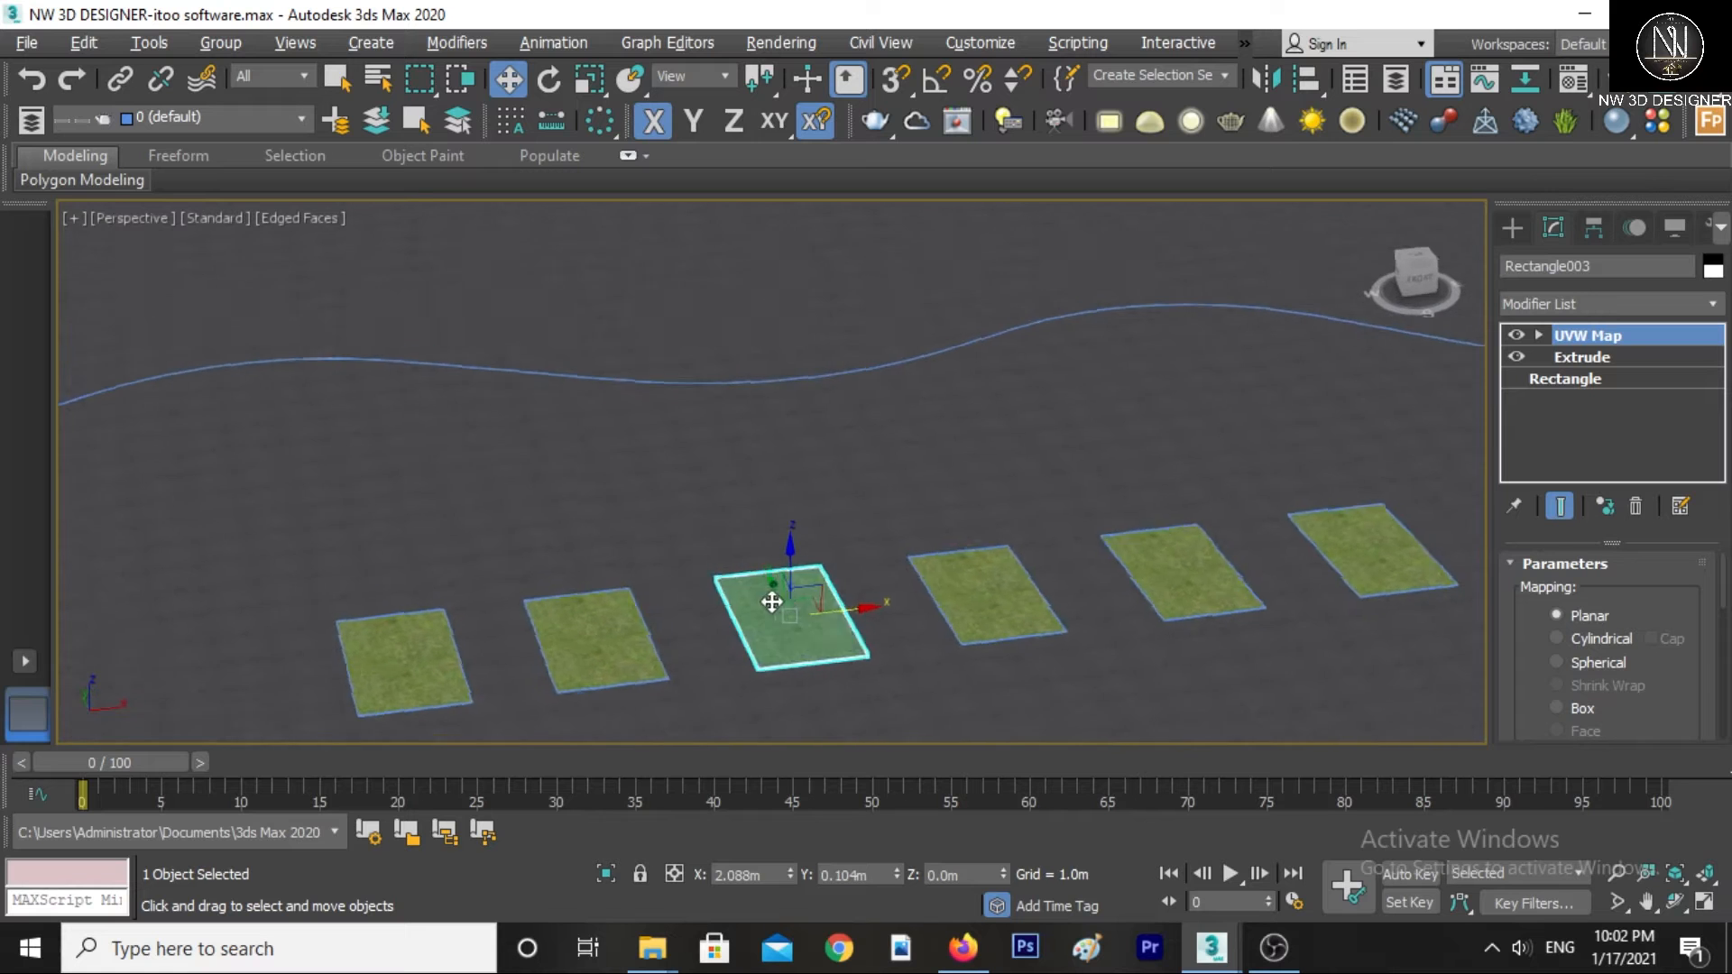
- Select the first grass rectangle in the row and inspect all six grass patches and the curved spline behind them
scroll(739, 602, "down", 2)
scroll(680, 623, "up", 2)
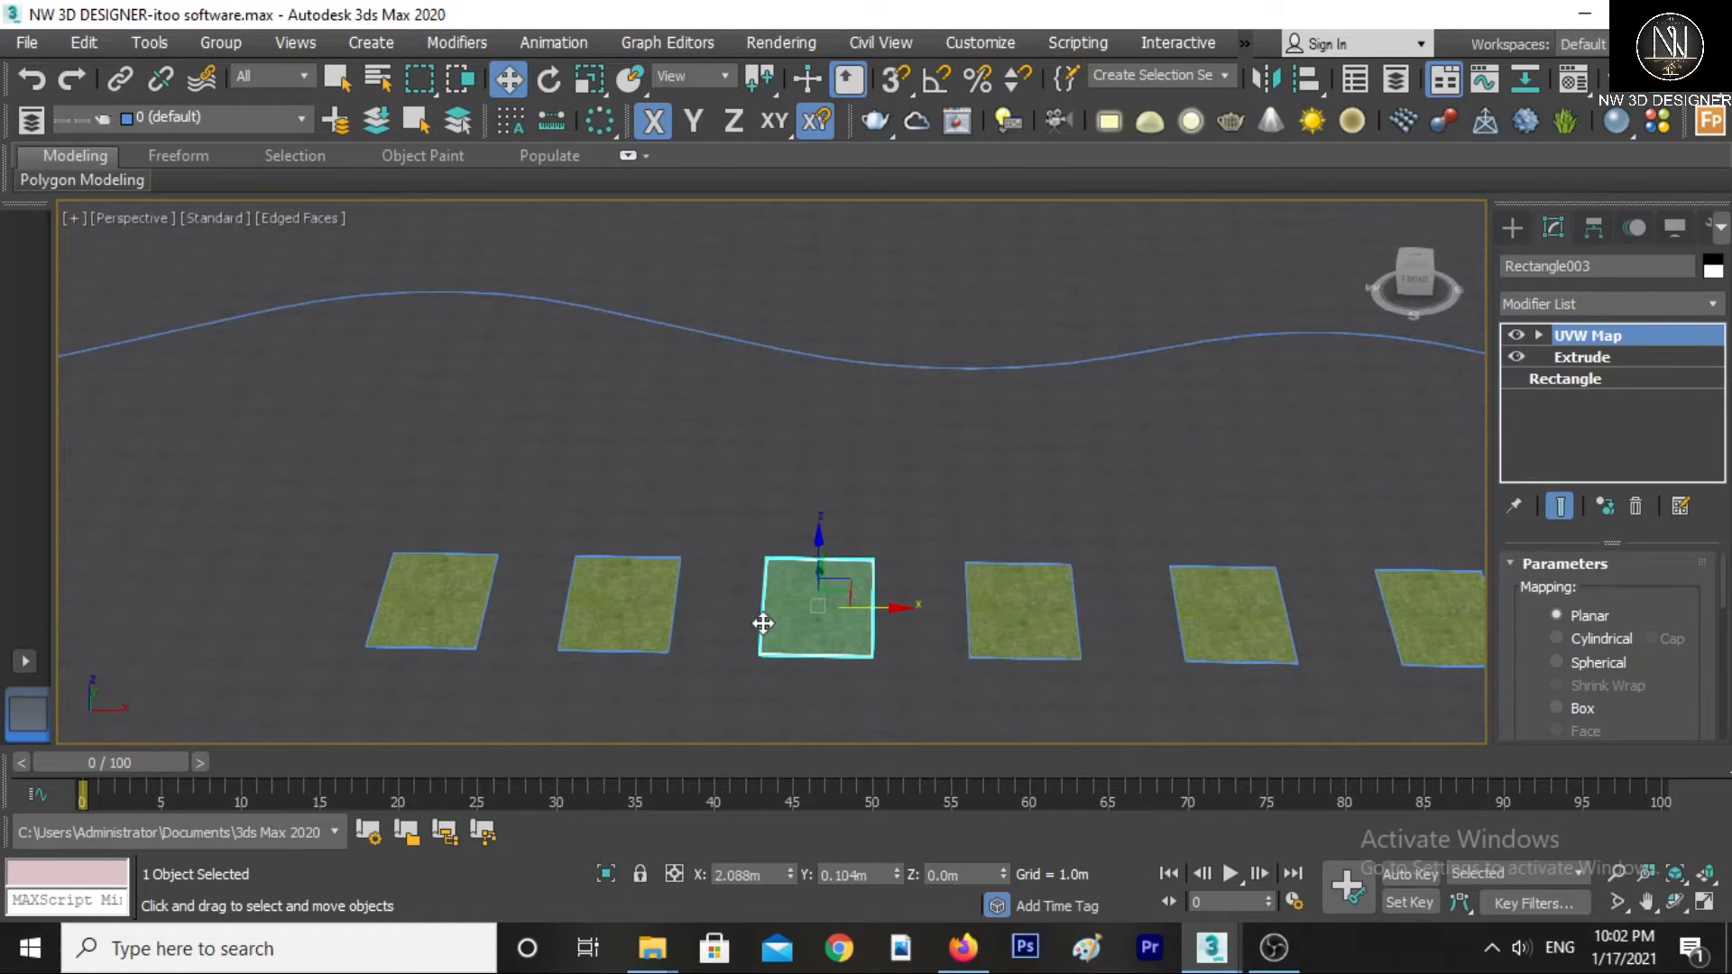
scroll(524, 597, "up", 3)
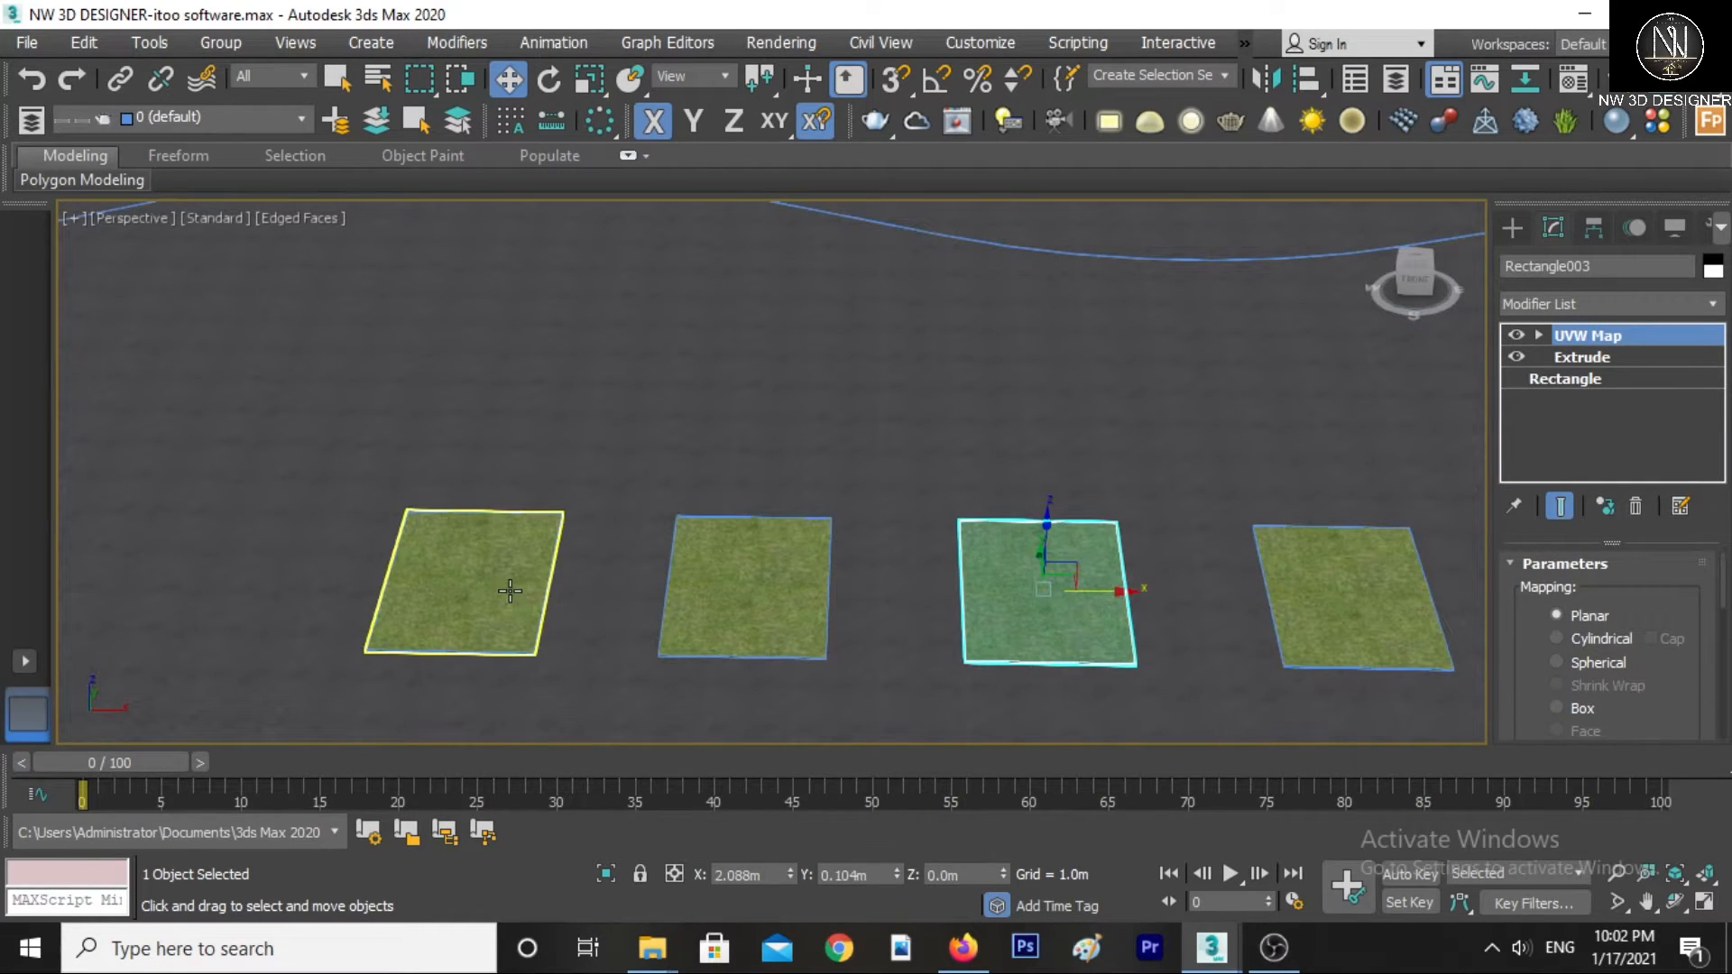
left_click(524, 596)
scroll(516, 592, "up", 5)
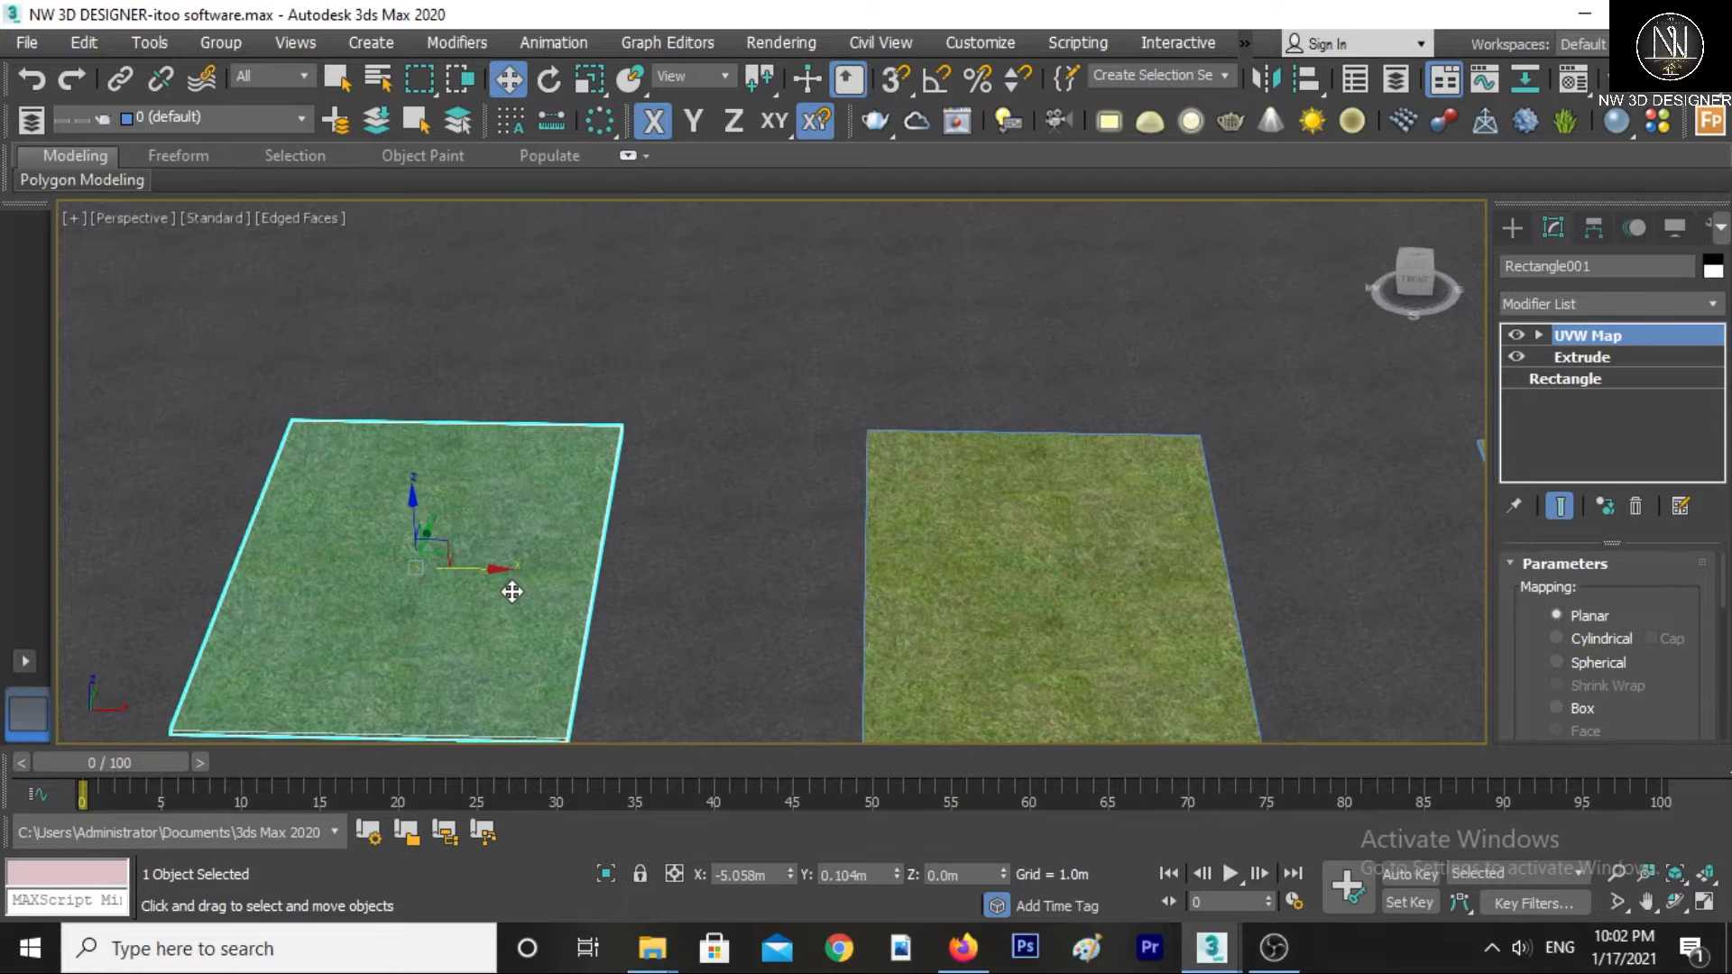
scroll(511, 591, "down", 3)
scroll(512, 591, "down", 2)
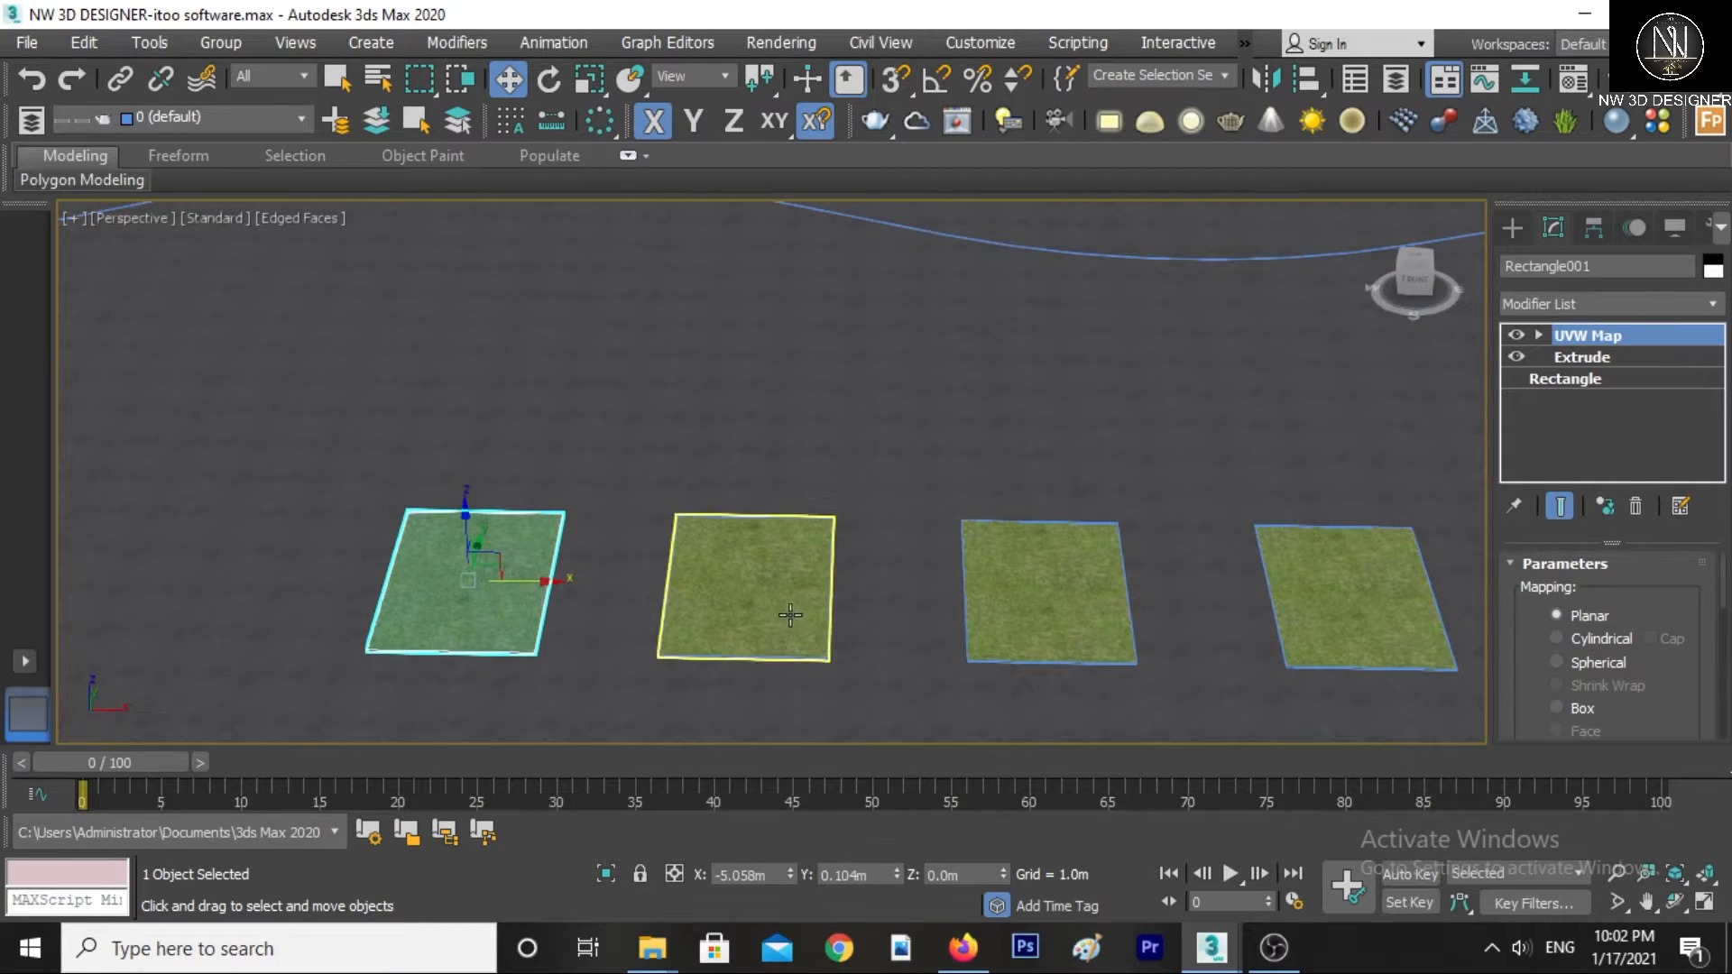
scroll(816, 591, "down", 4)
middle_click_drag(830, 588, 763, 589)
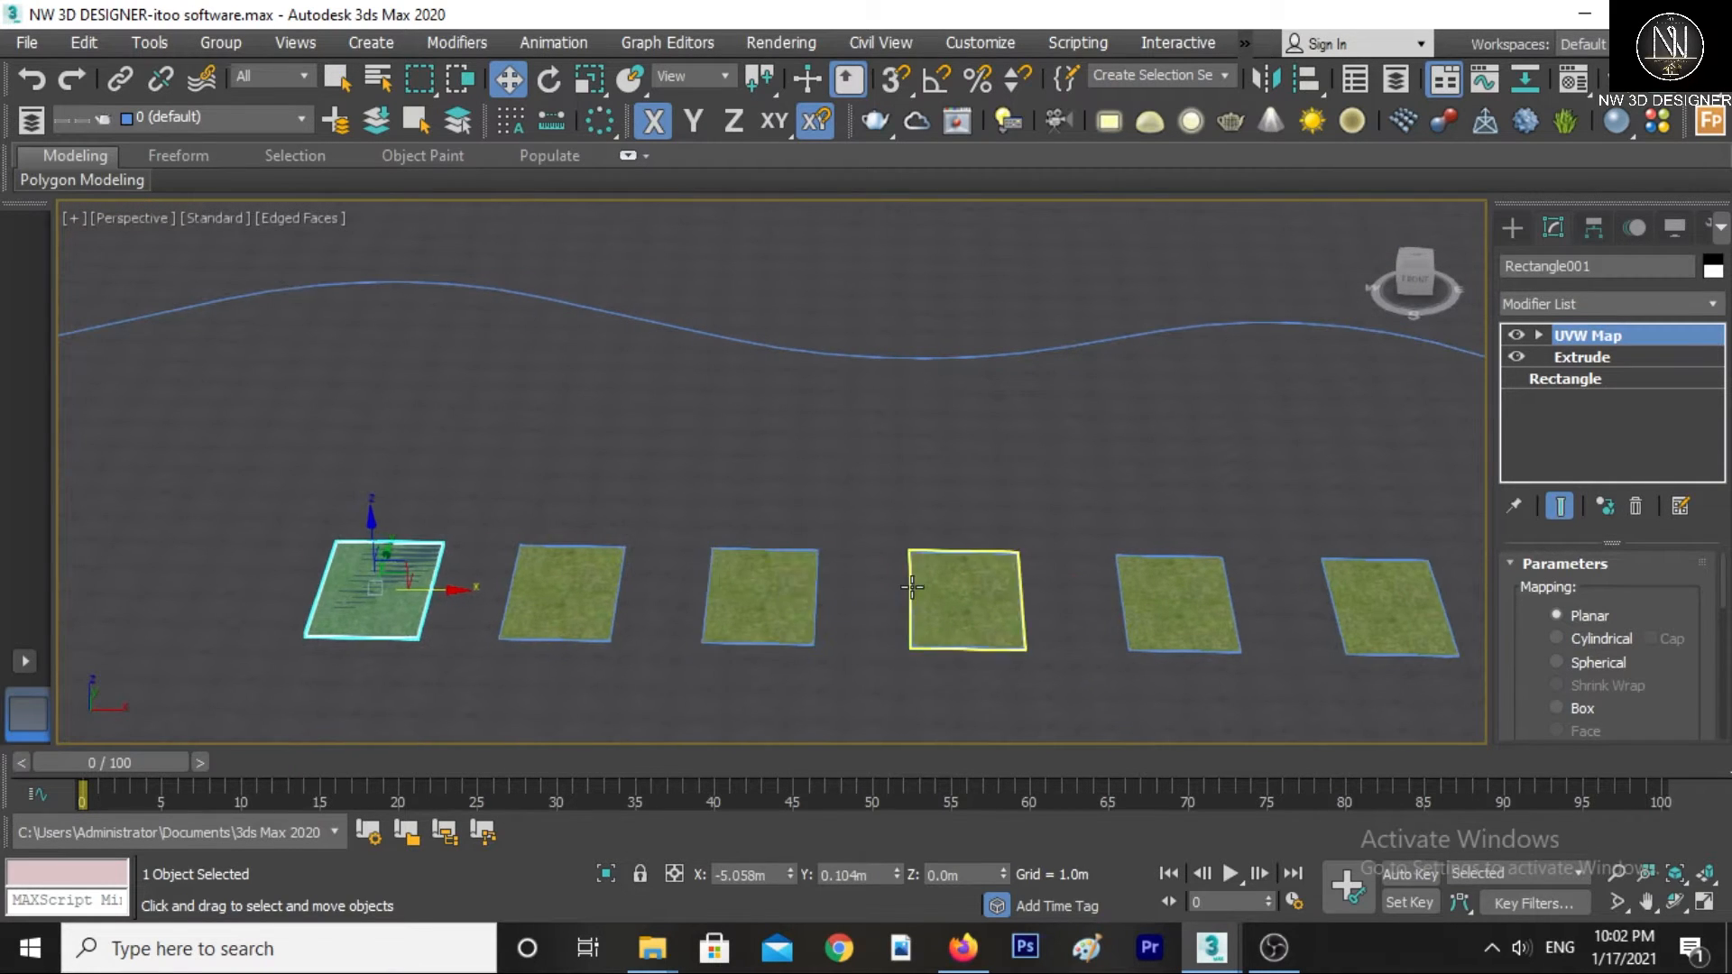
middle_click_drag(915, 588, 900, 525)
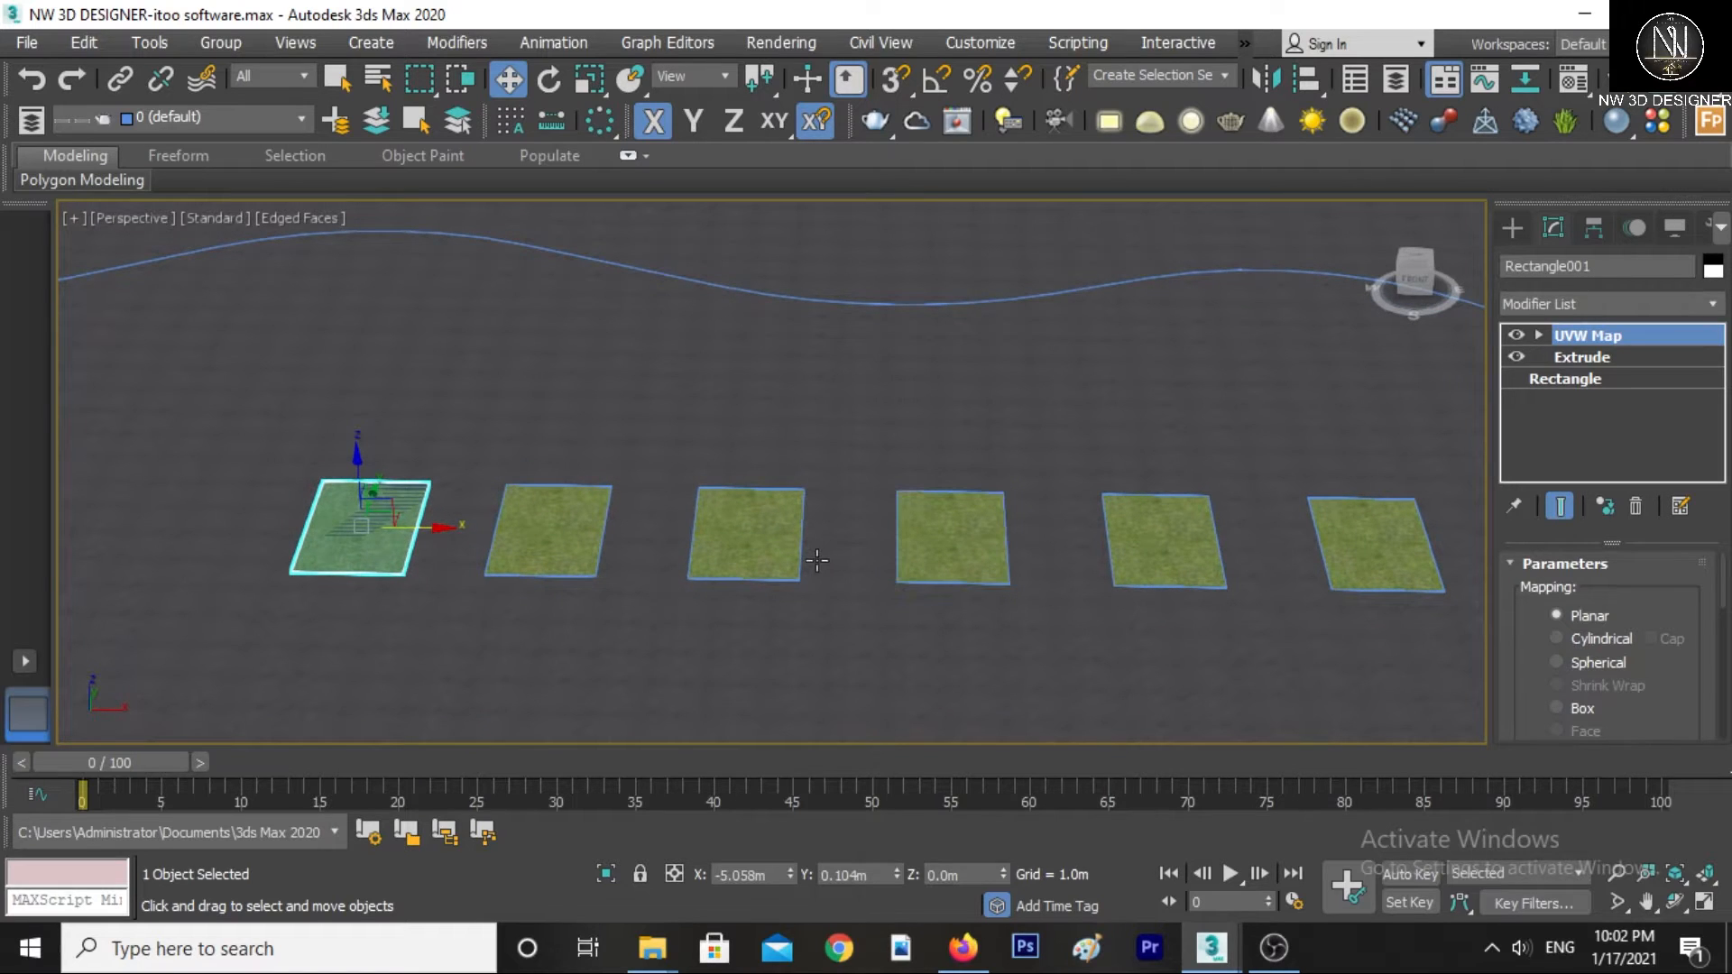
middle_click_drag(921, 596, 937, 581)
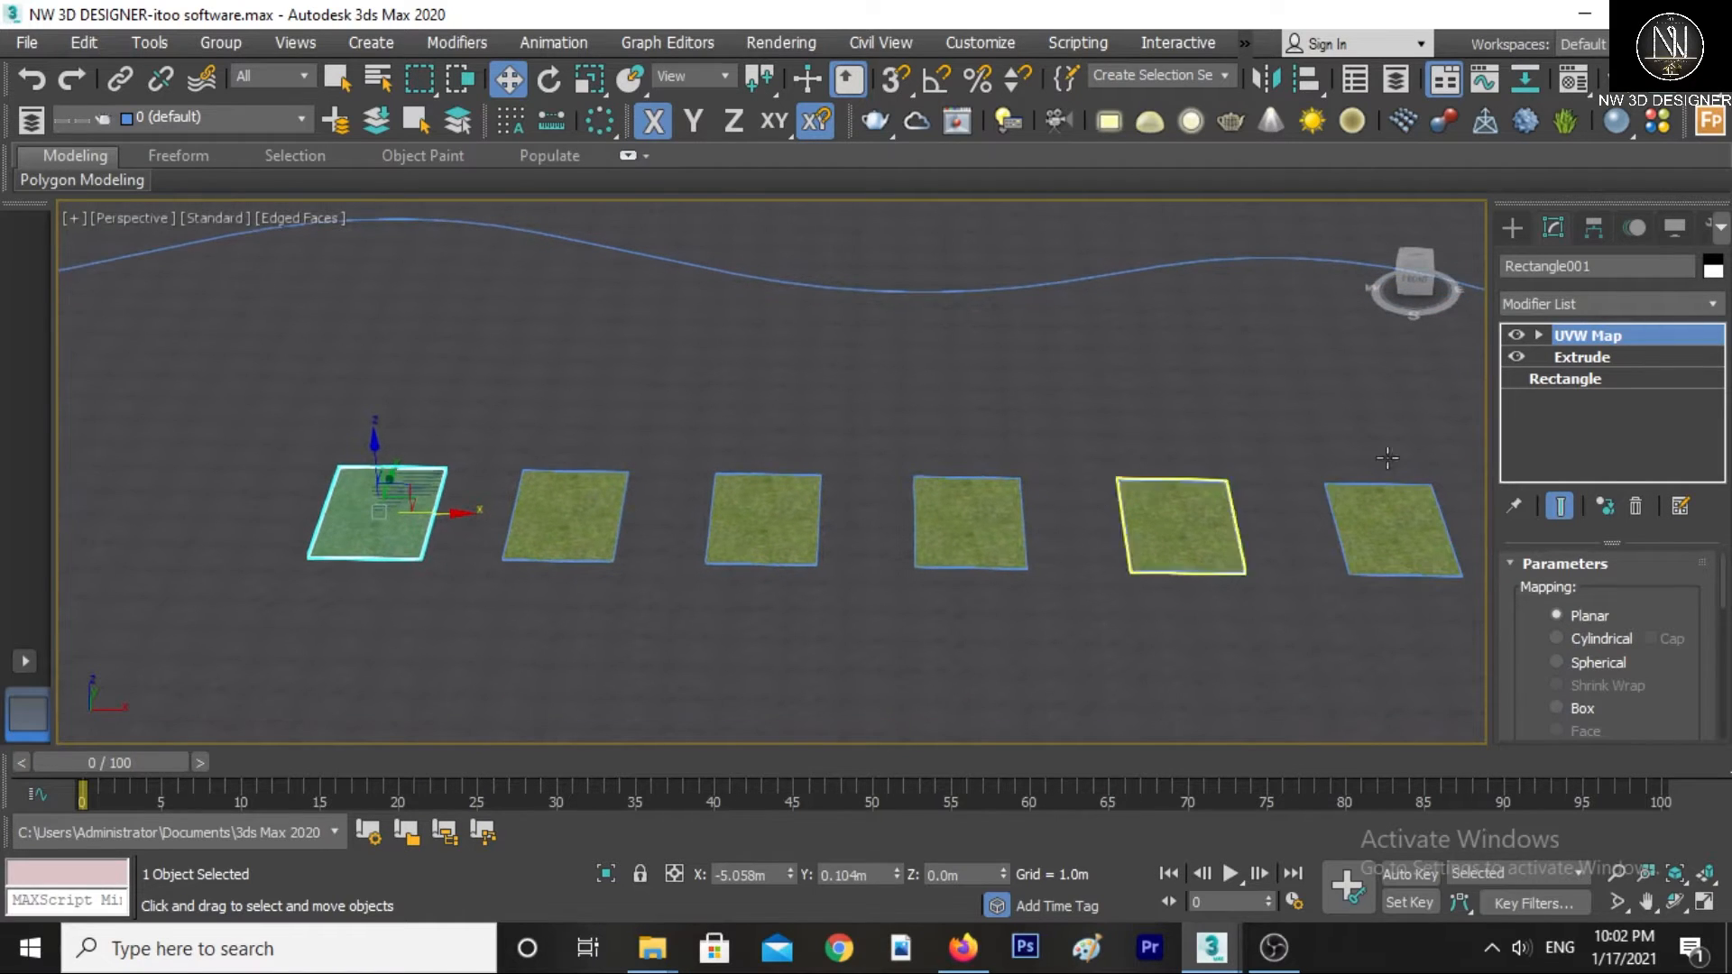
- Start a Forest Pro object from the Itoo Software geometry category and open its model library browser
left_click(1513, 226)
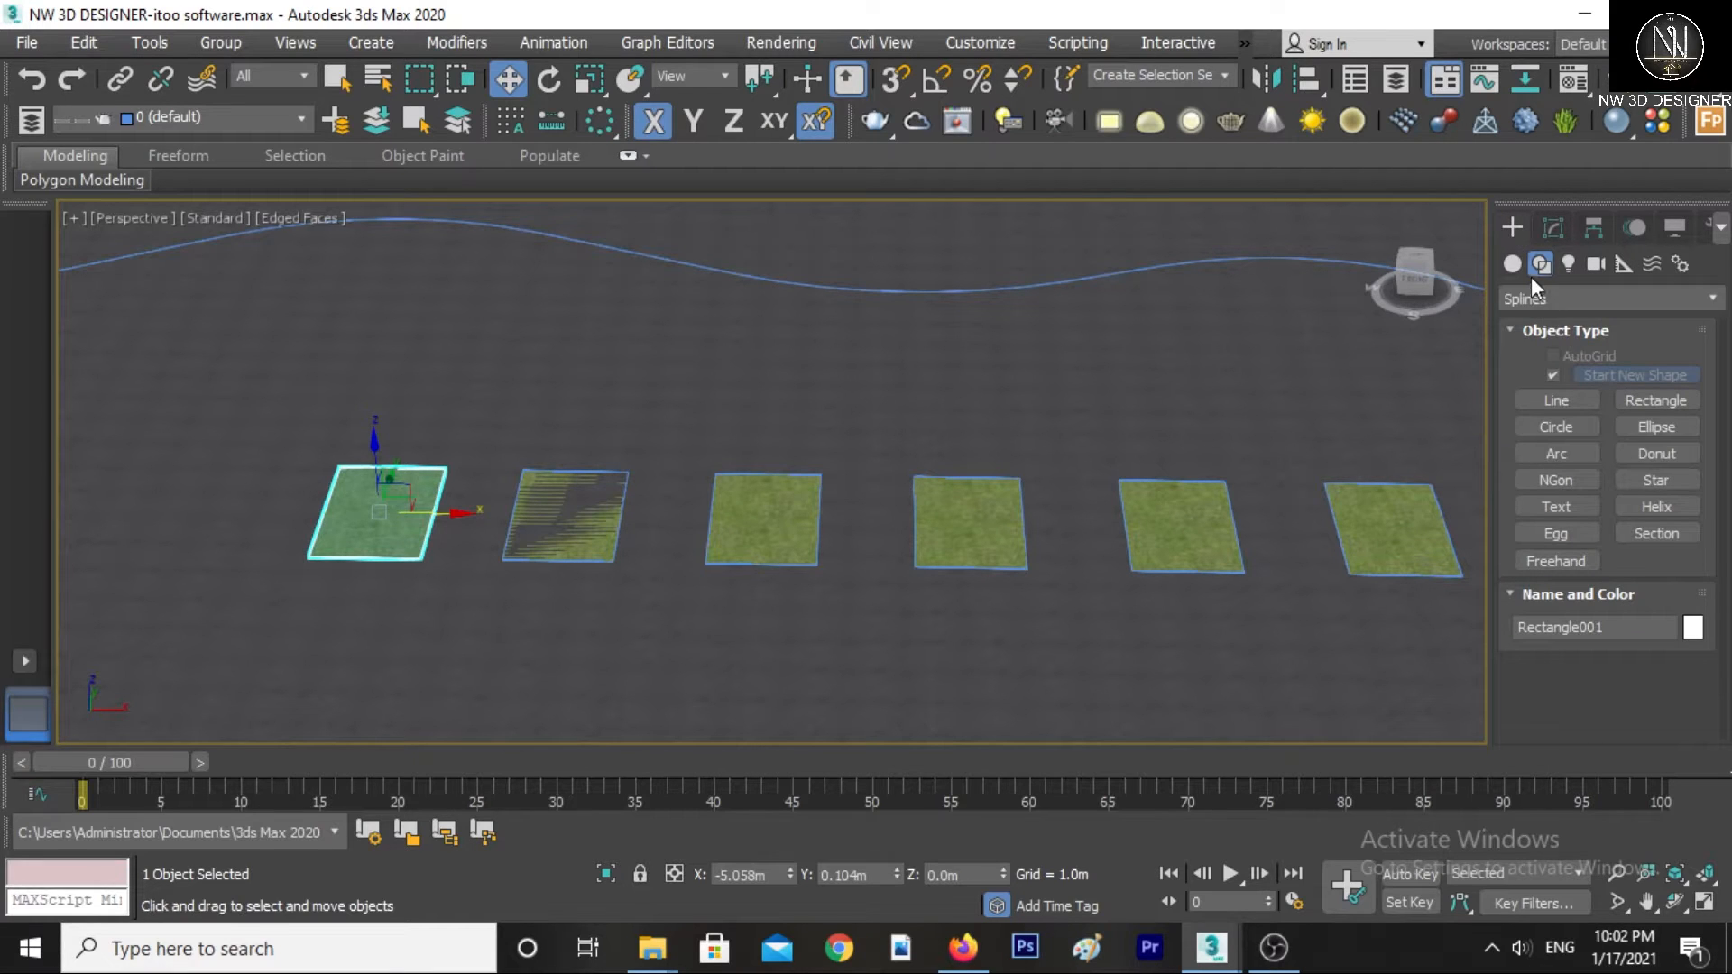
left_click(1512, 266)
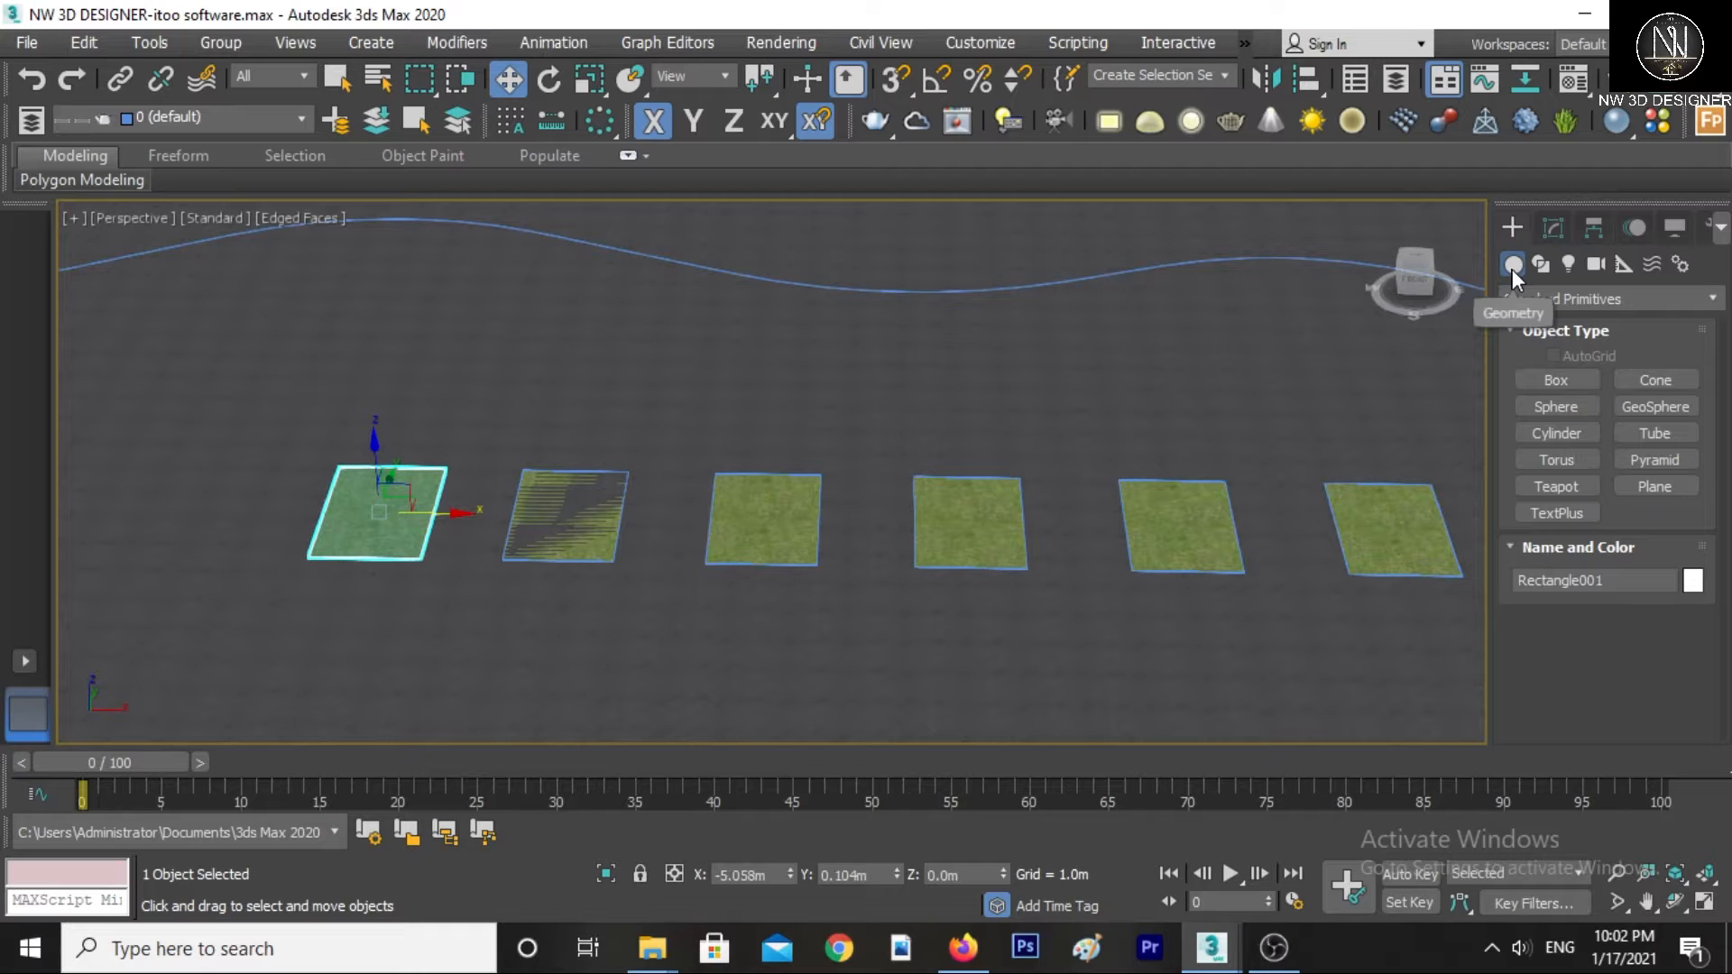
left_click(1515, 297)
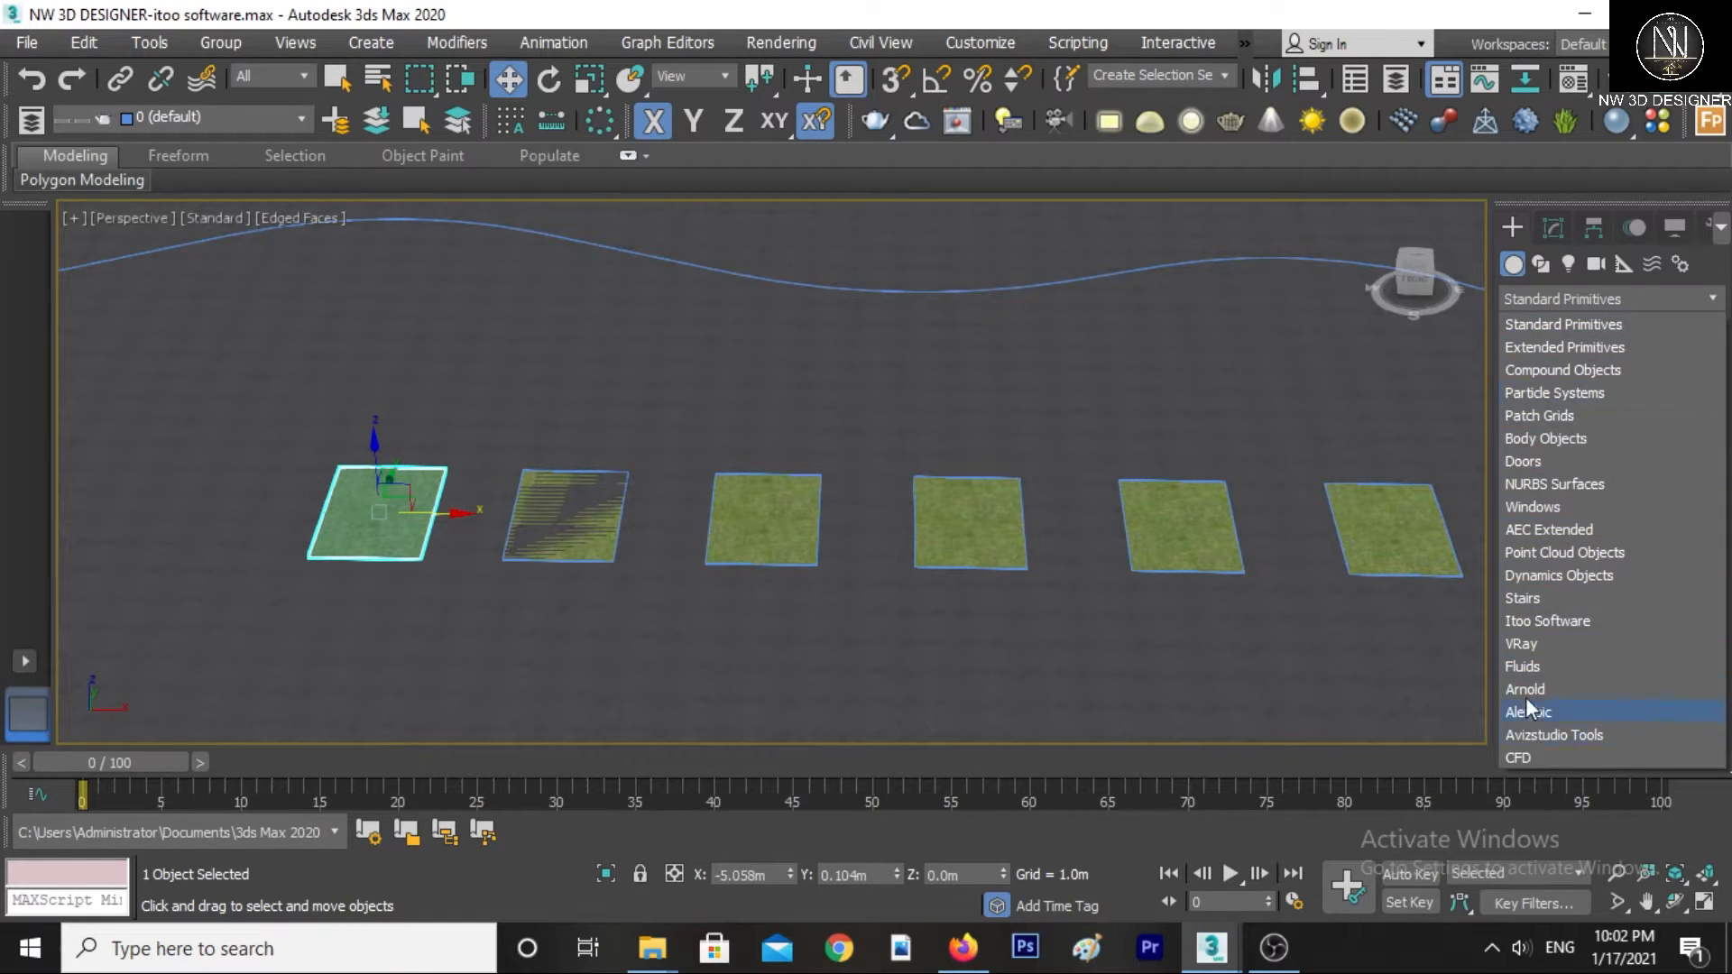
left_click(1546, 622)
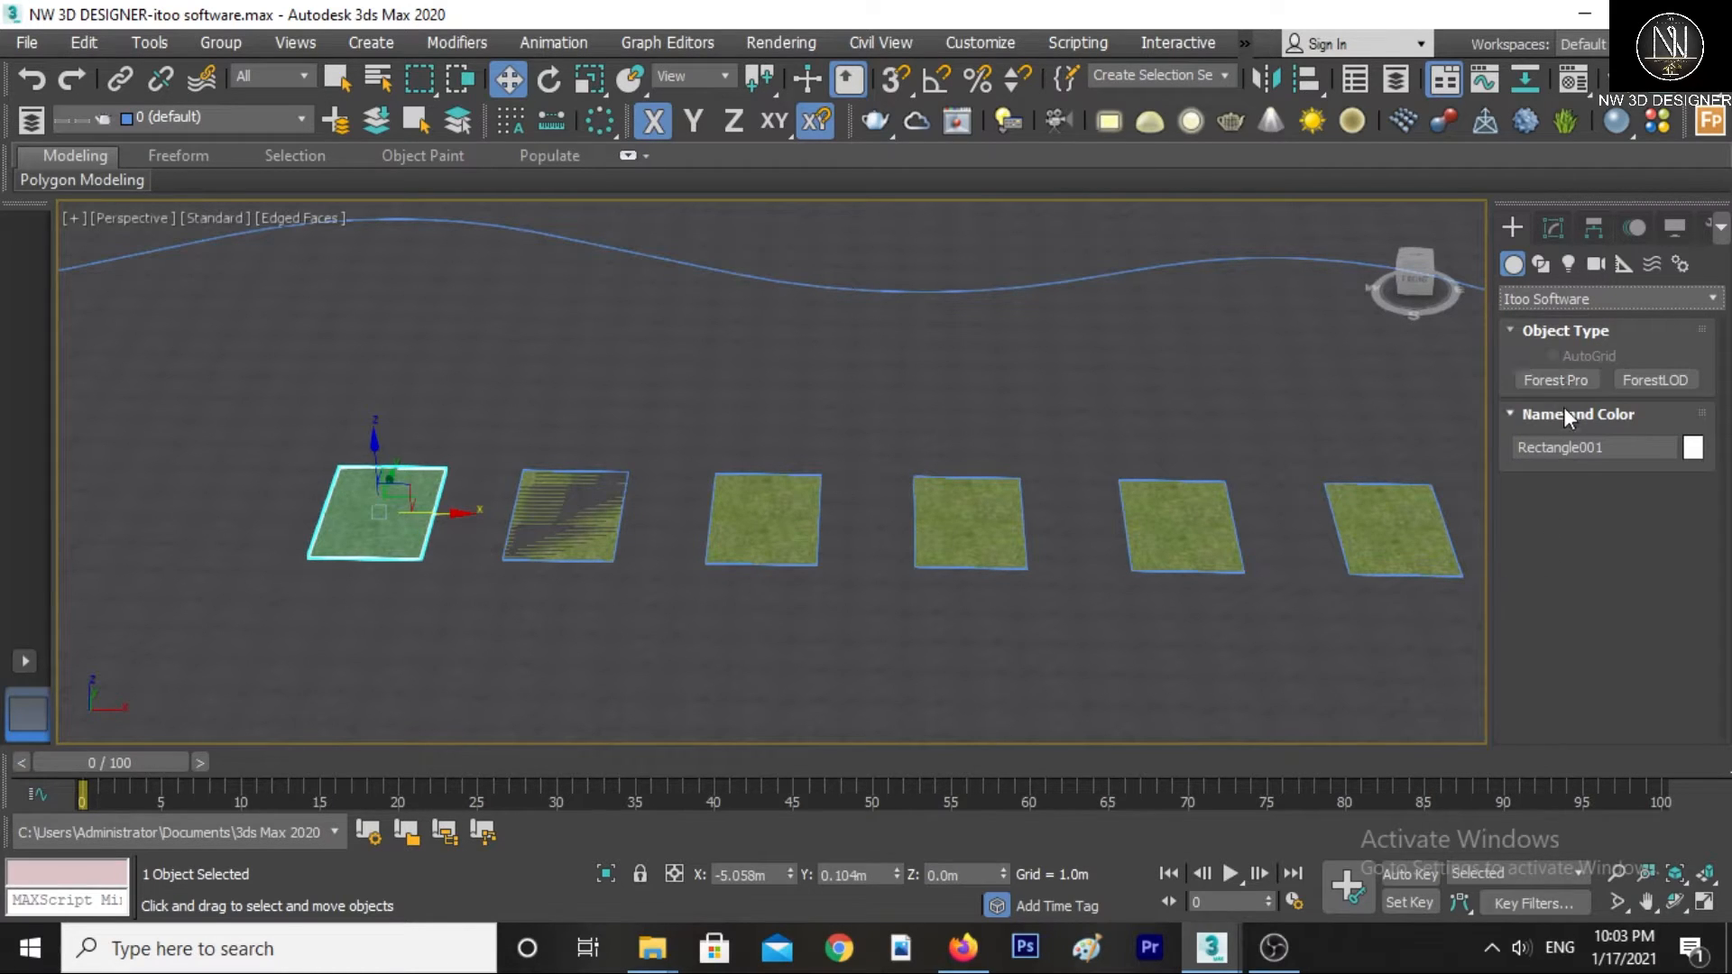
left_click(1561, 377)
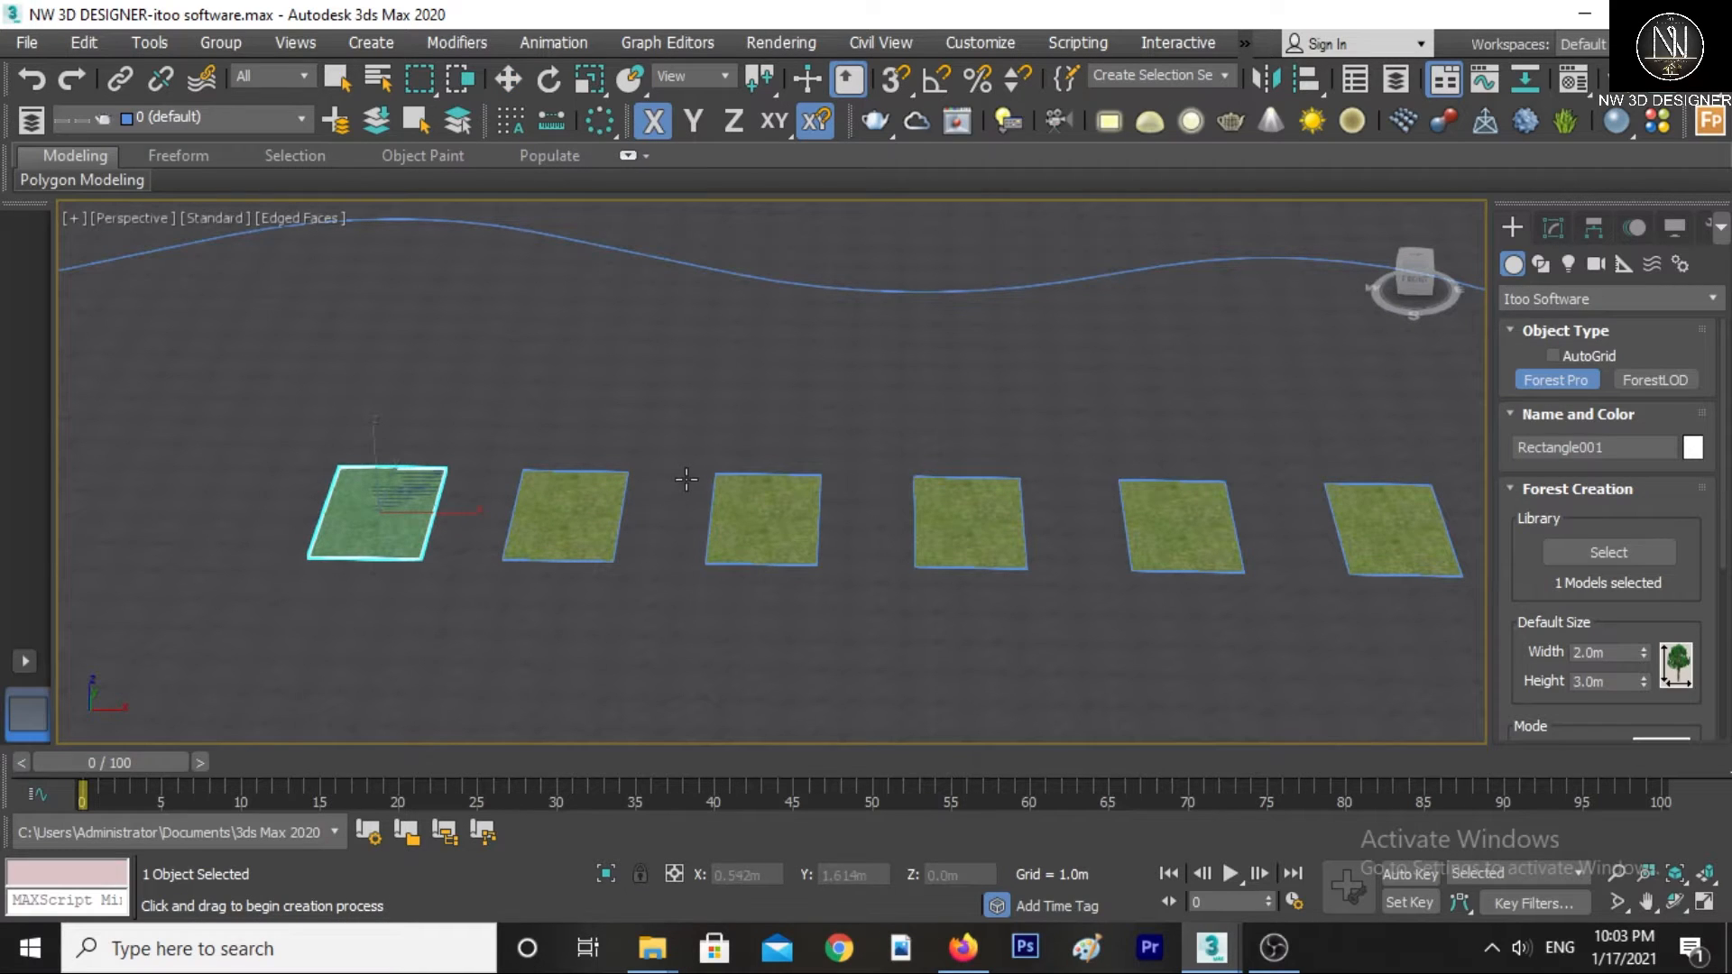
left_click(1584, 558)
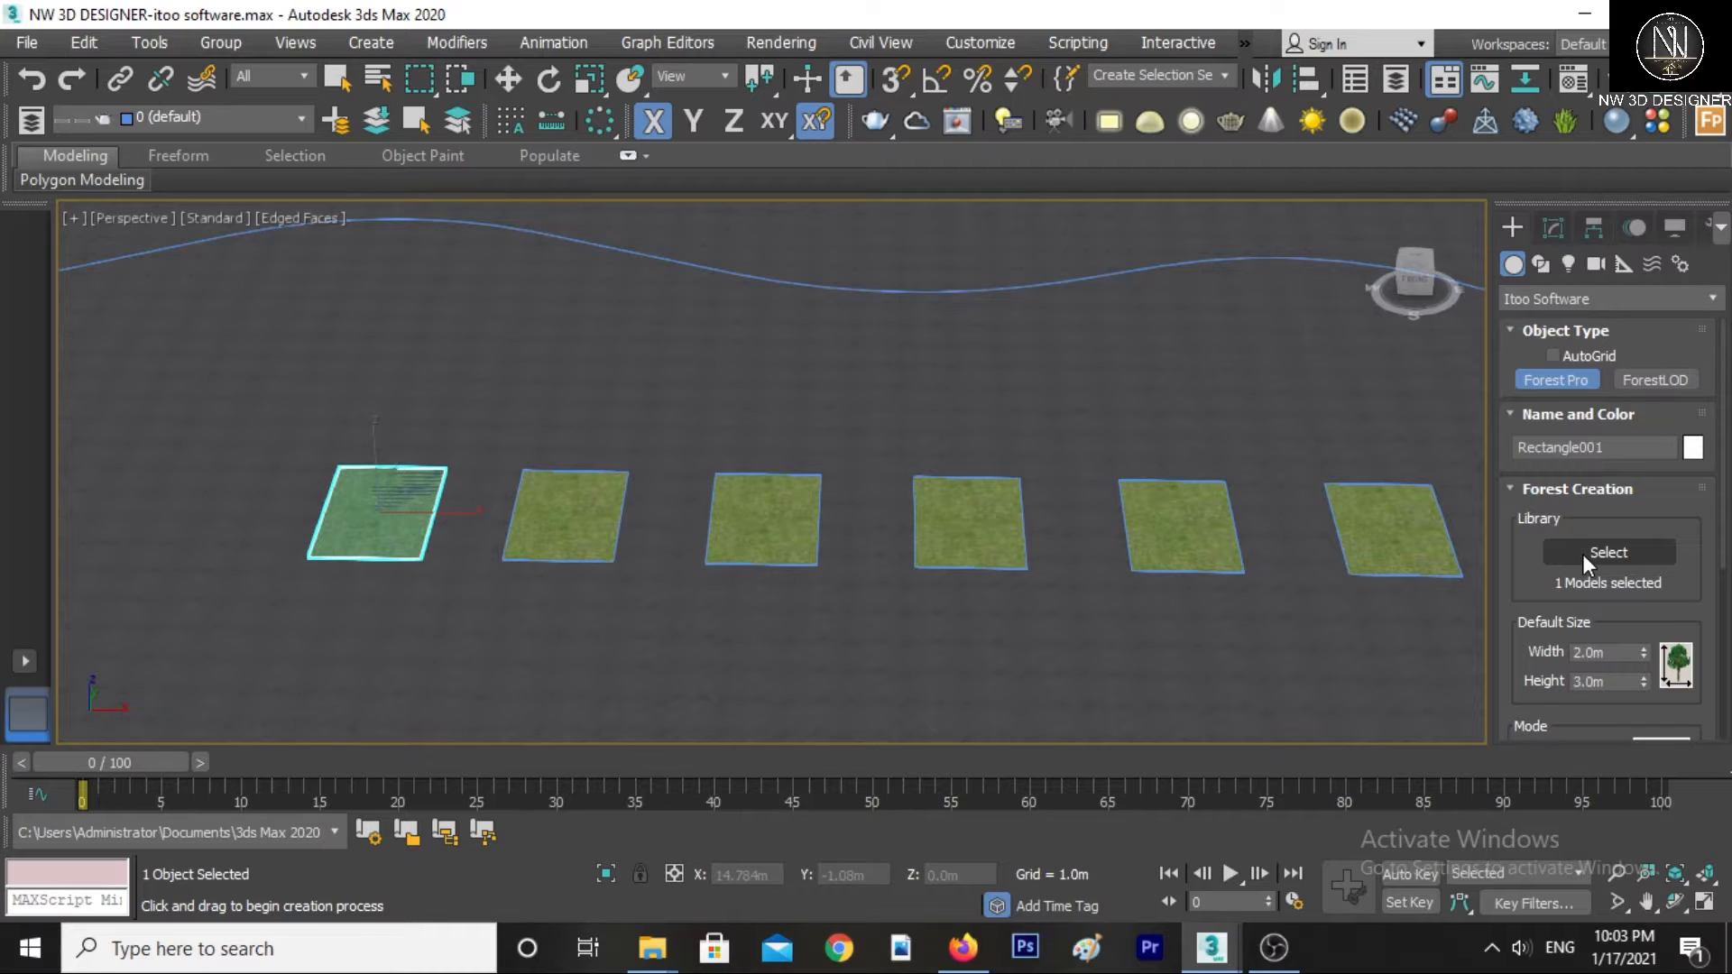
left_click(1582, 553)
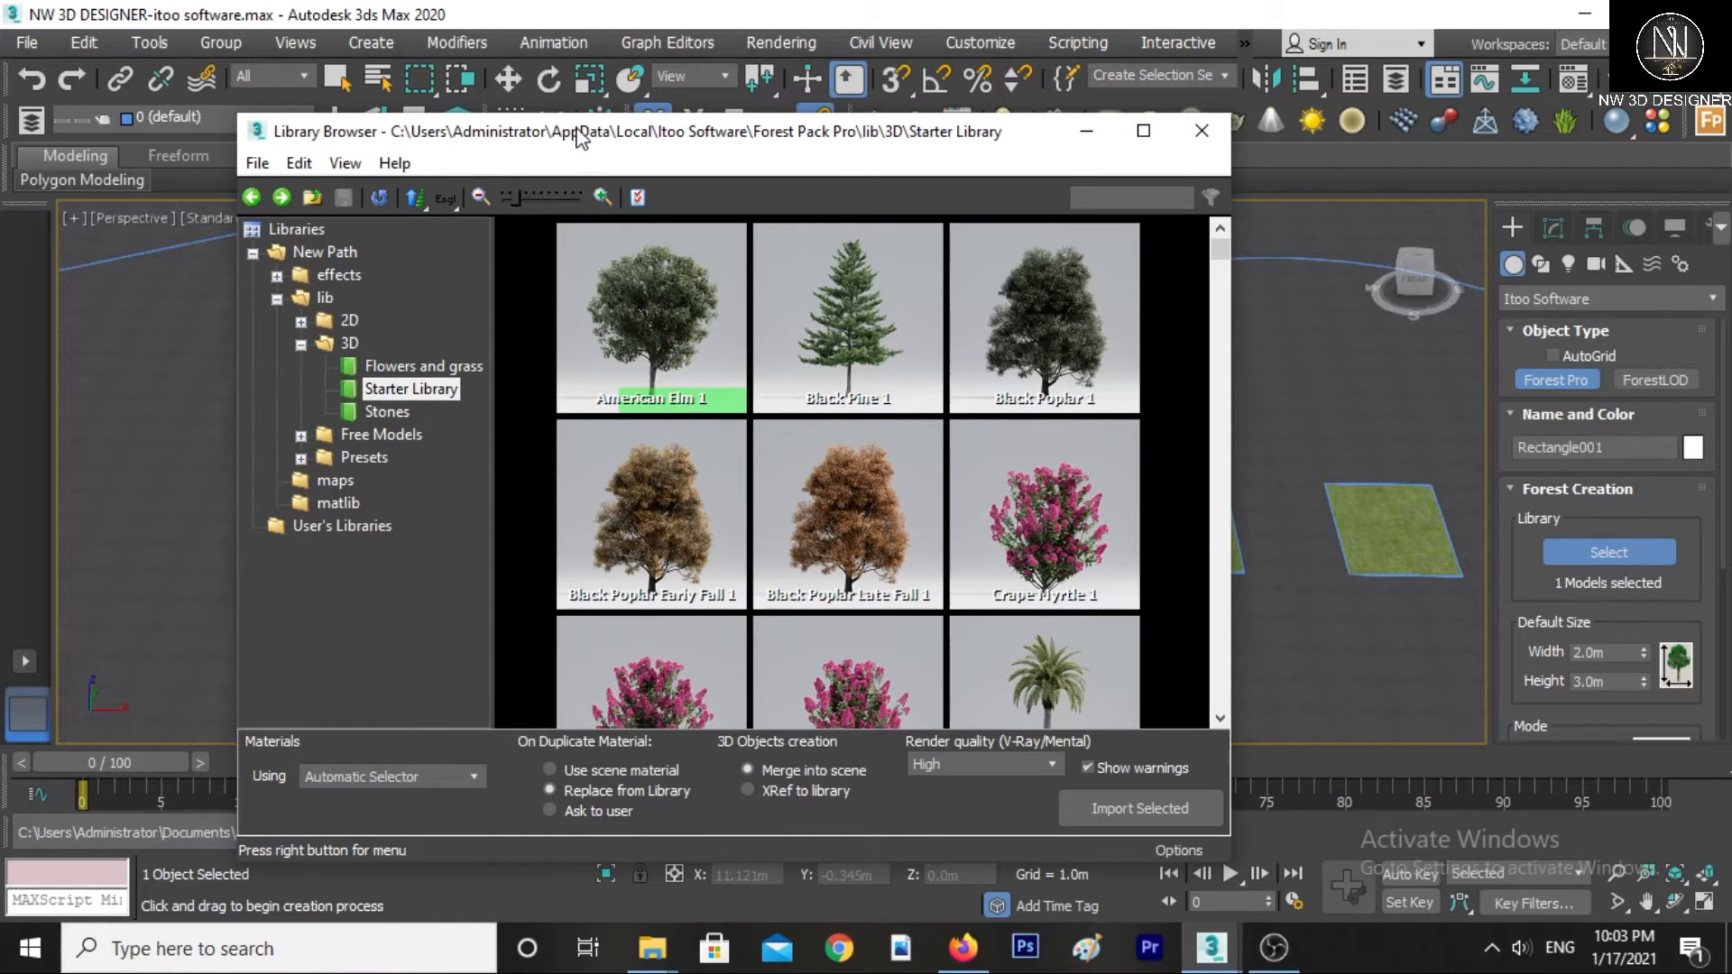
left_click_drag(577, 136, 699, 155)
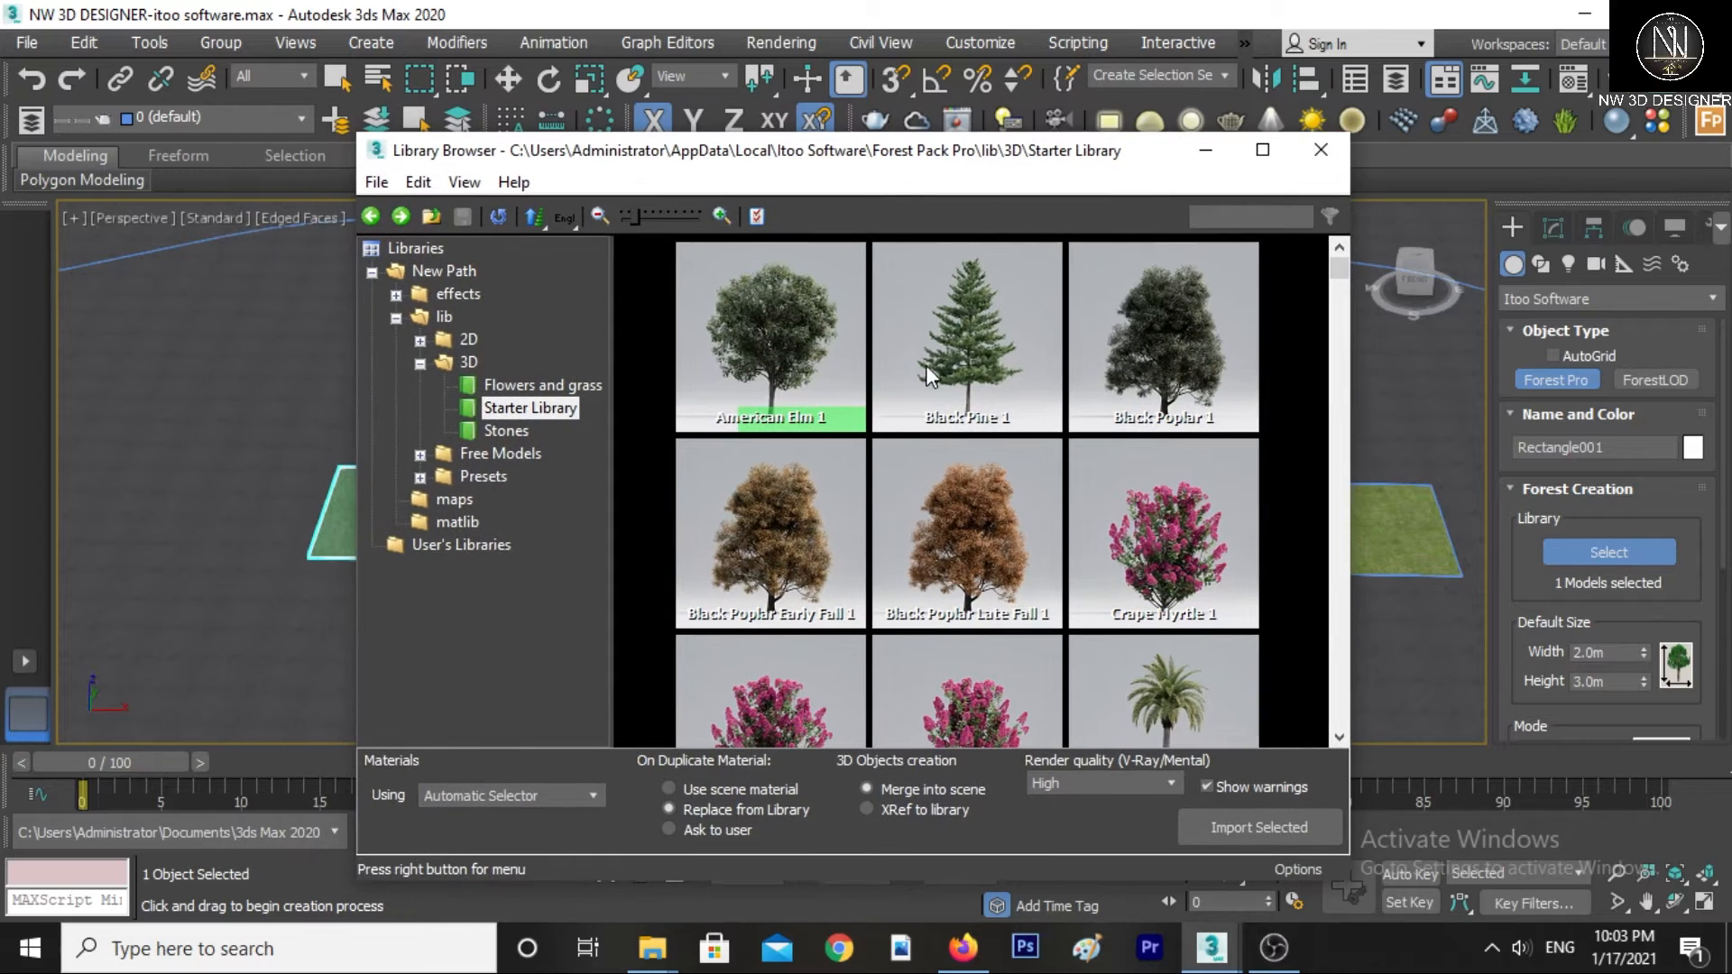
- Browse the library from its root into the 2D folder and view the Shrubs and Trees collections
left_click(417, 249)
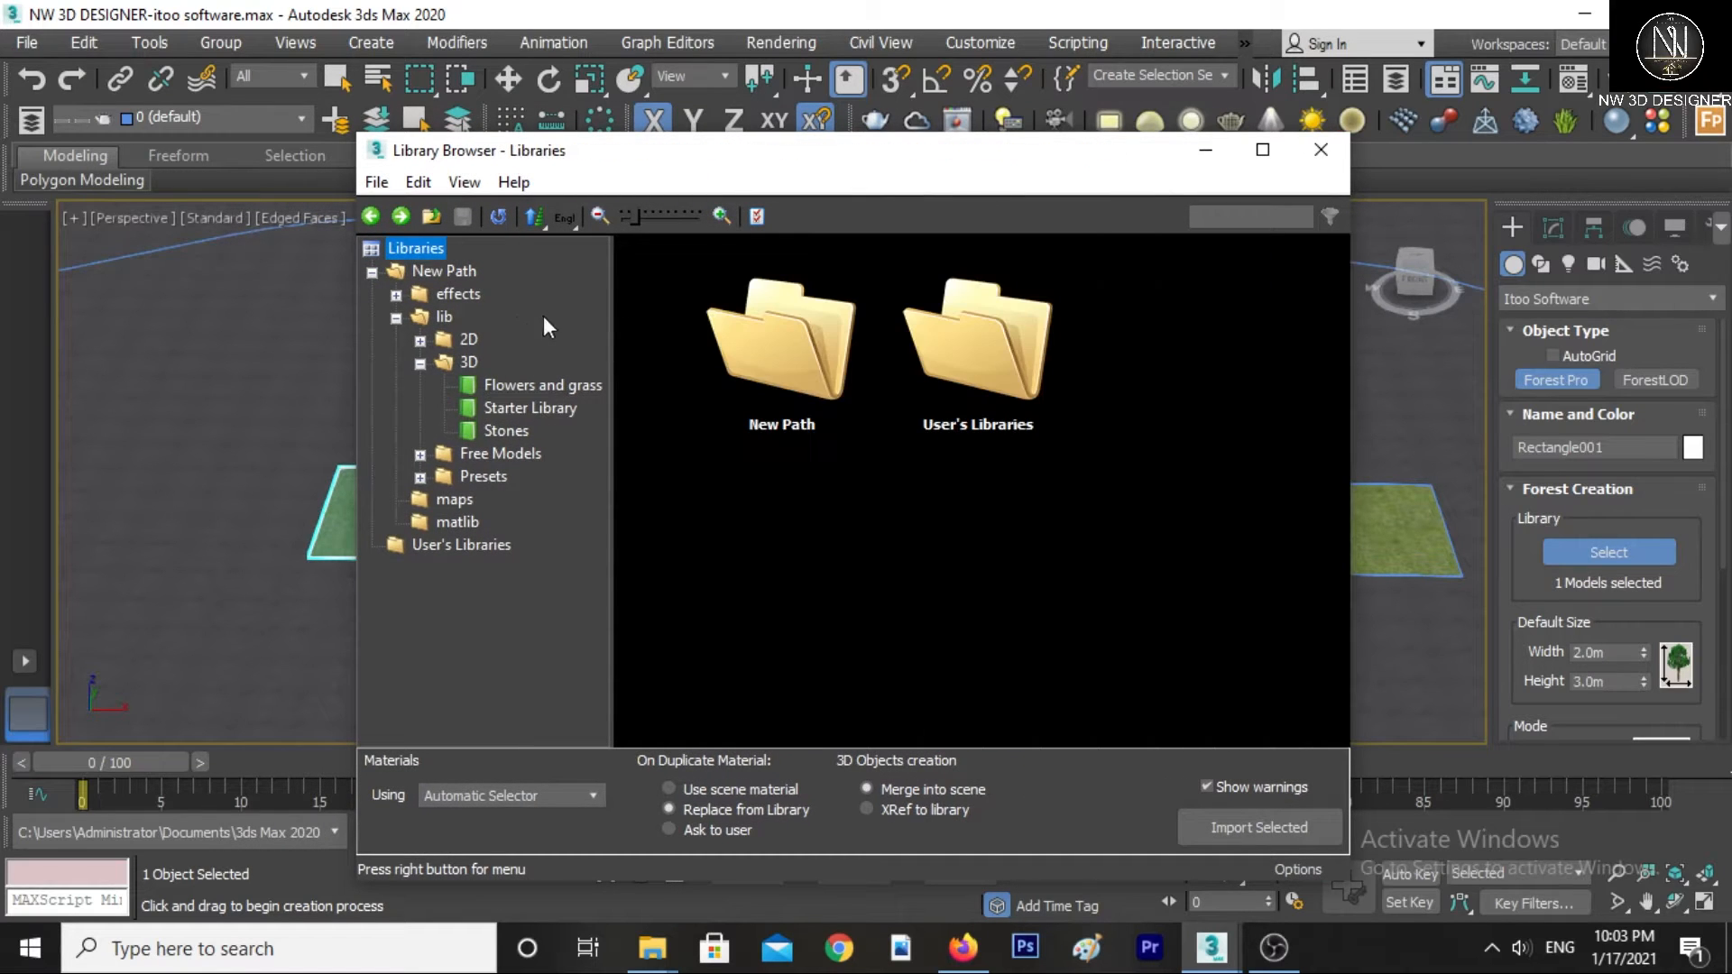
left_click(470, 299)
left_click(447, 319)
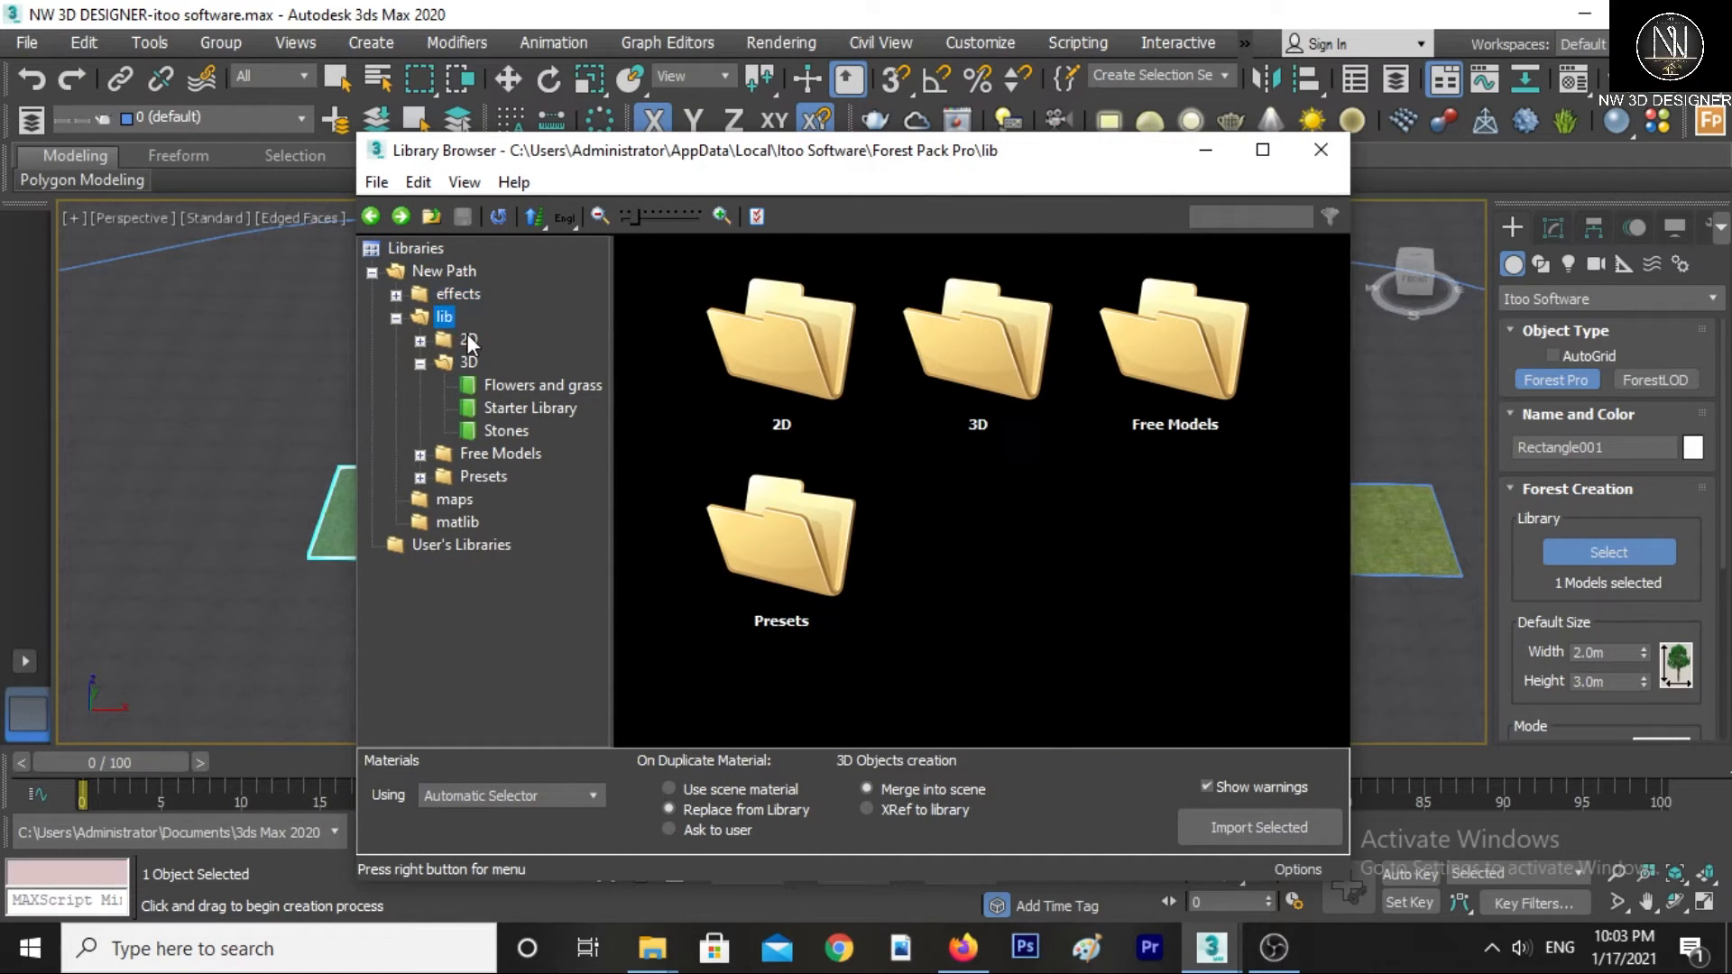
left_click(468, 340)
left_click(421, 341)
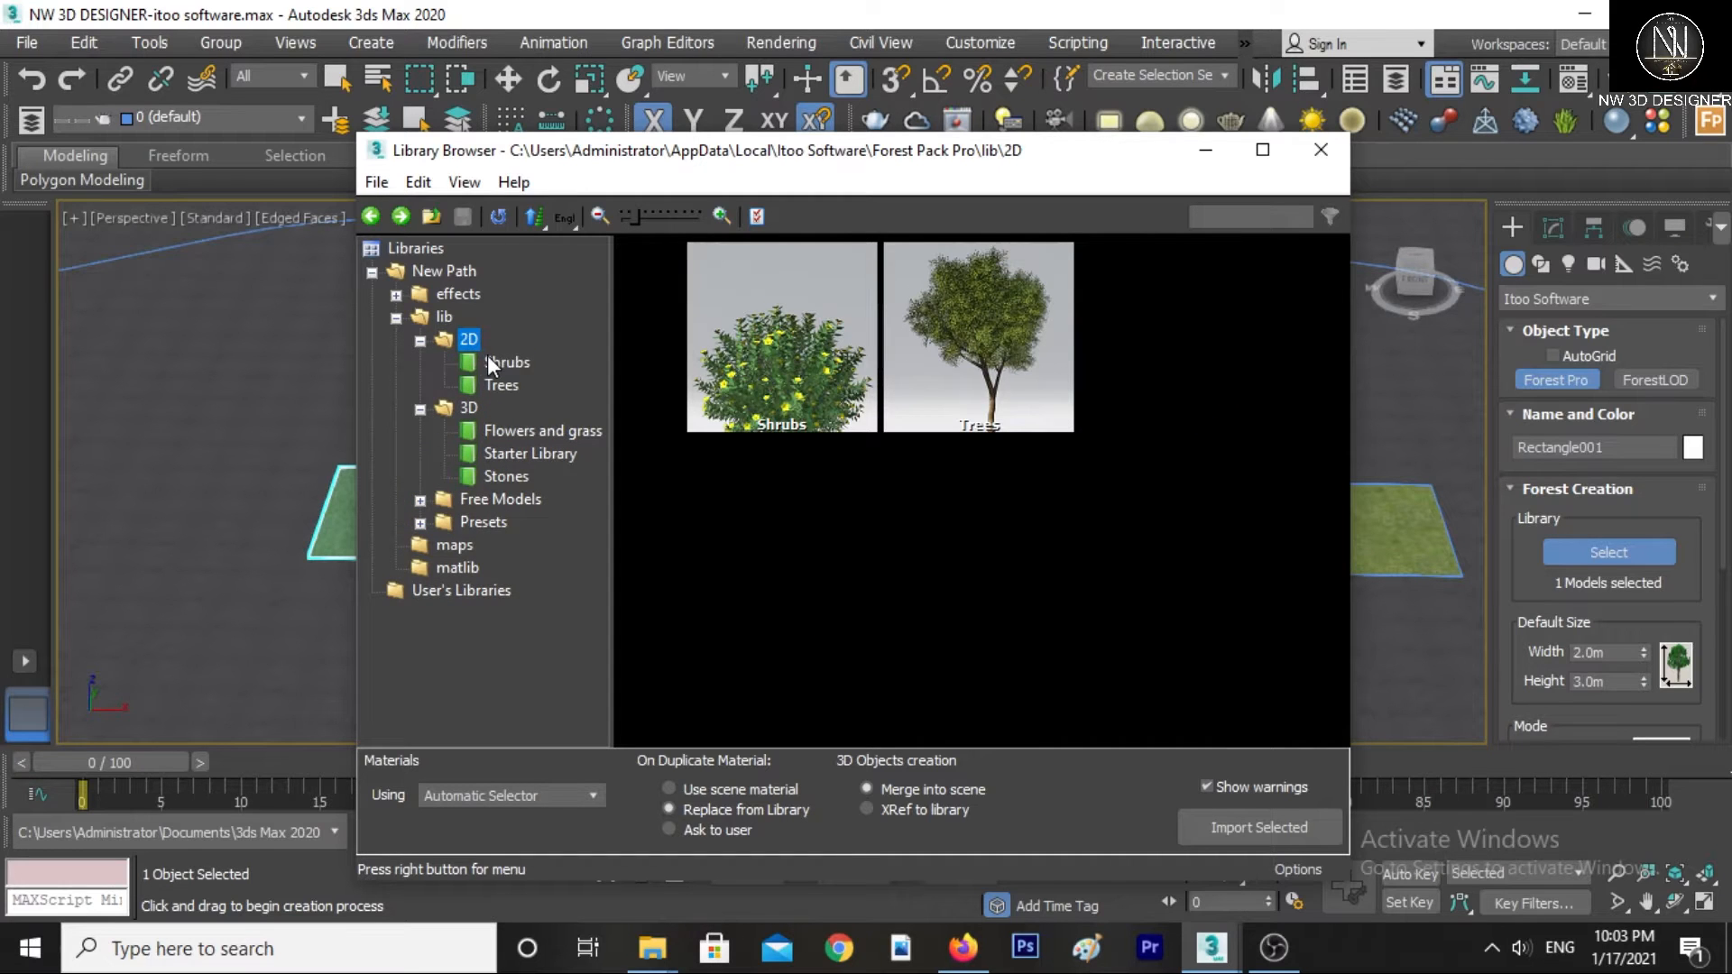
left_click(488, 361)
left_click(489, 386)
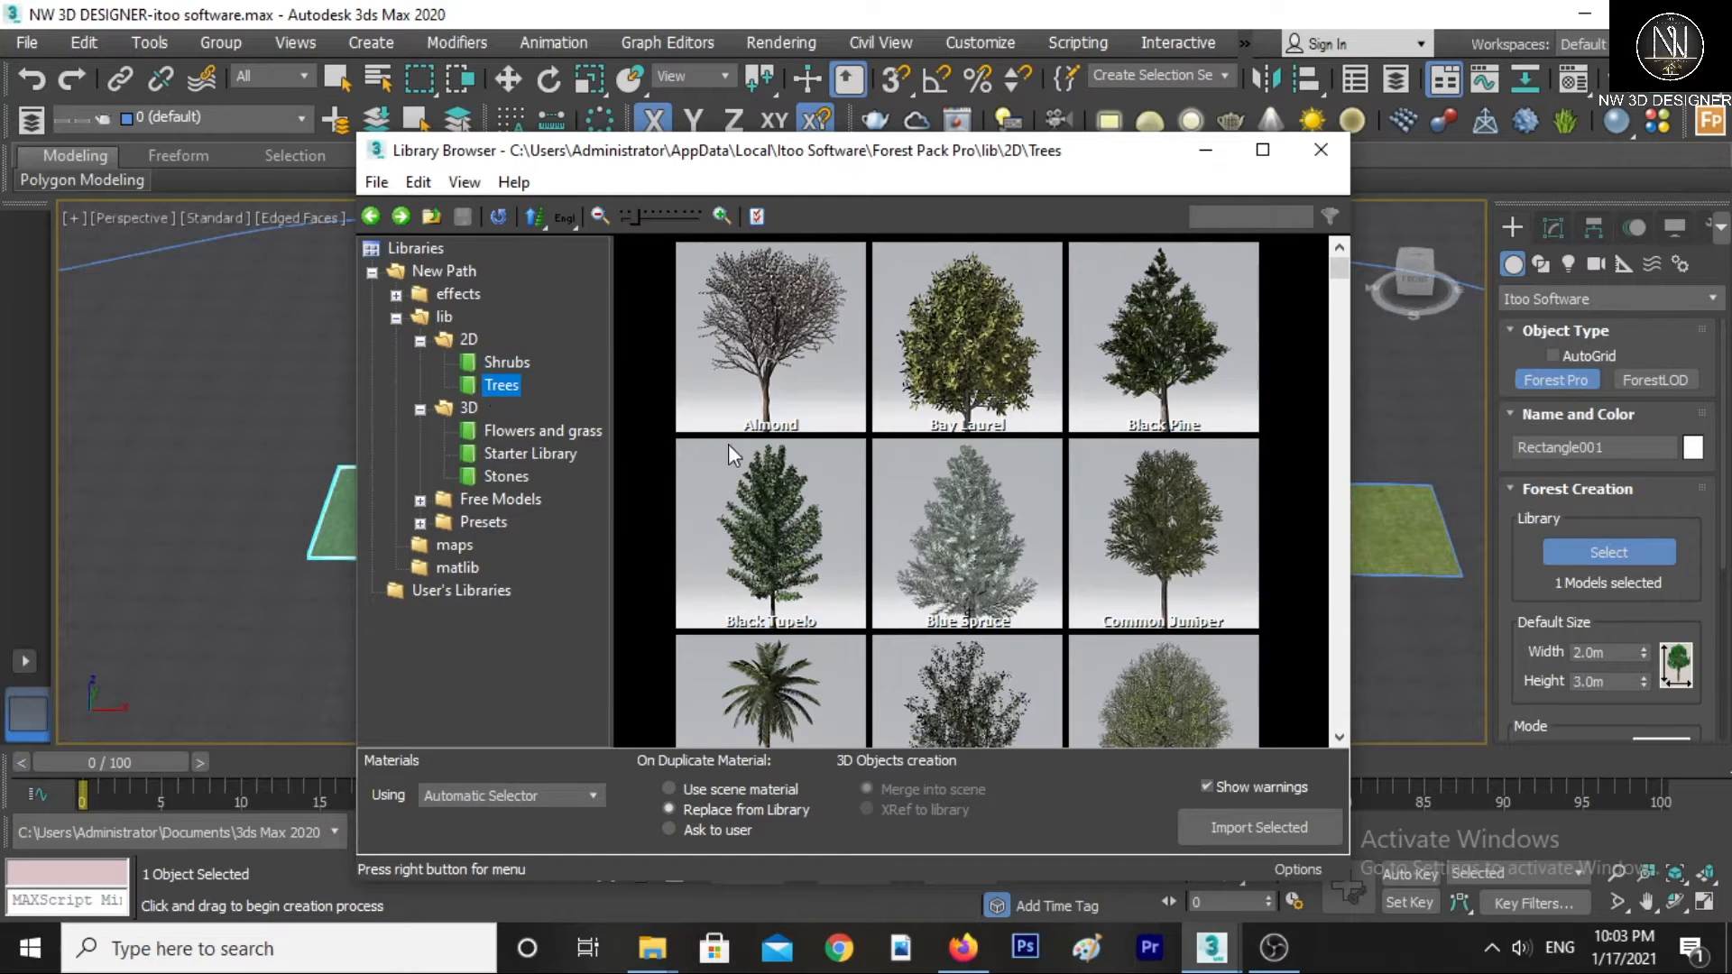
- Look through the 3D model collections Flowers and grass, Starter Library and Stones
left_click(496, 427)
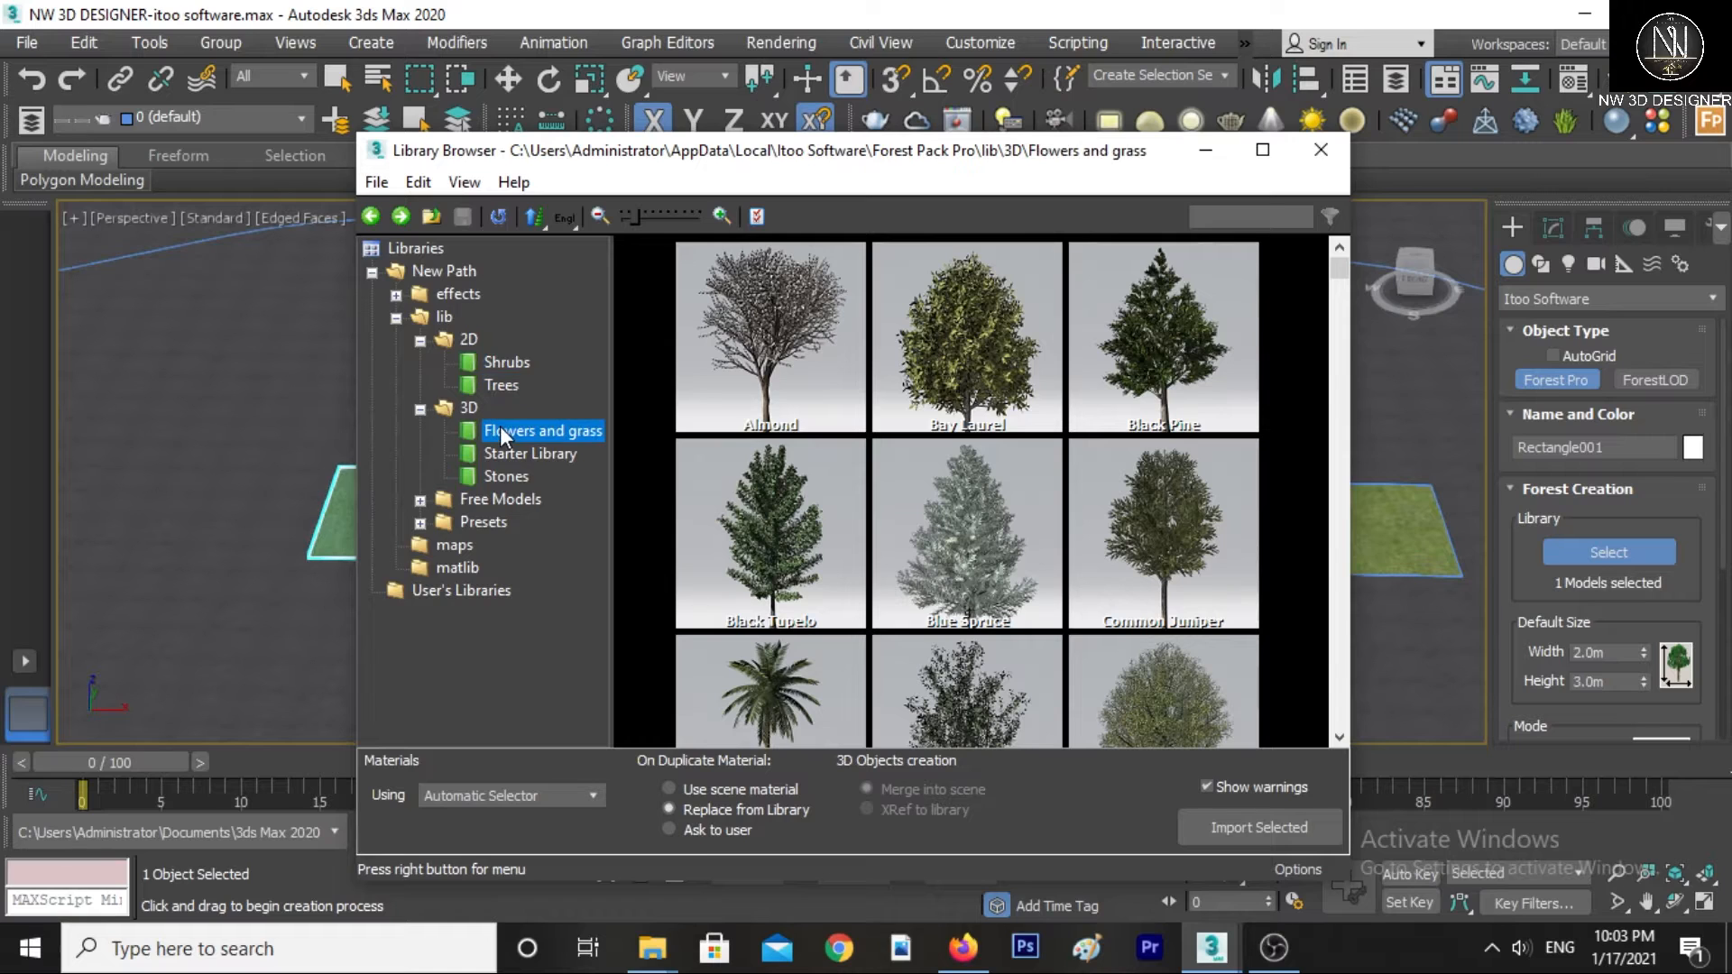
scroll(641, 446, "down", 1)
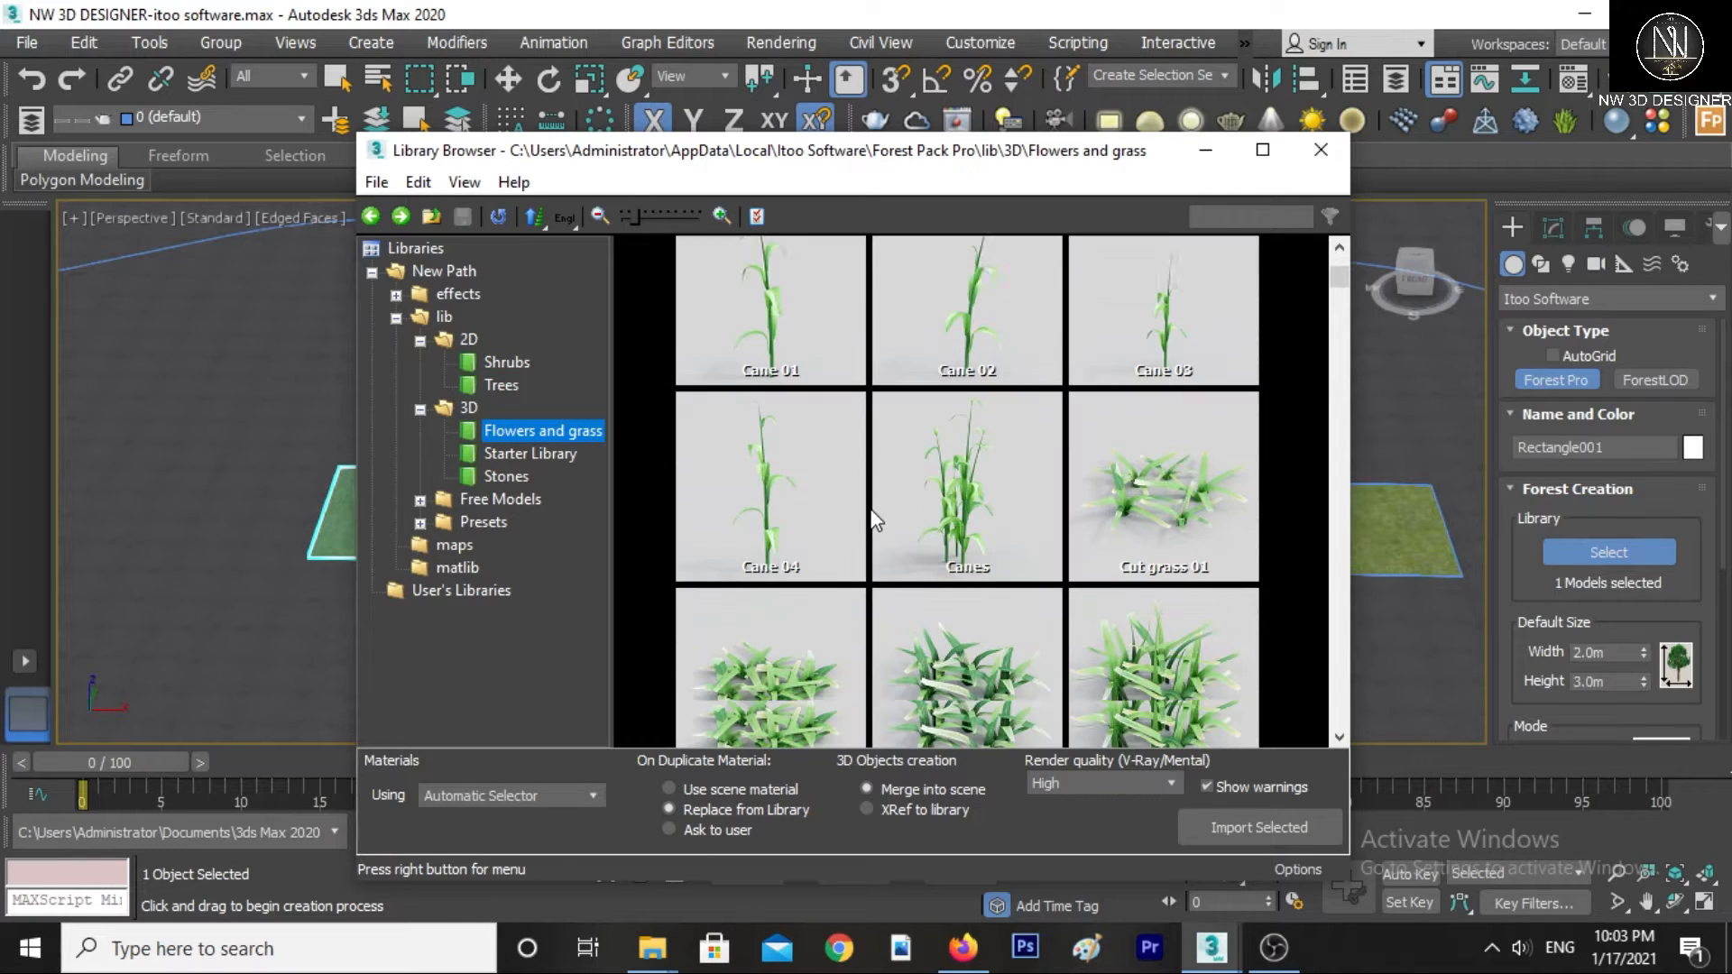
left_click(525, 453)
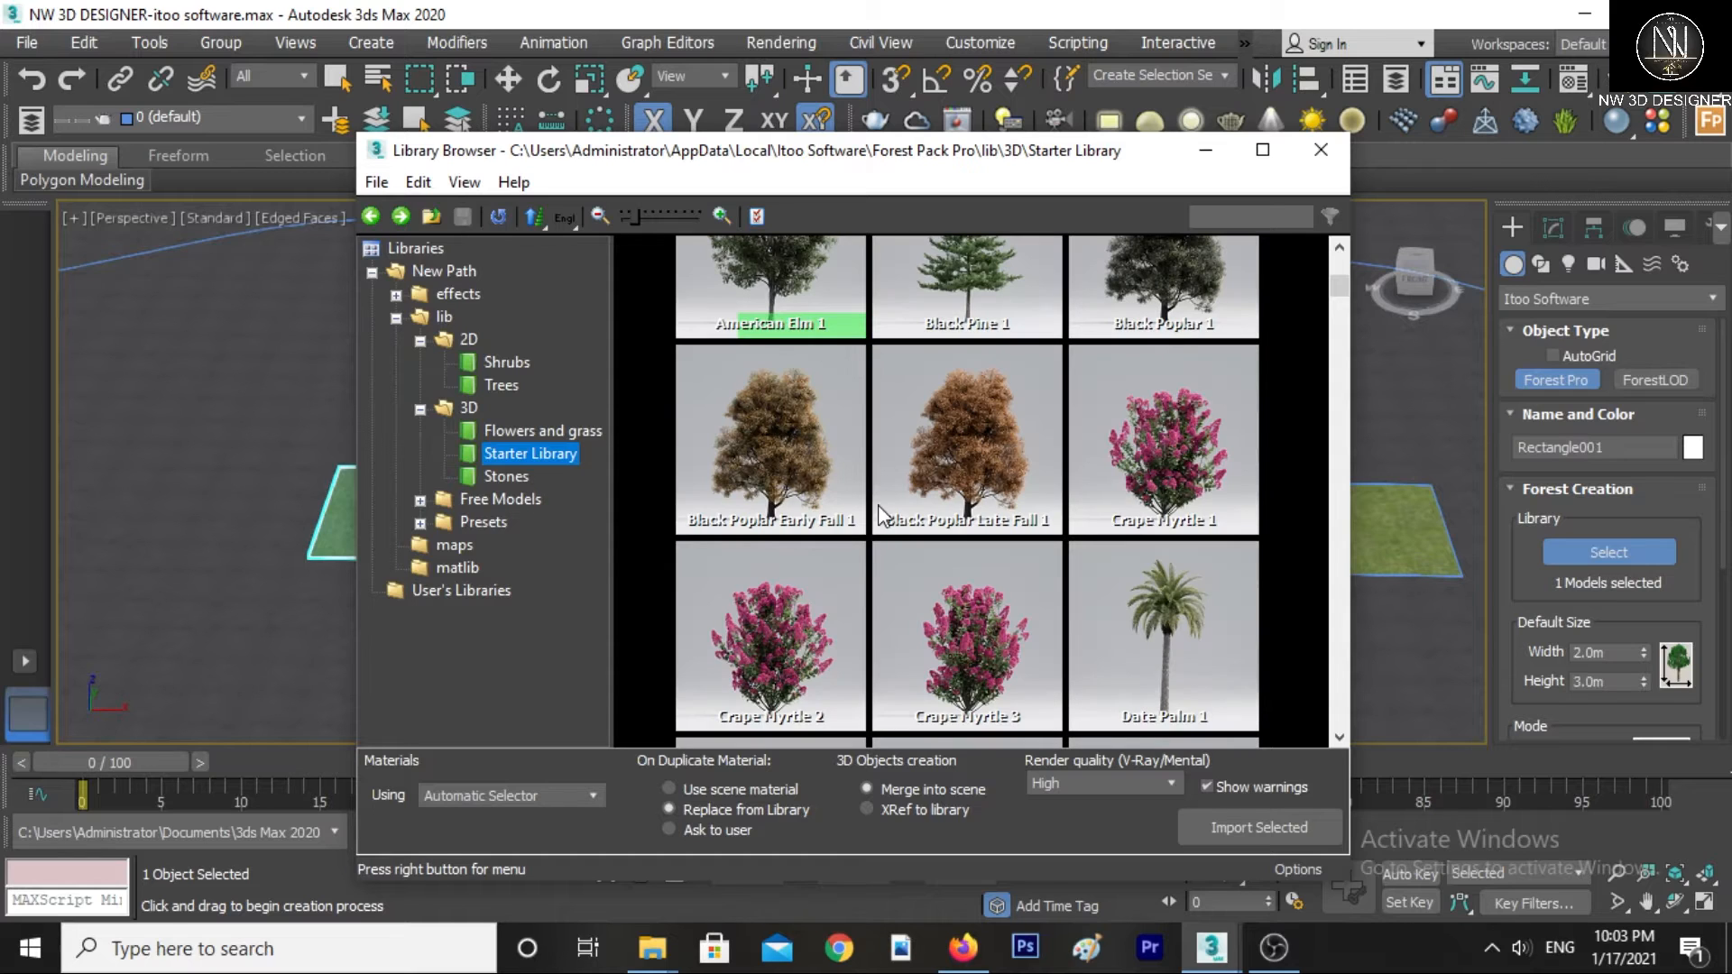
left_click(528, 478)
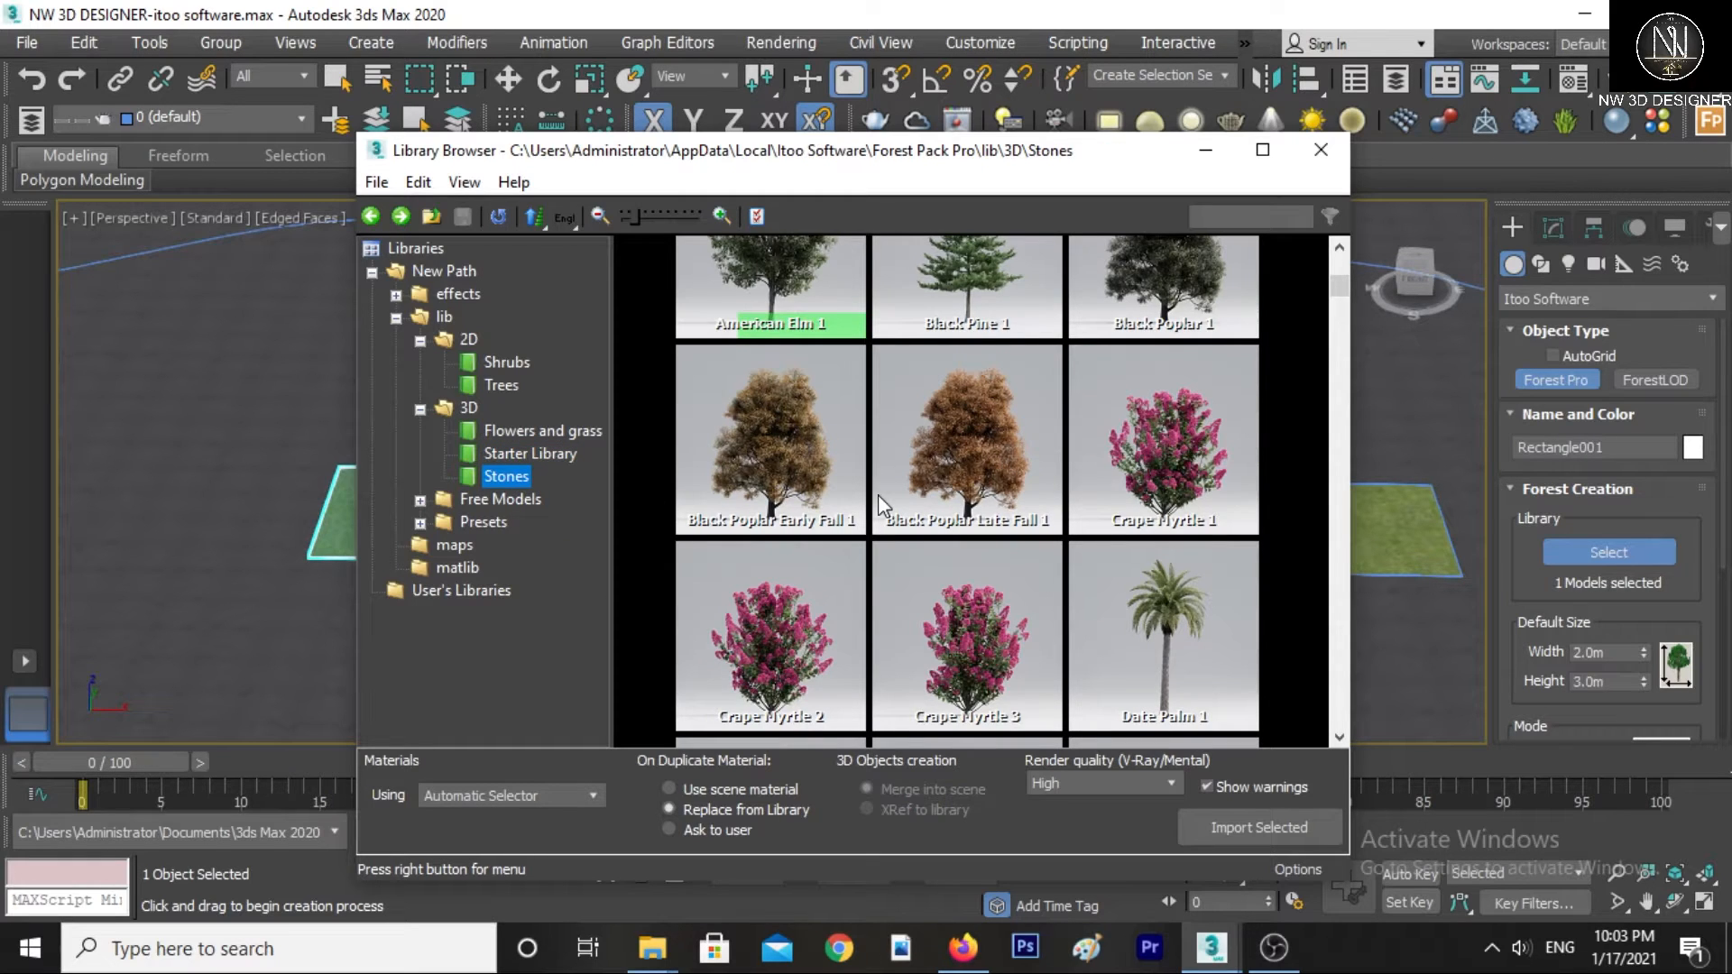
scroll(1153, 530, "down", 8)
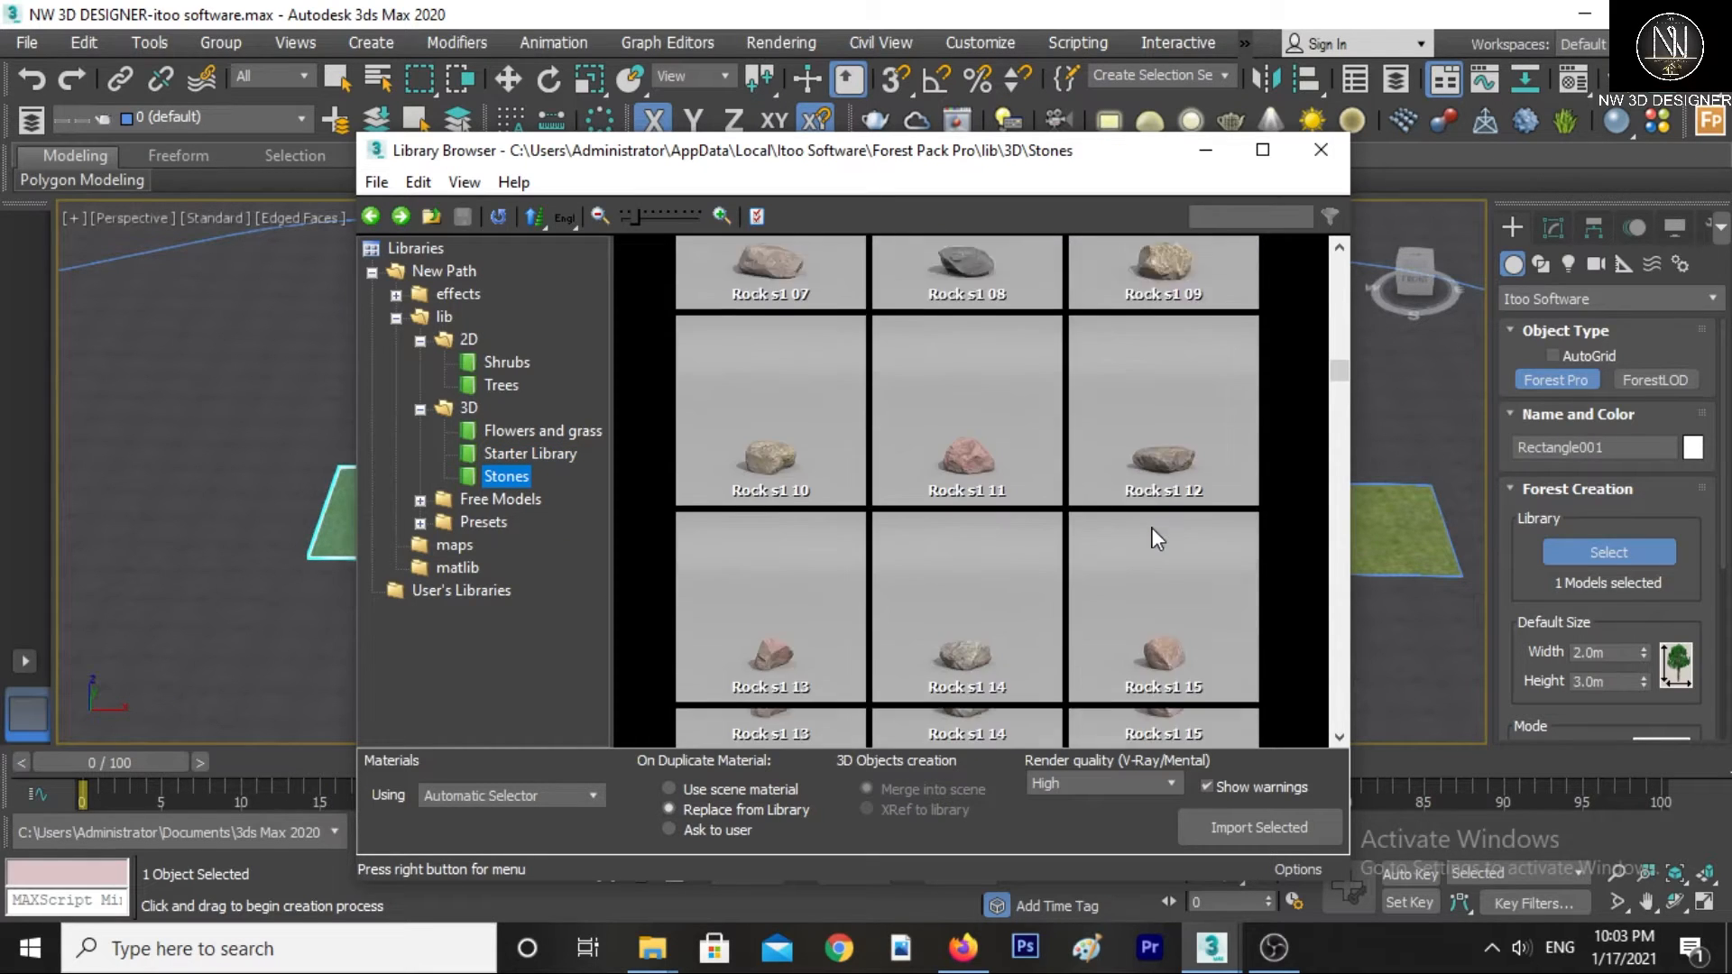
- Expand the Free Models folder and look through the HQPlants Free collection
left_click(453, 501)
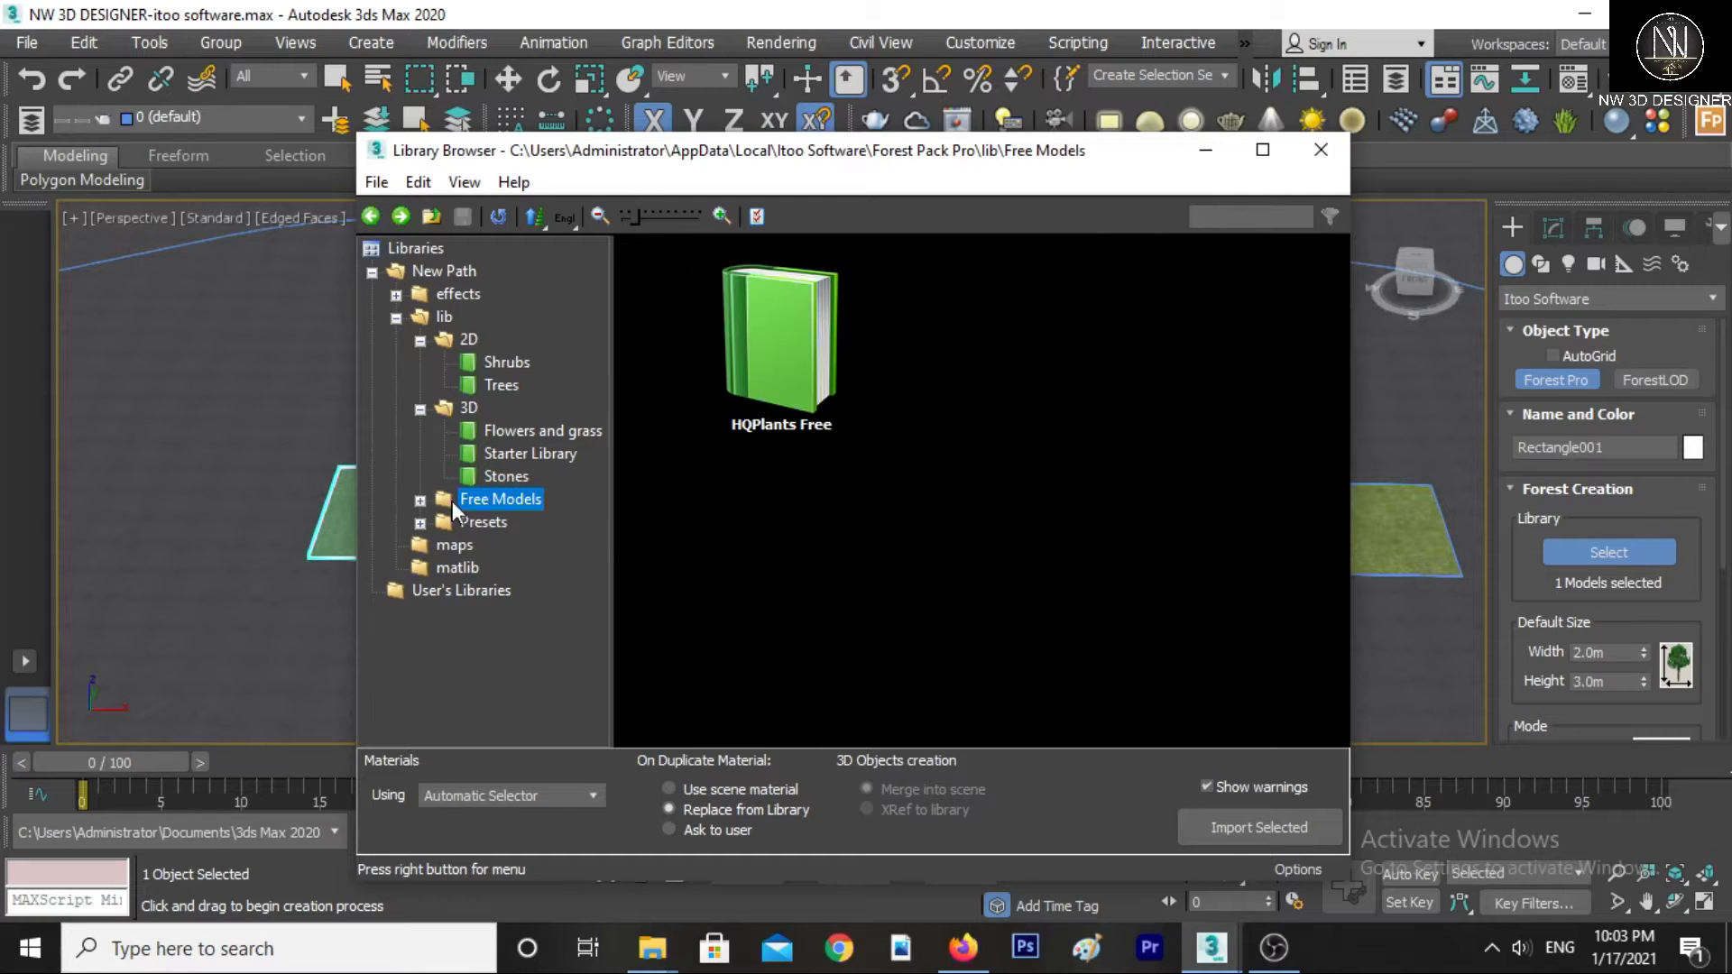
left_click(418, 499)
left_click(525, 522)
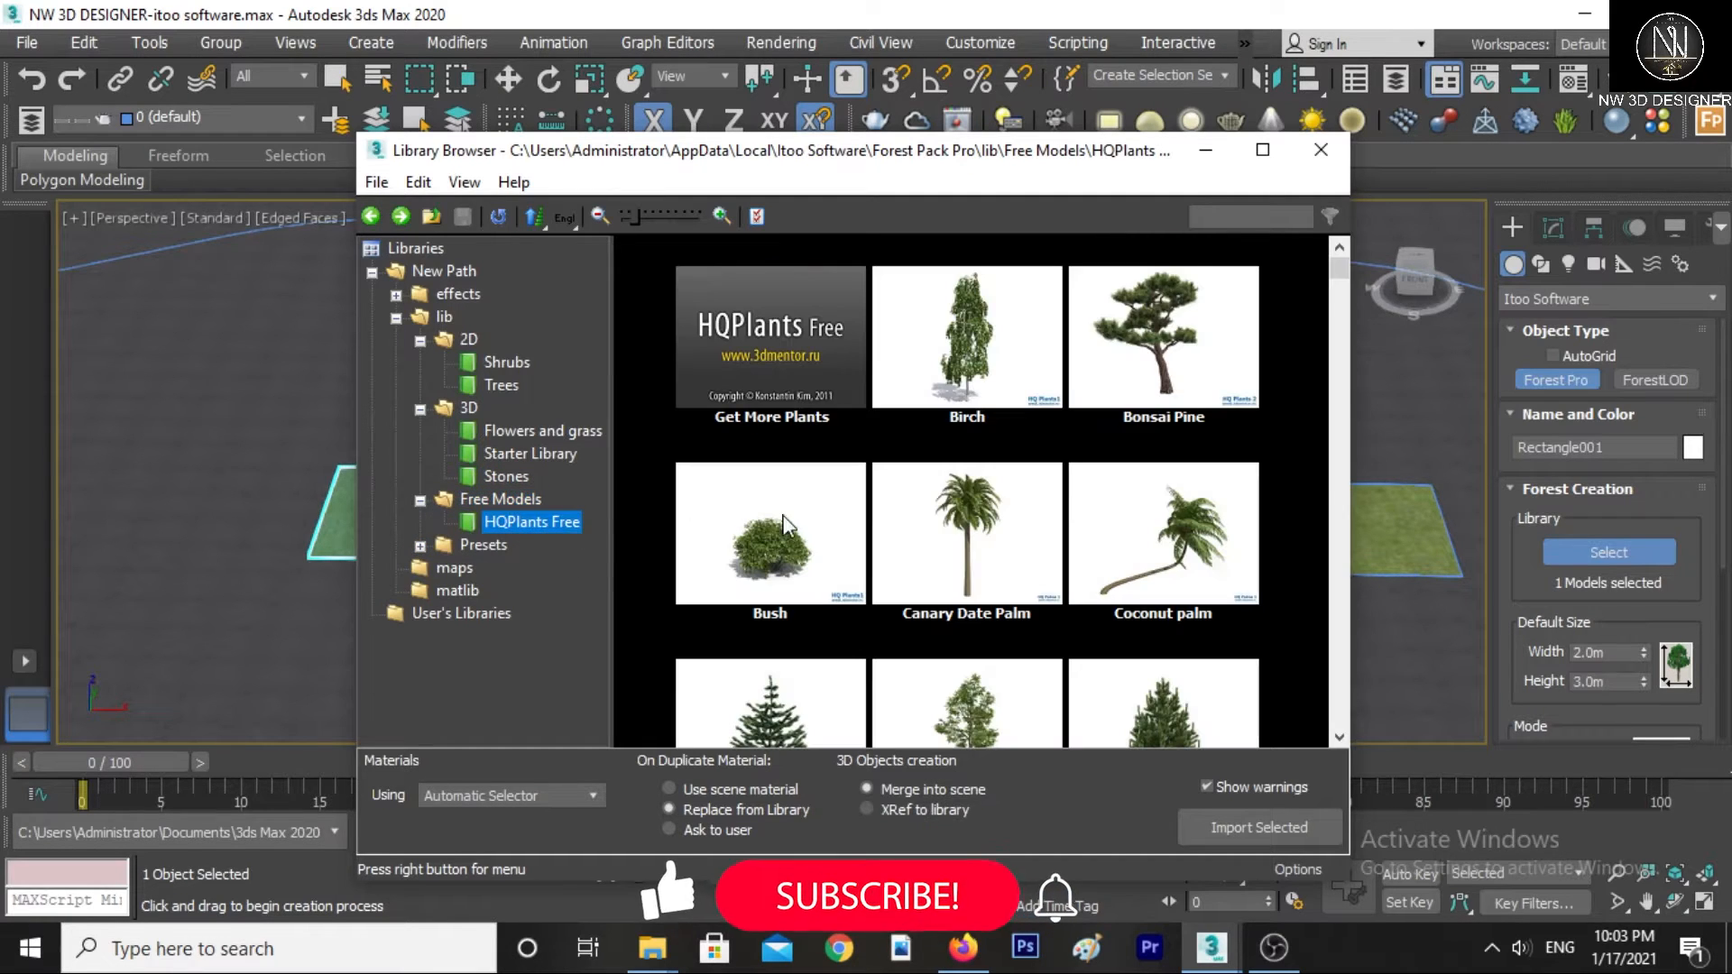
scroll(938, 579, "down", 3)
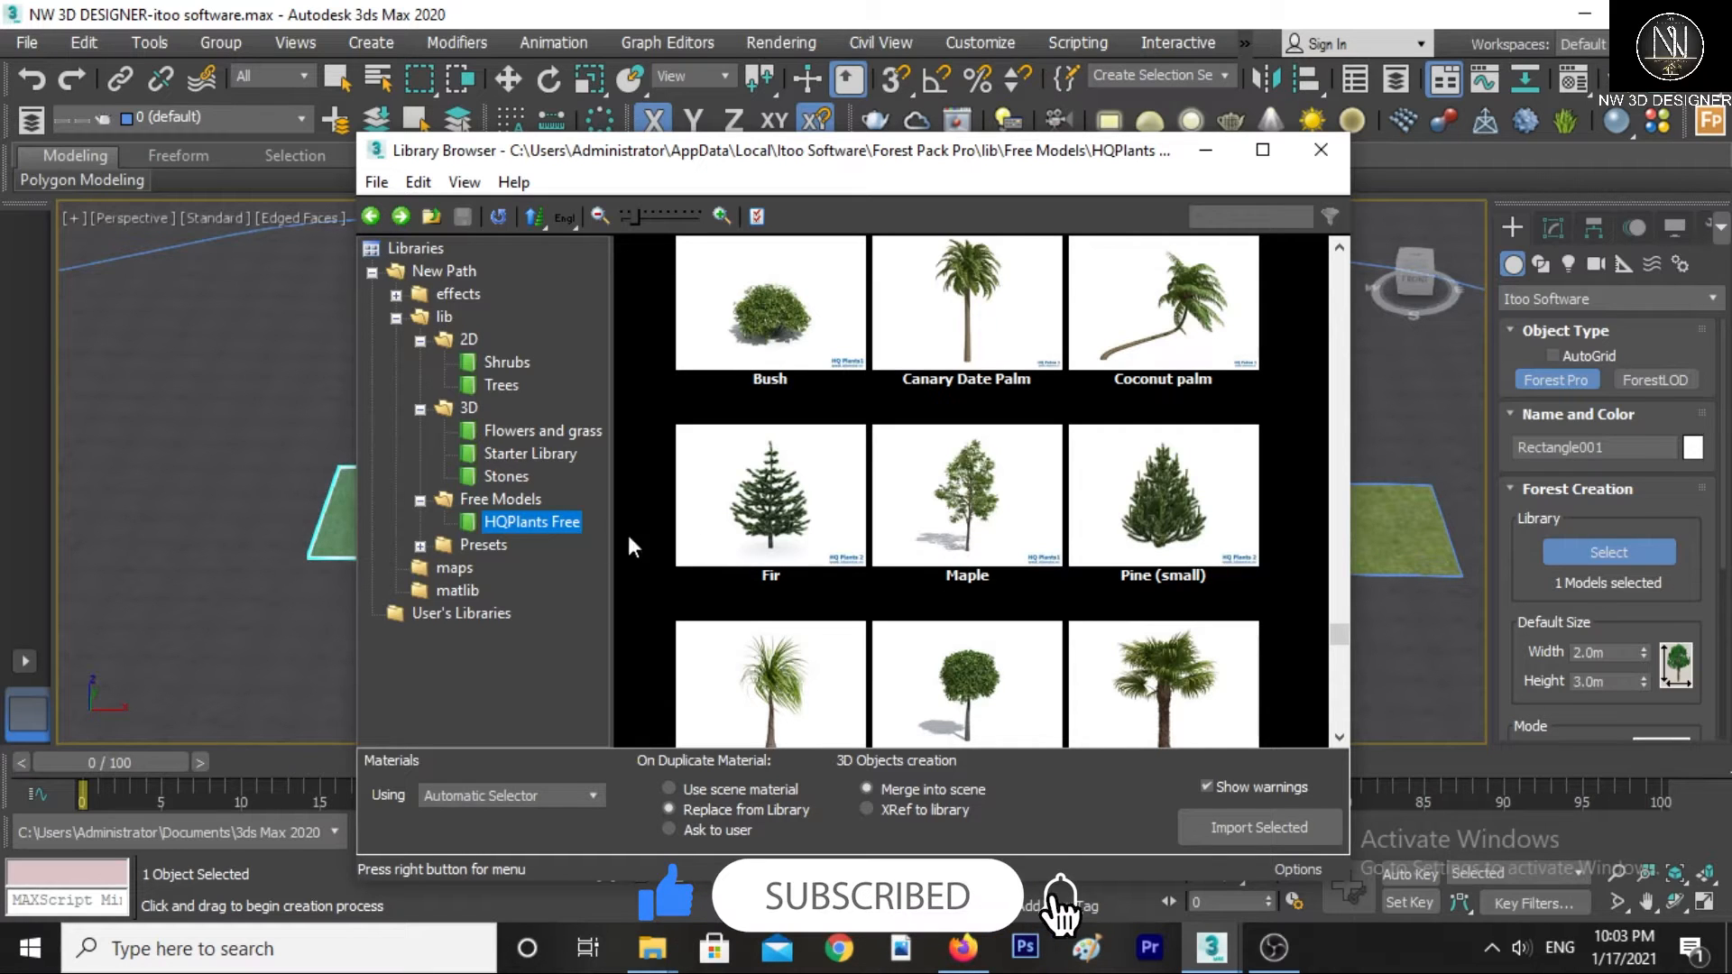
- Expand the Presets folder and review the Gravel and Lawns preset collections
left_click(466, 545)
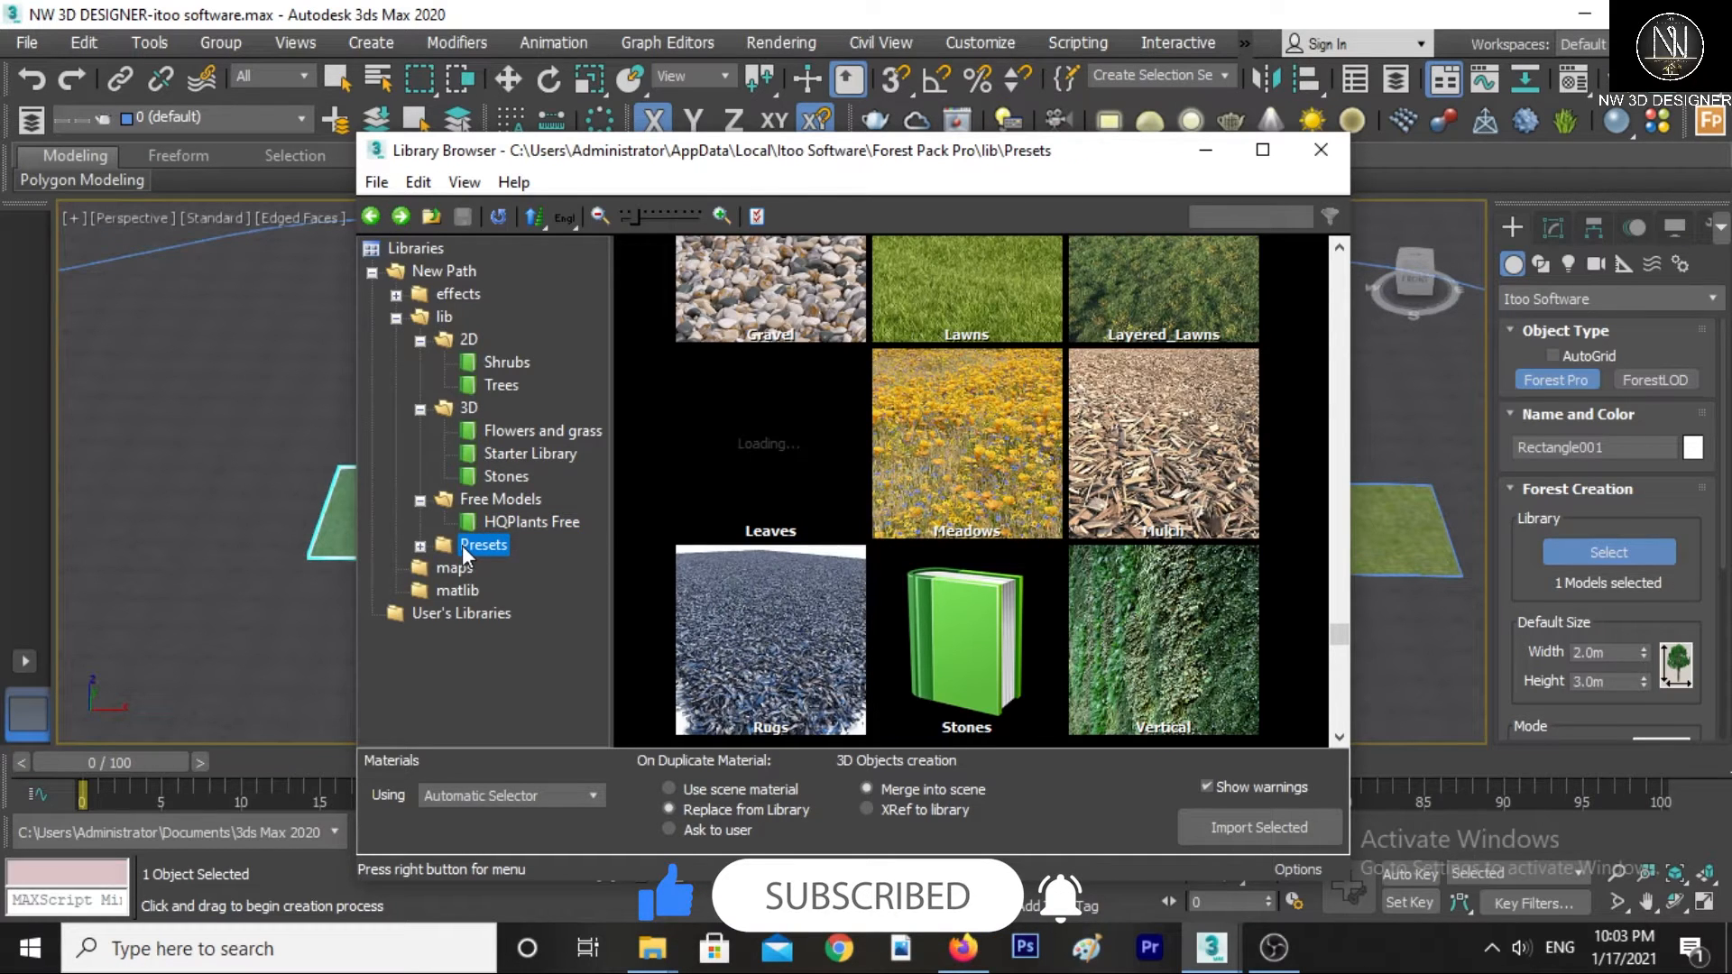
left_click(419, 546)
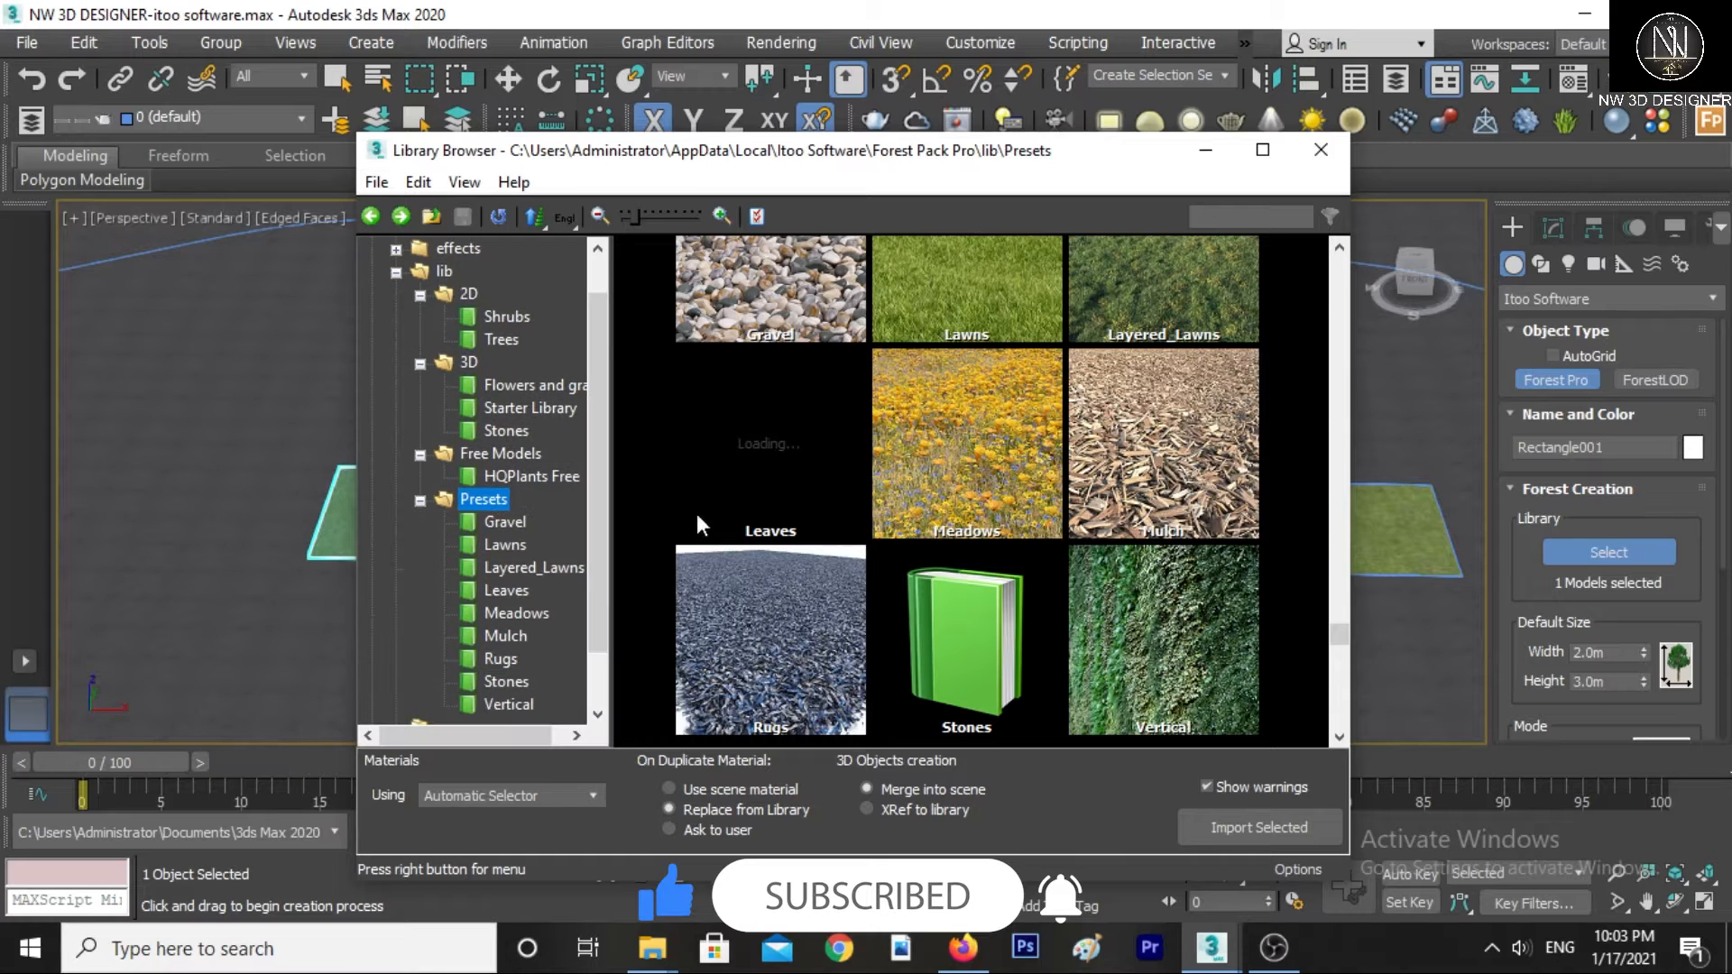
scroll(735, 501, "up", 2)
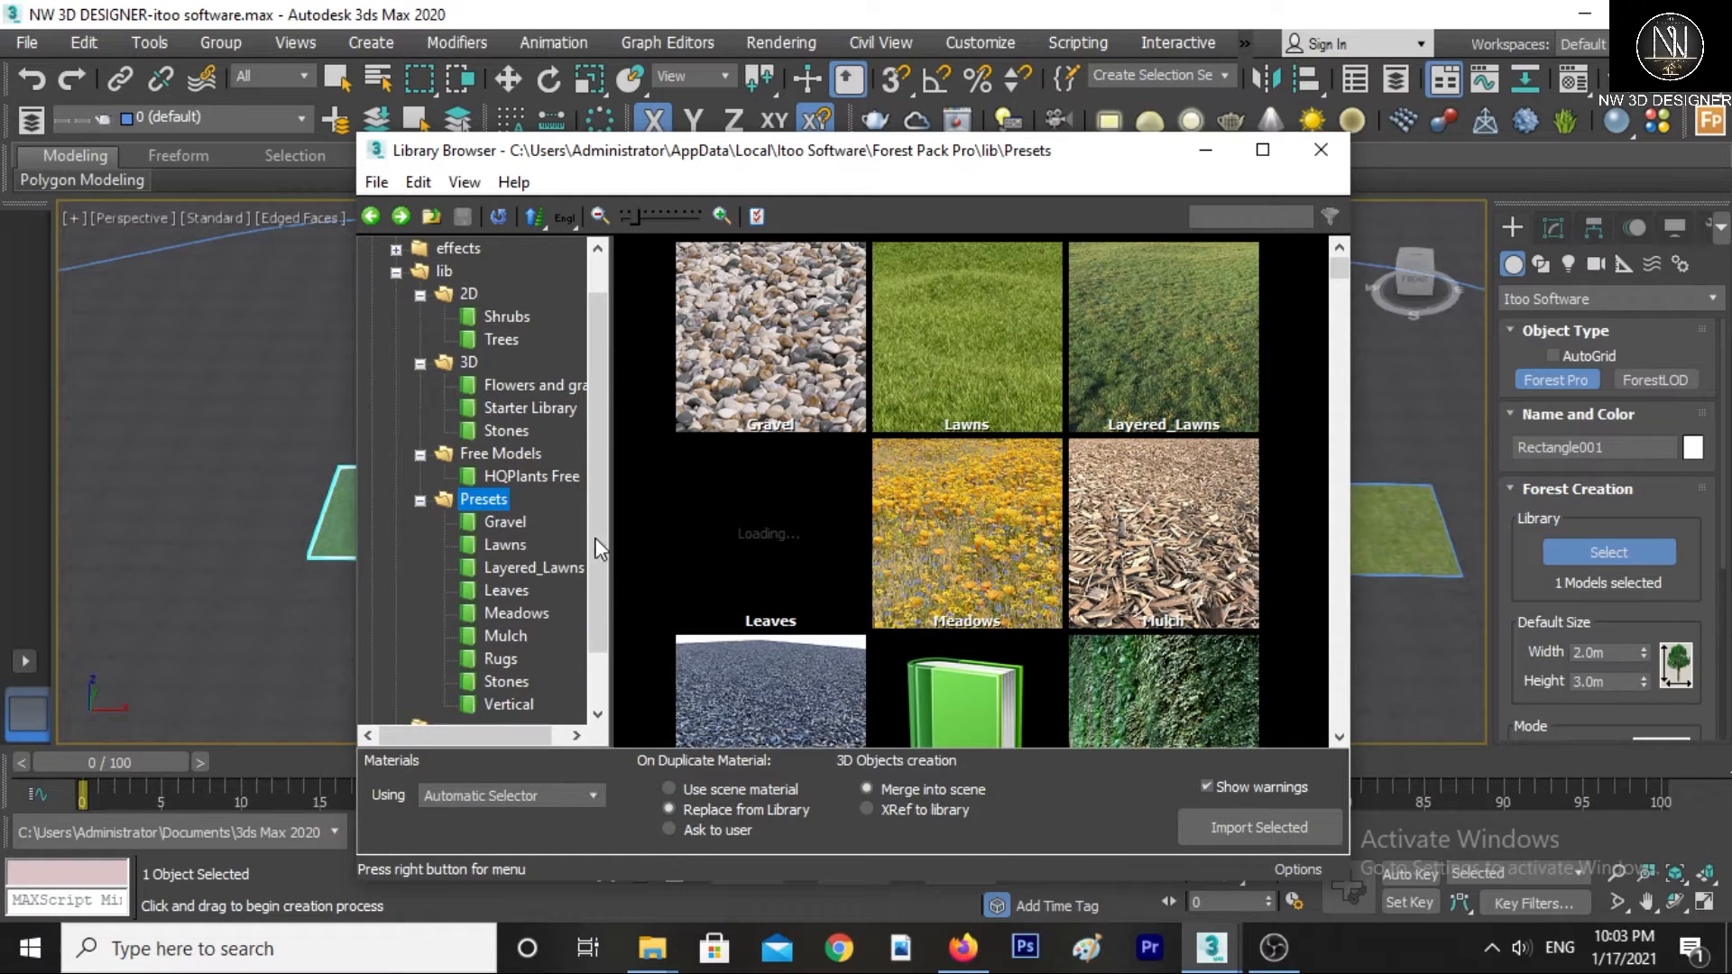
left_click(495, 525)
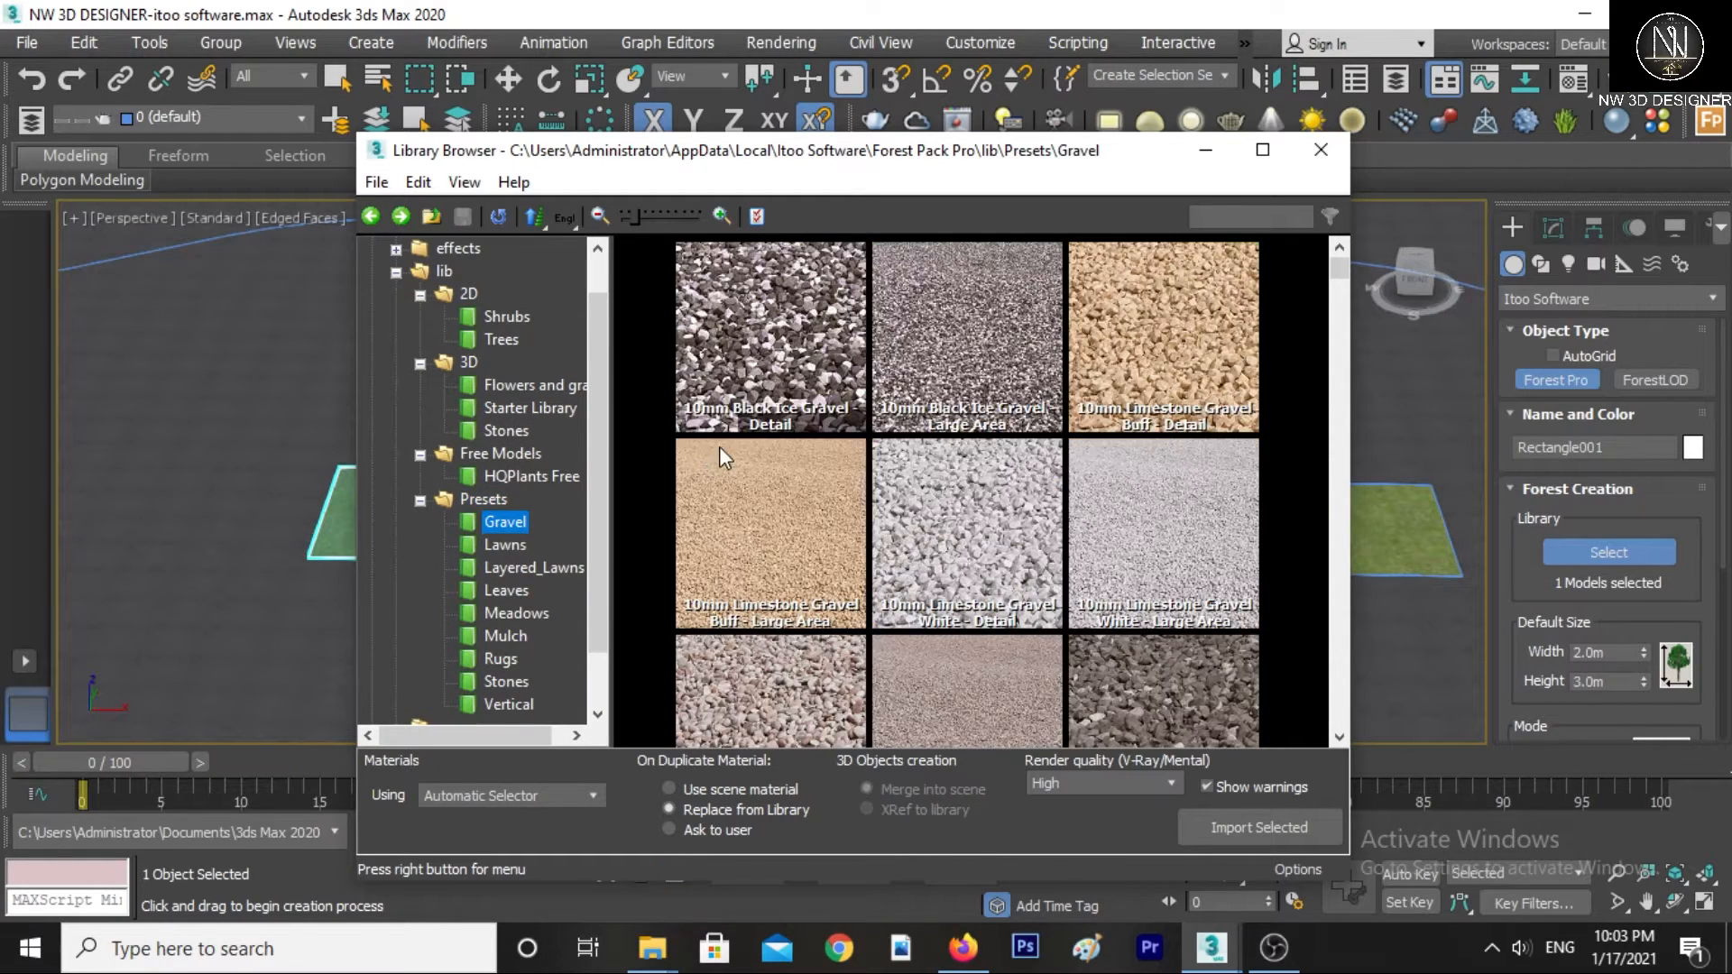
scroll(941, 636, "down", 4)
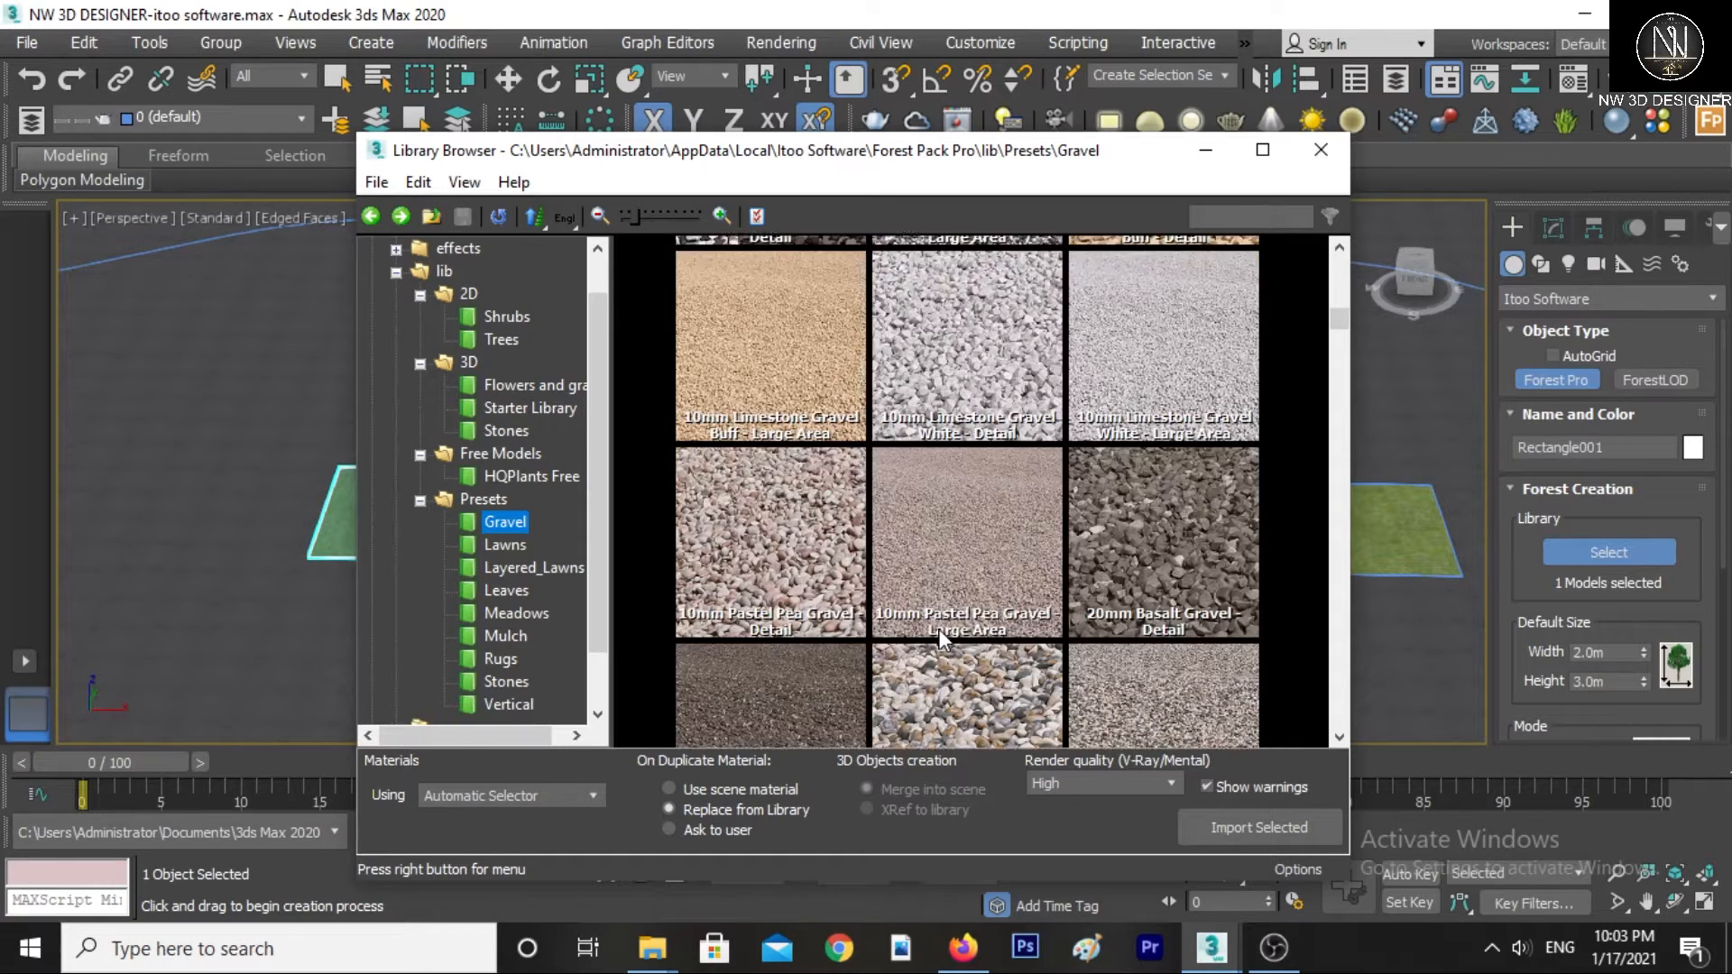
scroll(938, 636, "down", 2)
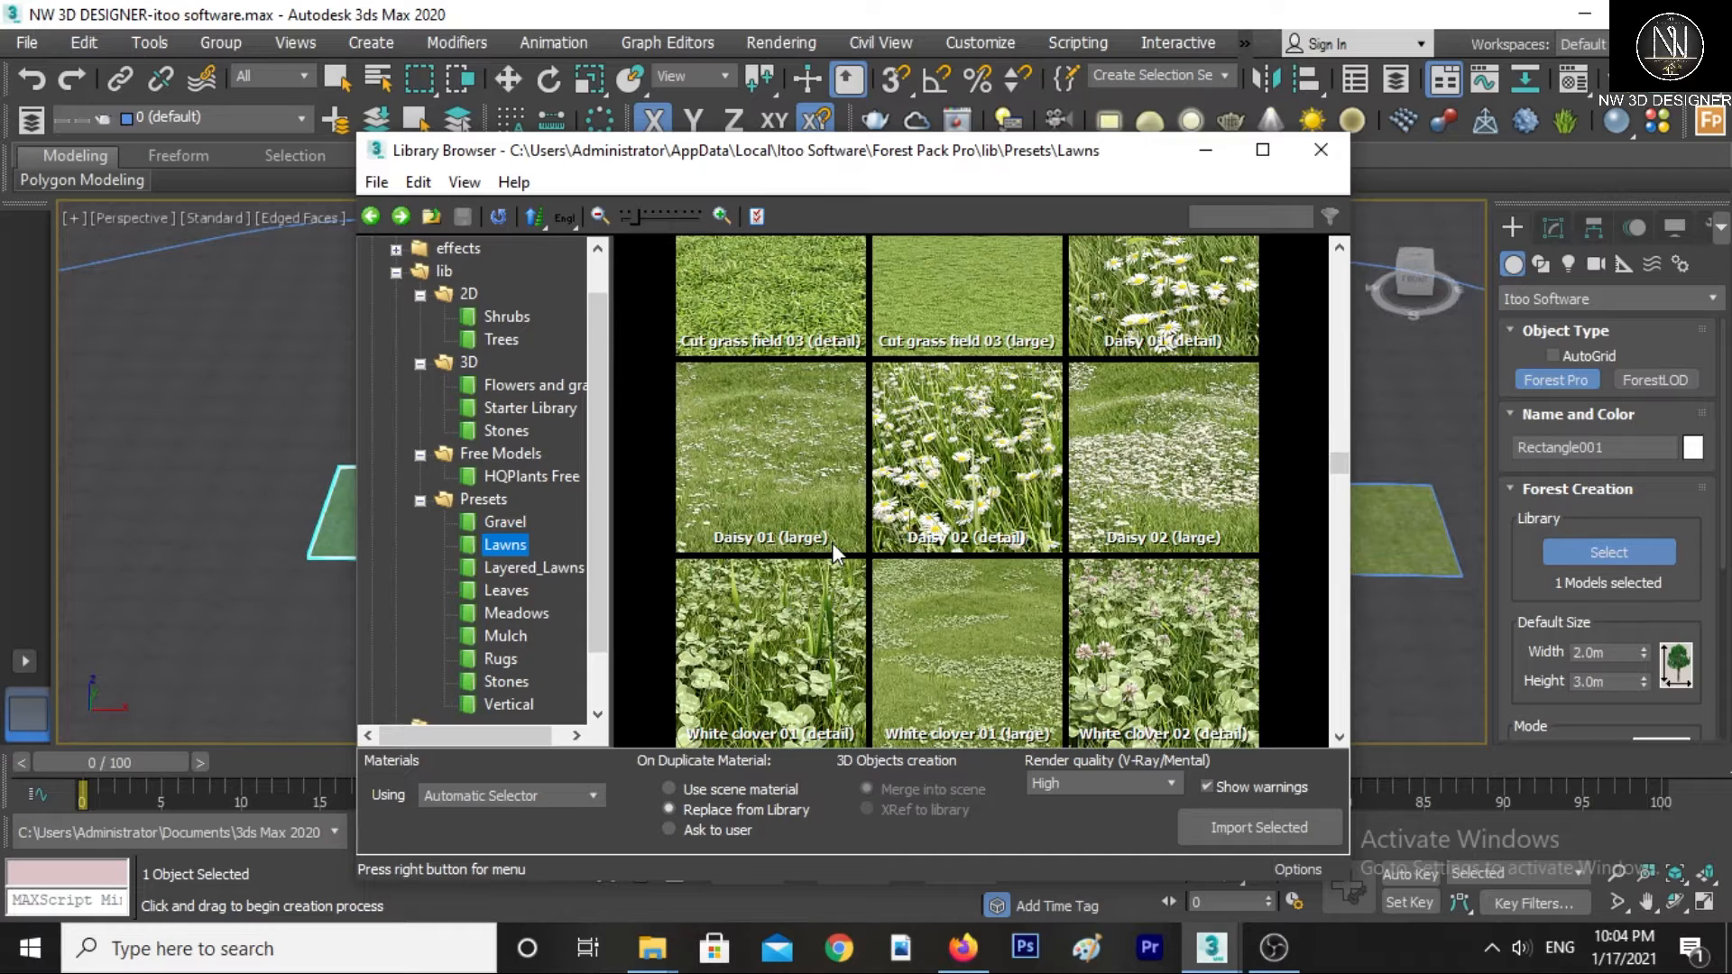
scroll(832, 543, "up", 1)
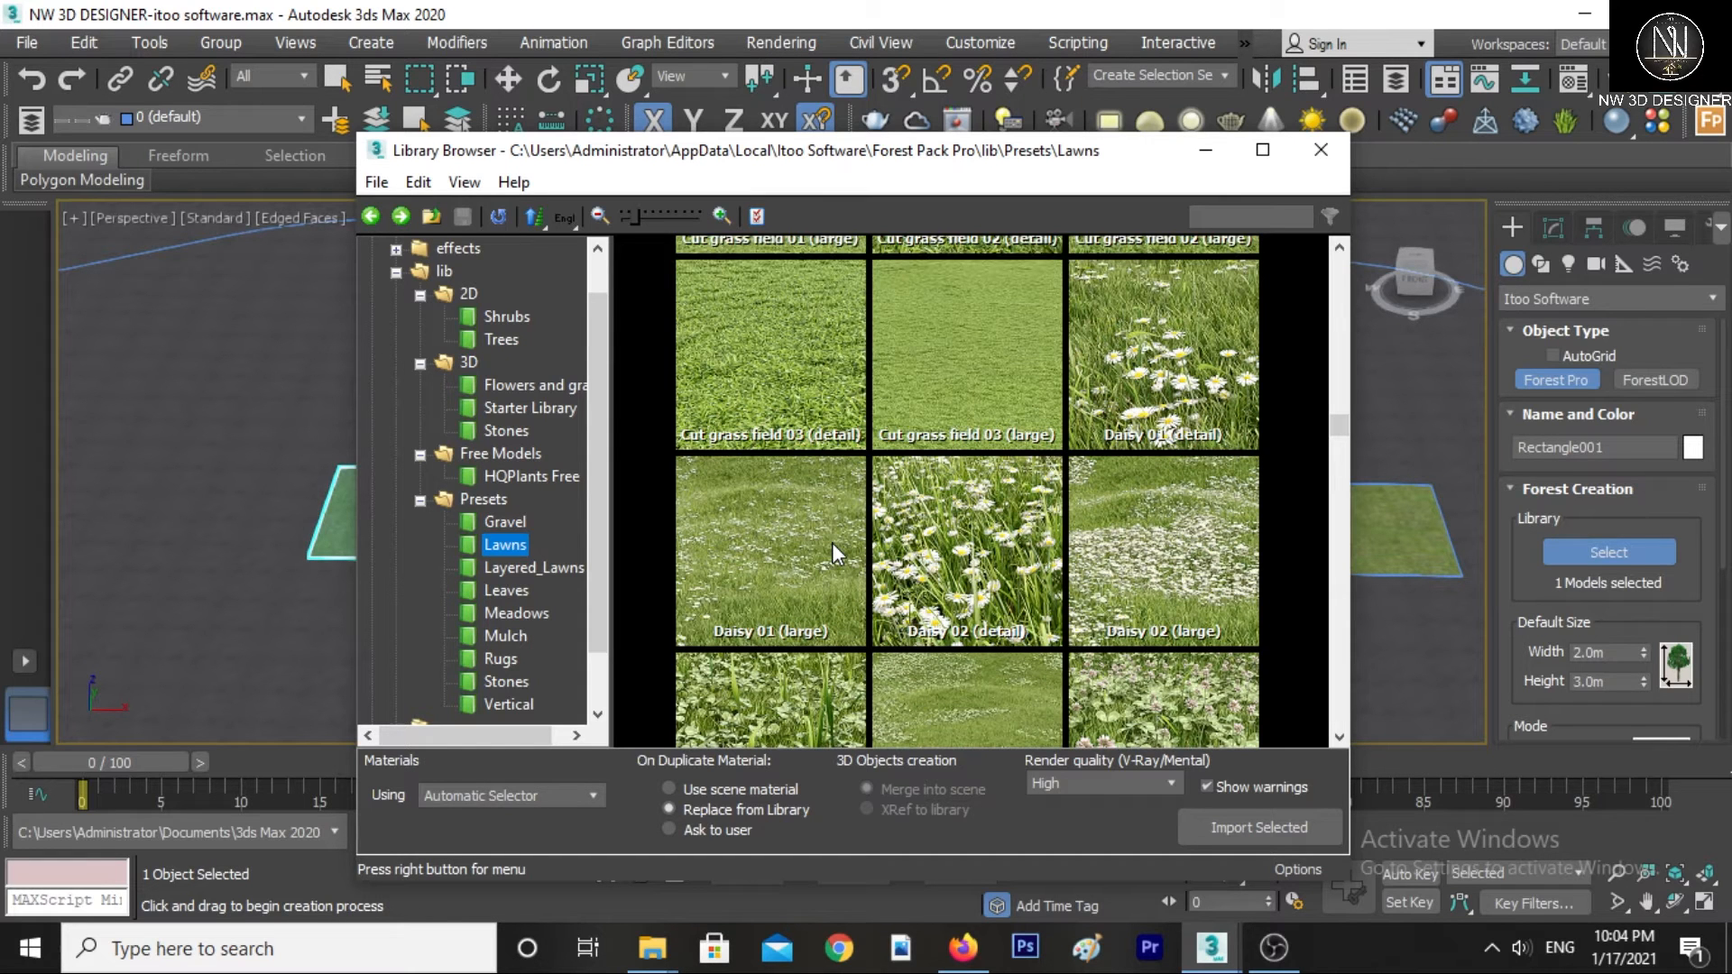
scroll(831, 543, "down", 5)
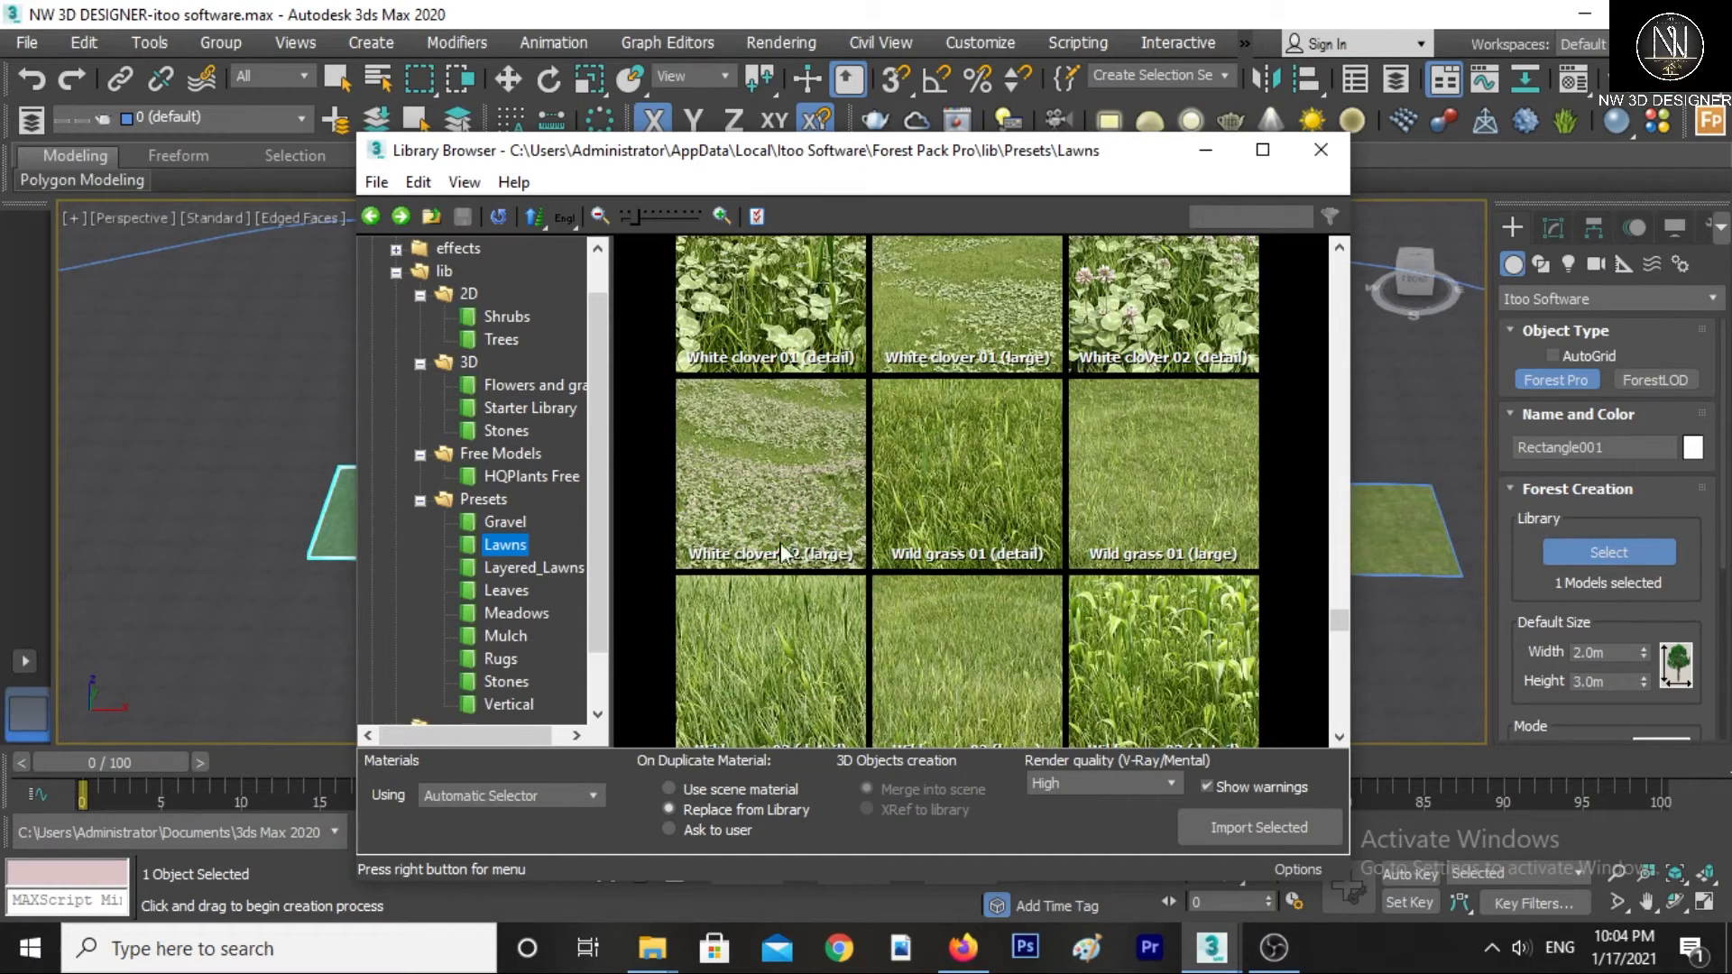
- Look through the Layered_Lawns and Leaves preset collections
left_click(536, 570)
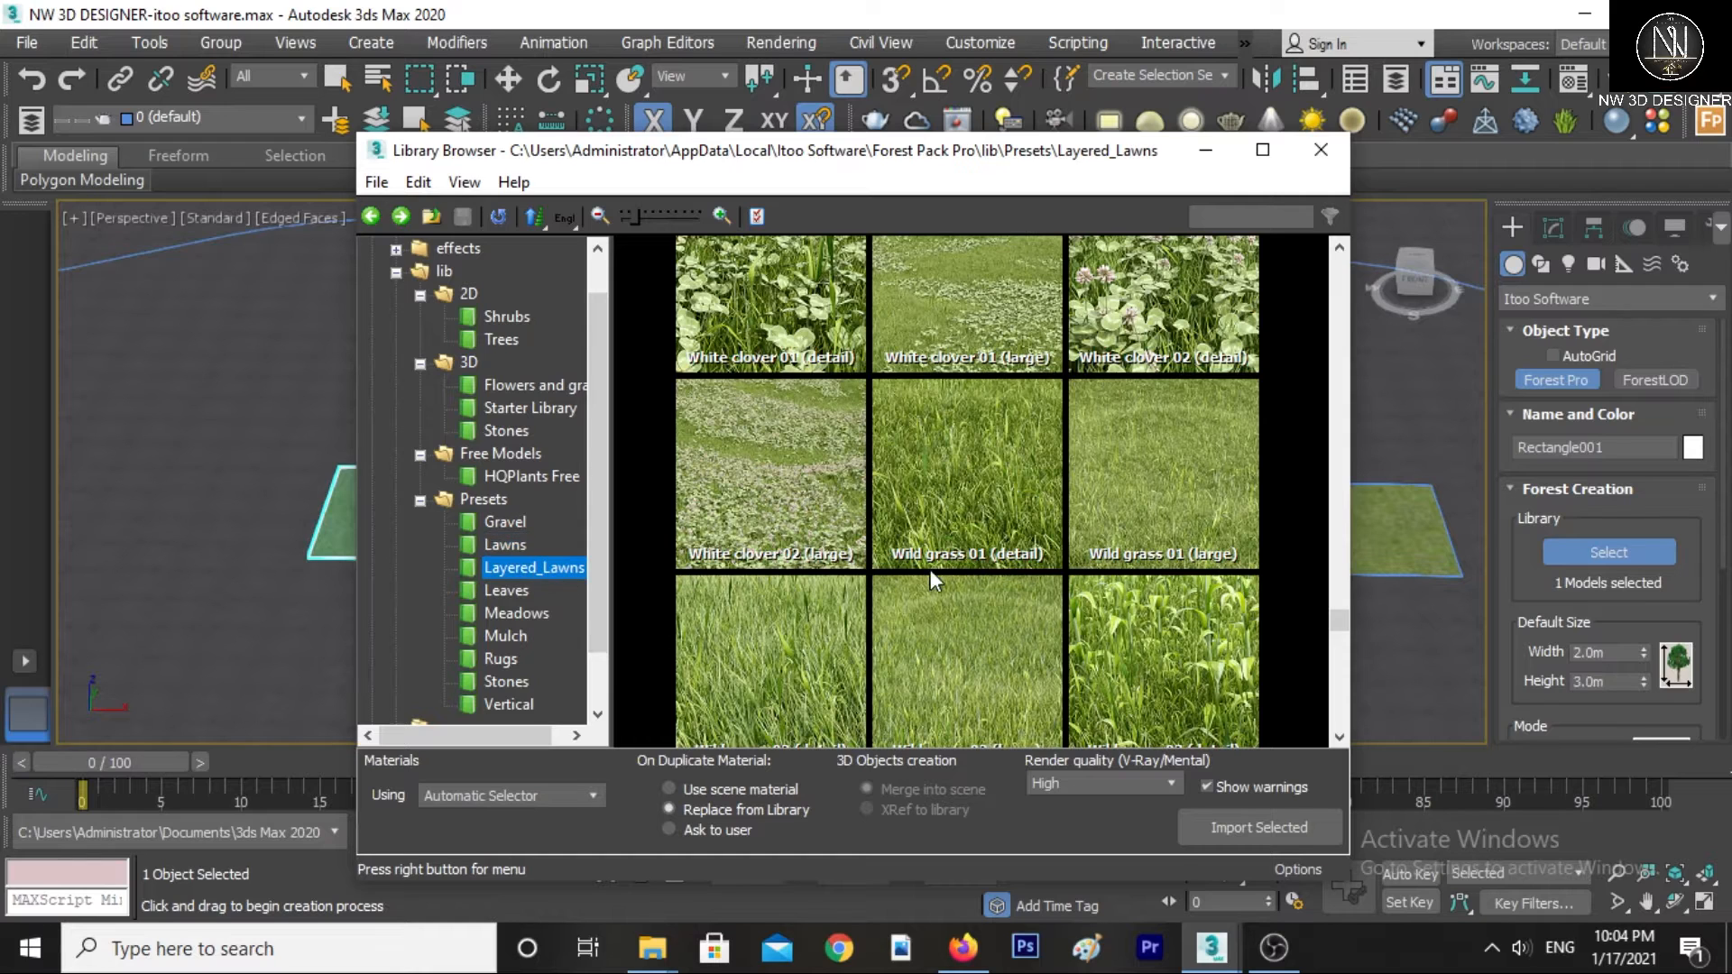
scroll(923, 566, "up", 3)
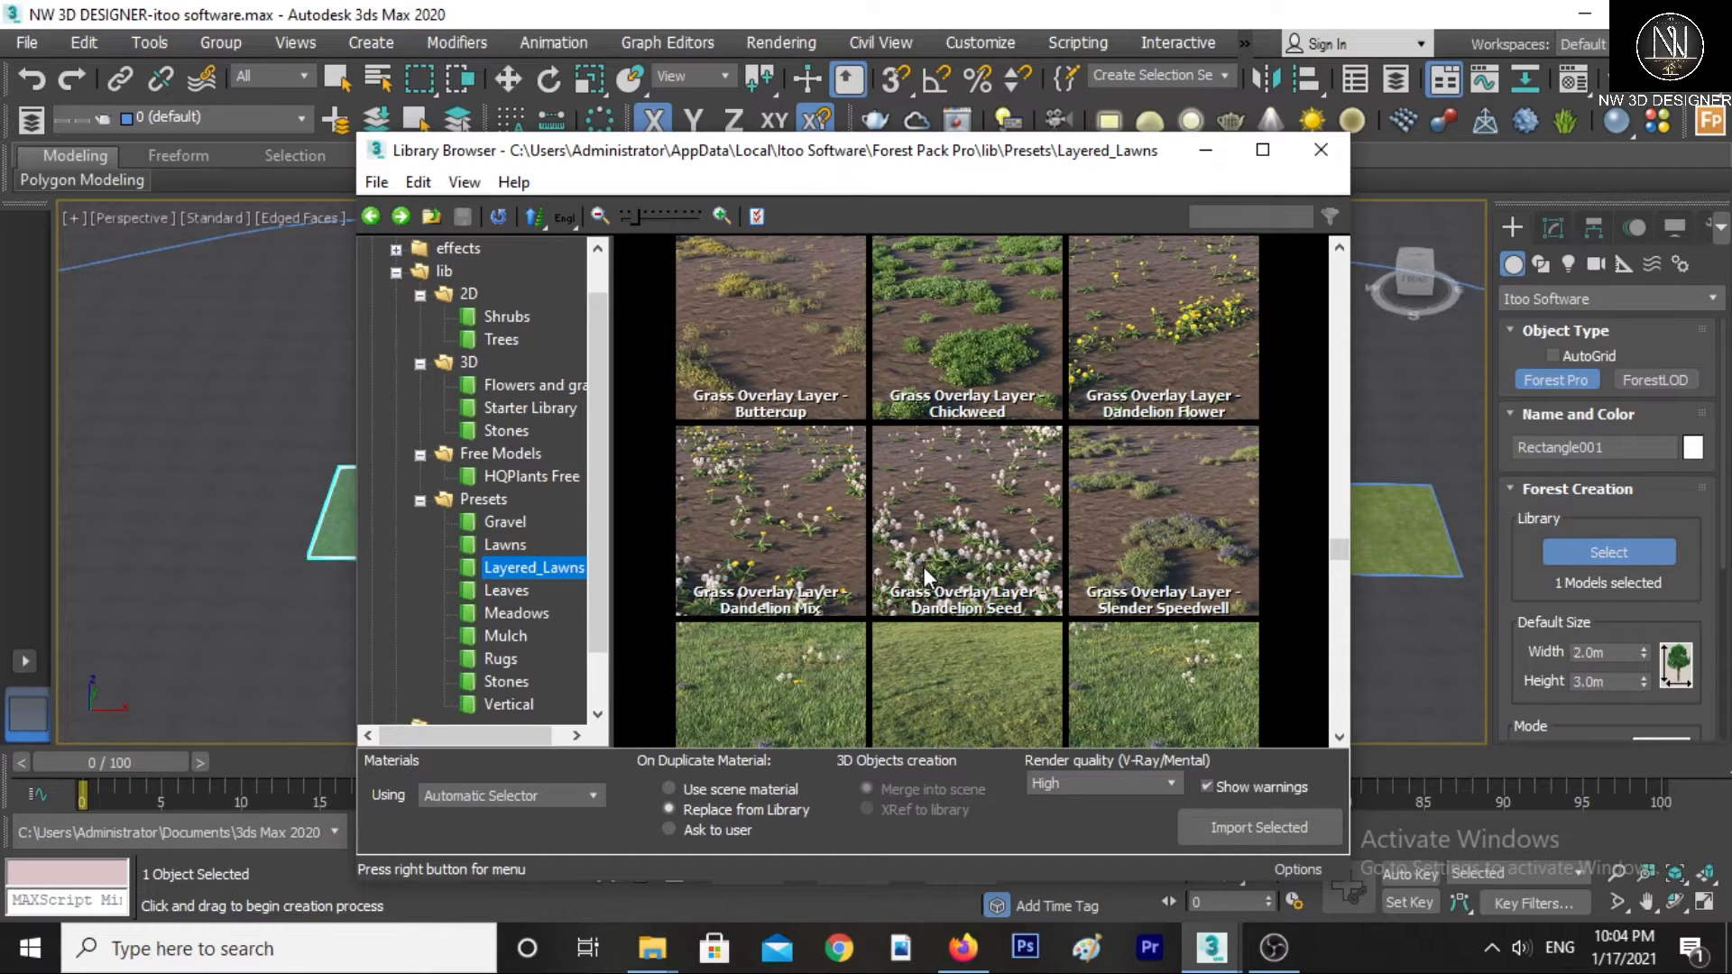
scroll(923, 566, "up", 1)
scroll(923, 566, "down", 8)
scroll(924, 570, "down", 3)
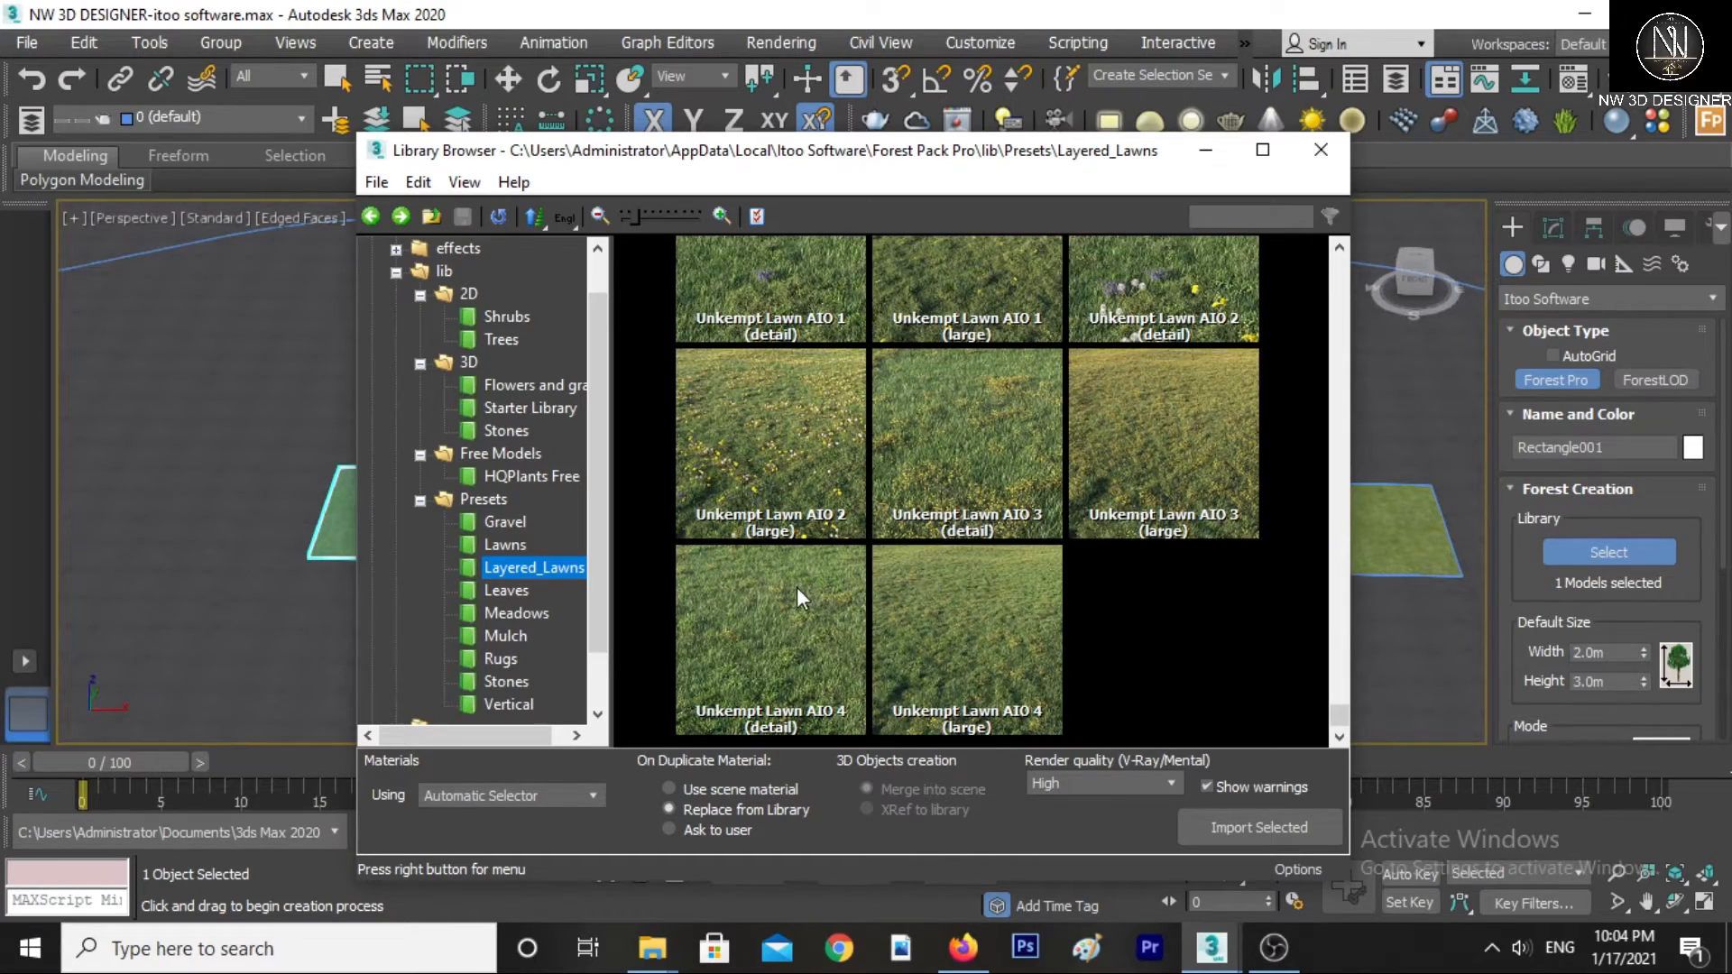
left_click(506, 591)
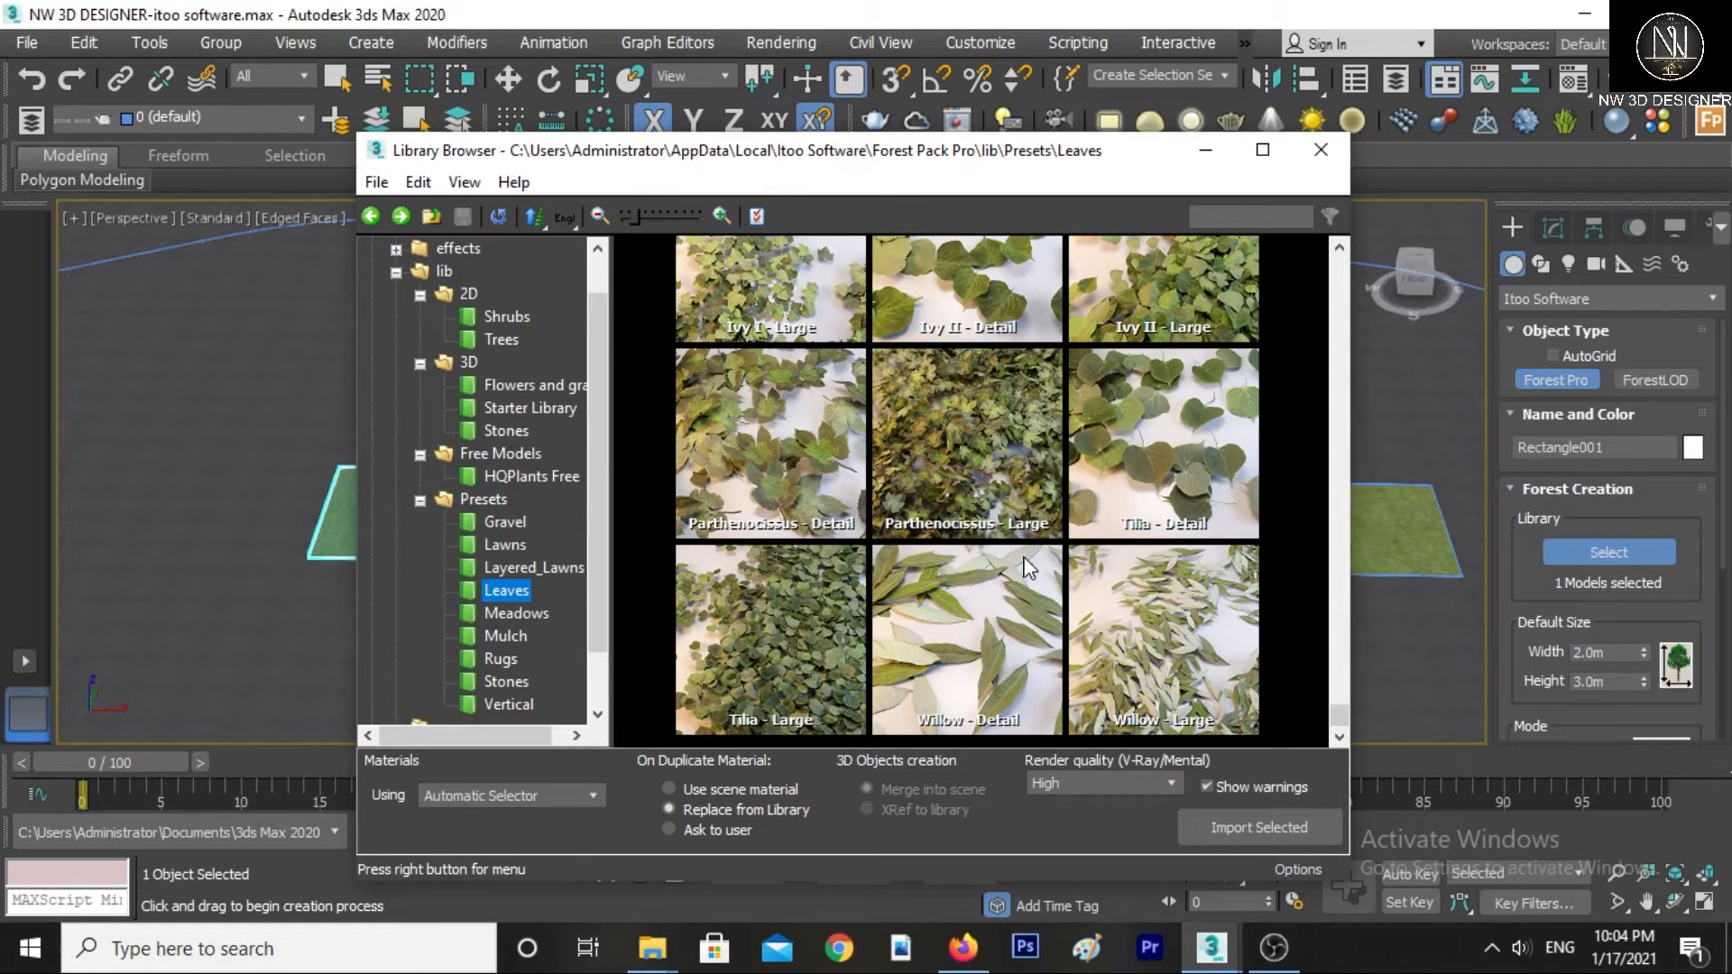
scroll(991, 577, "up", 2)
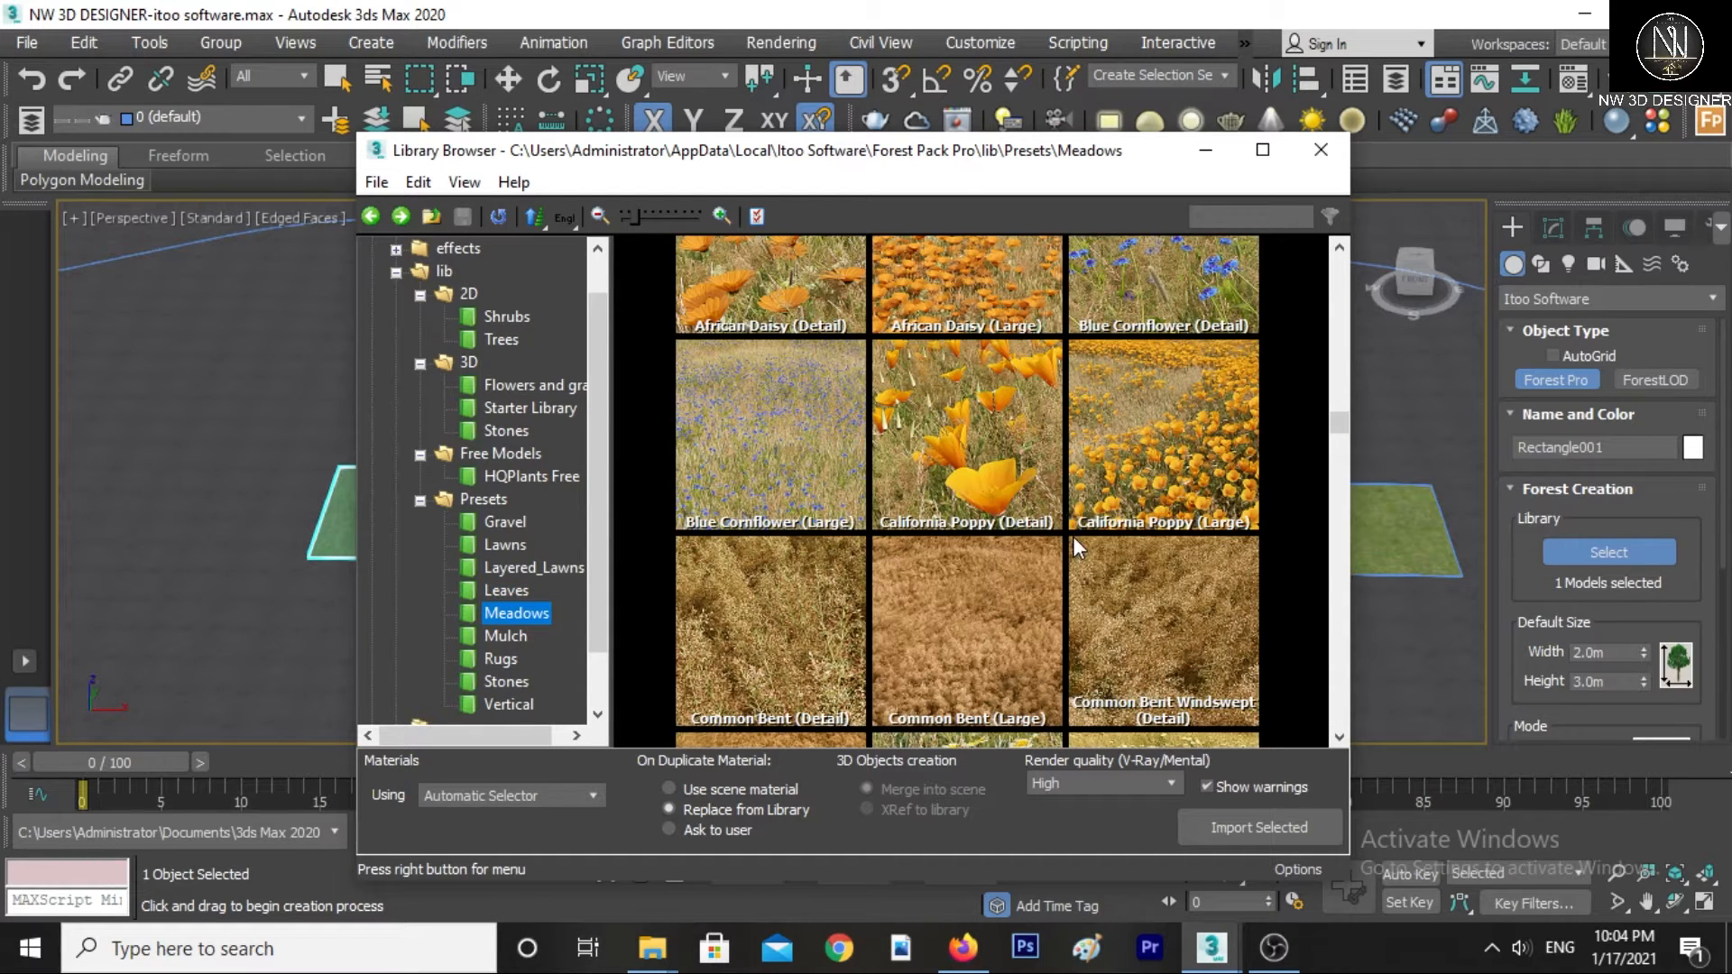
- Review the Meadows, Mulch and Rugs preset collections
scroll(965, 593, "down", 7)
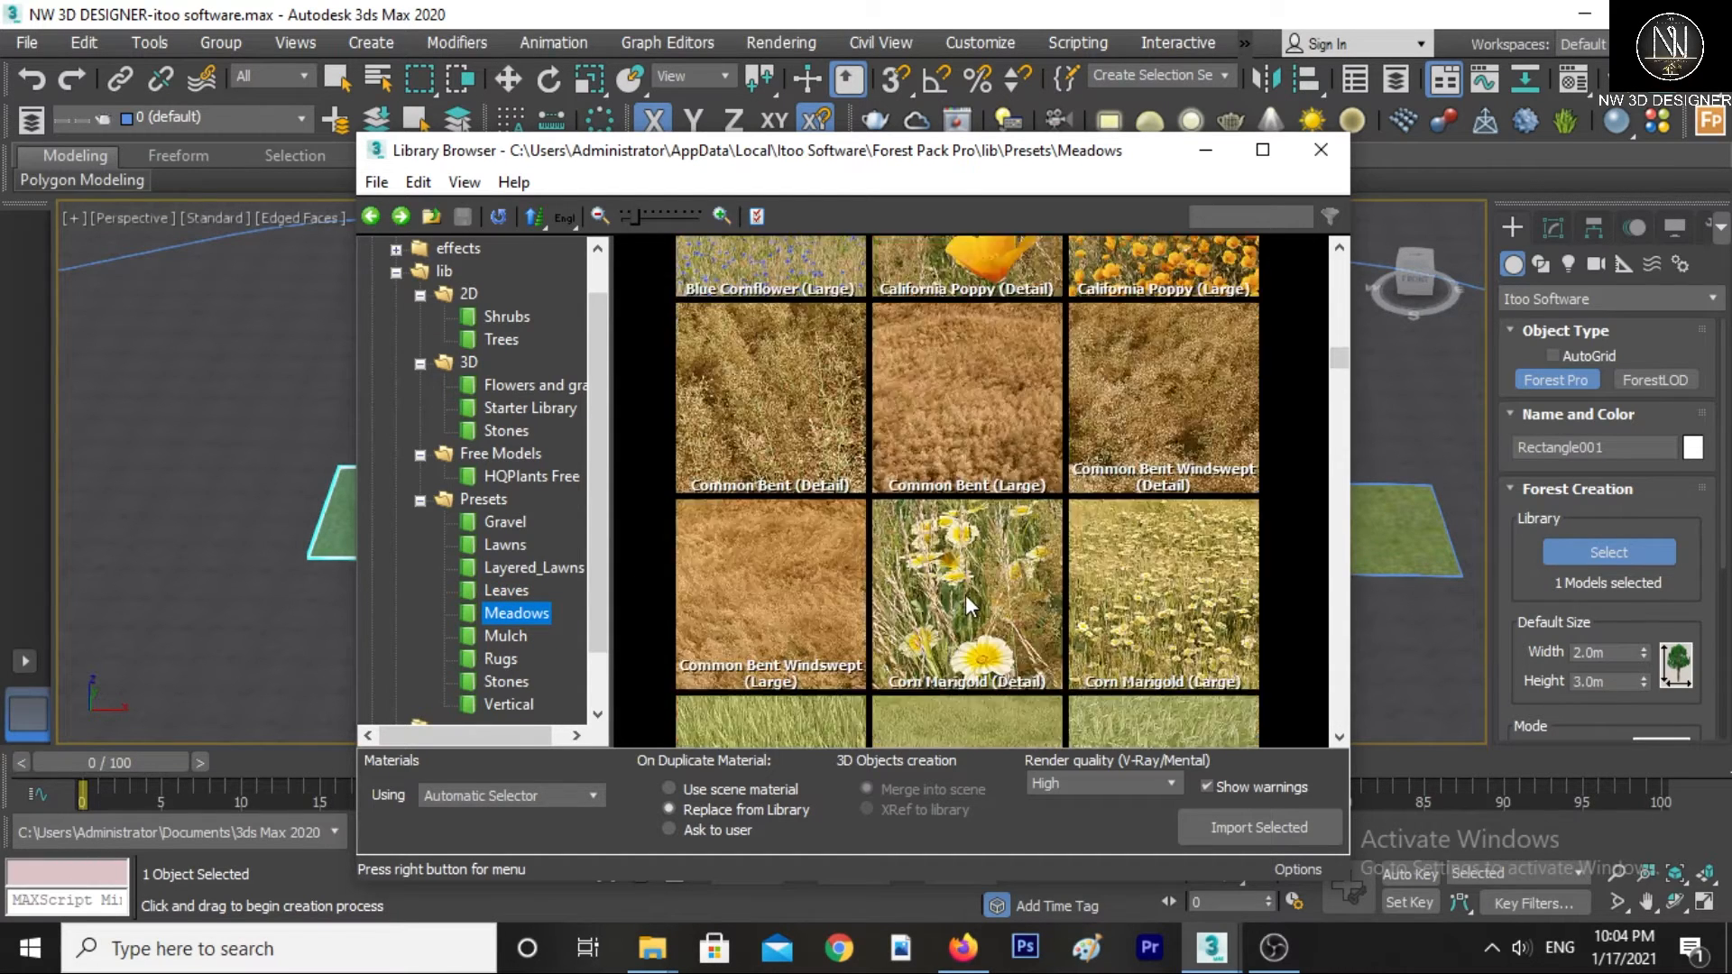
scroll(962, 594, "down", 3)
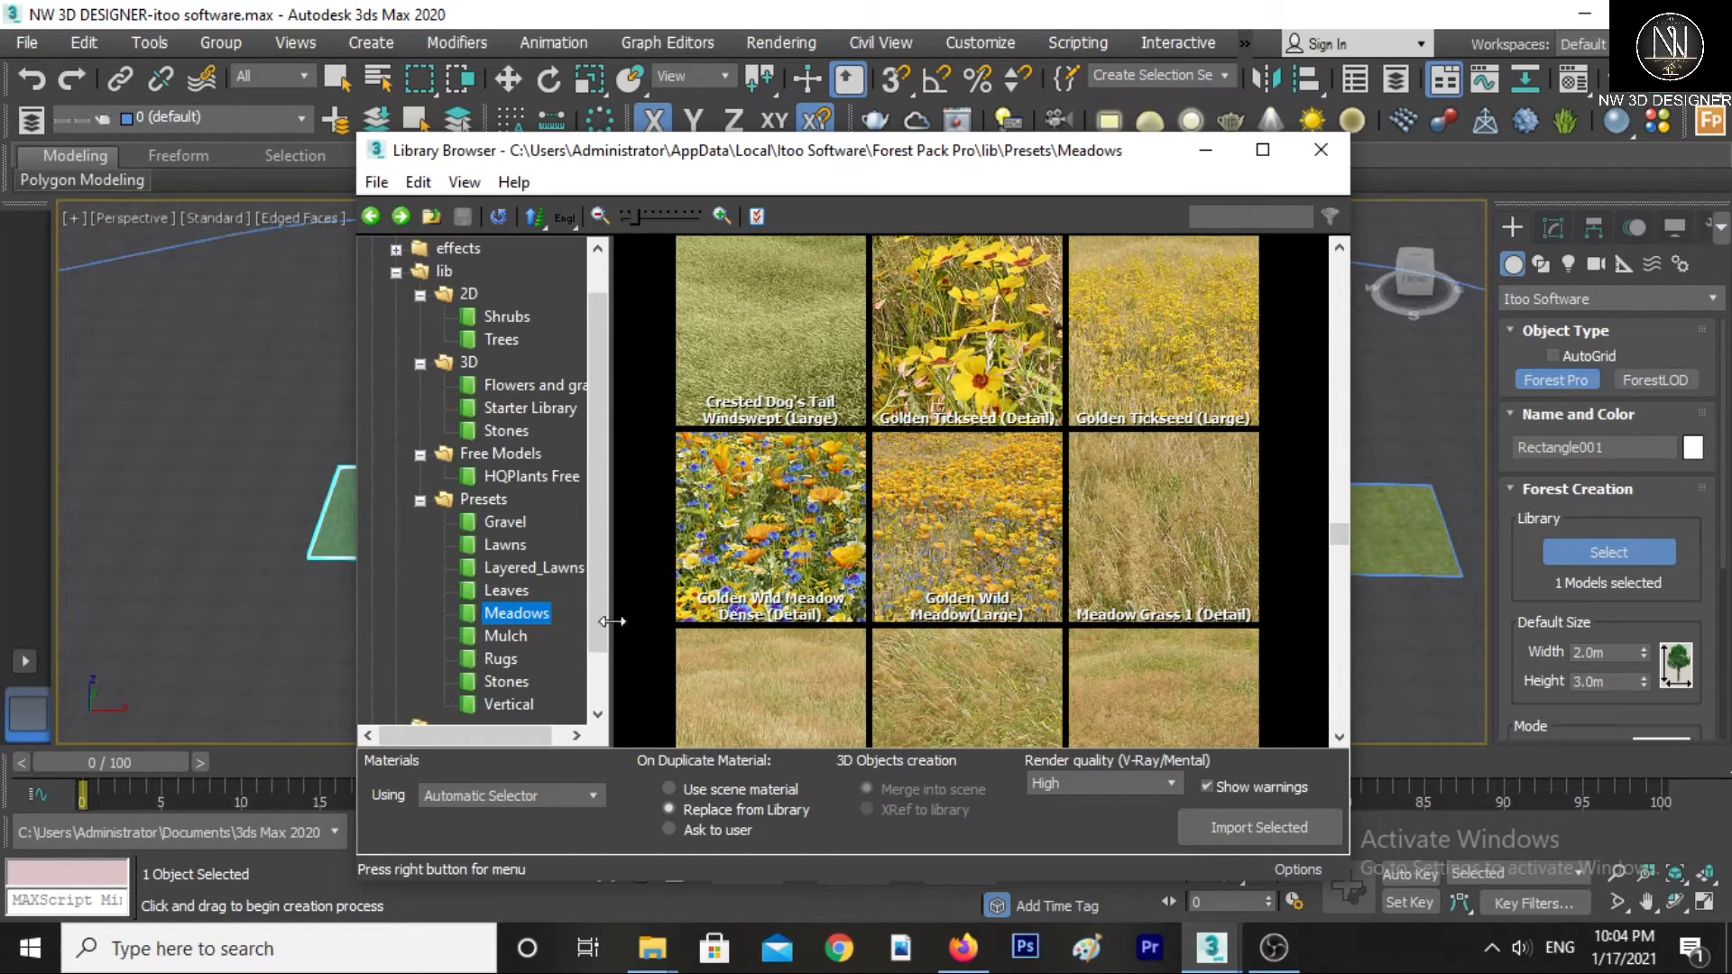
left_click(516, 633)
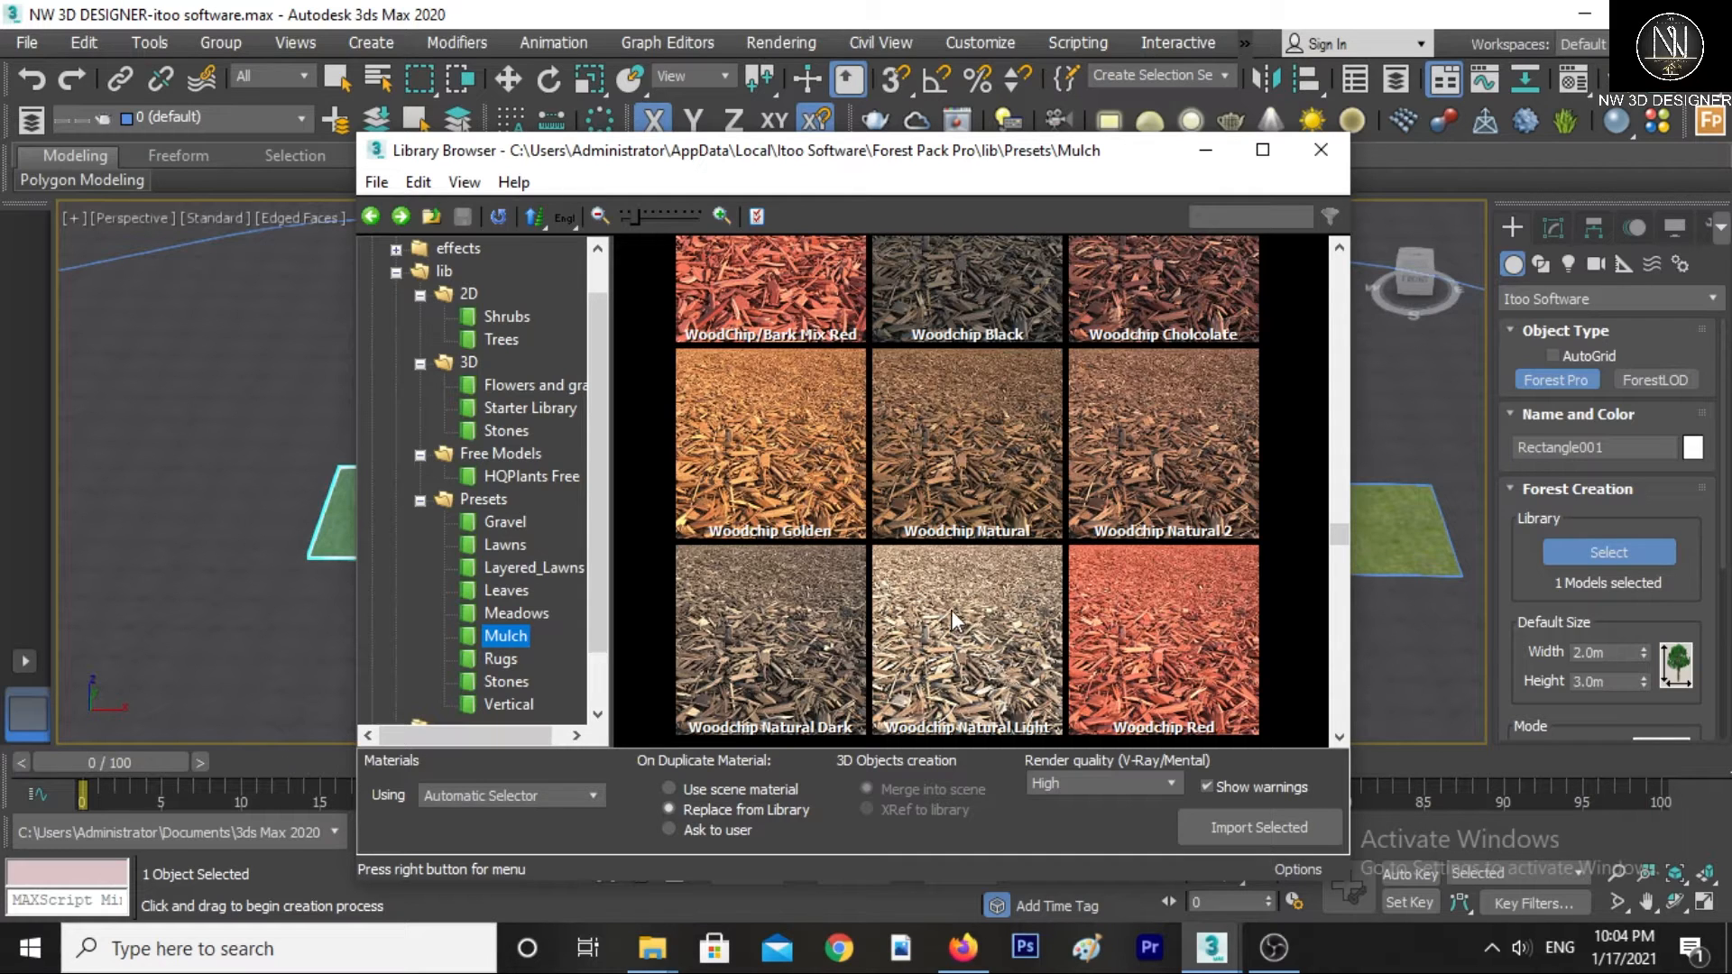
left_click(493, 663)
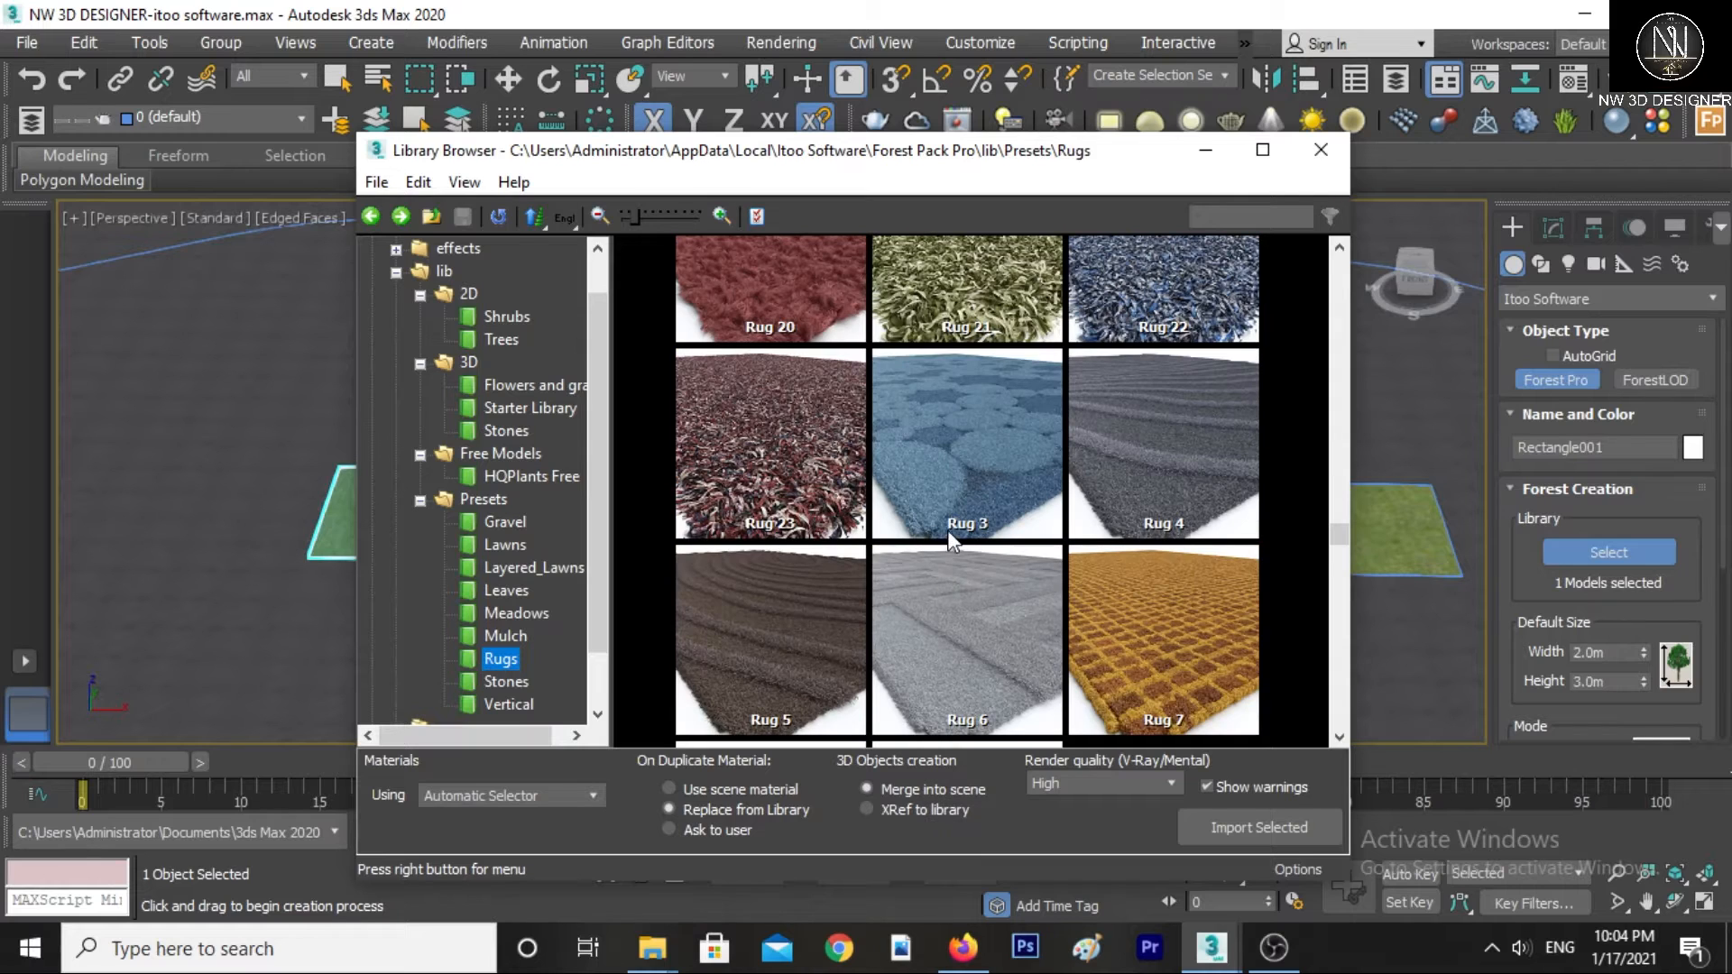
scroll(987, 479, "down", 1)
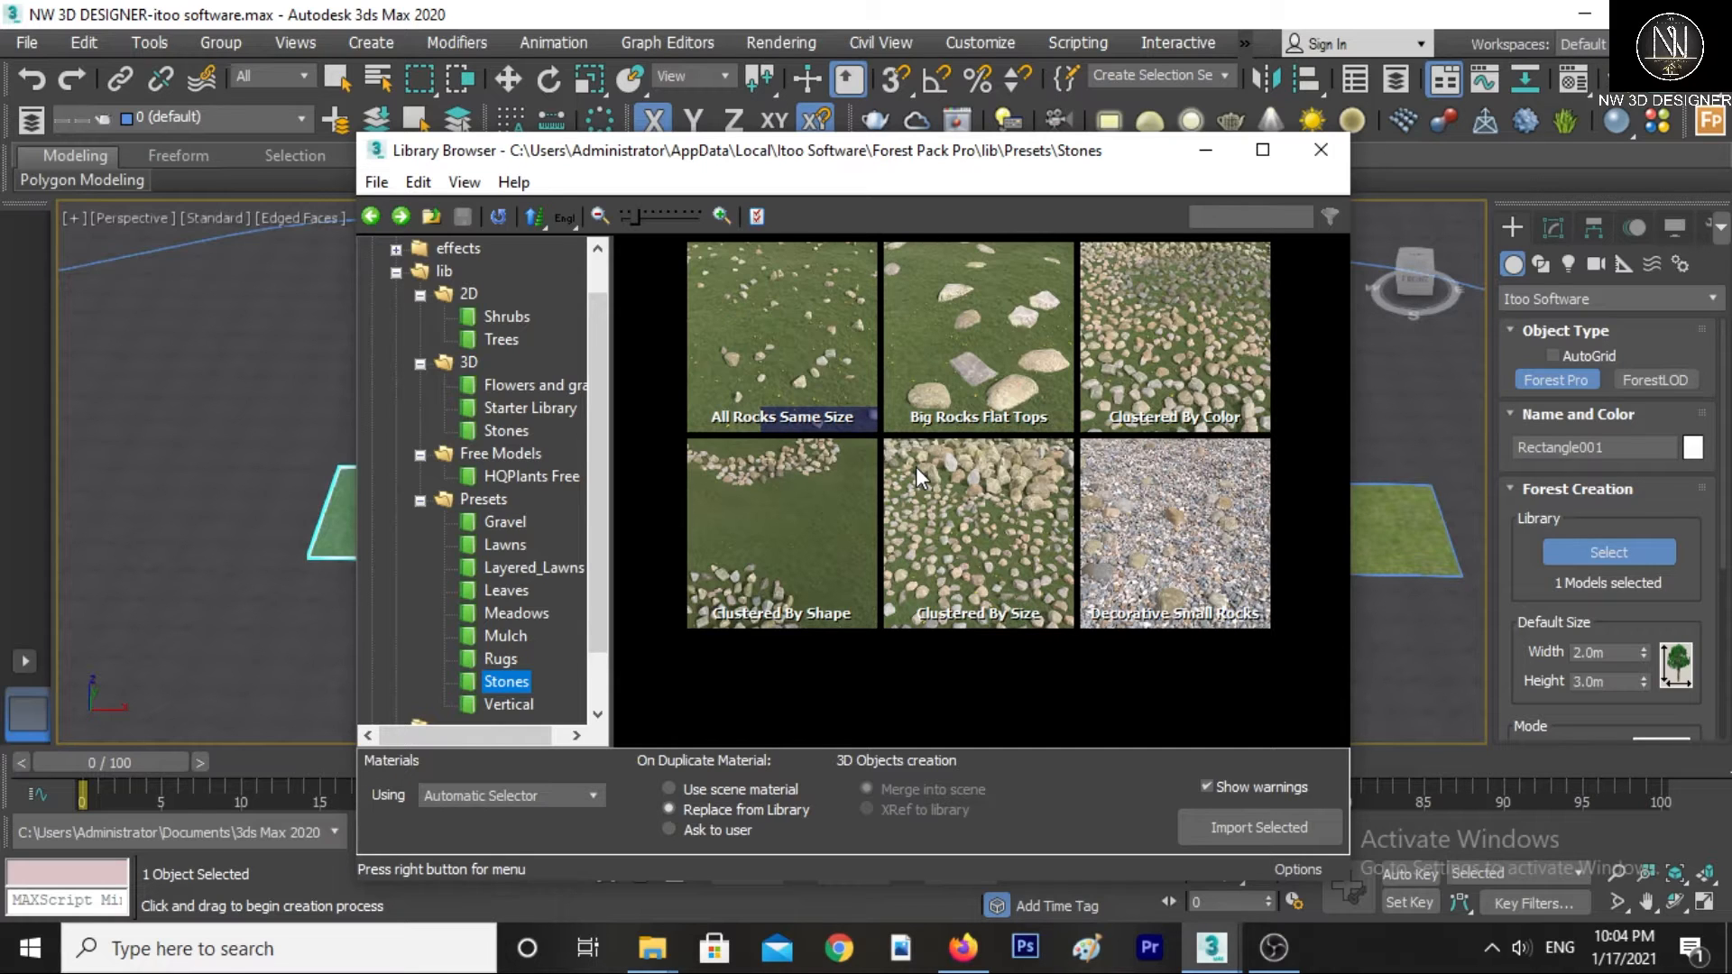
- Look through the Stones and Vertical preset collections, ending back at the start of the library tree
scroll(603, 572, "down", 1)
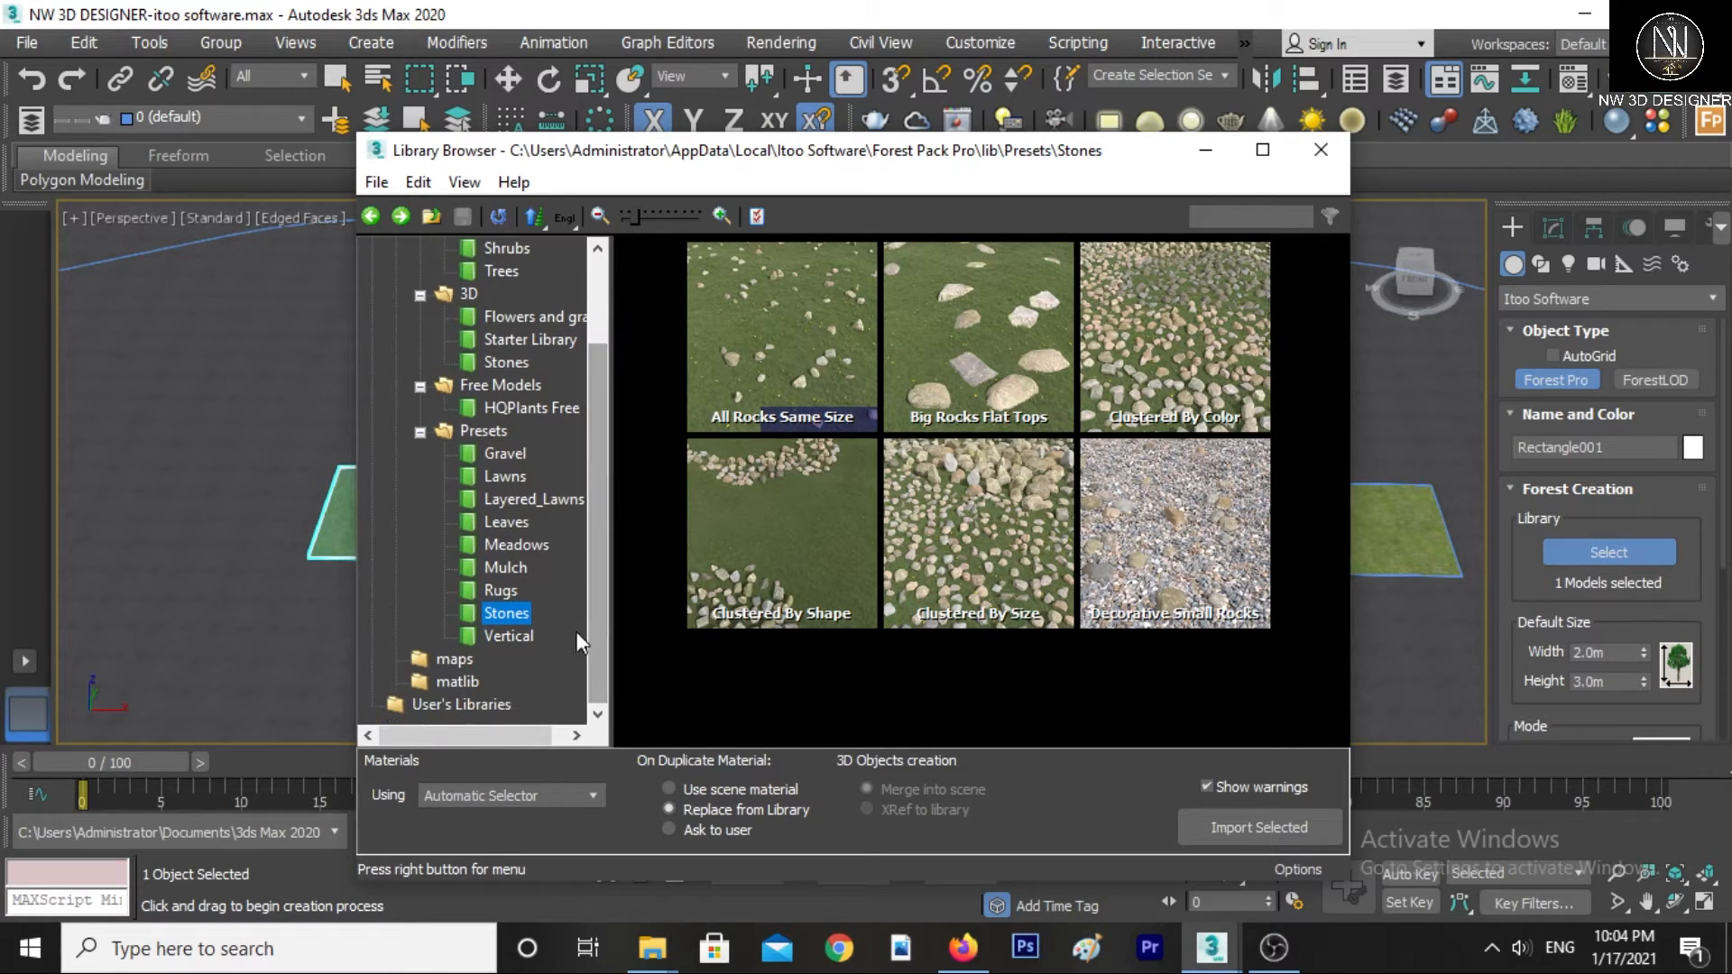
left_click(522, 635)
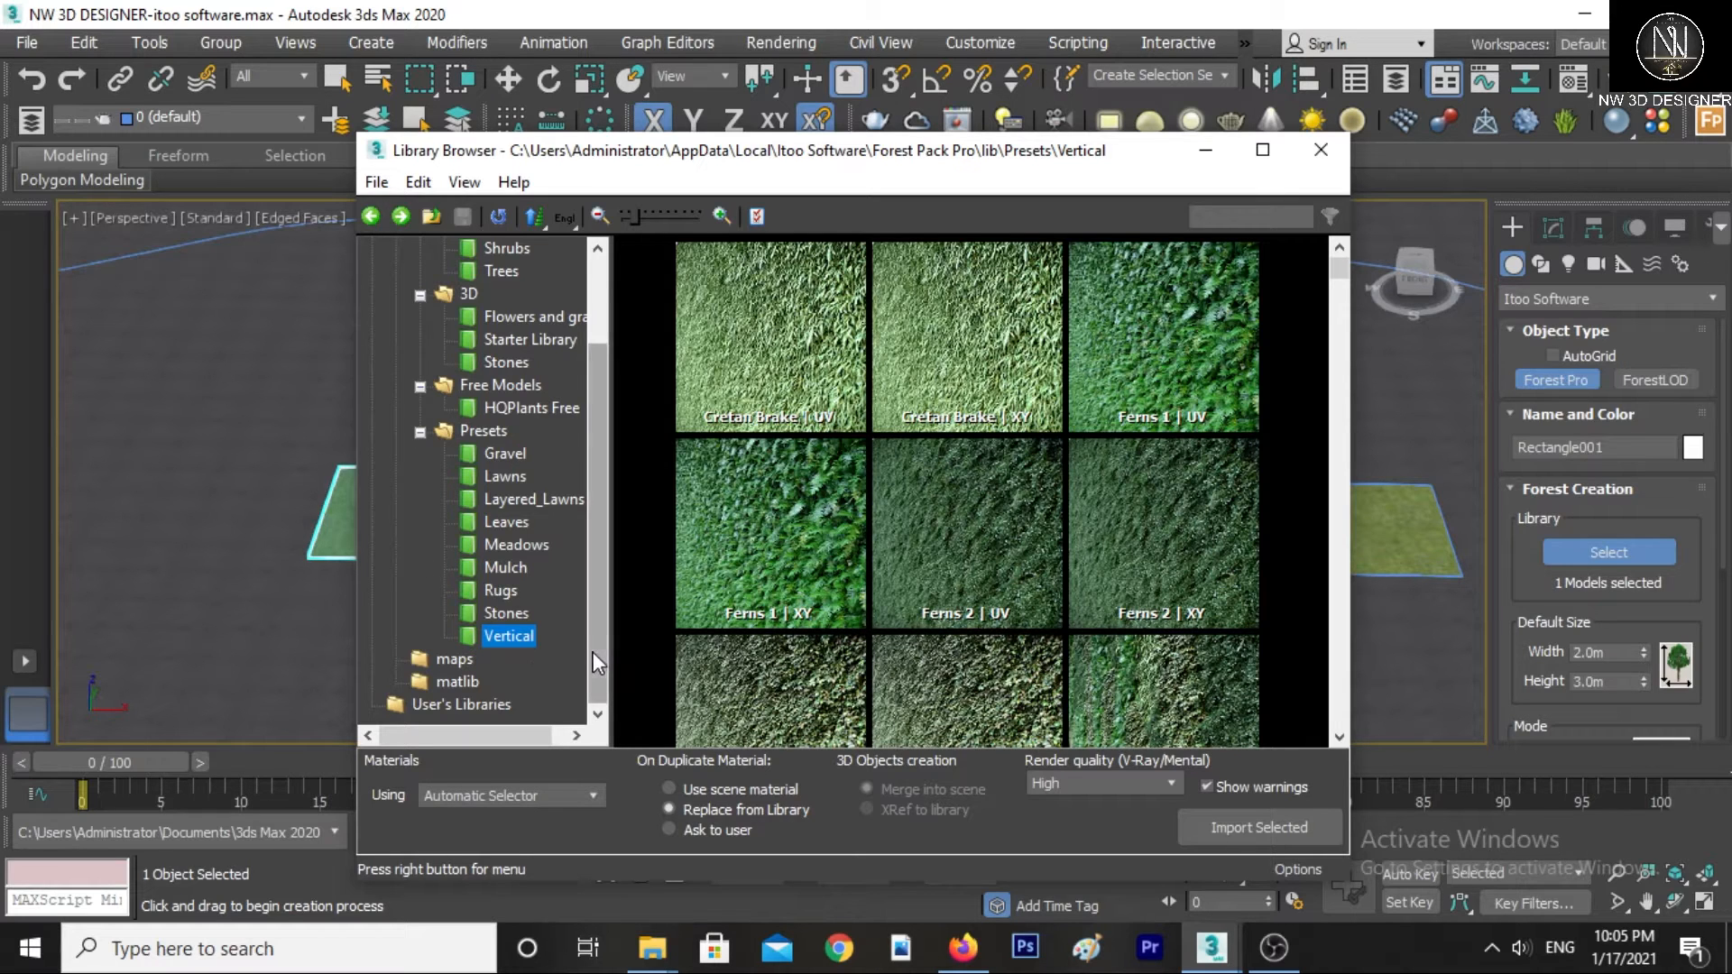
left_click_drag(594, 651, 593, 455)
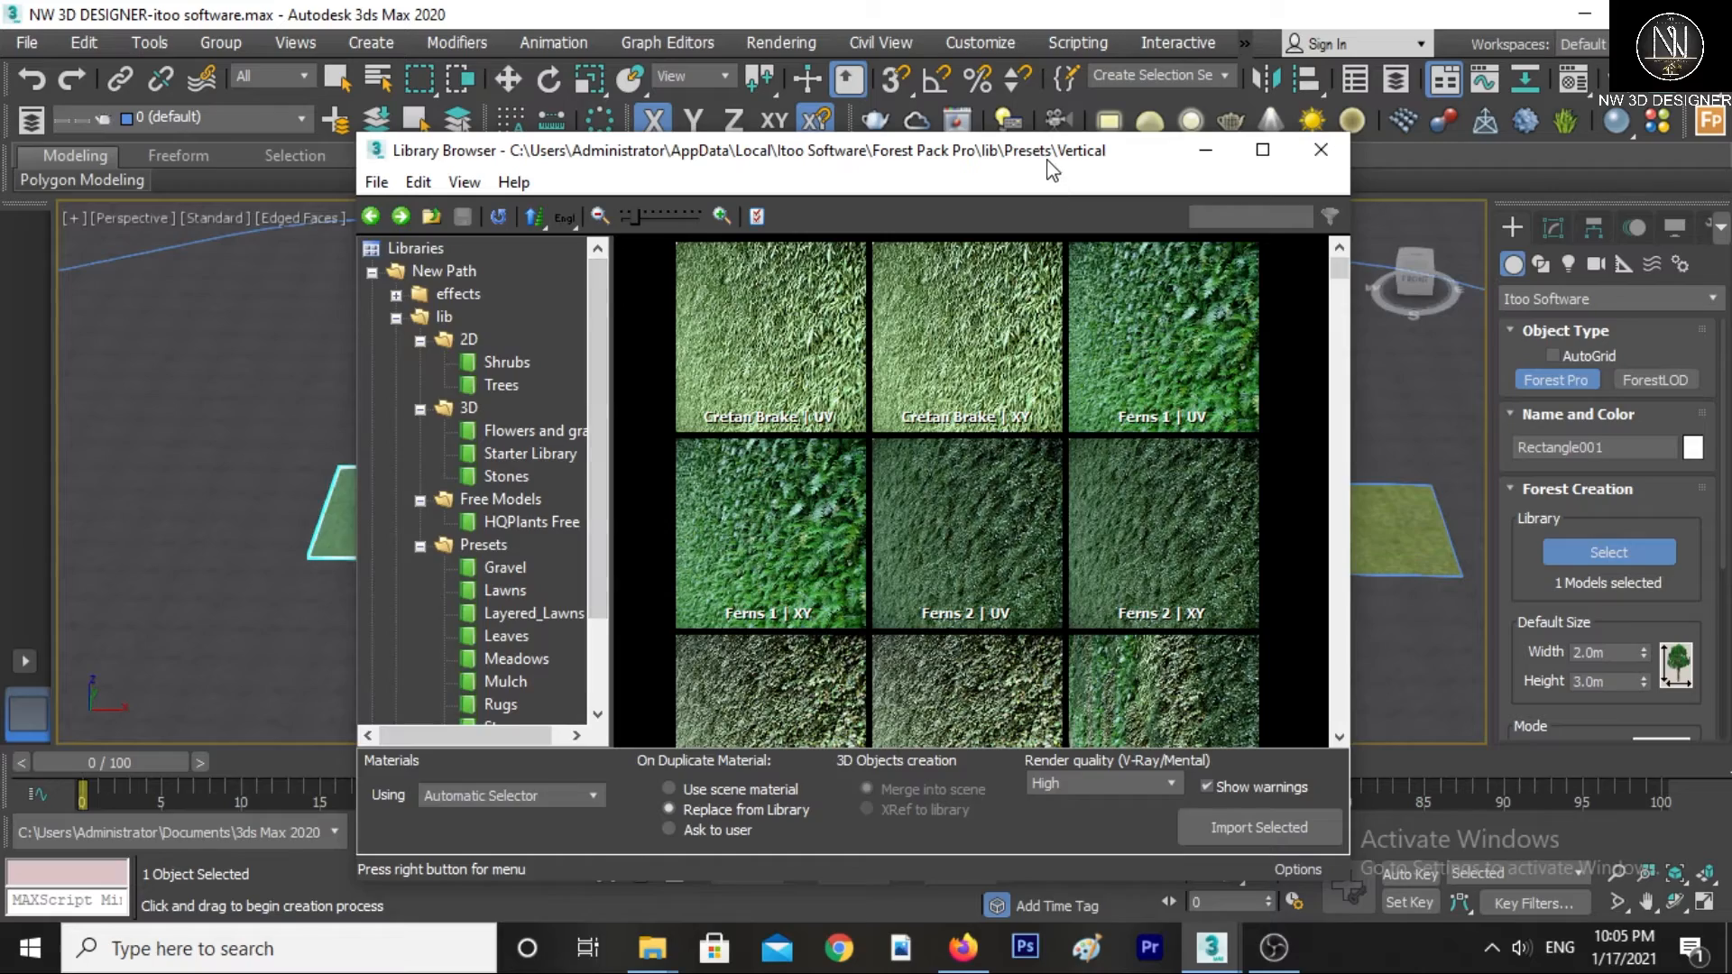
- Move the library browser clear of the first grass rectangle and load the Common grass 01 (detail) preset from Lawns
left_click_drag(1047, 156, 716, 659)
scroll(322, 534, "up", 5)
scroll(322, 534, "up", 3)
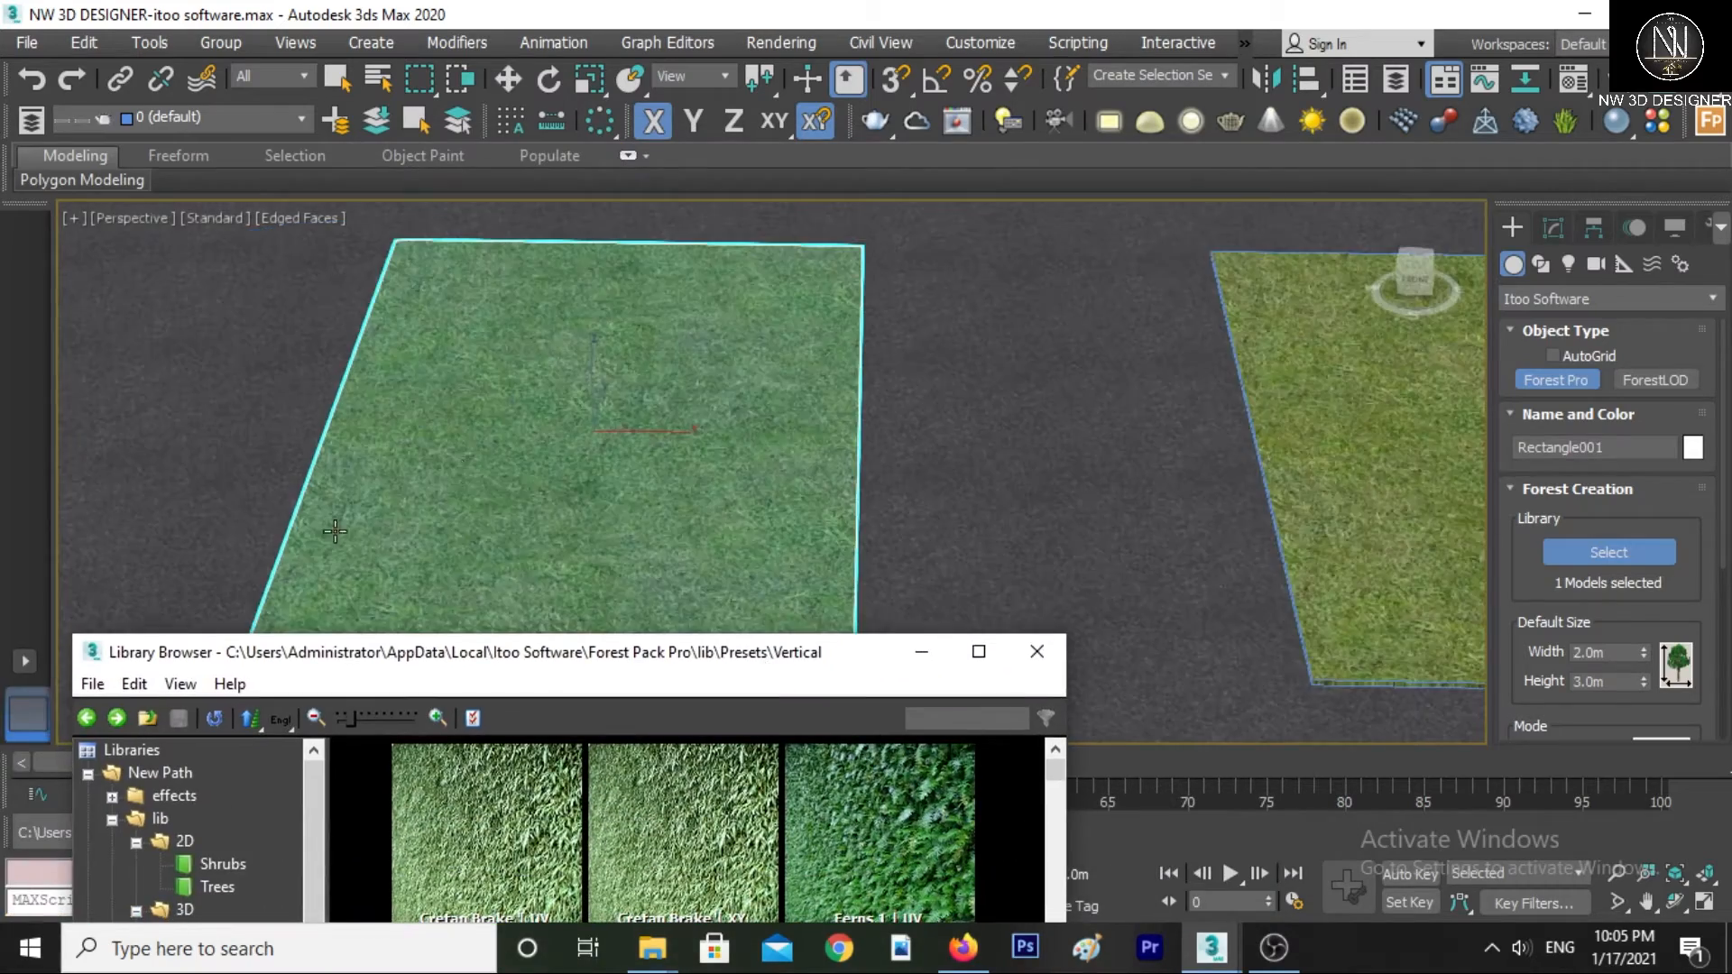
key("w")
left_click_drag(442, 661, 1256, 128)
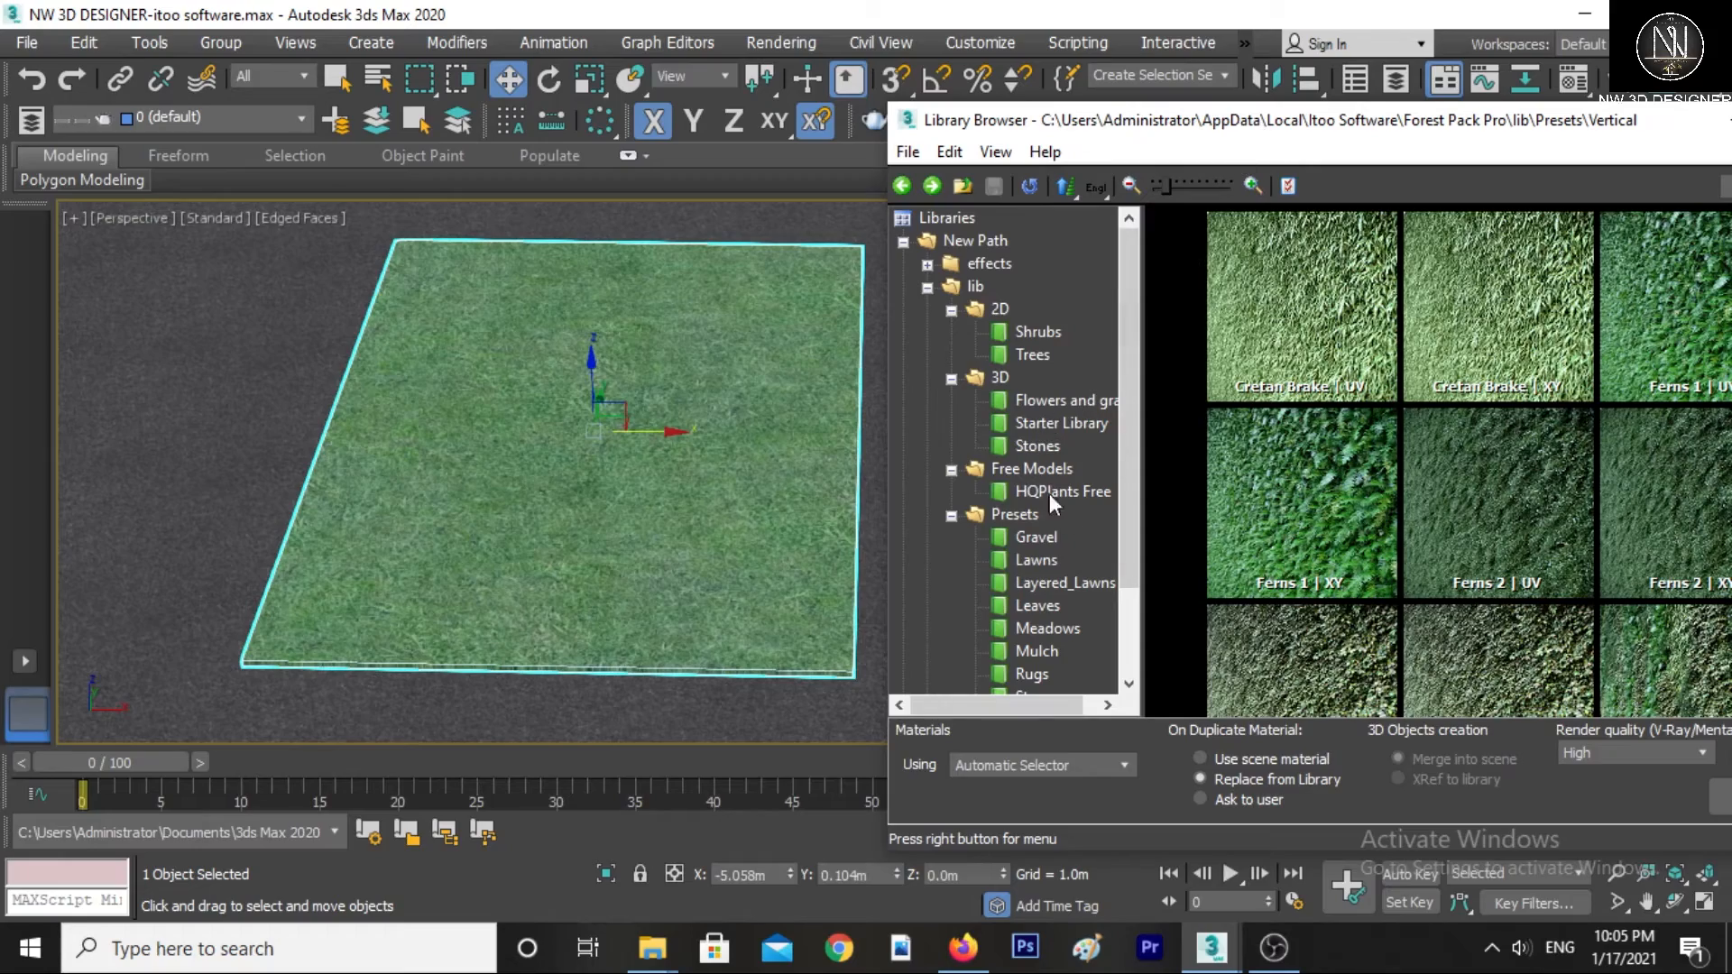
left_click(1037, 536)
left_click(1041, 558)
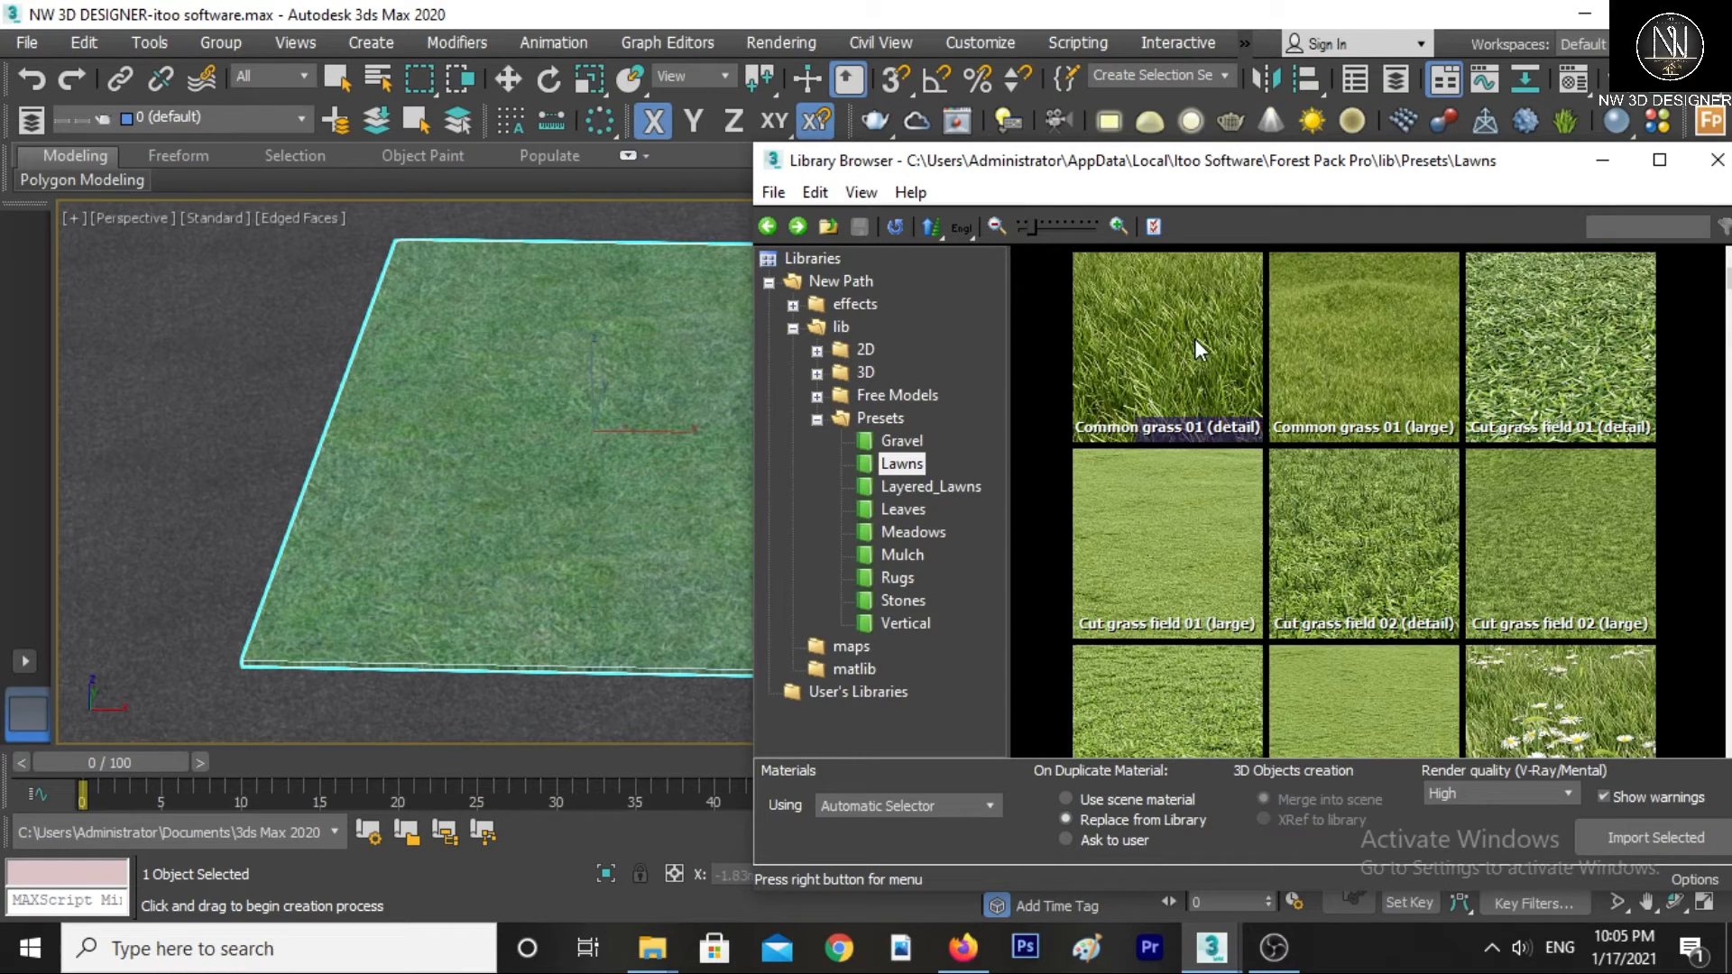
double_click(1197, 347)
- Scatter the chosen grass over the first rectangle and enable camera clipping for large areas
scroll(641, 533, "down", 5)
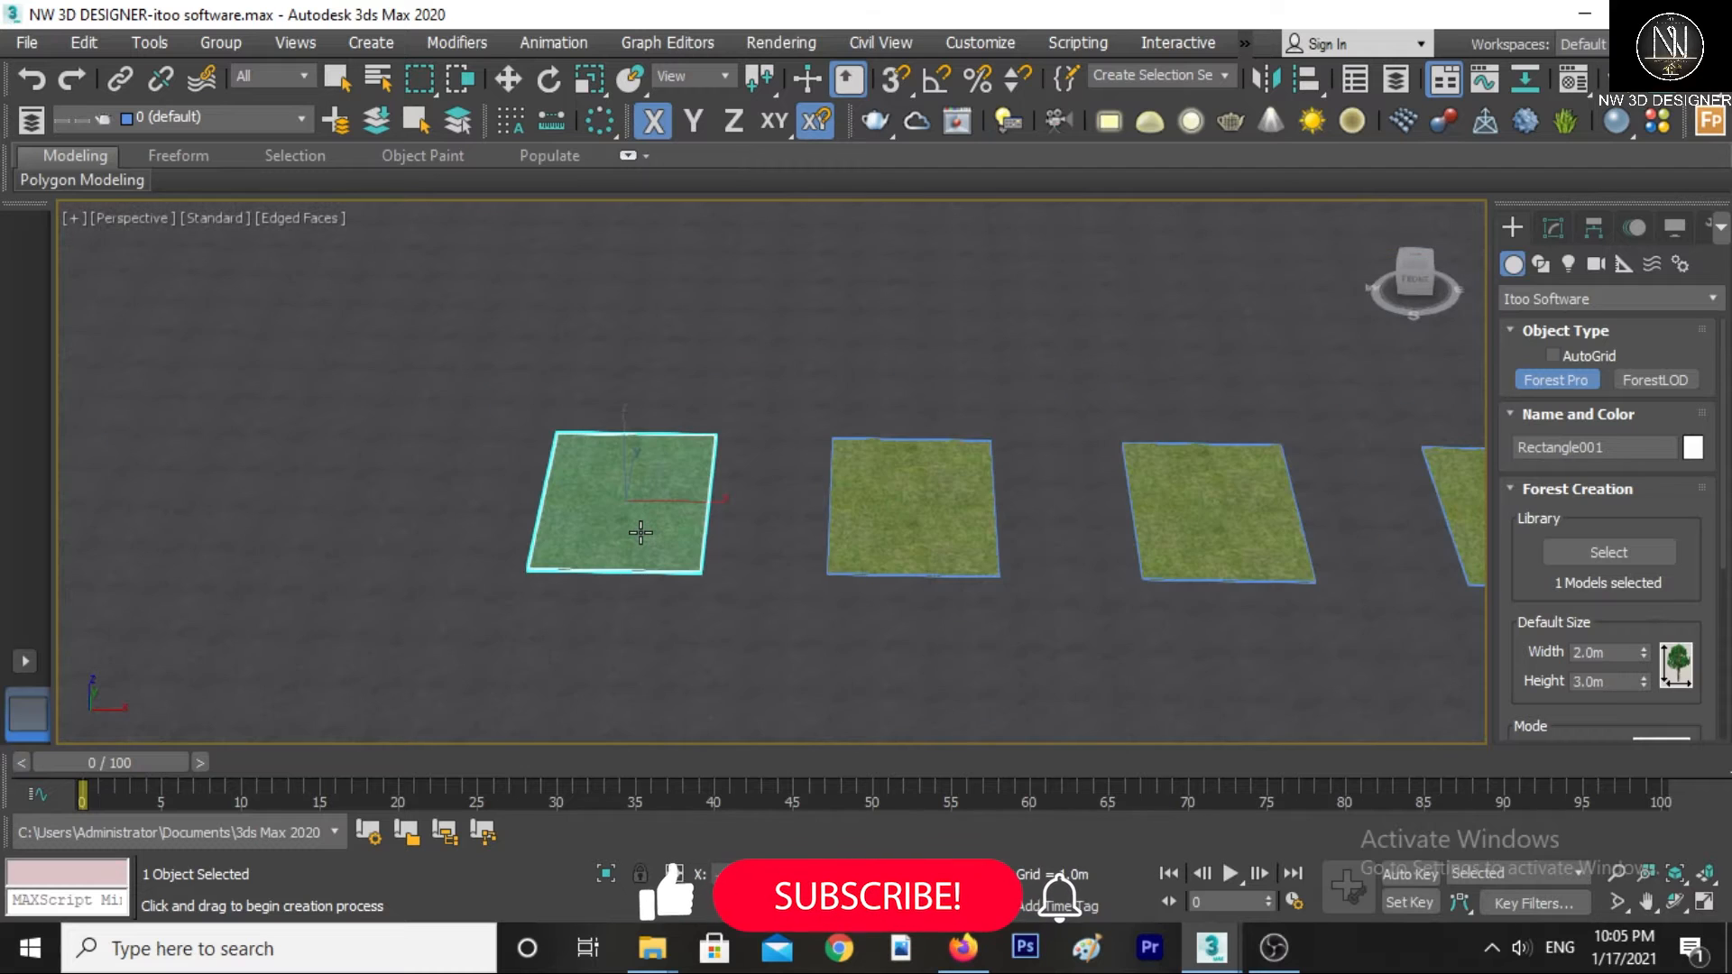
scroll(640, 532, "up", 5)
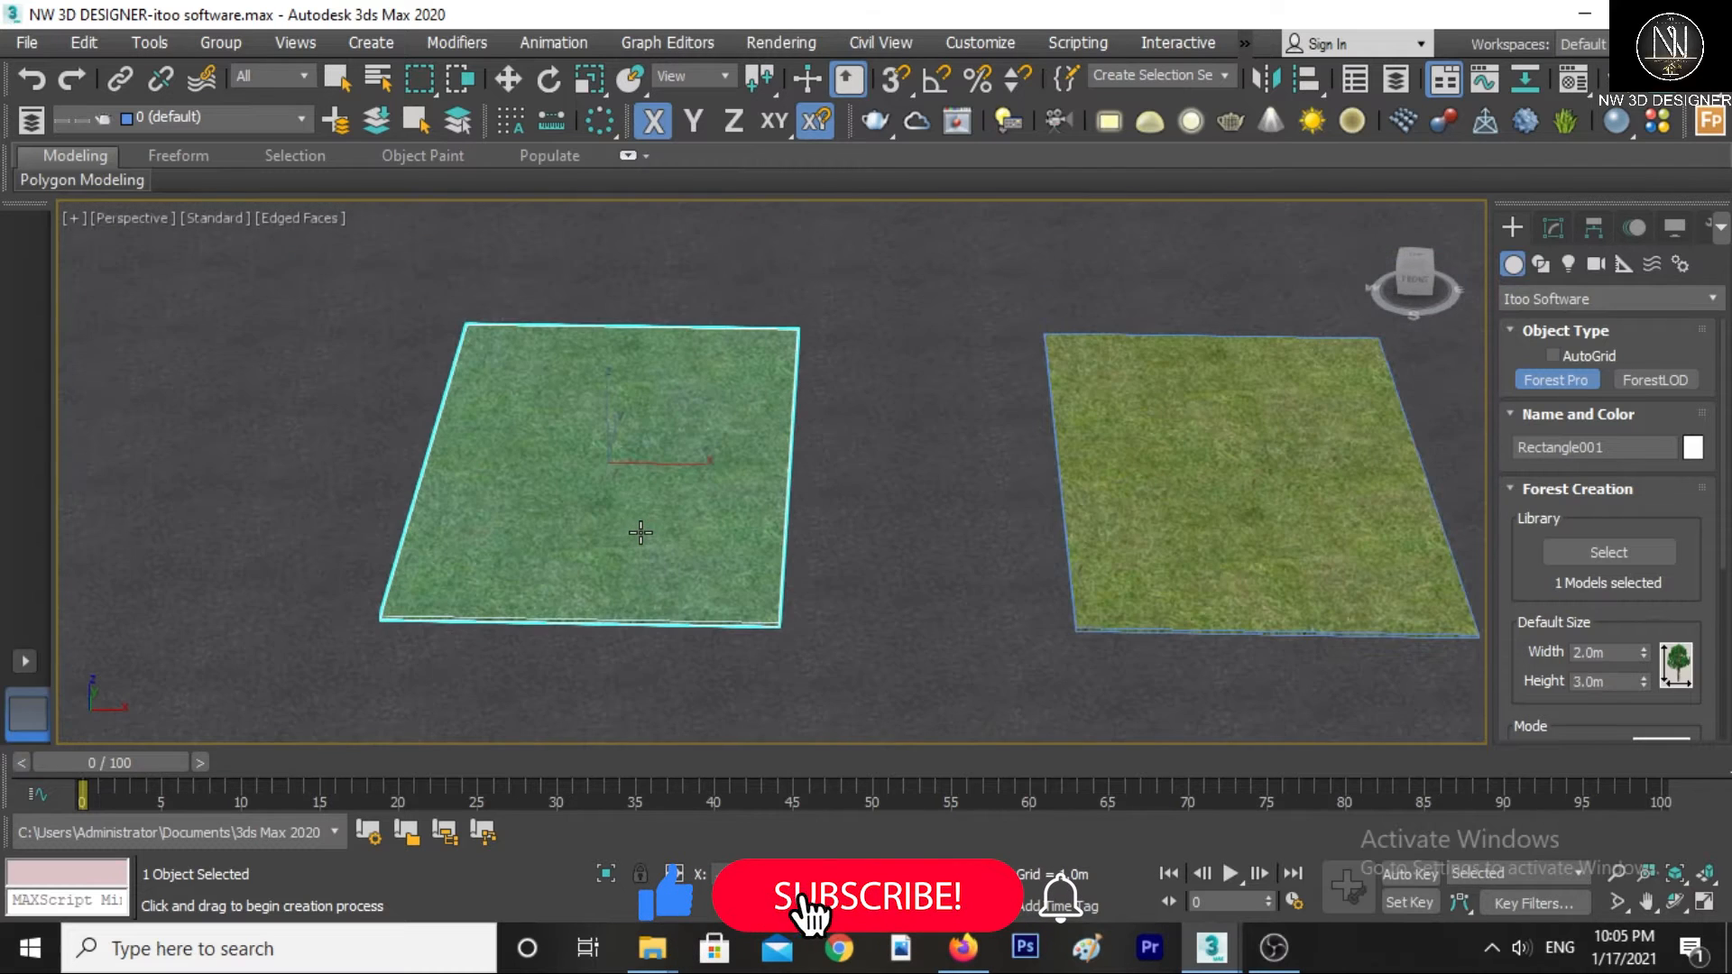
left_click(566, 469)
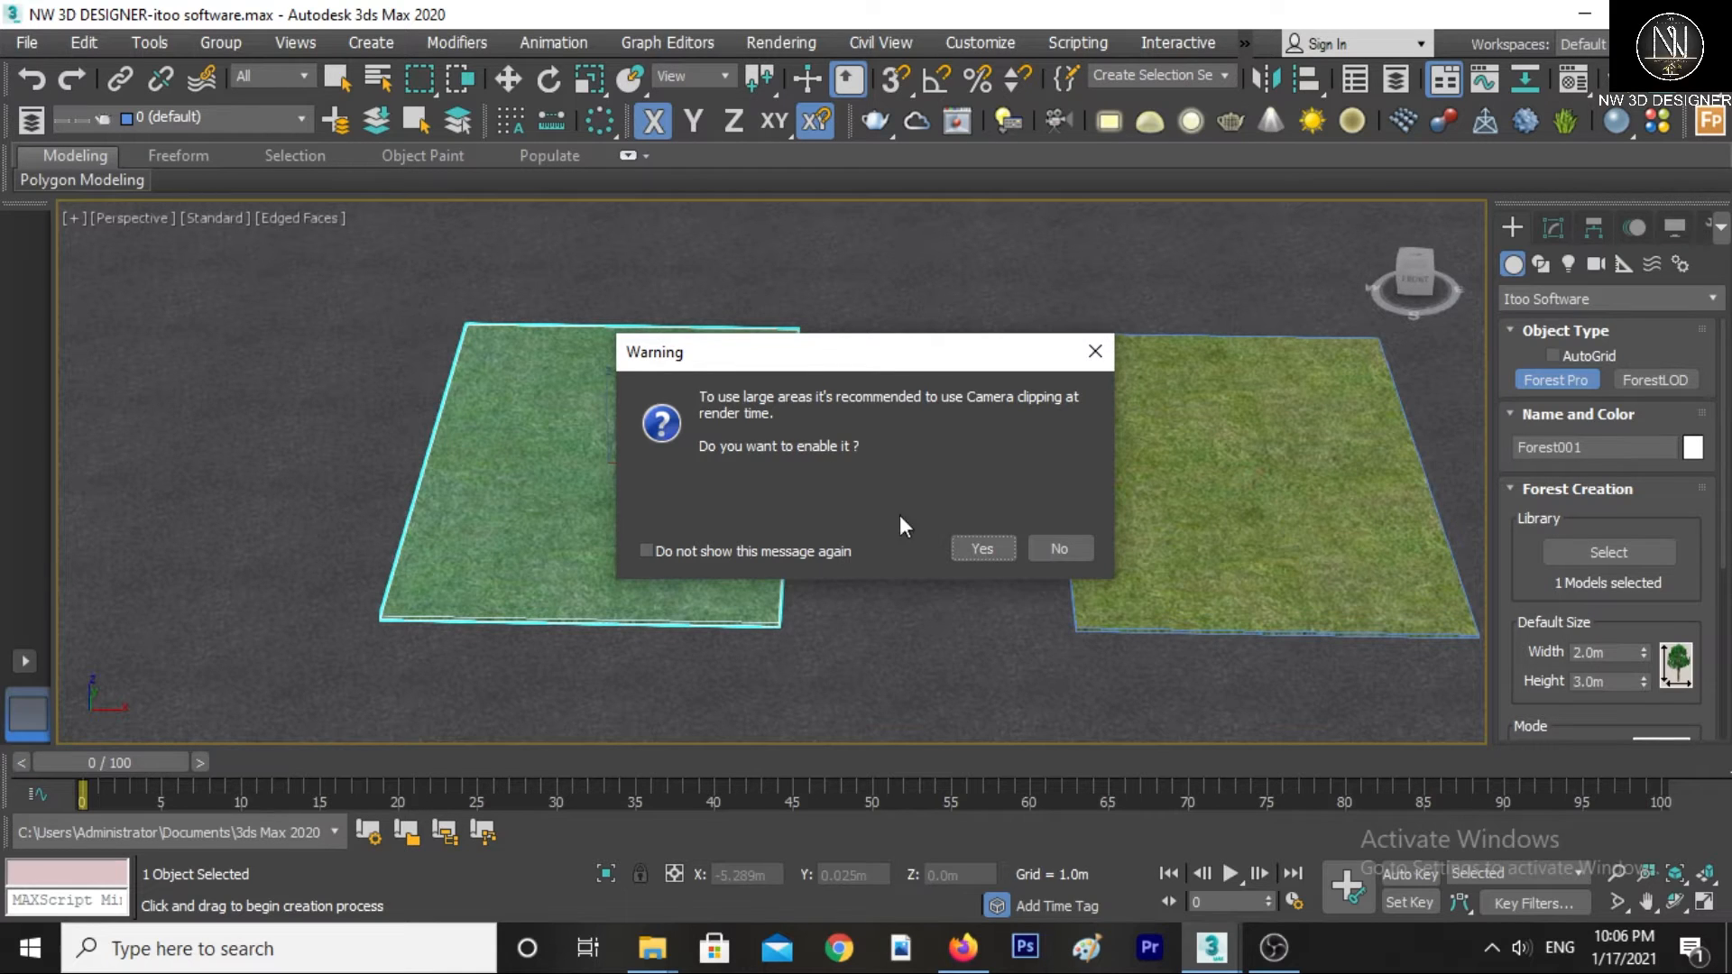
left_click(985, 552)
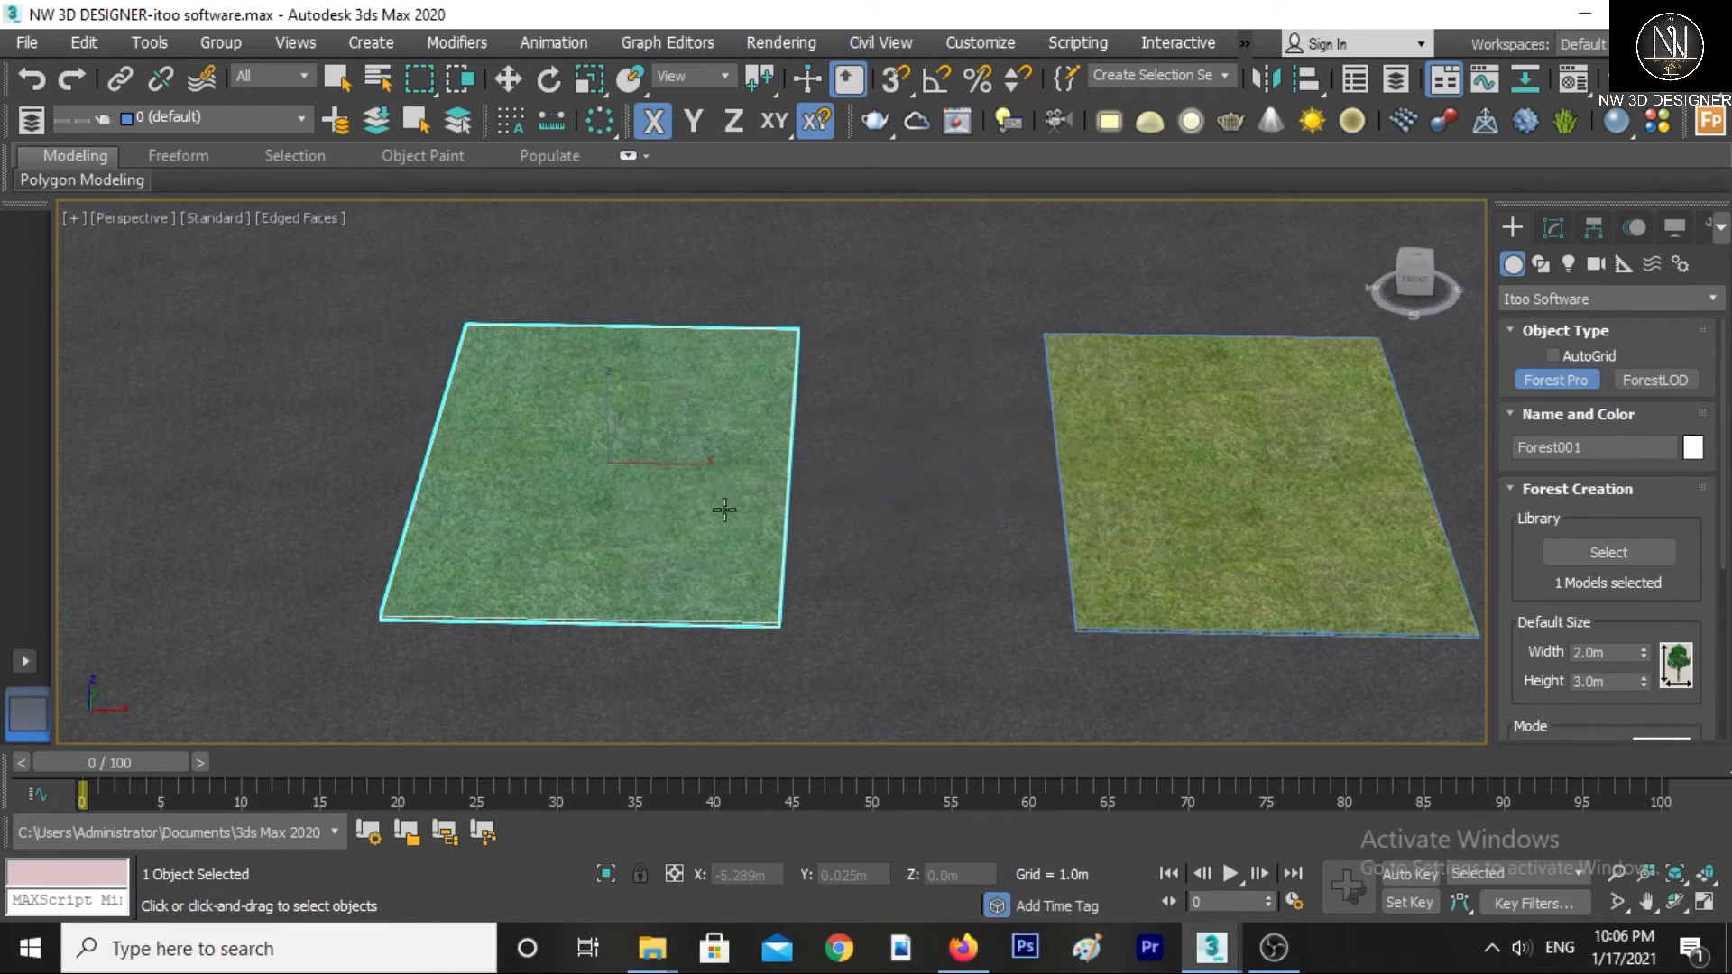
- Examine the scattered grass on the first rectangle up close and from a low angle, ending with the Move tool active
scroll(681, 483, "up", 4)
scroll(710, 535, "down", 3)
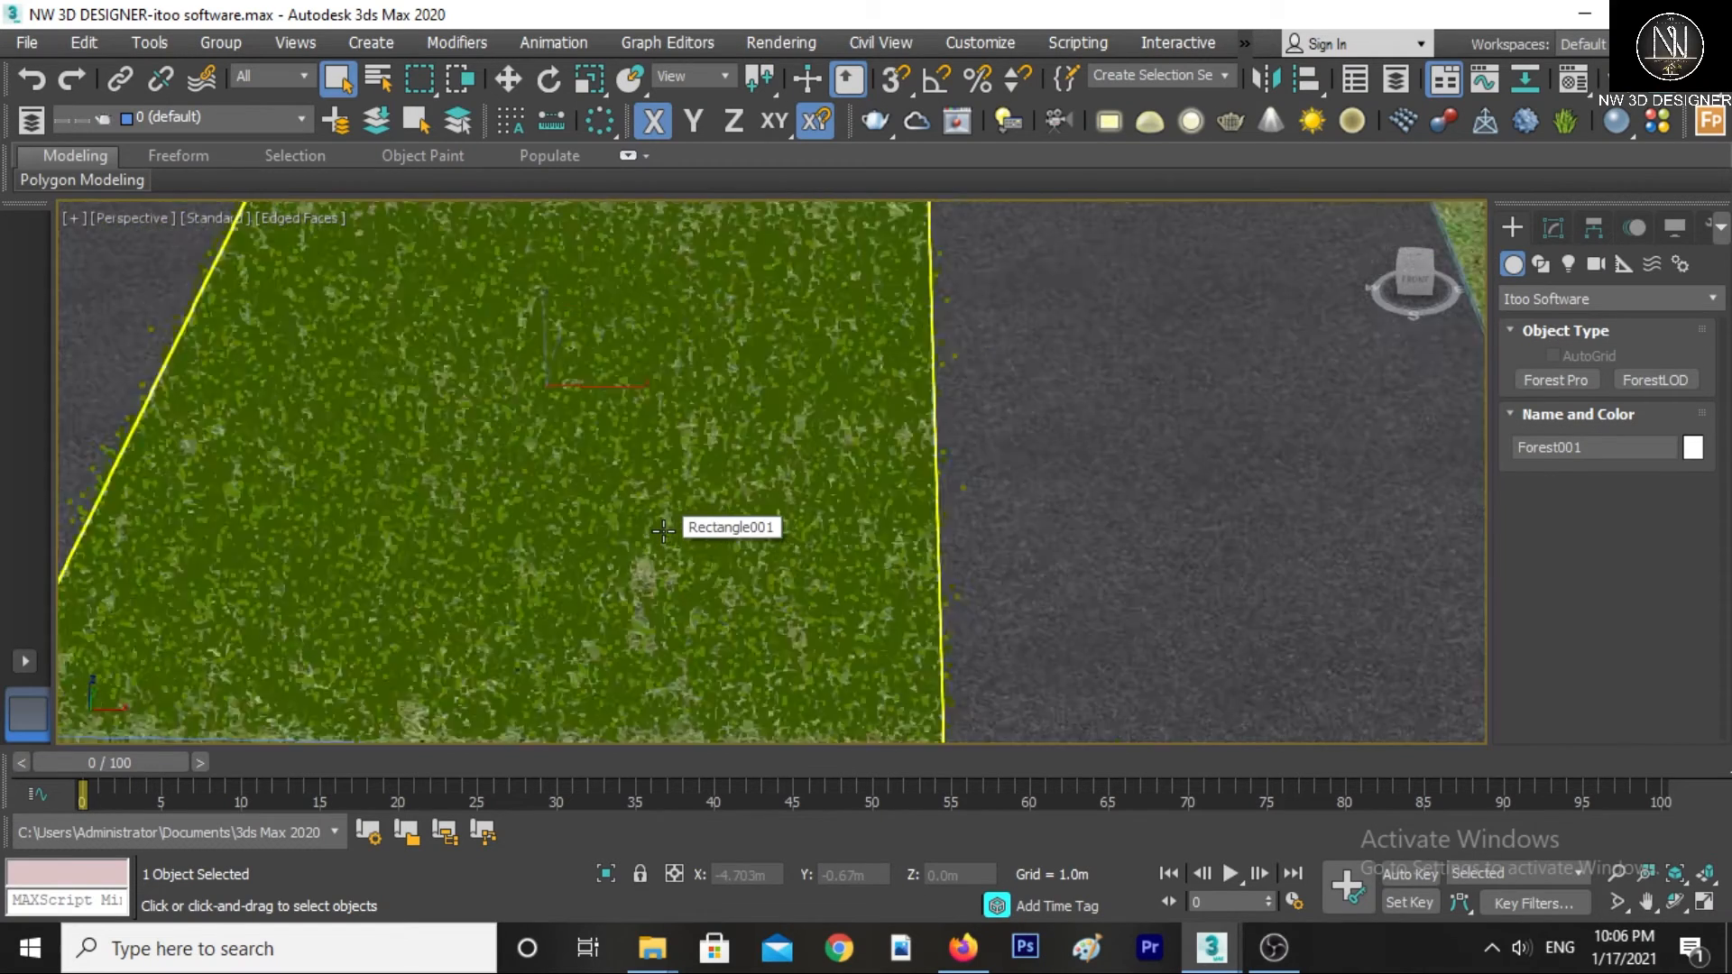
middle_click_drag(710, 534, 760, 504, "alt")
scroll(763, 424, "up", 3)
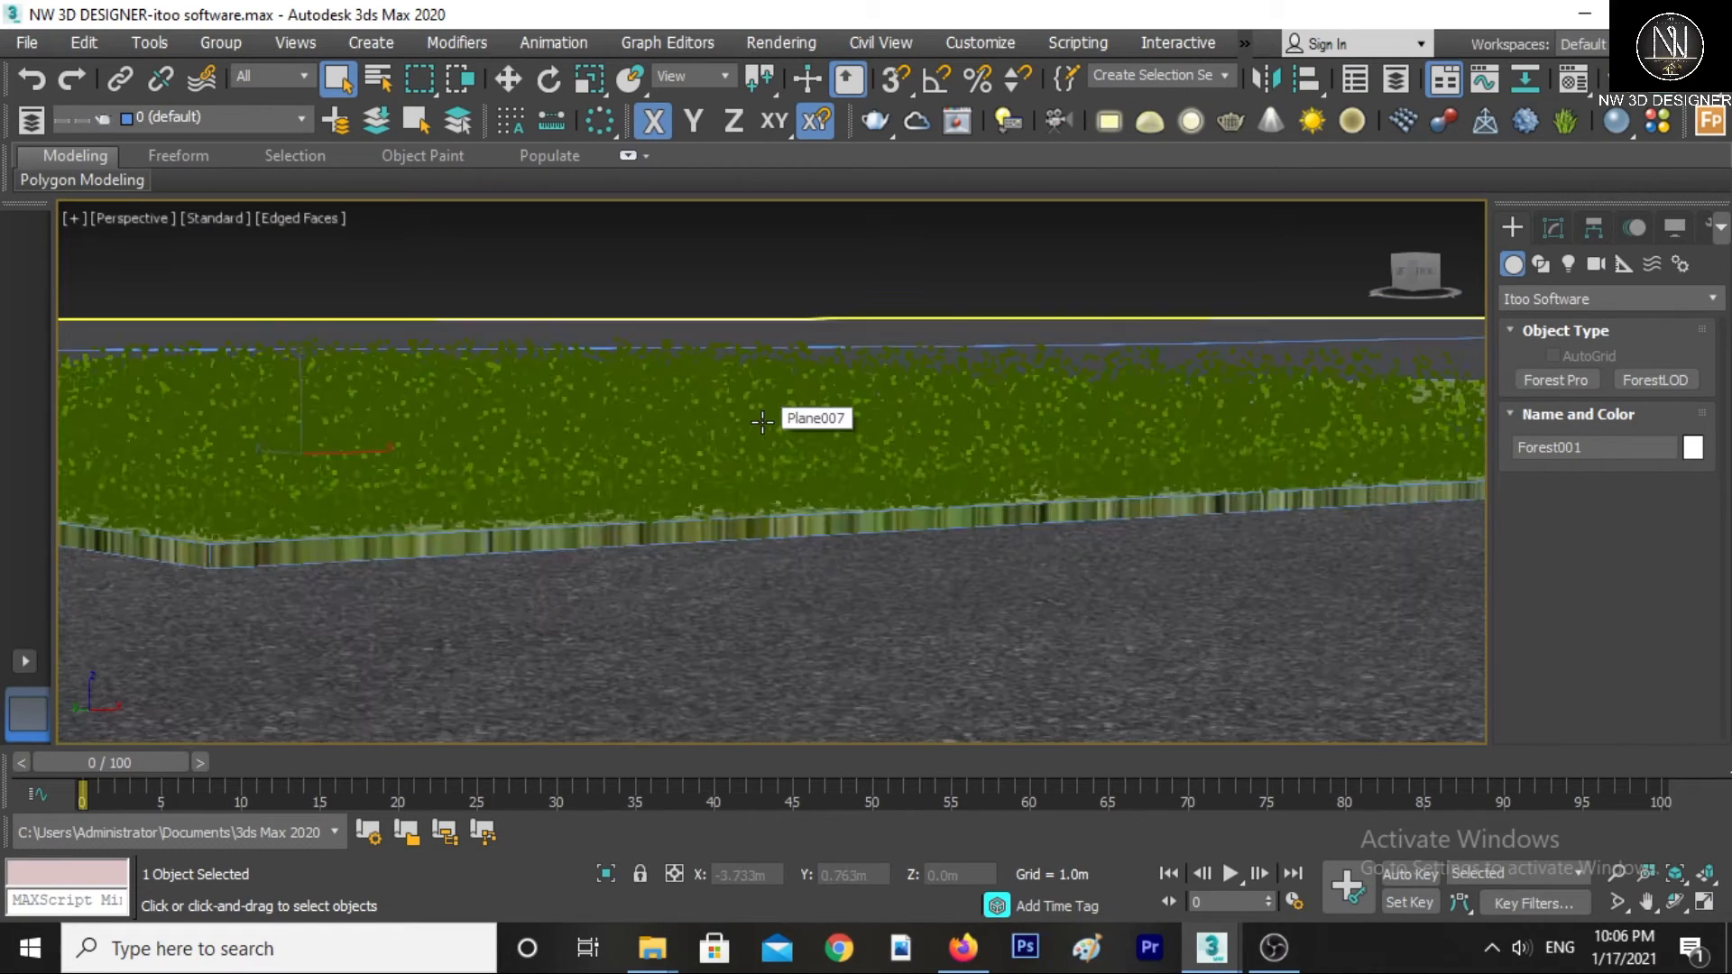
middle_click_drag(762, 421, 637, 462, "alt")
right_click(866, 424)
left_click(881, 452)
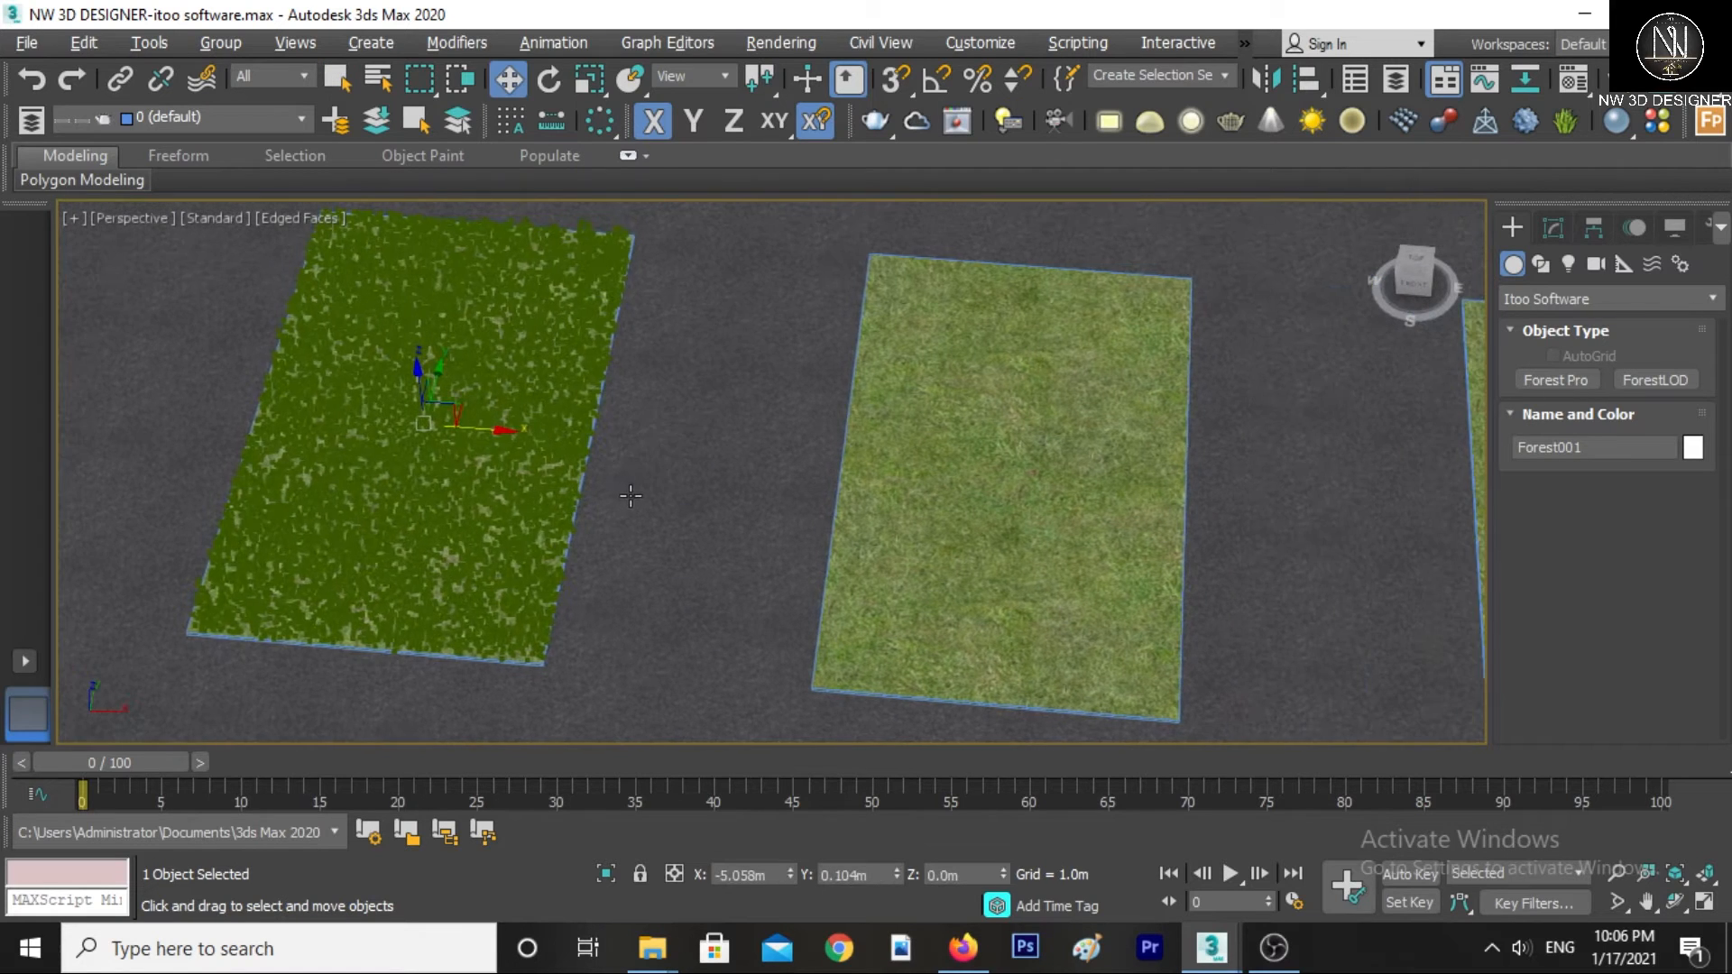
- Widen the command panel and review the new forest object's Geometry settings, using wireframe display temporarily
scroll(635, 460, "down", 2)
key("F3")
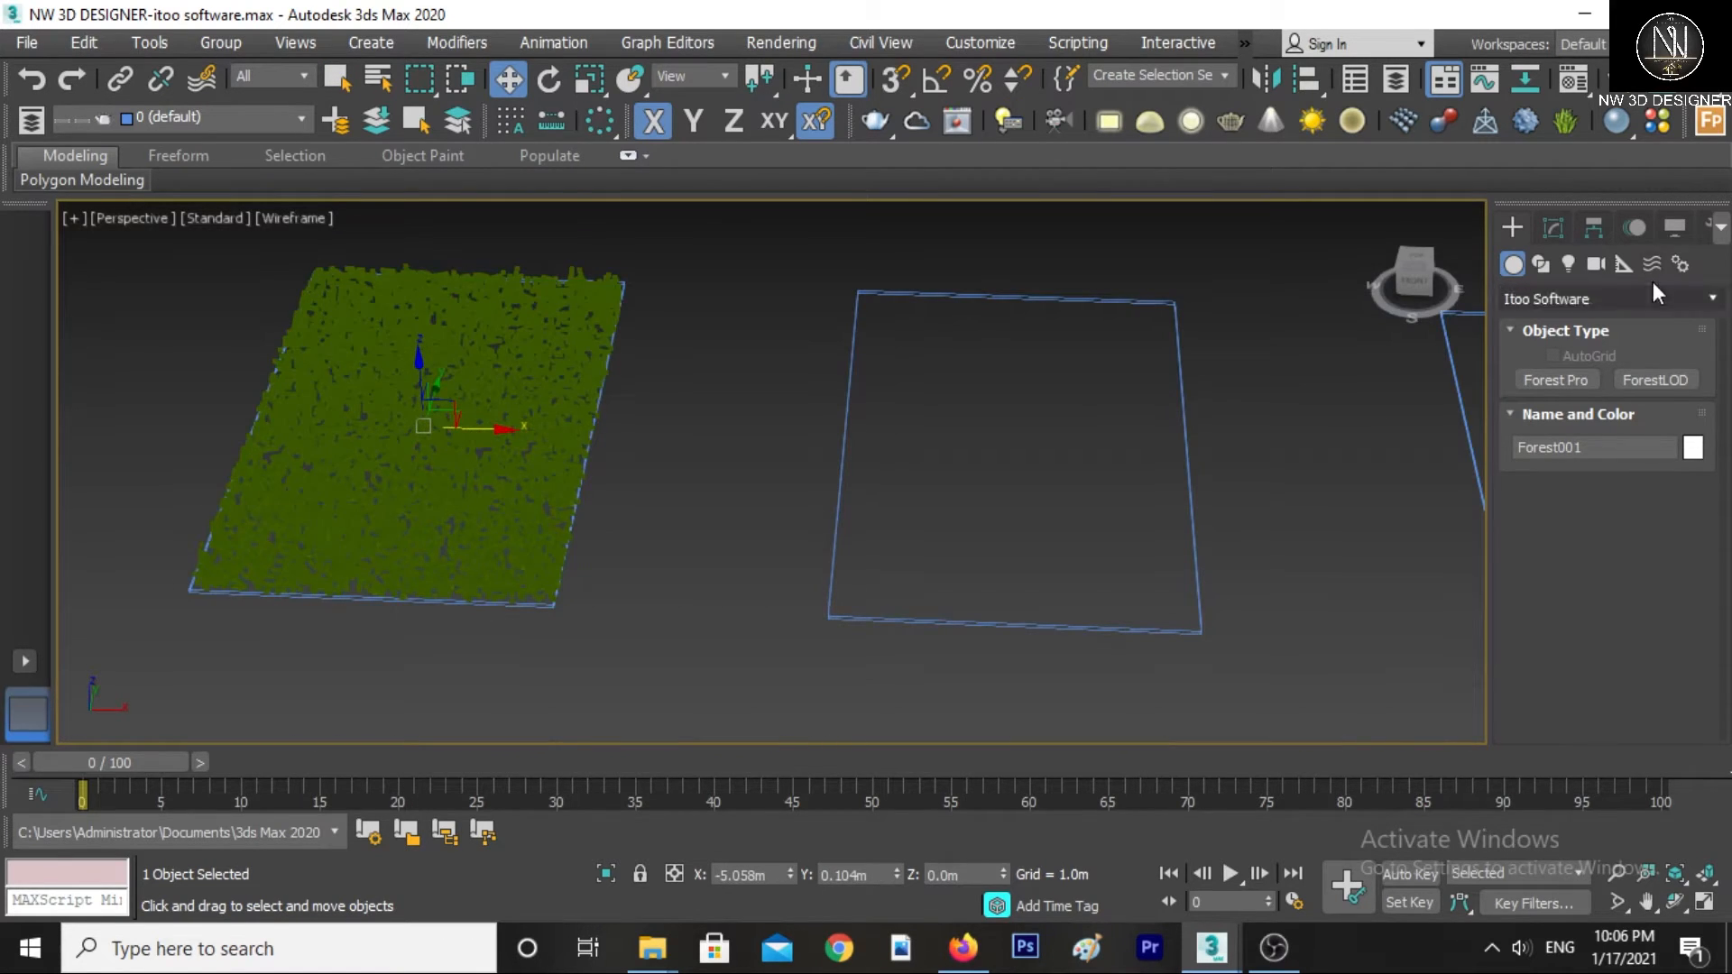
left_click(1550, 228)
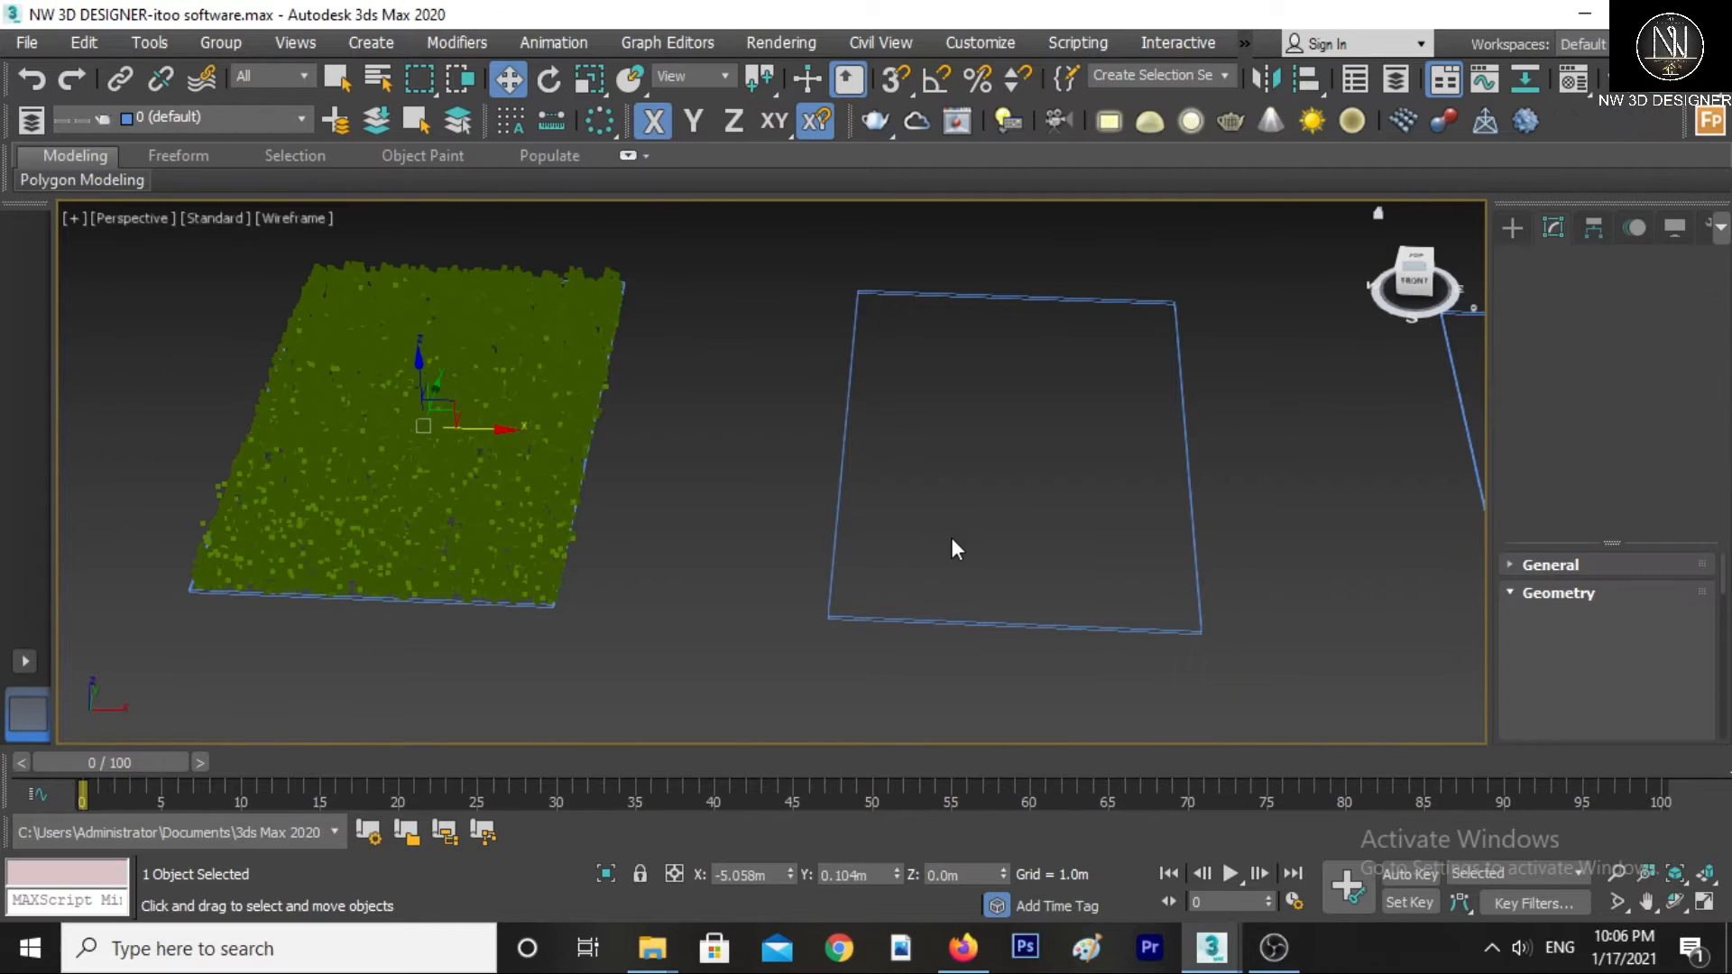
scroll(1503, 679, "down", 4)
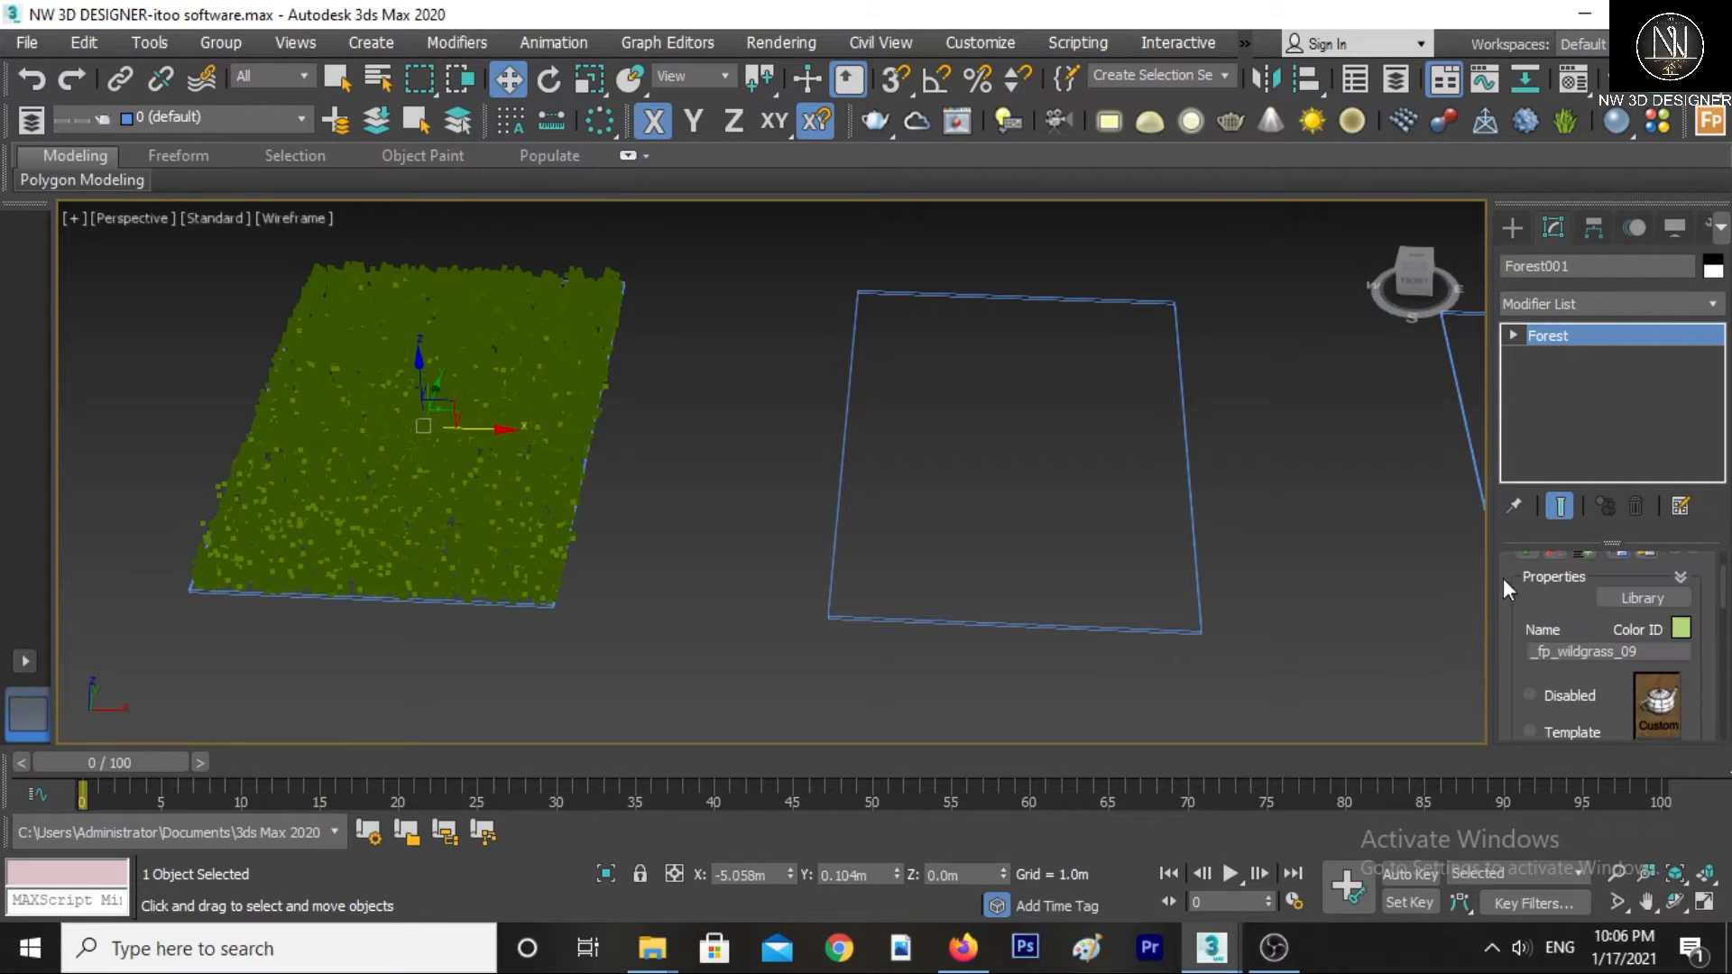
left_click_drag(1489, 593, 1154, 590)
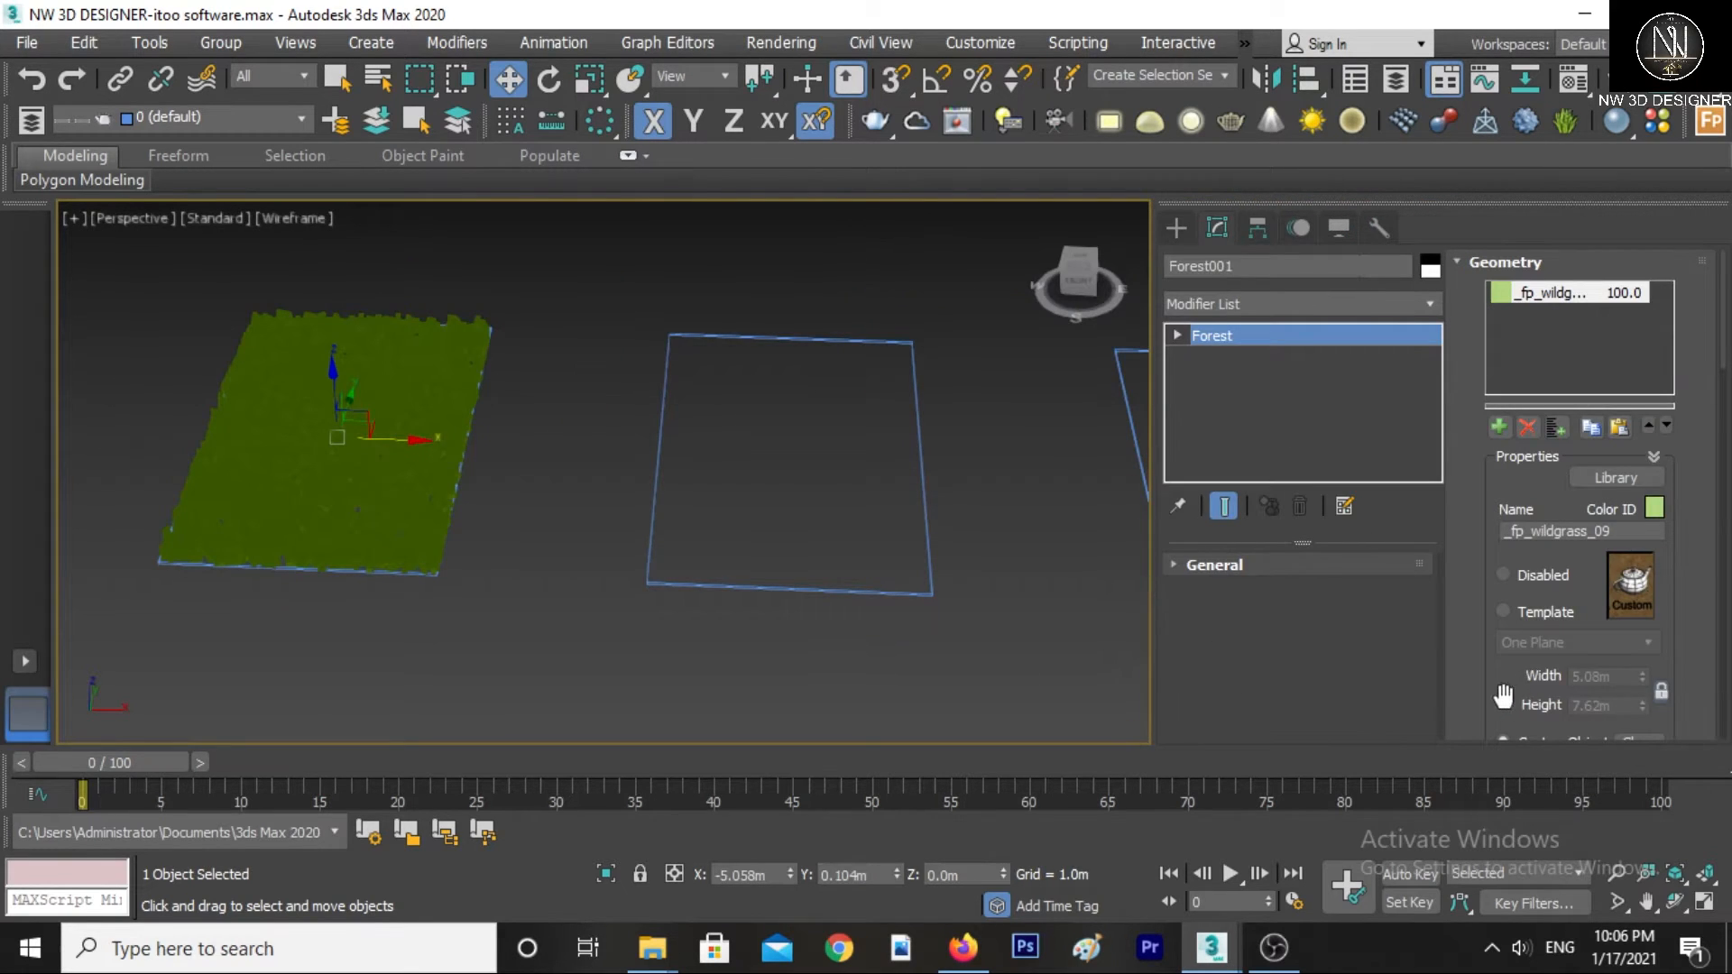
left_click_drag(1498, 686, 1508, 307)
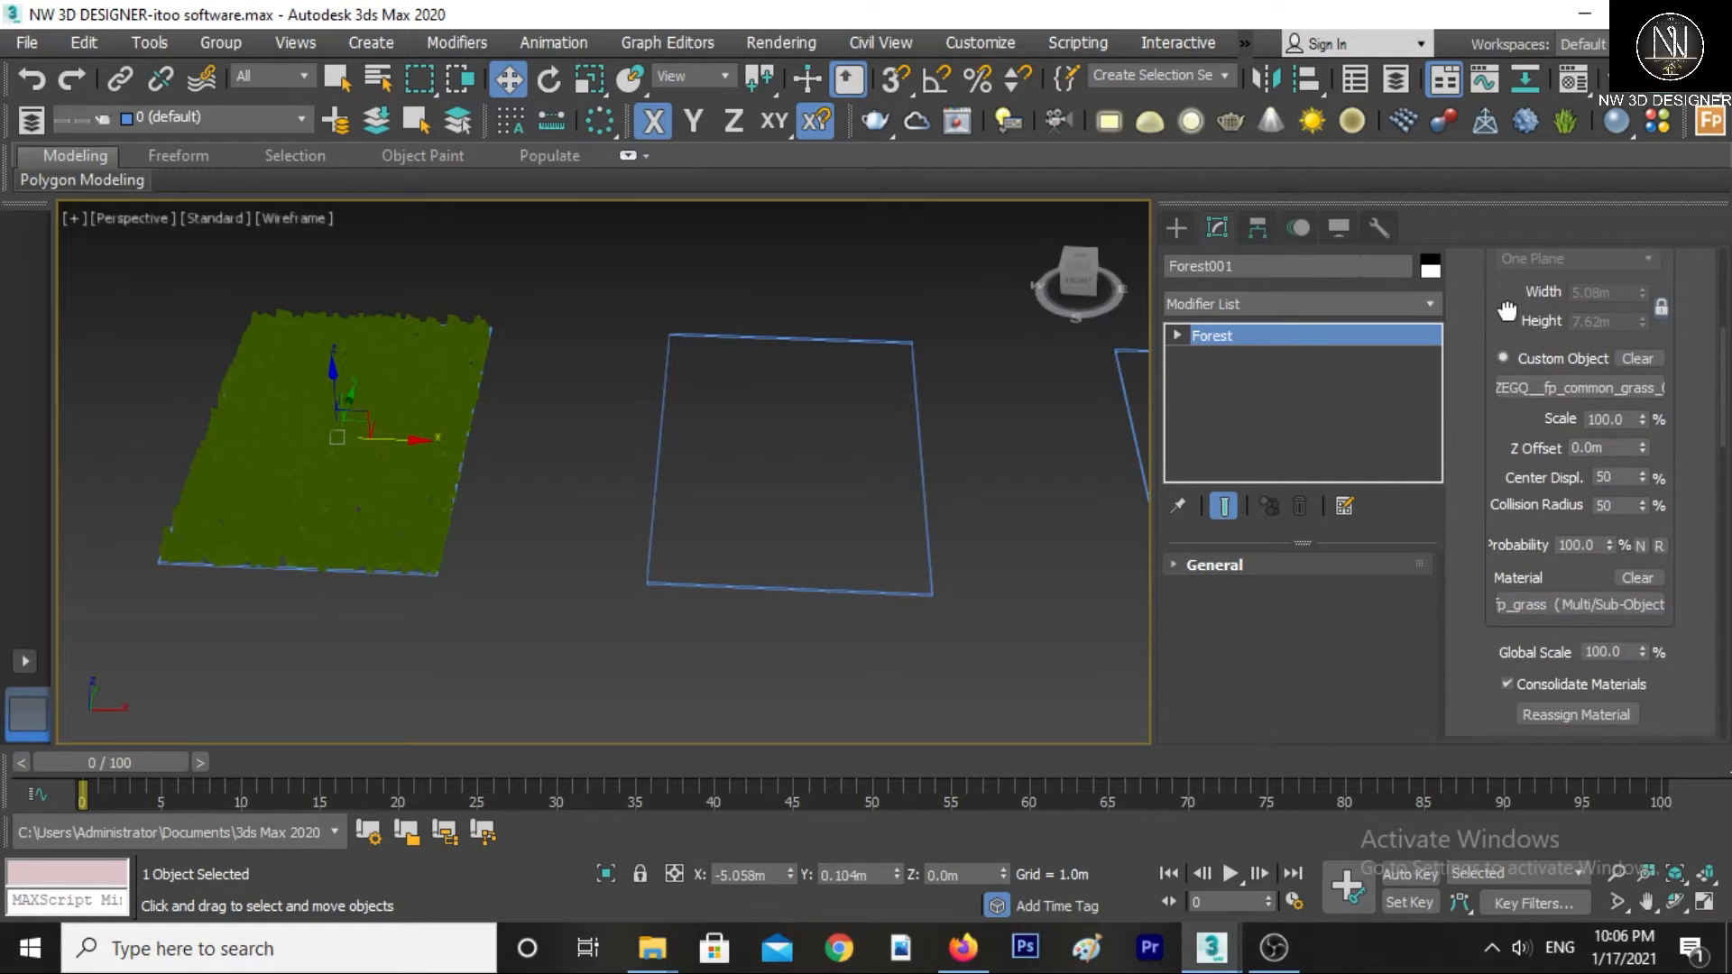
left_click_drag(1643, 659, 1625, 487)
key("F3")
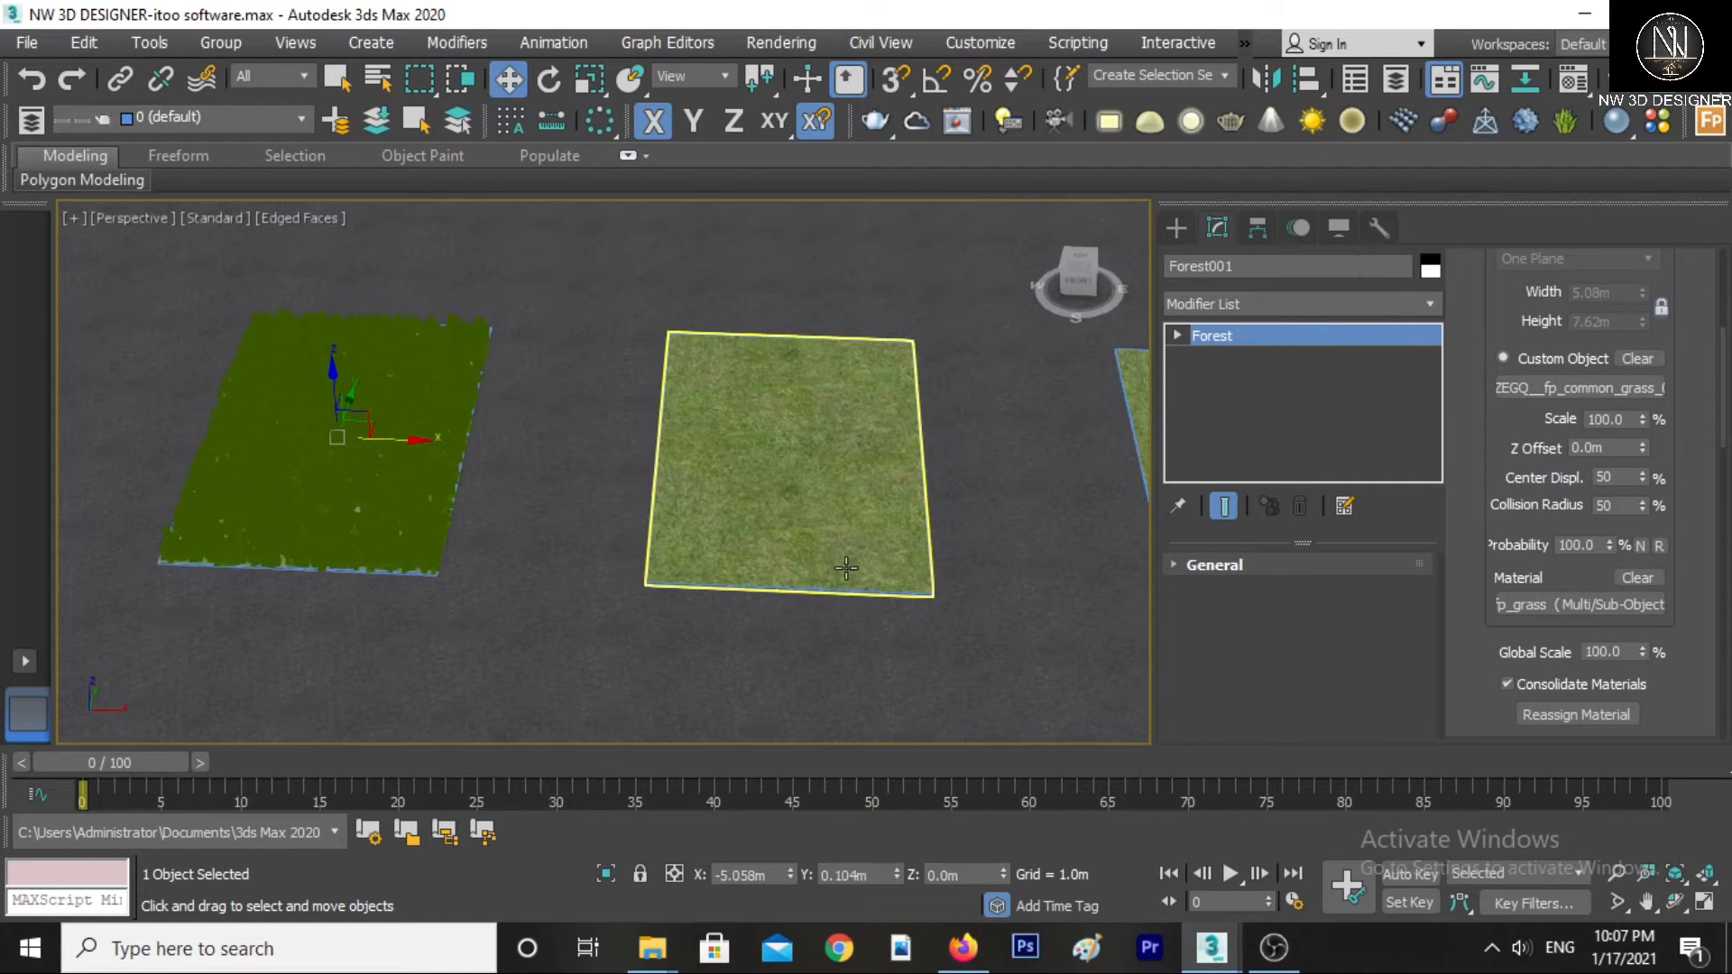
- For the second rectangle, start a Forest Pro object and load the Grass Base Layer 2 - Detail preset from the Layered_Lawns library
left_click(976, 503)
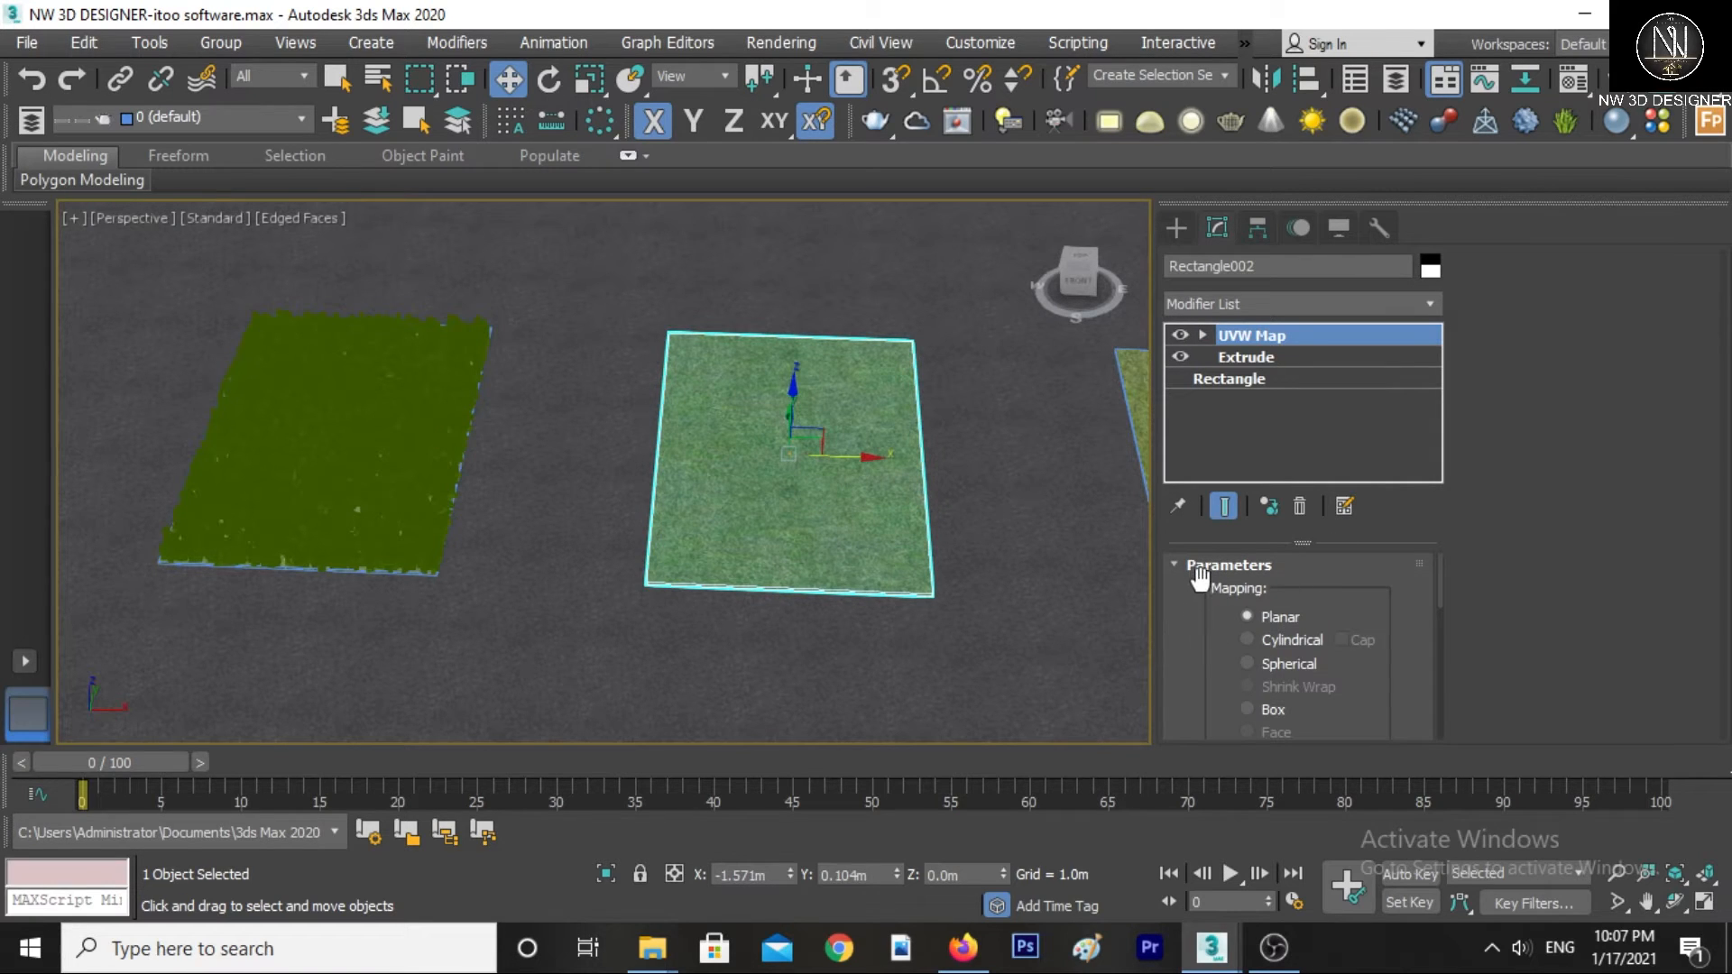
left_click(1177, 229)
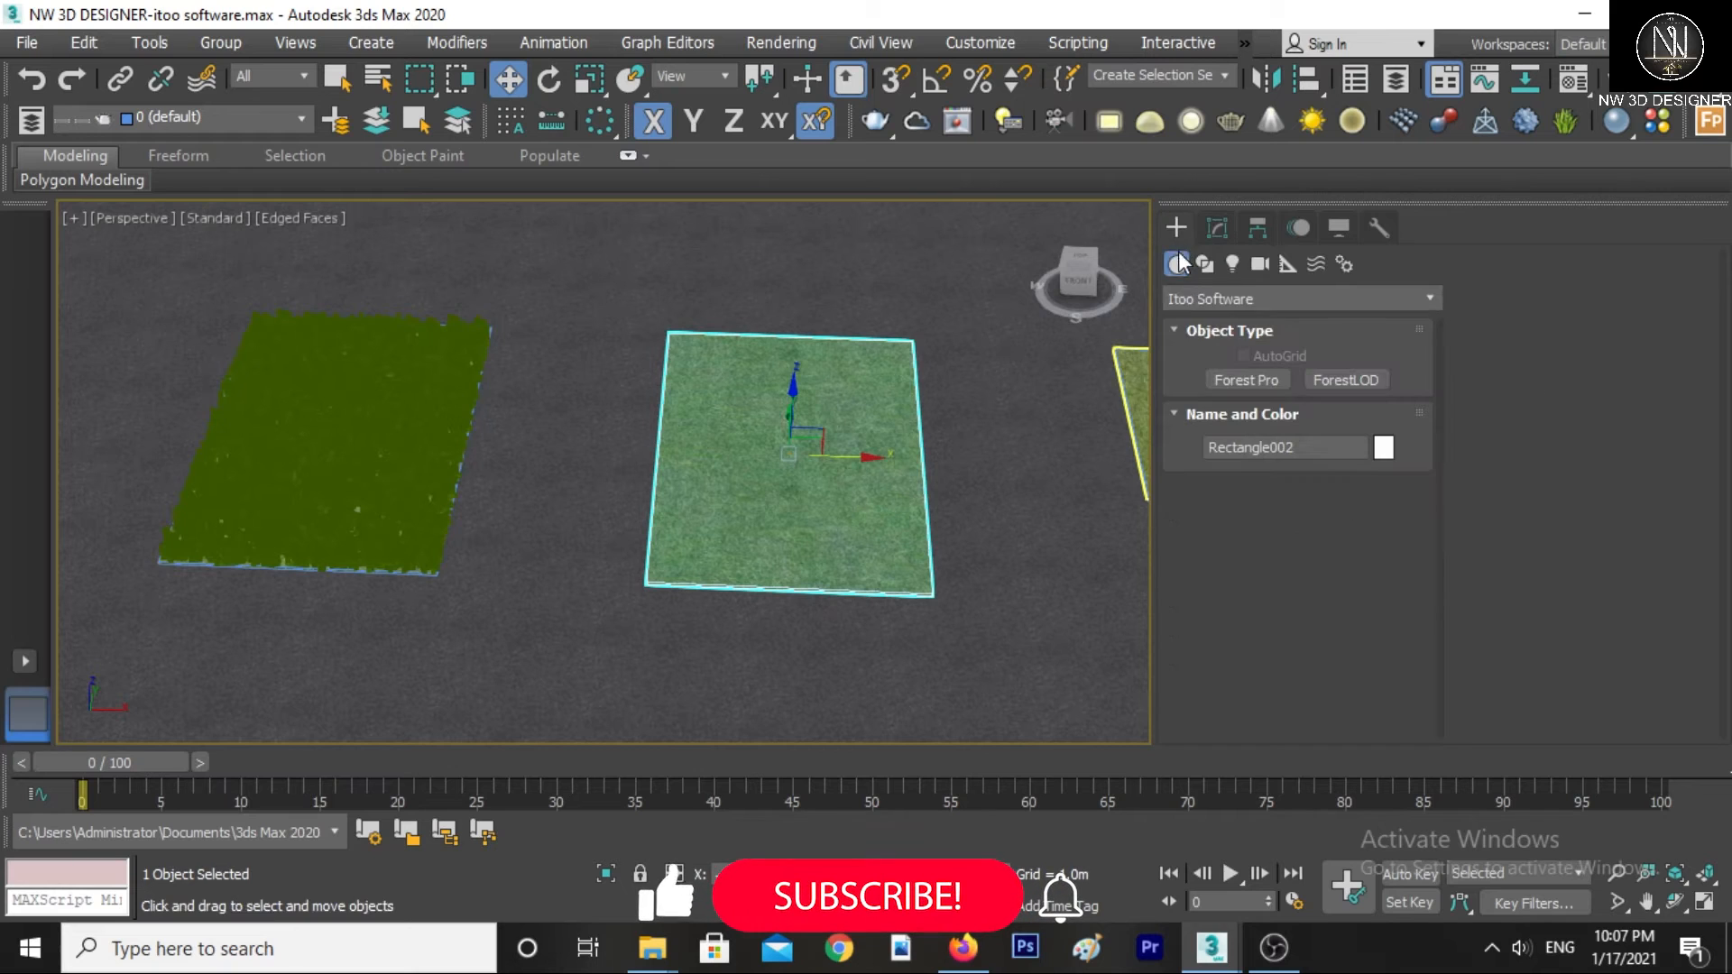
left_click(1248, 376)
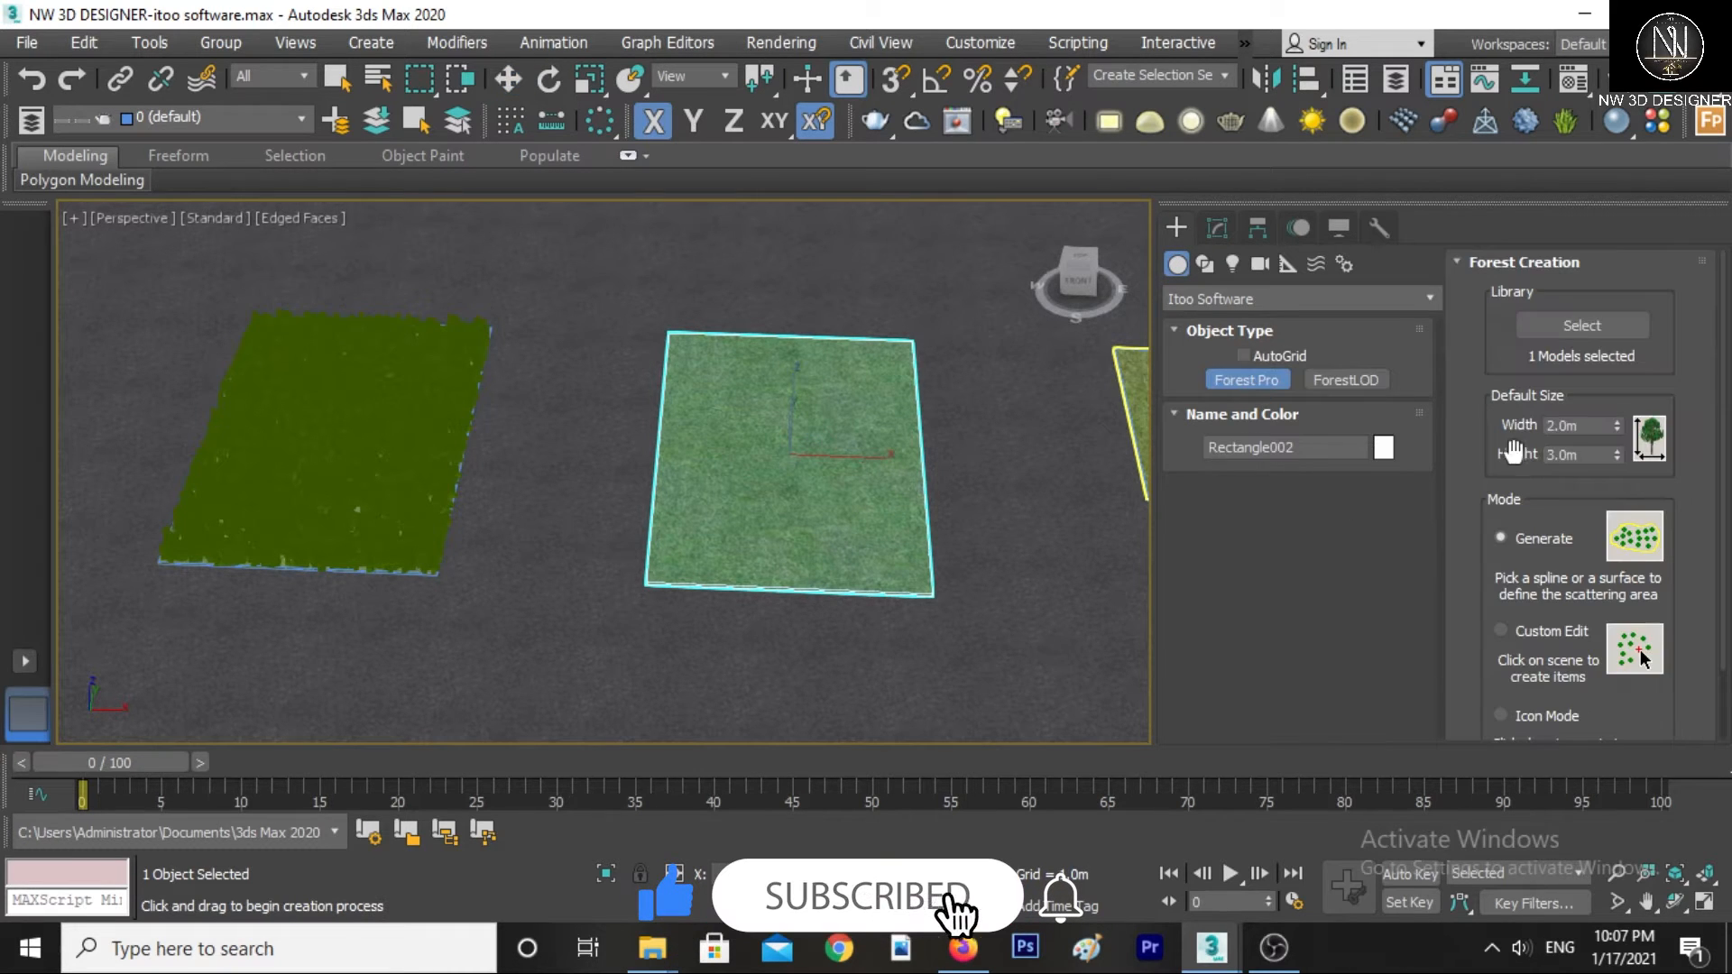
left_click(1546, 328)
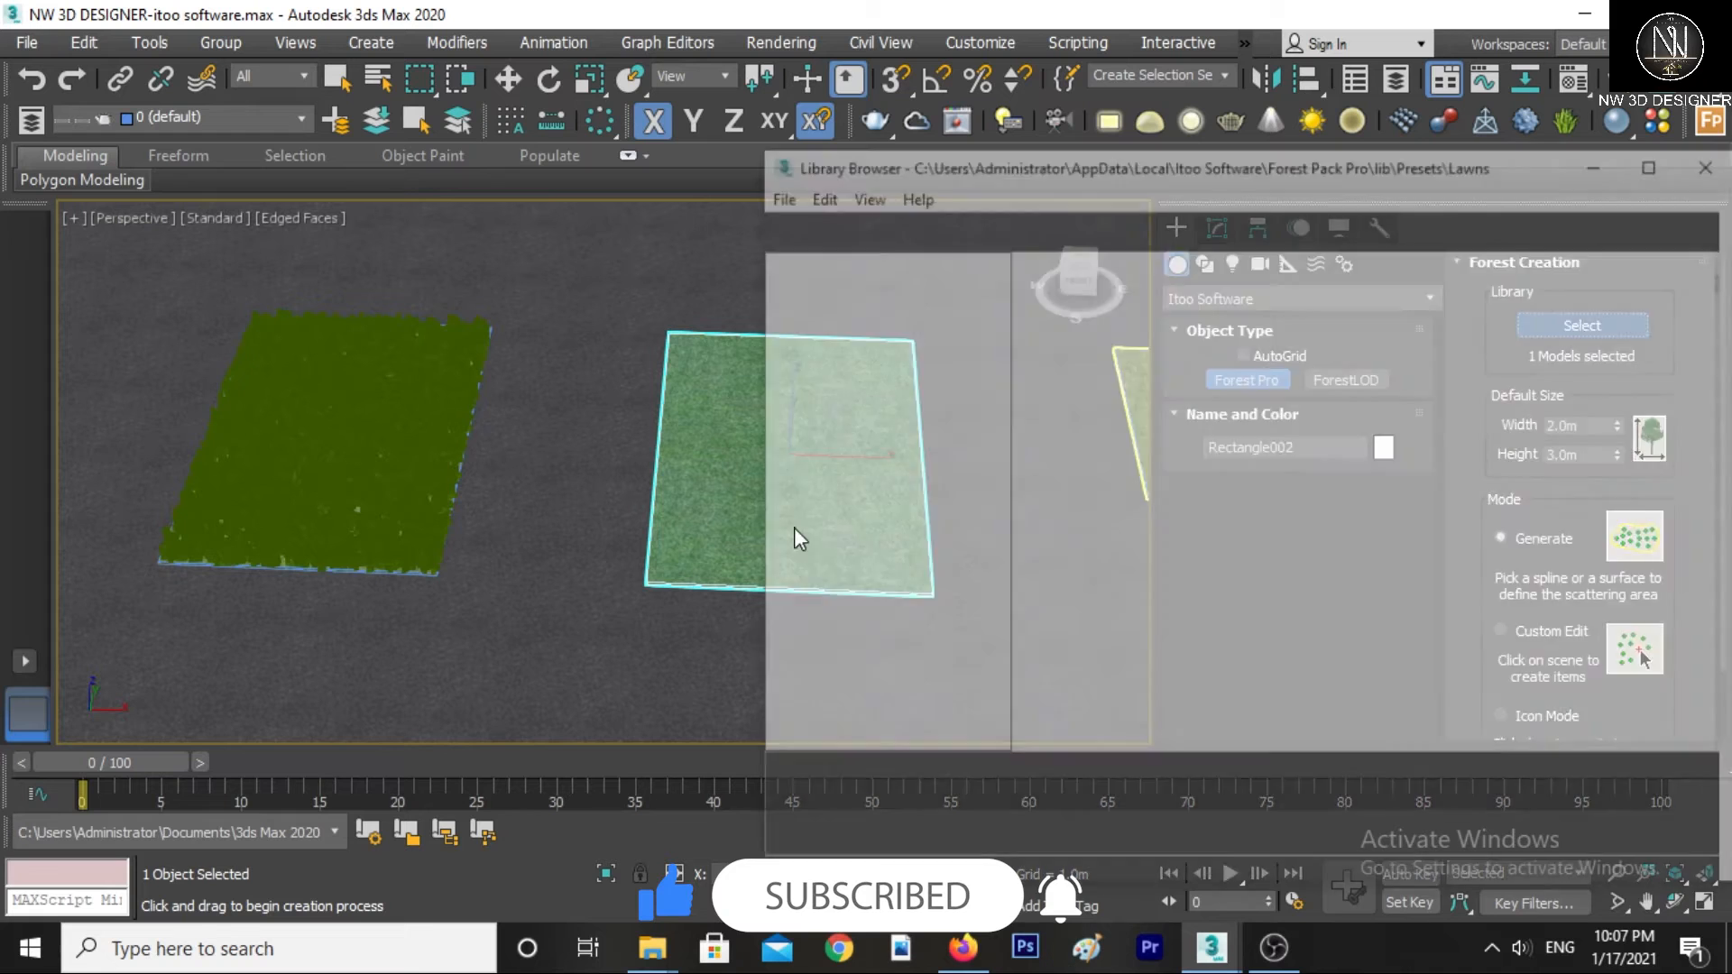
scroll(1310, 593, "down", 2)
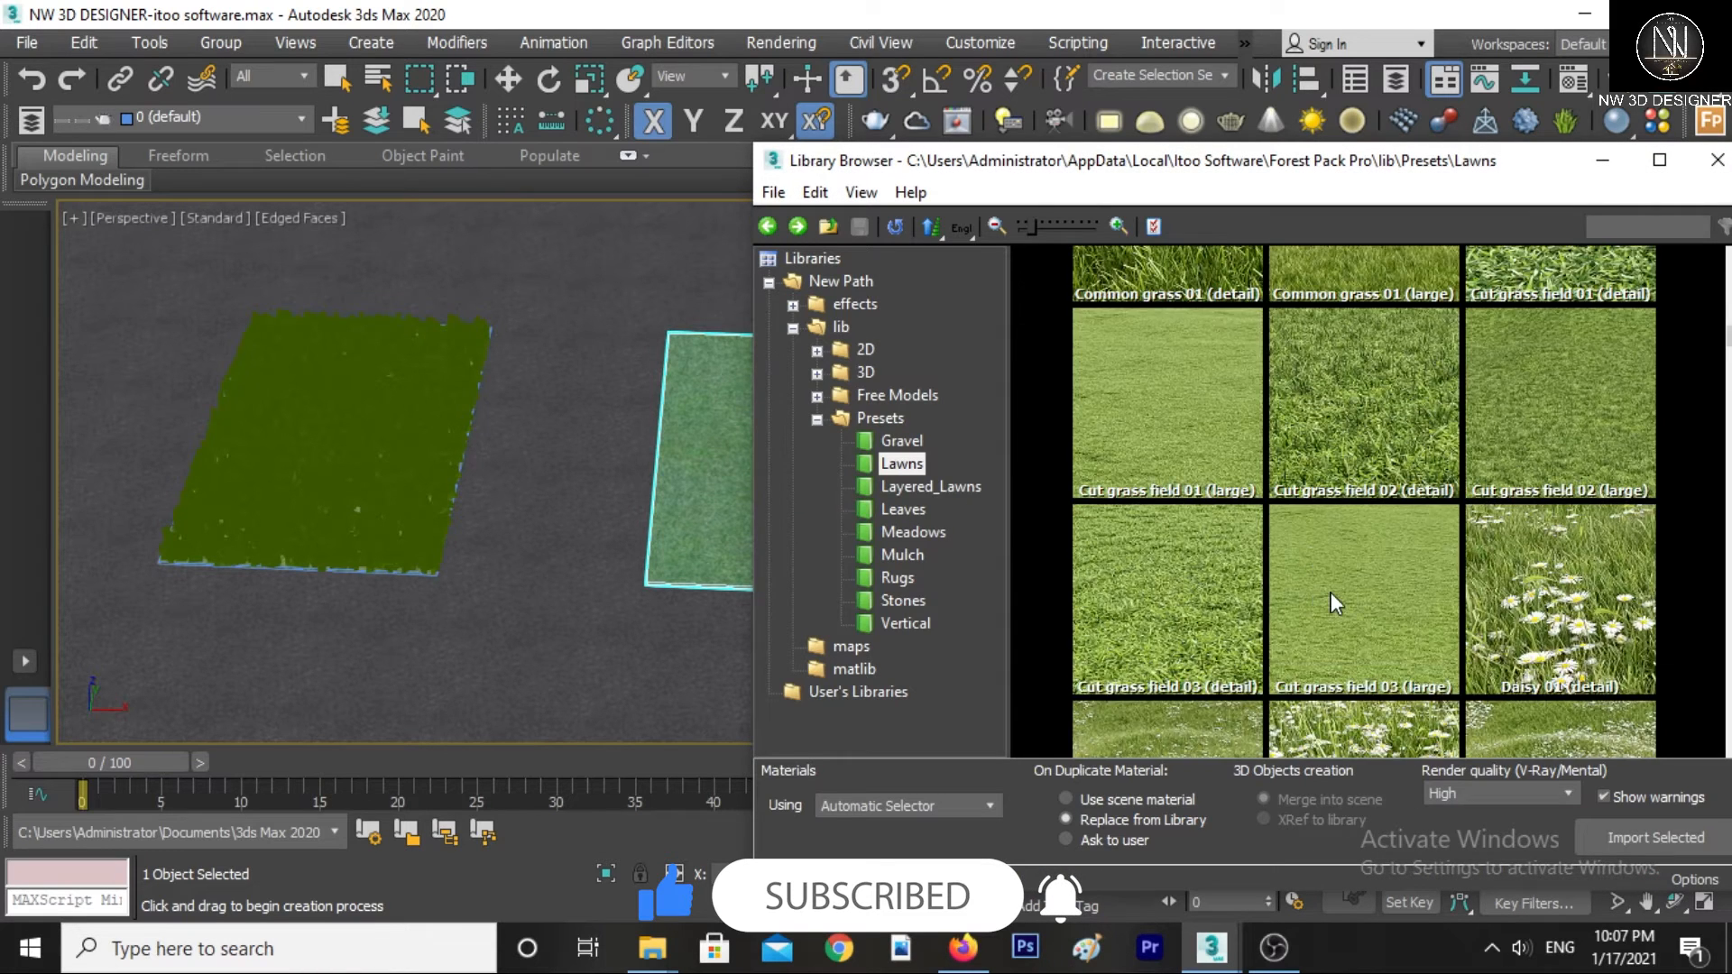
left_click(926, 485)
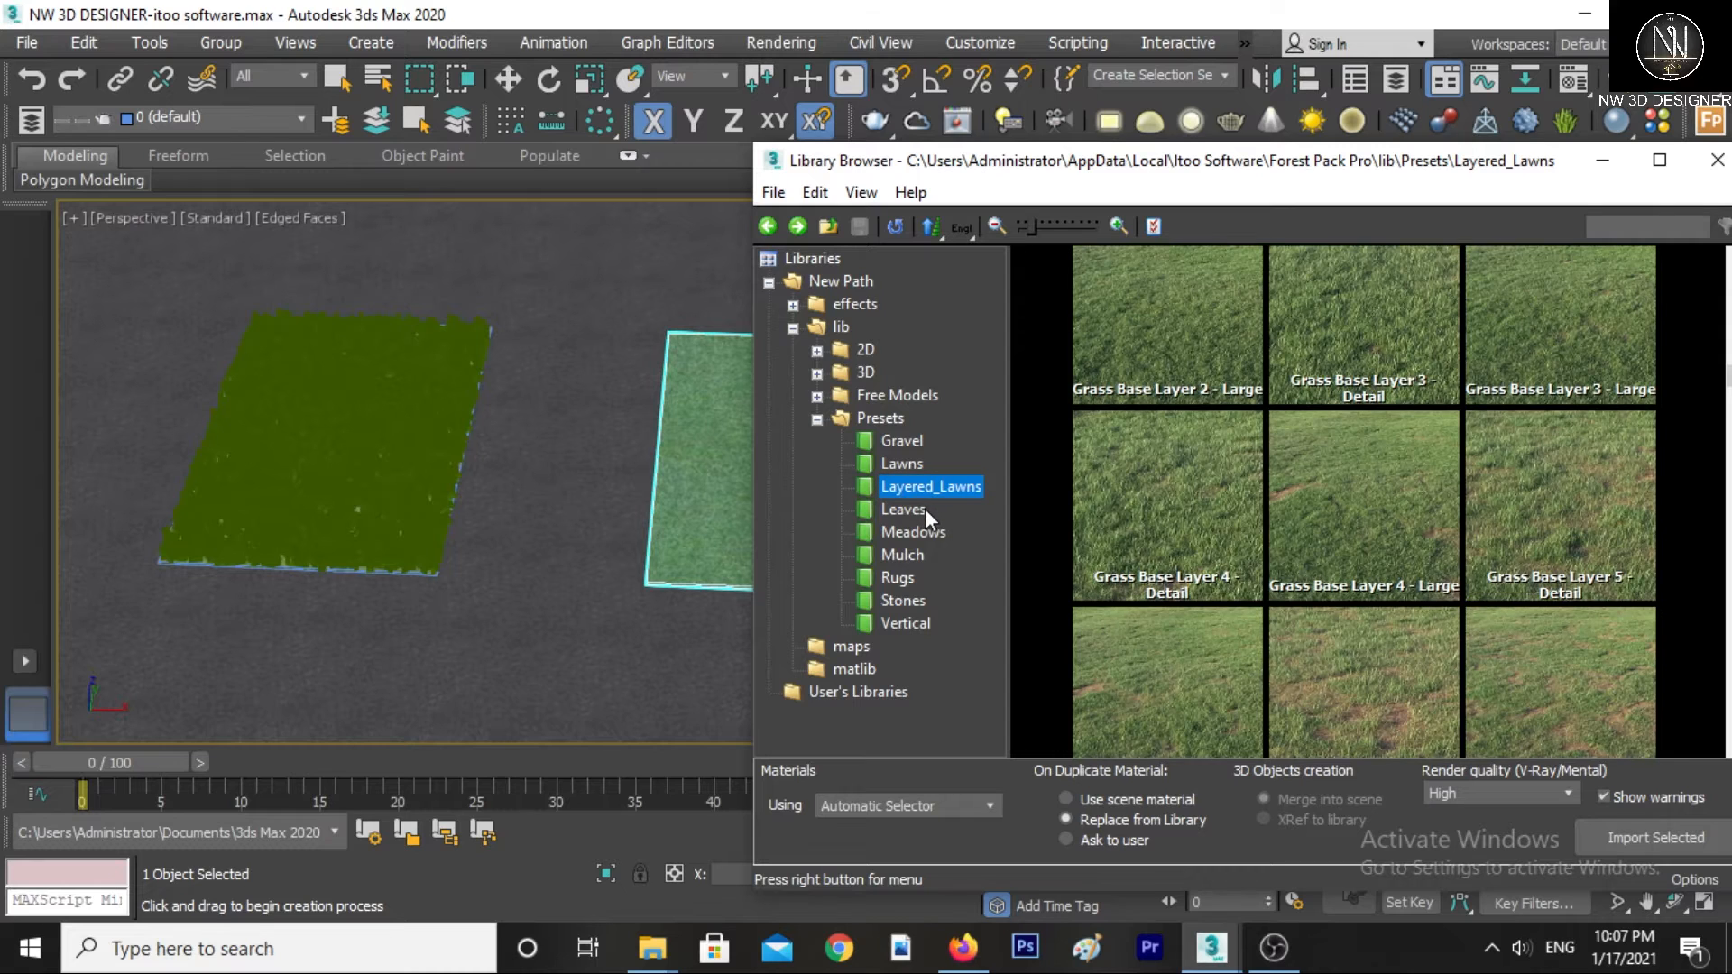
scroll(1222, 566, "down", 1)
scroll(1221, 566, "up", 1)
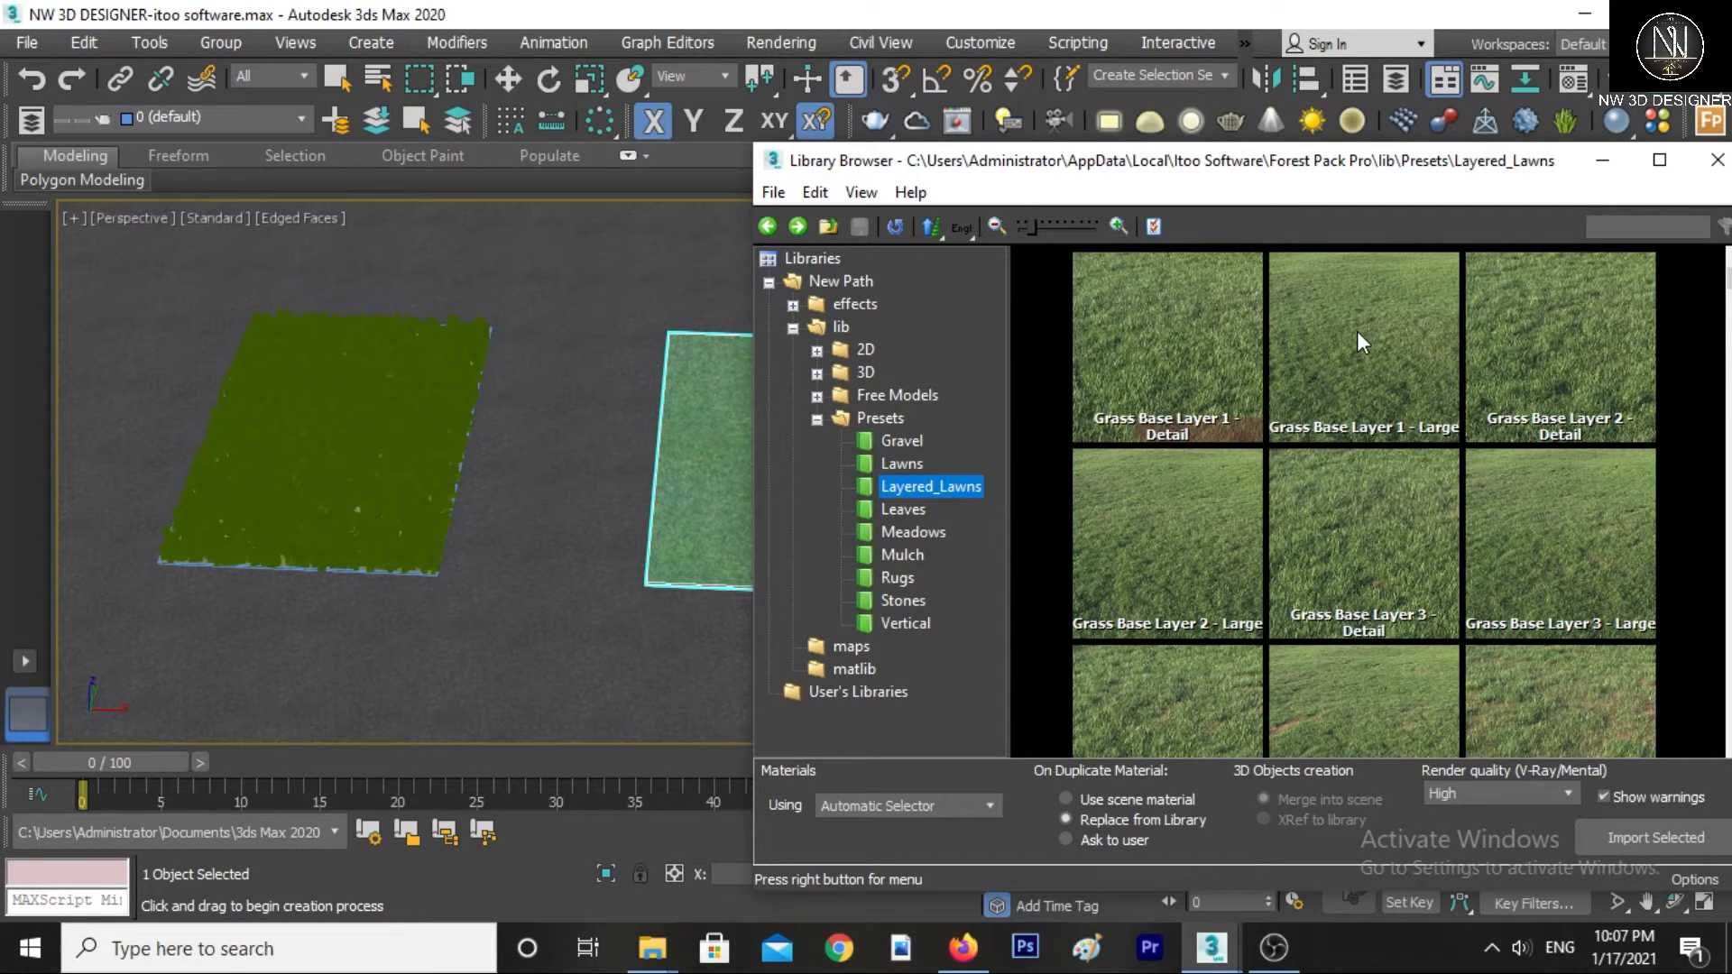
double_click(1530, 317)
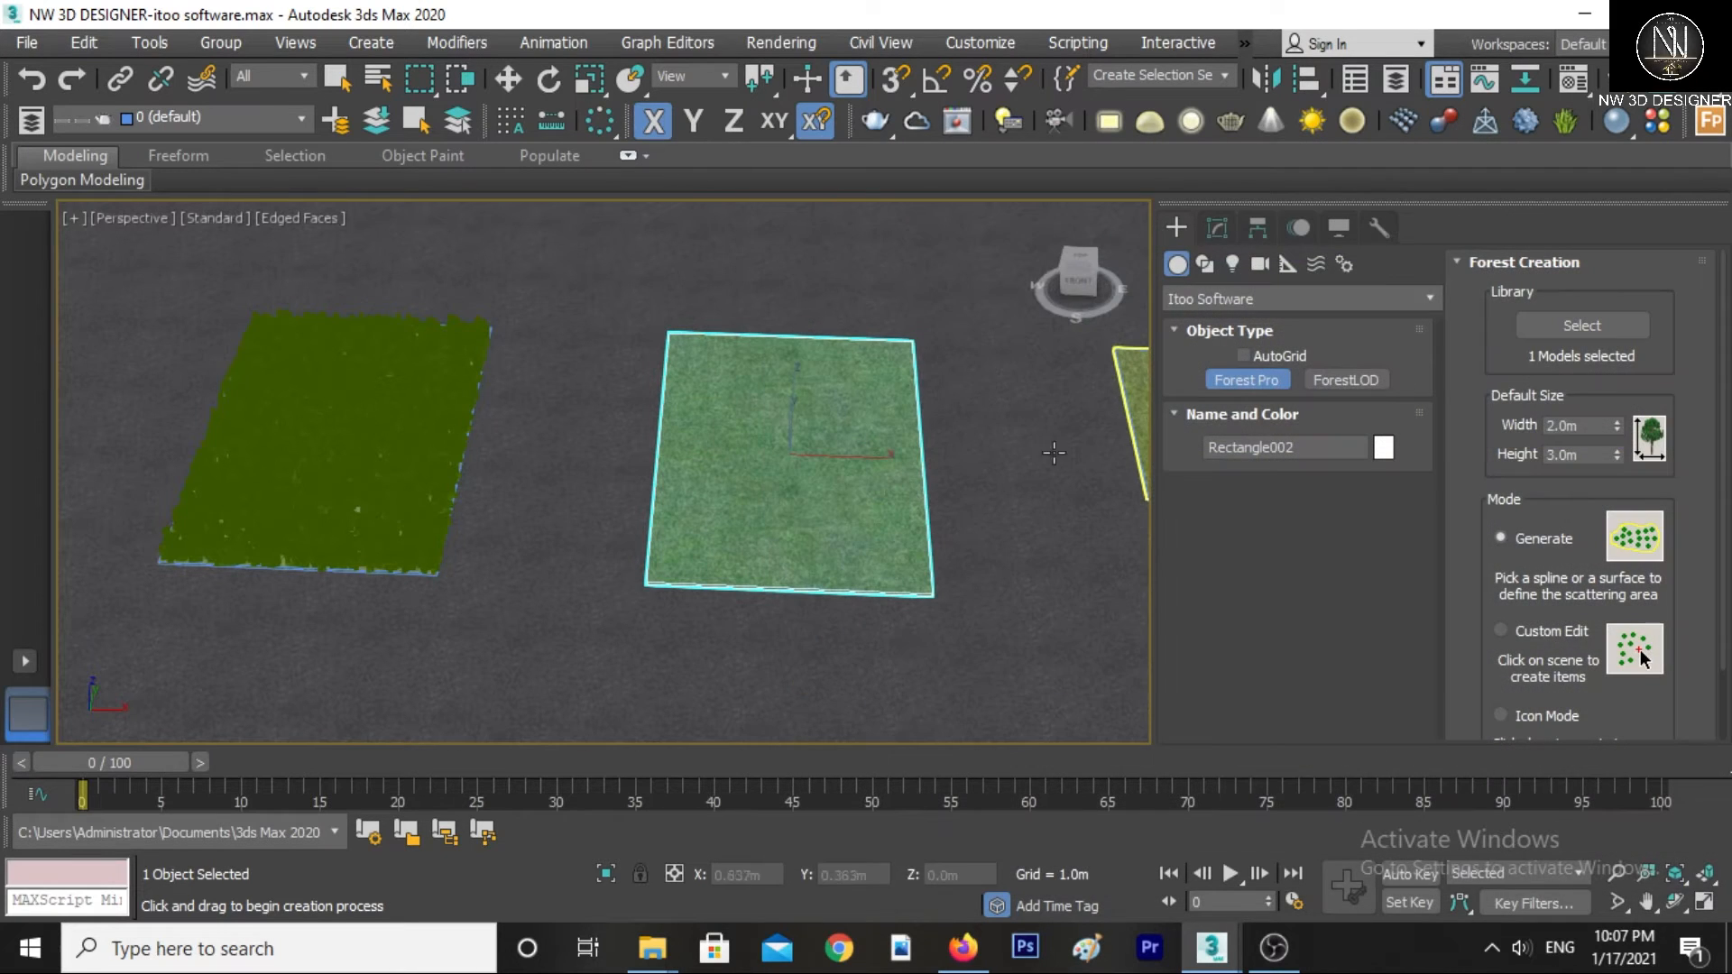
- Scatter the layered lawn over the second rectangle with camera clipping enabled and XRef objects rescaled to the system unit scale, ending with the Move tool active
left_click(802, 474)
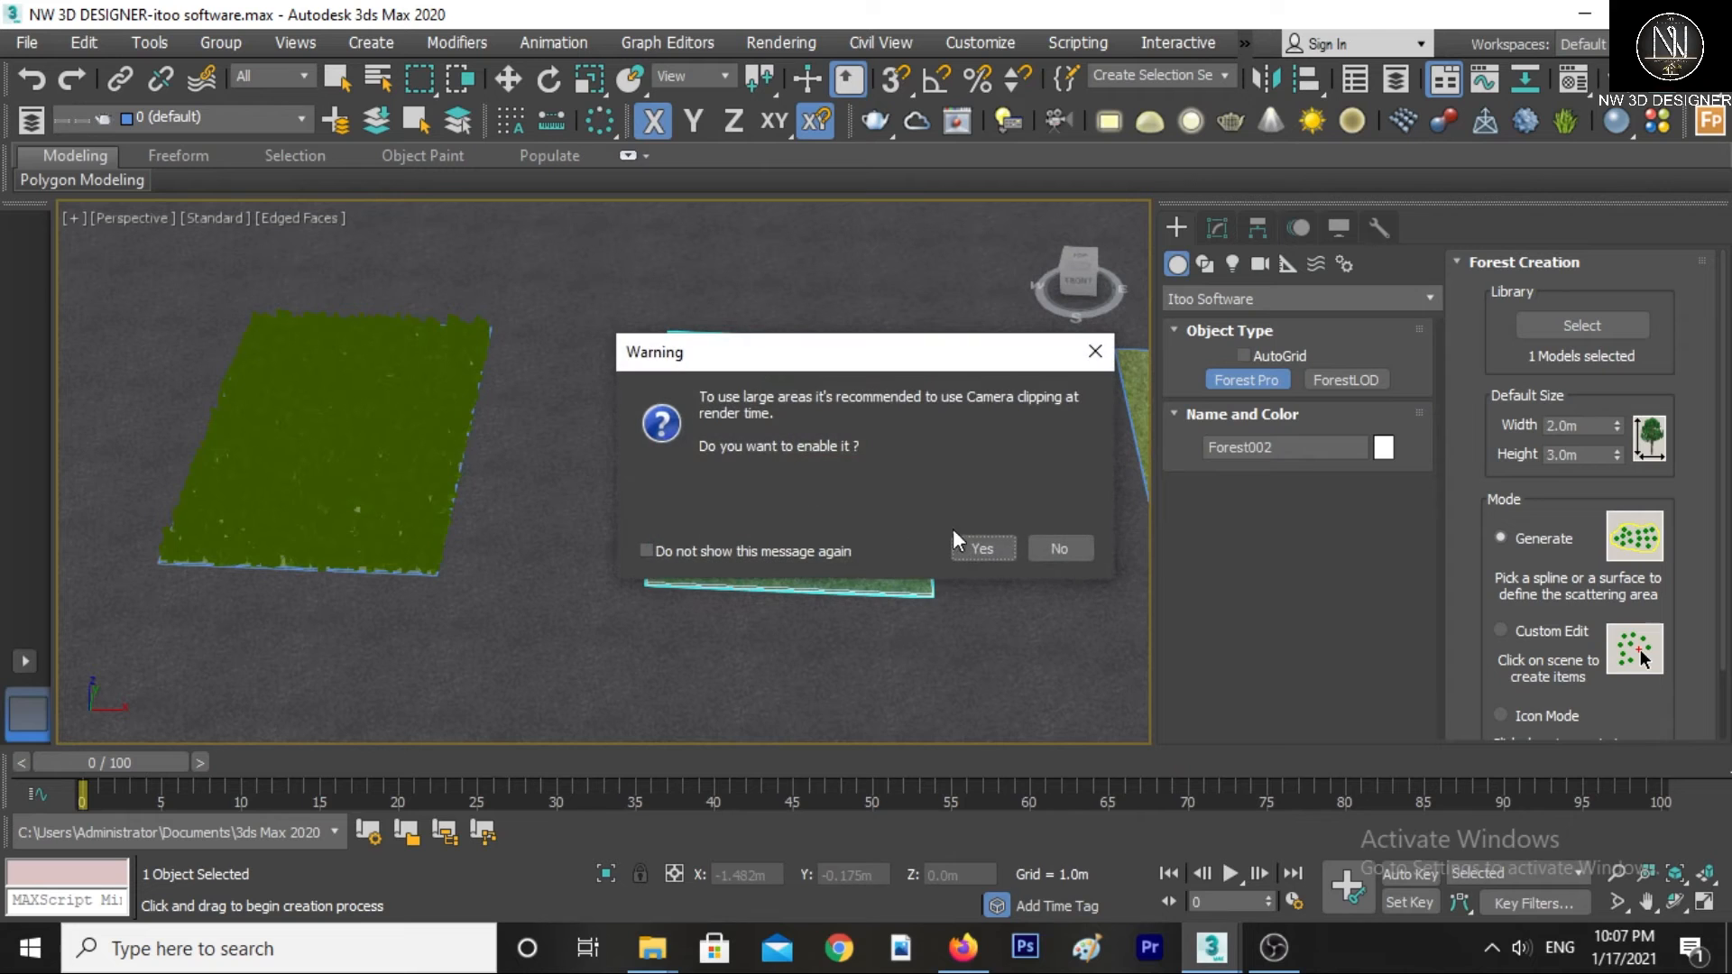
left_click(978, 548)
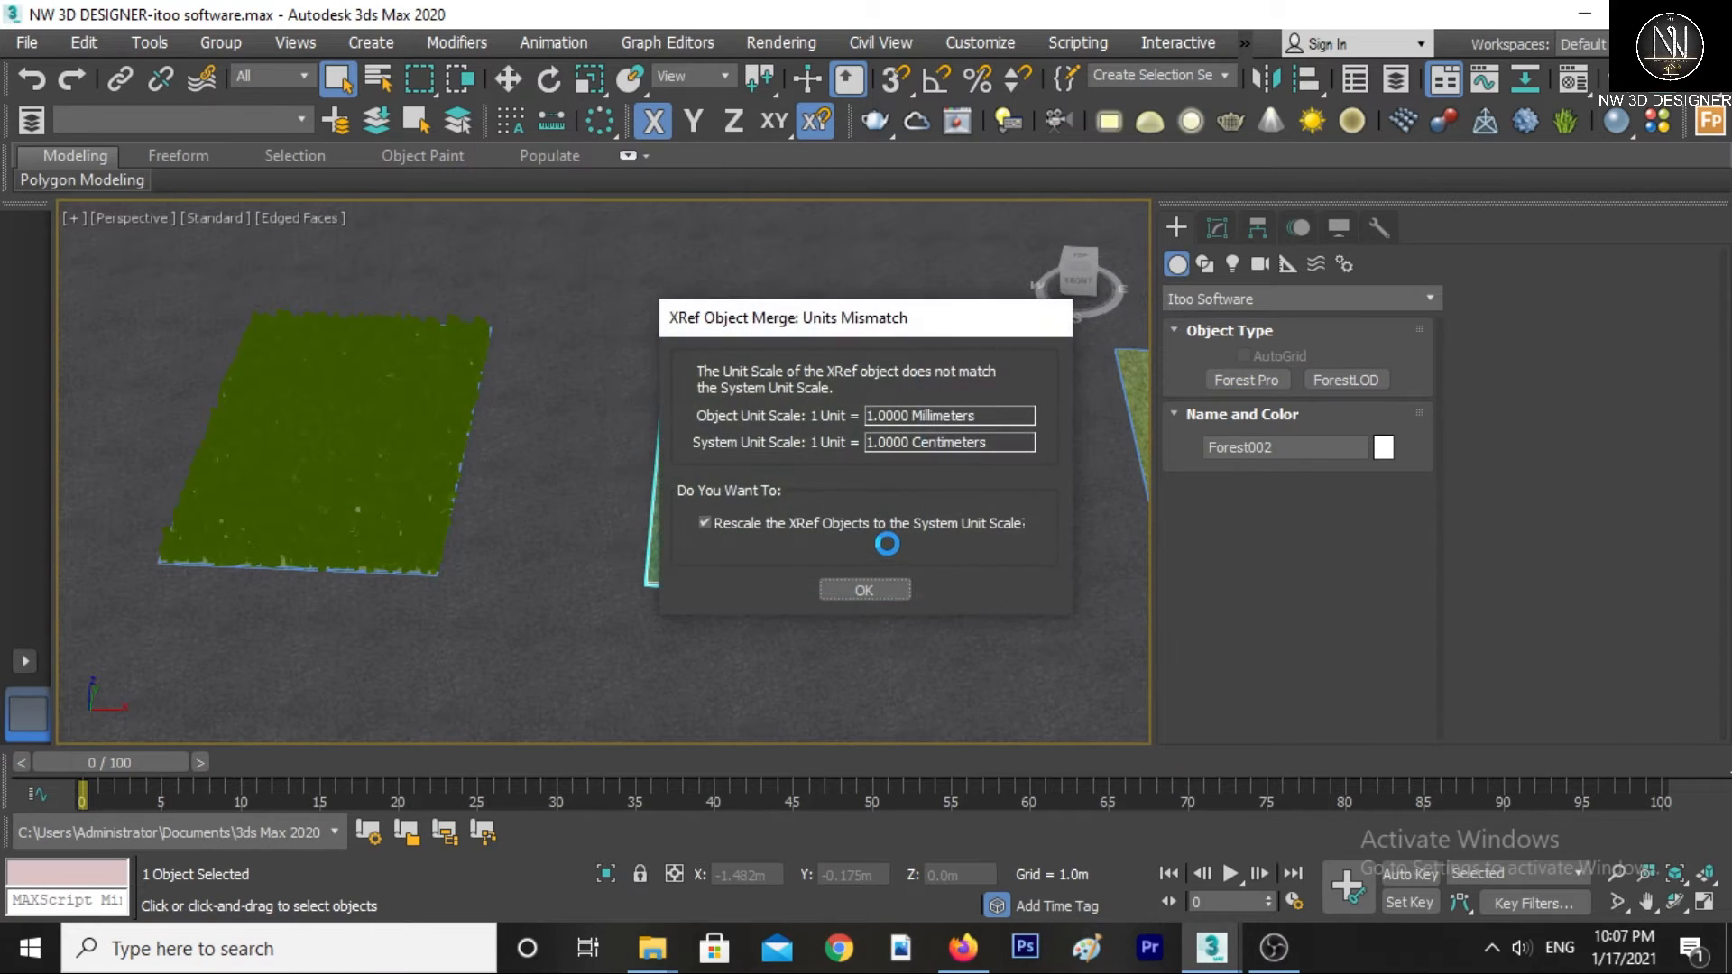
left_click(862, 591)
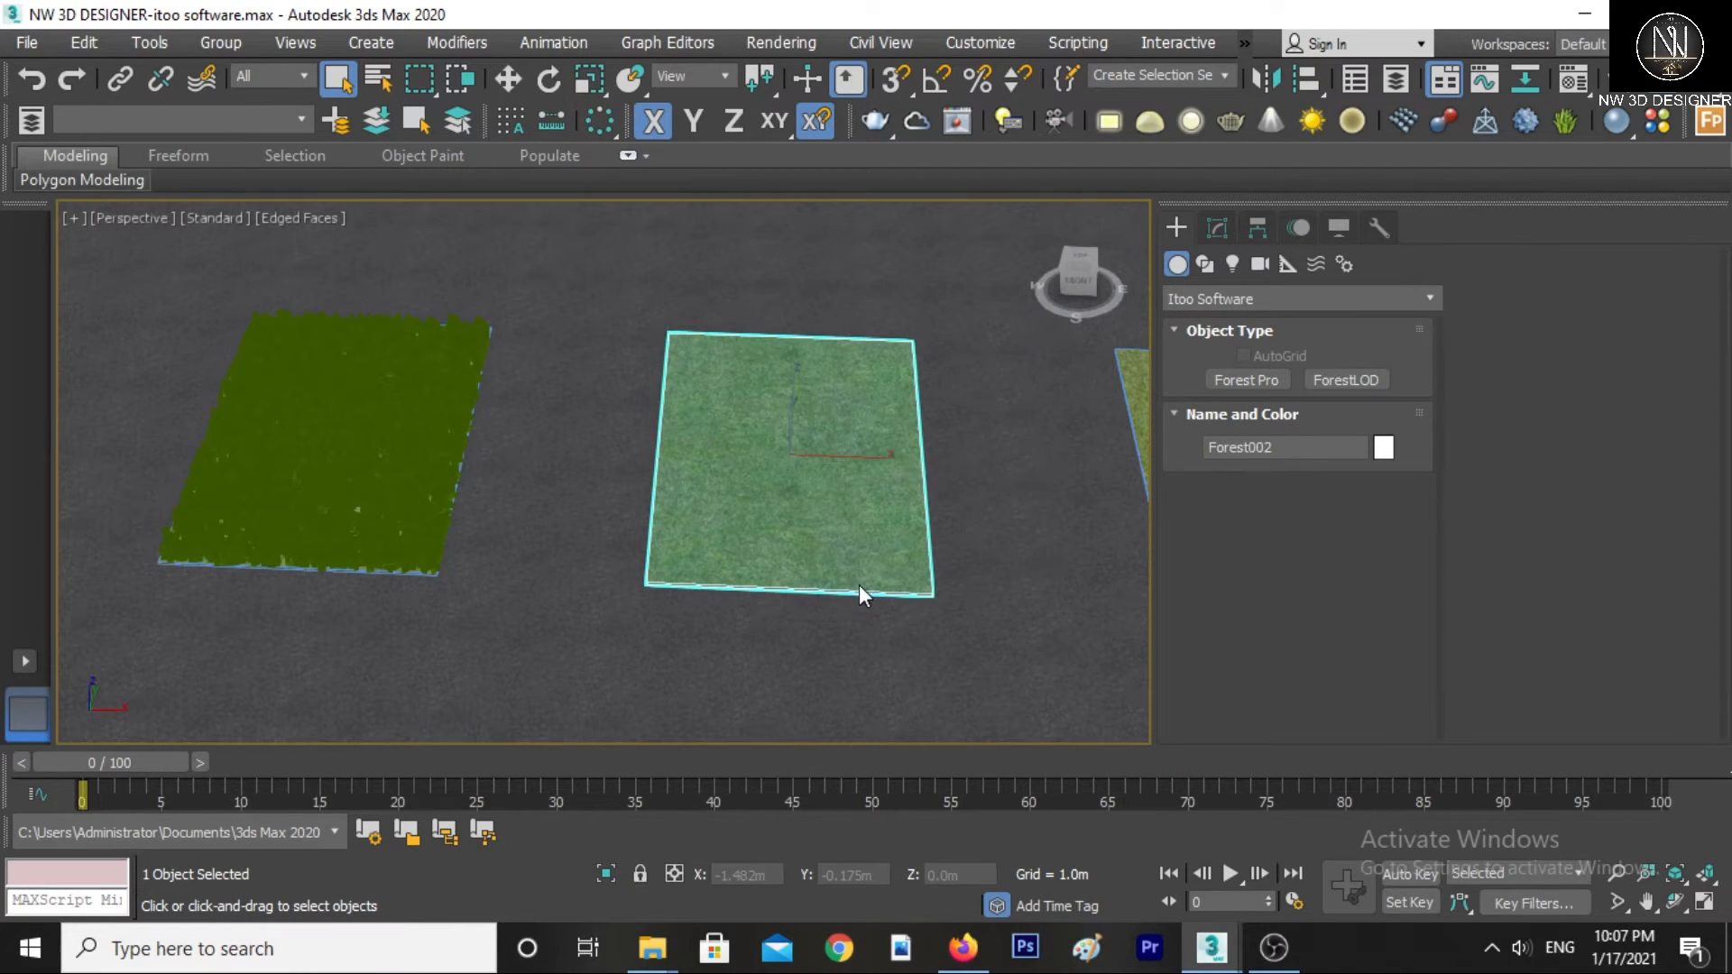
left_click(863, 591)
scroll(795, 447, "up", 5)
scroll(795, 448, "down", 3)
right_click(793, 451)
left_click(811, 475)
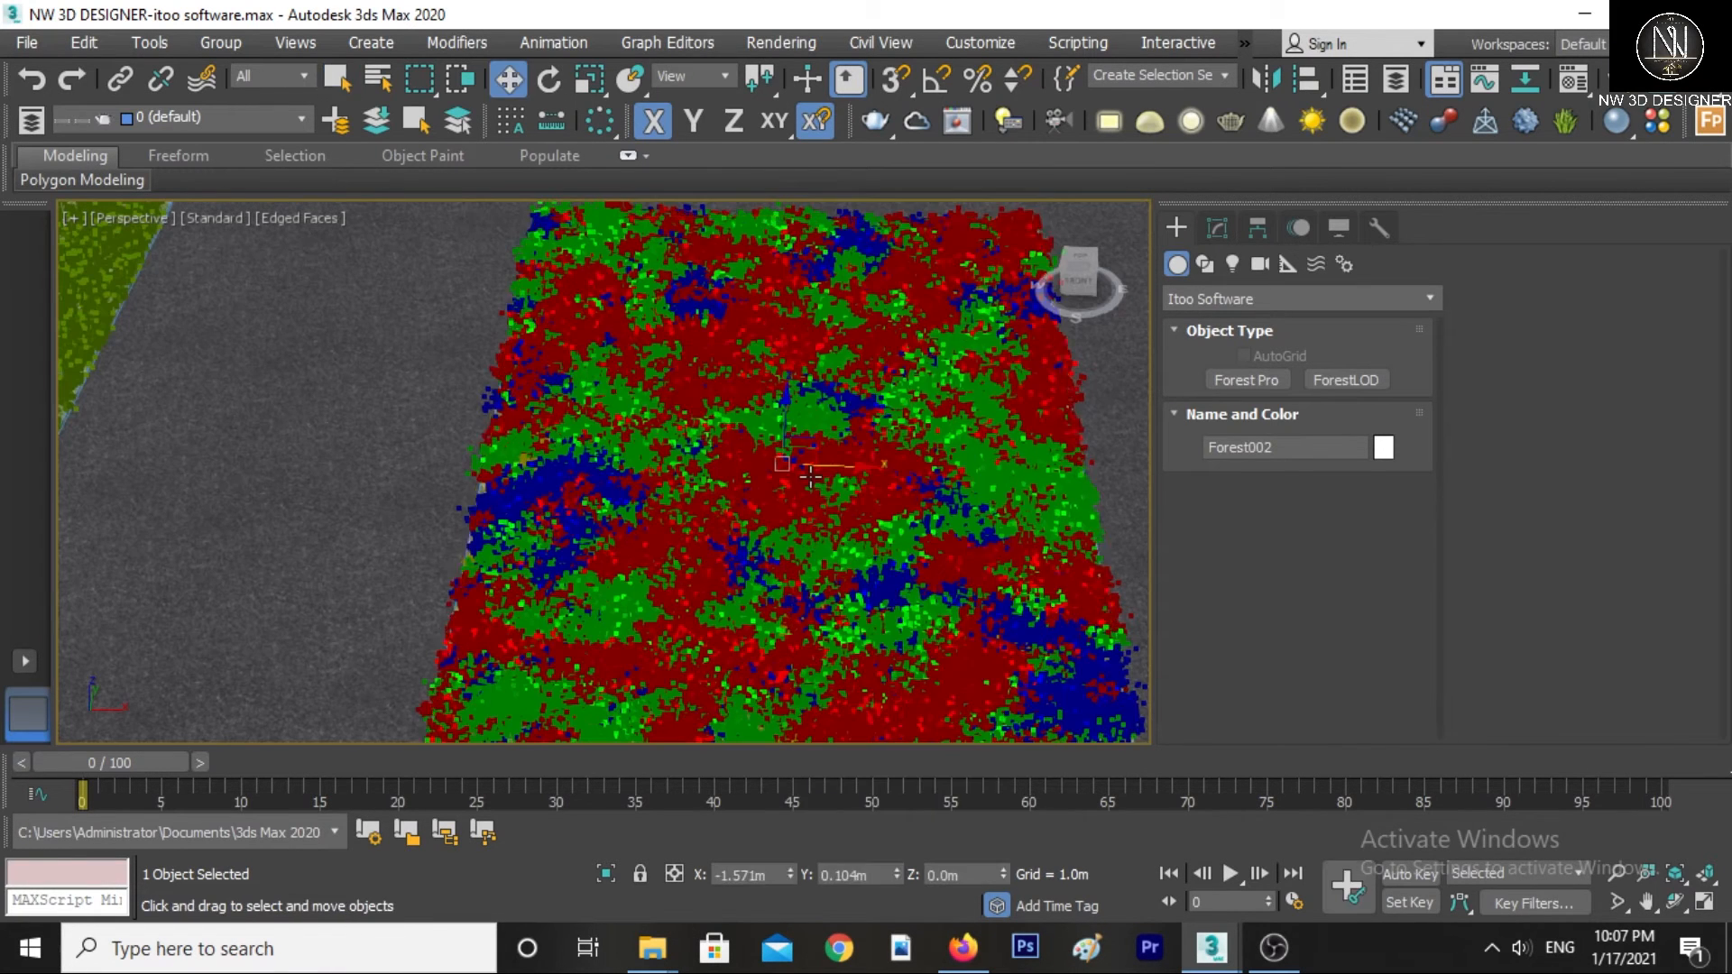
scroll(806, 478, "down", 4)
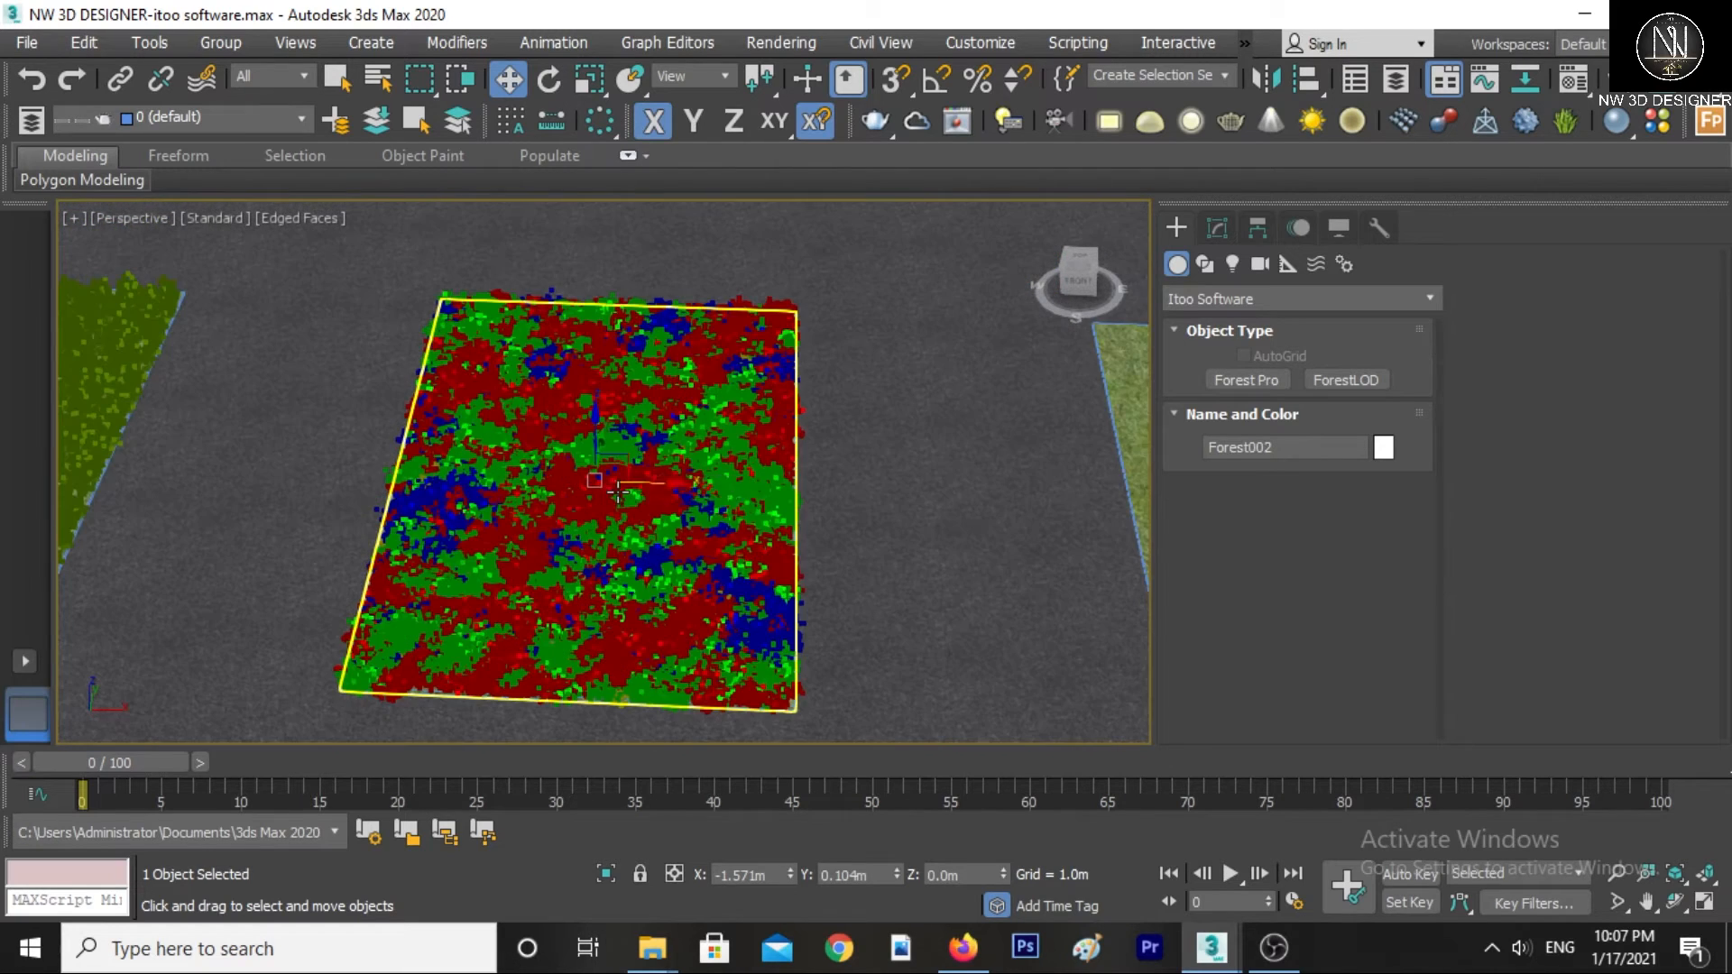
scroll(668, 517, "down", 2)
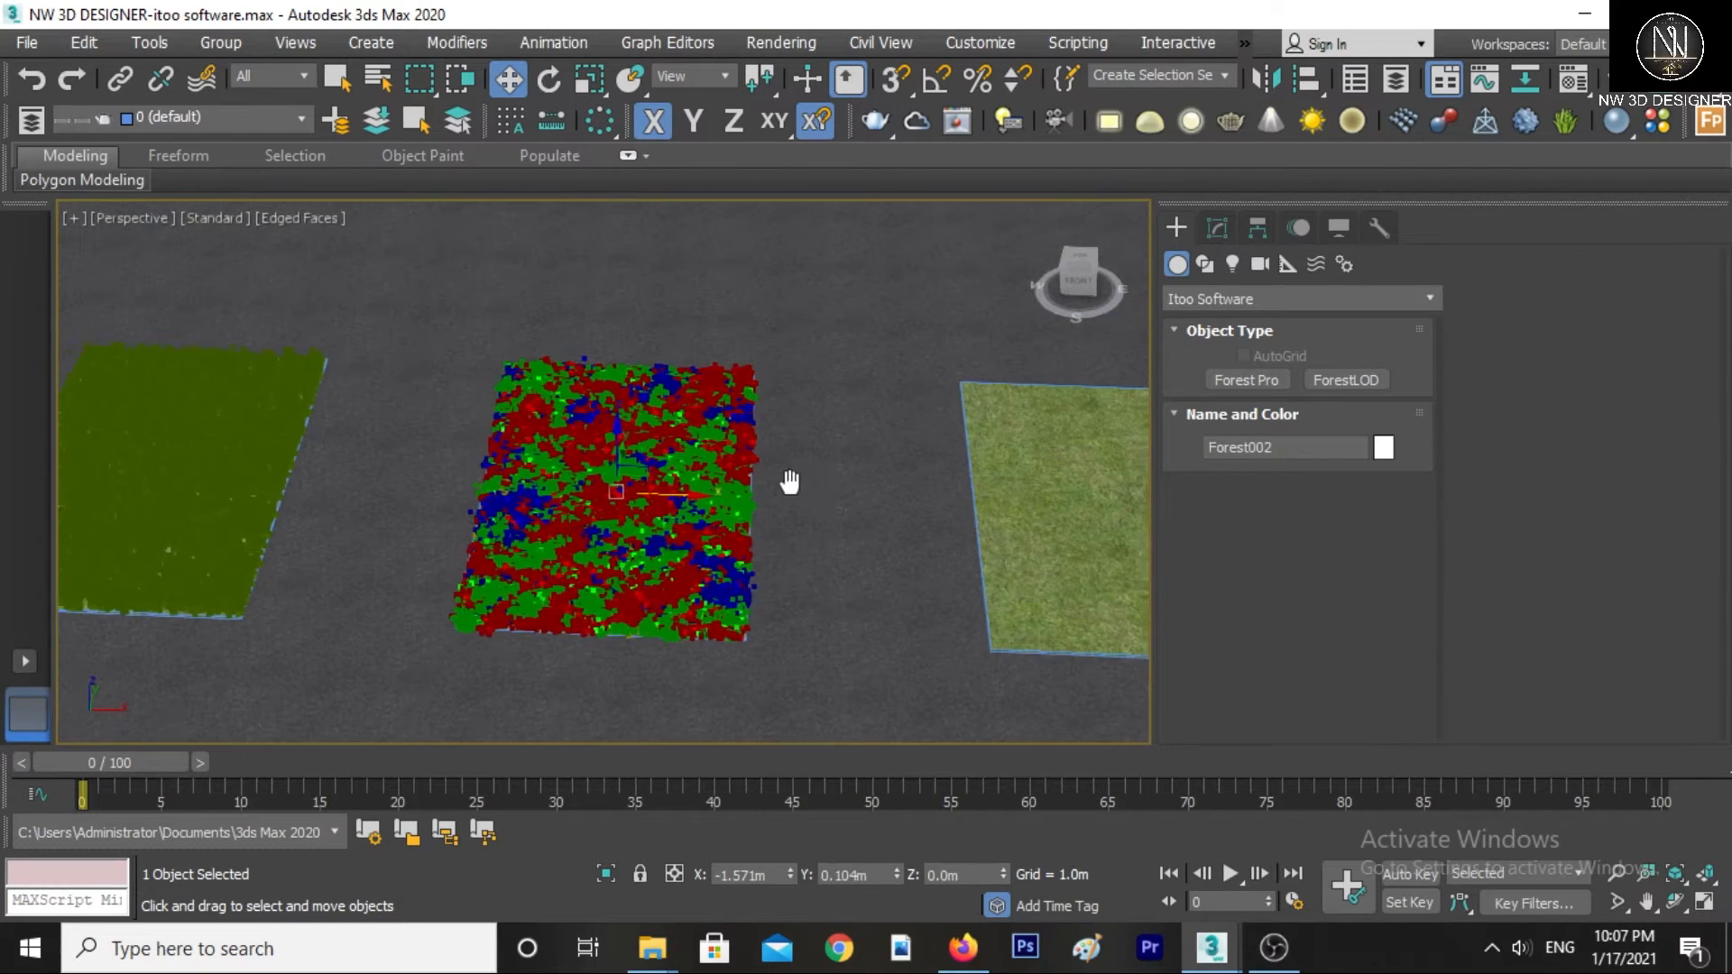
- For the third rectangle, start another Forest Pro object and load the Golden Wild Meadow Dense (Detail) preset from the Meadows library
middle_click_drag(789, 483, 677, 480)
right_click(853, 436)
left_click(903, 465)
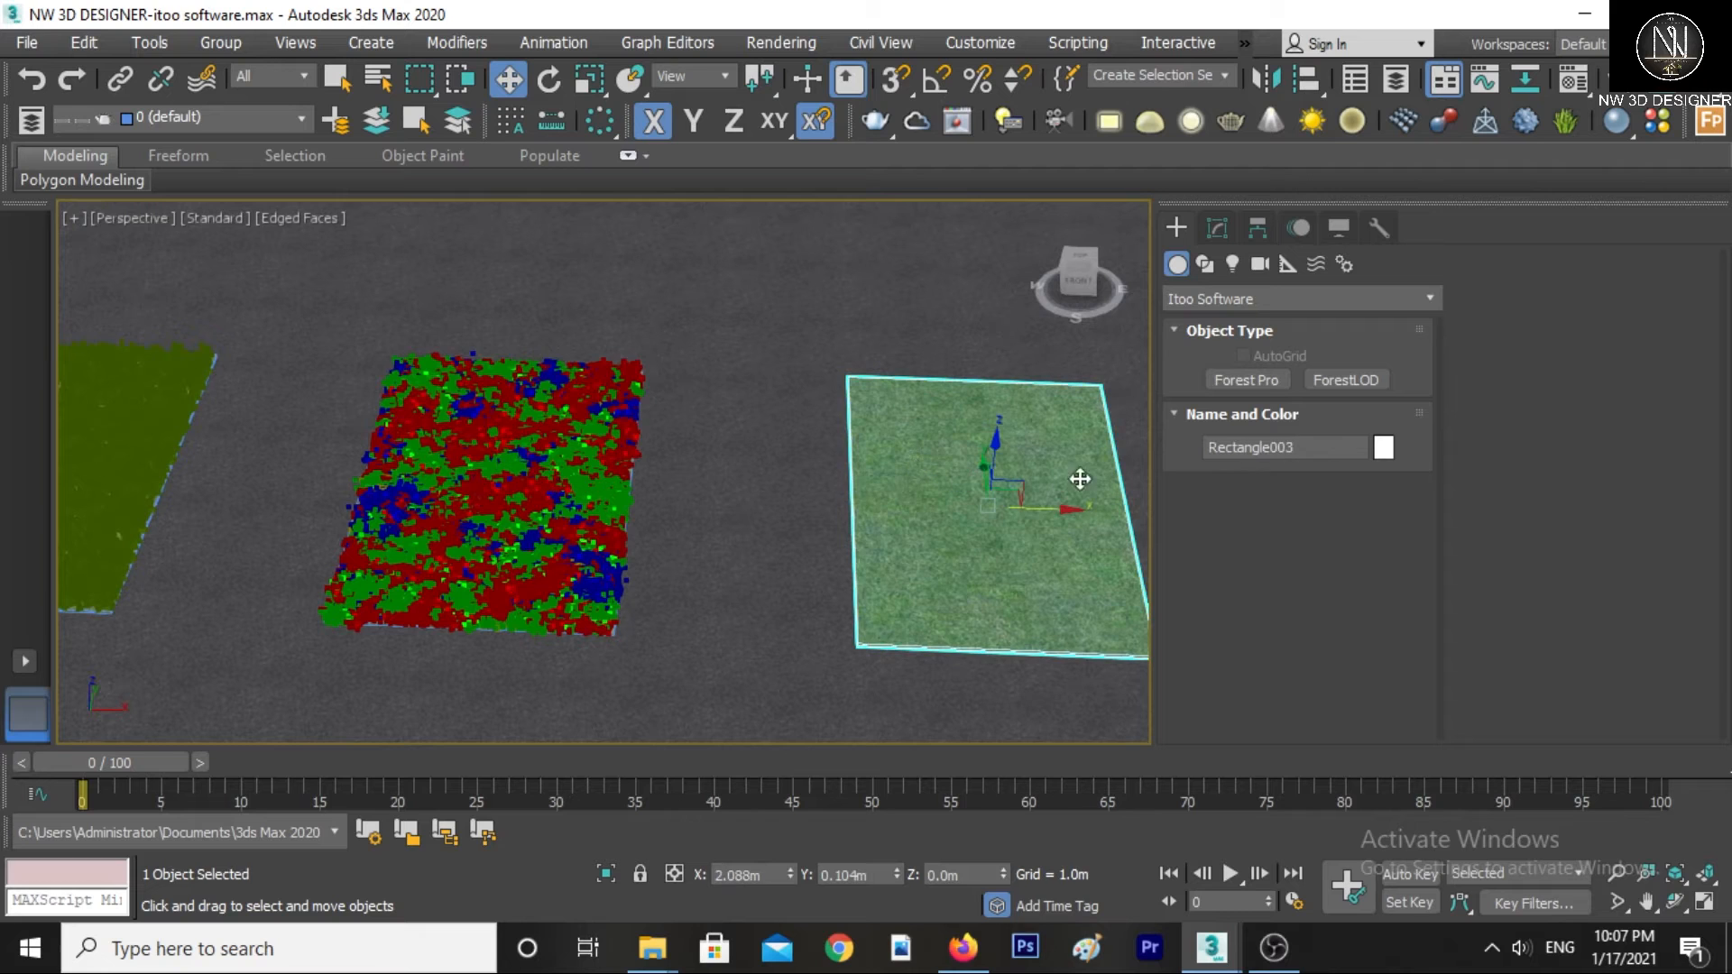
left_click(1259, 386)
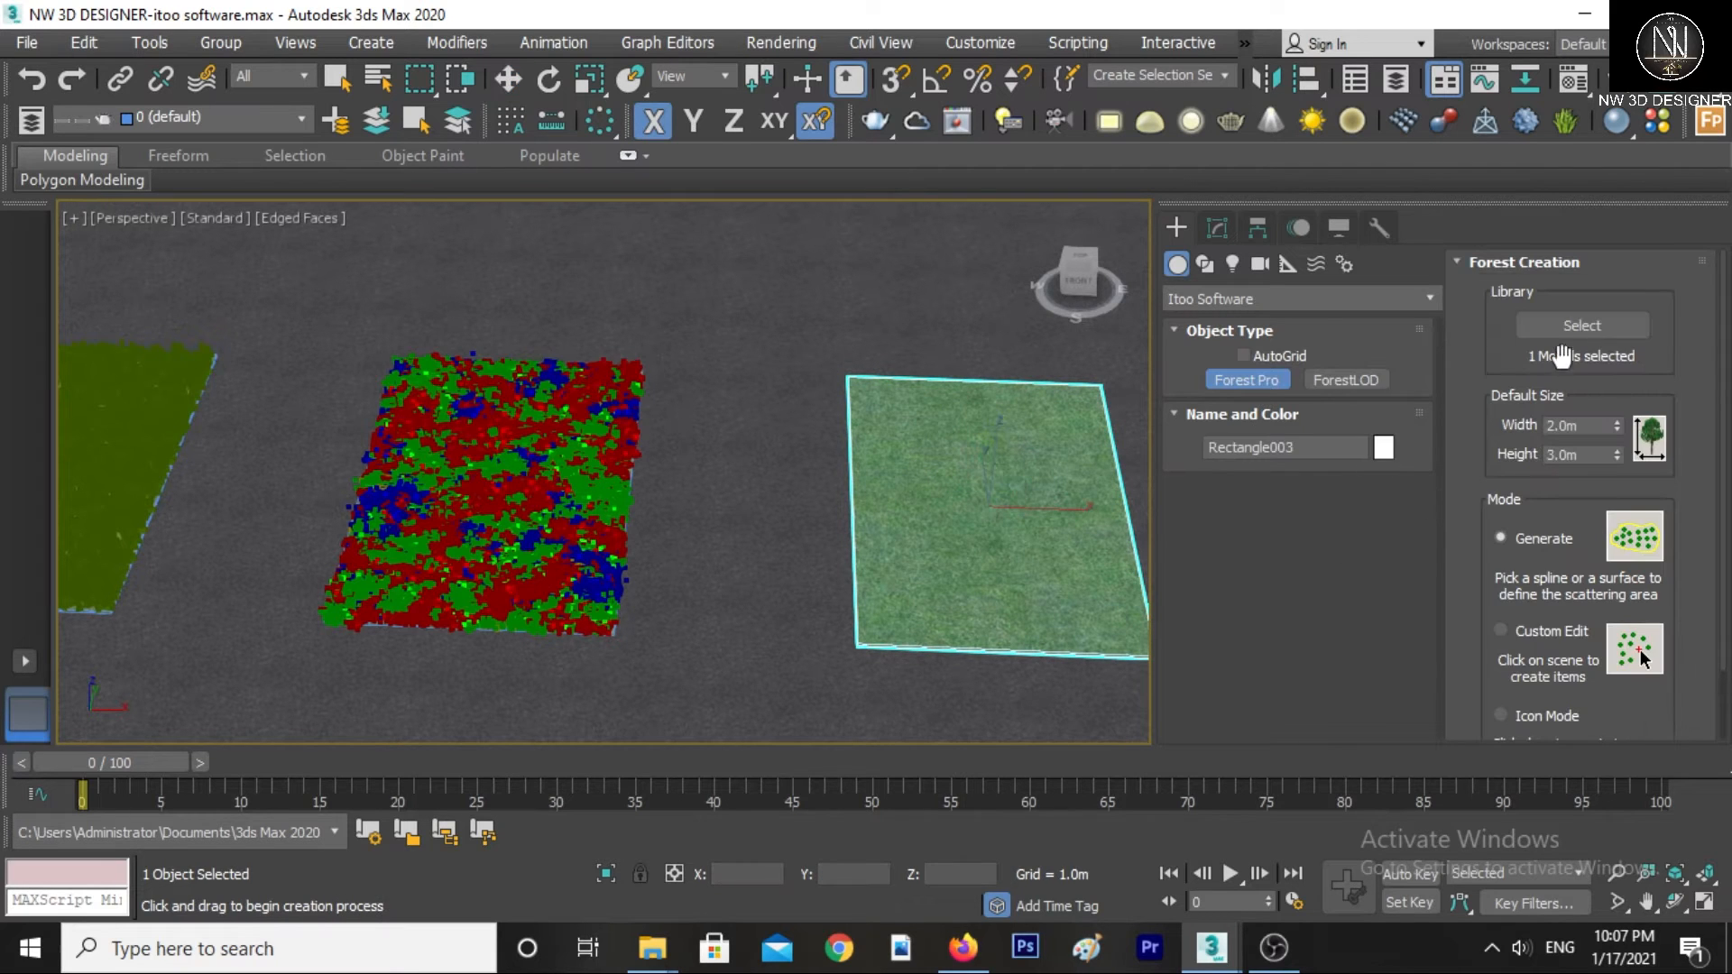
left_click(1582, 324)
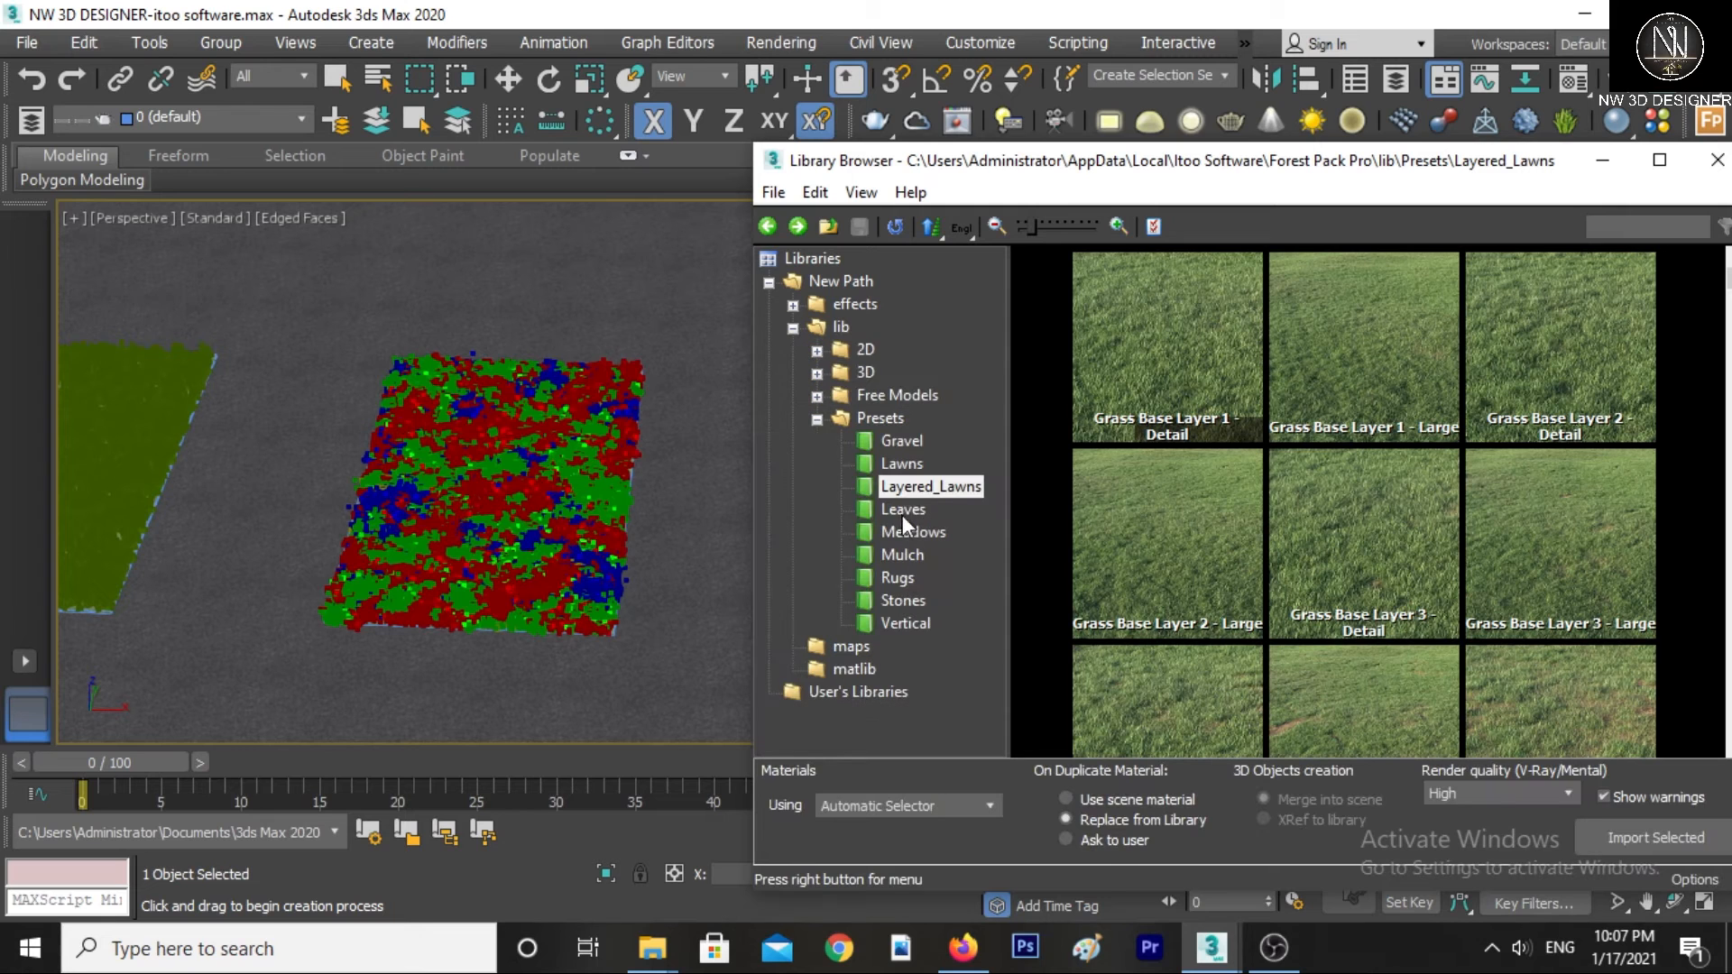
left_click(903, 510)
left_click(888, 531)
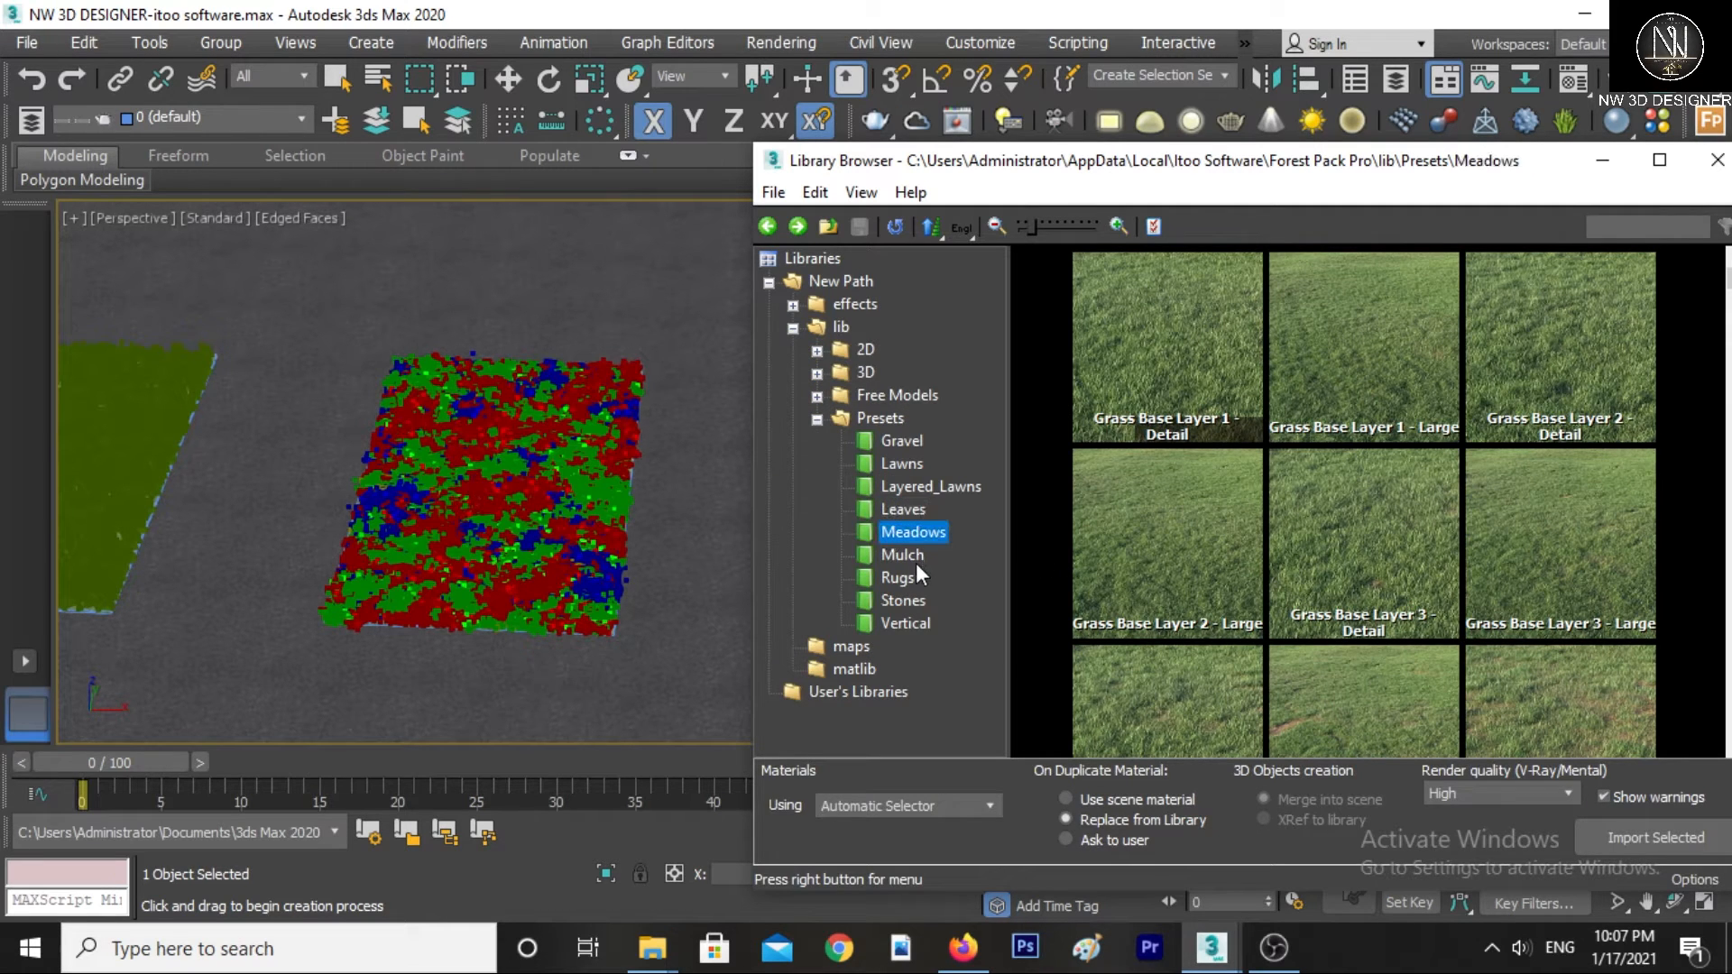
scroll(1203, 582, "down", 6)
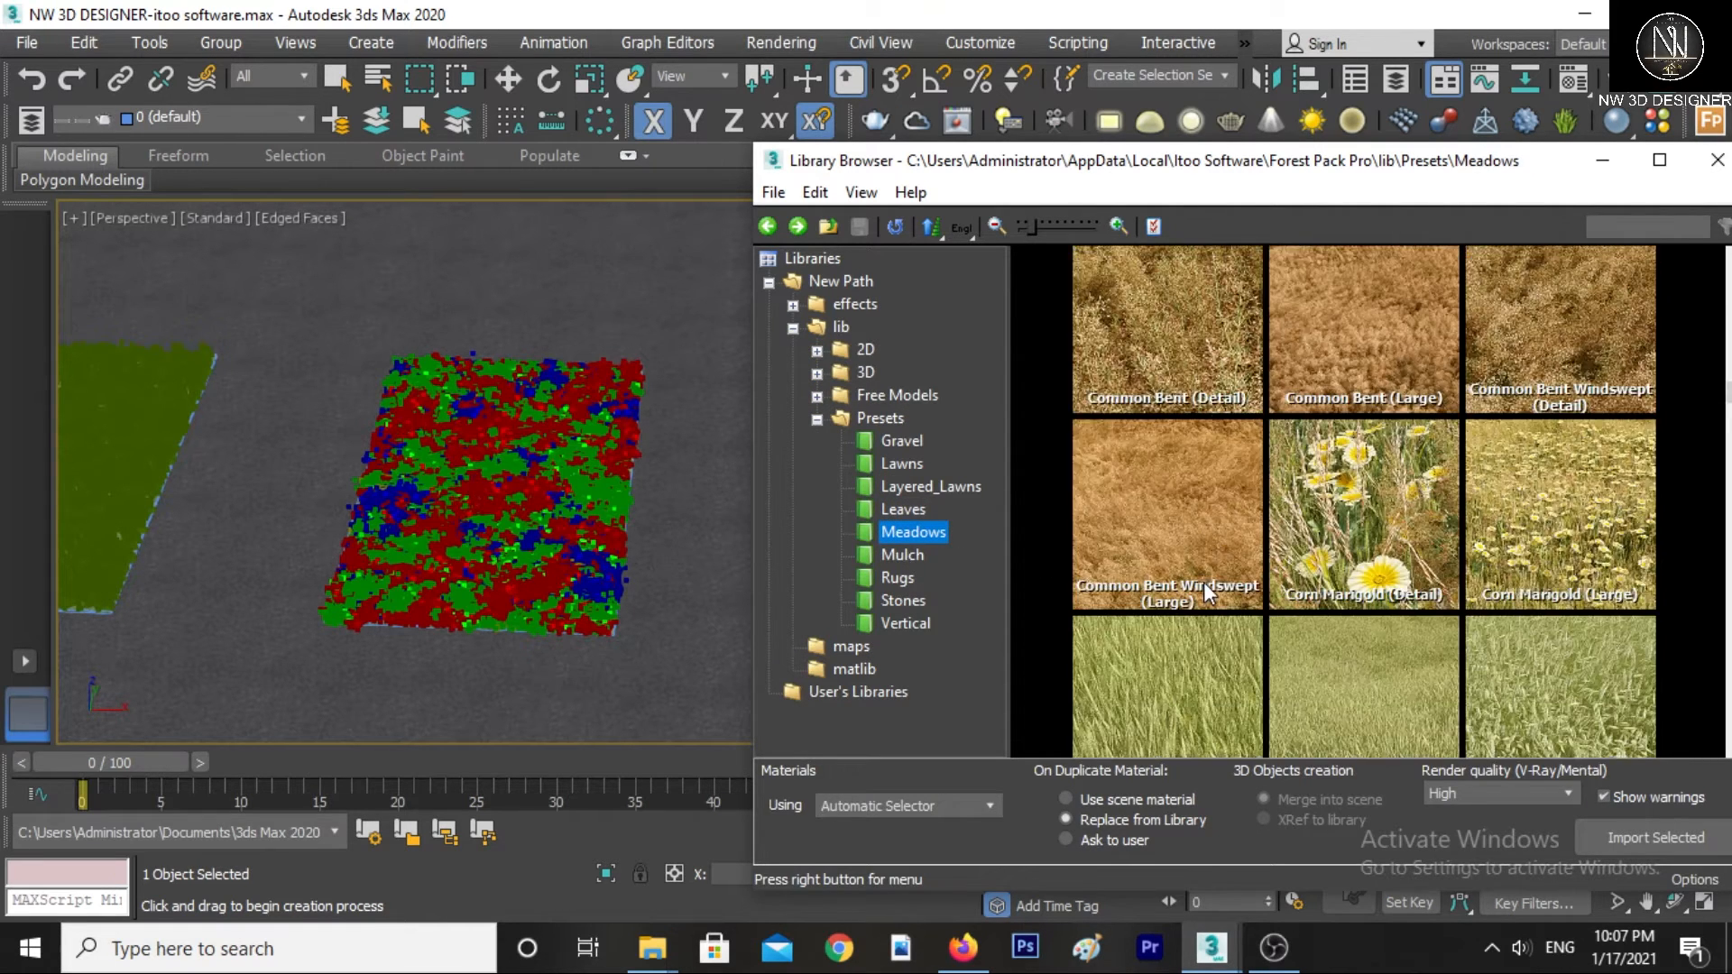
scroll(1203, 582, "down", 2)
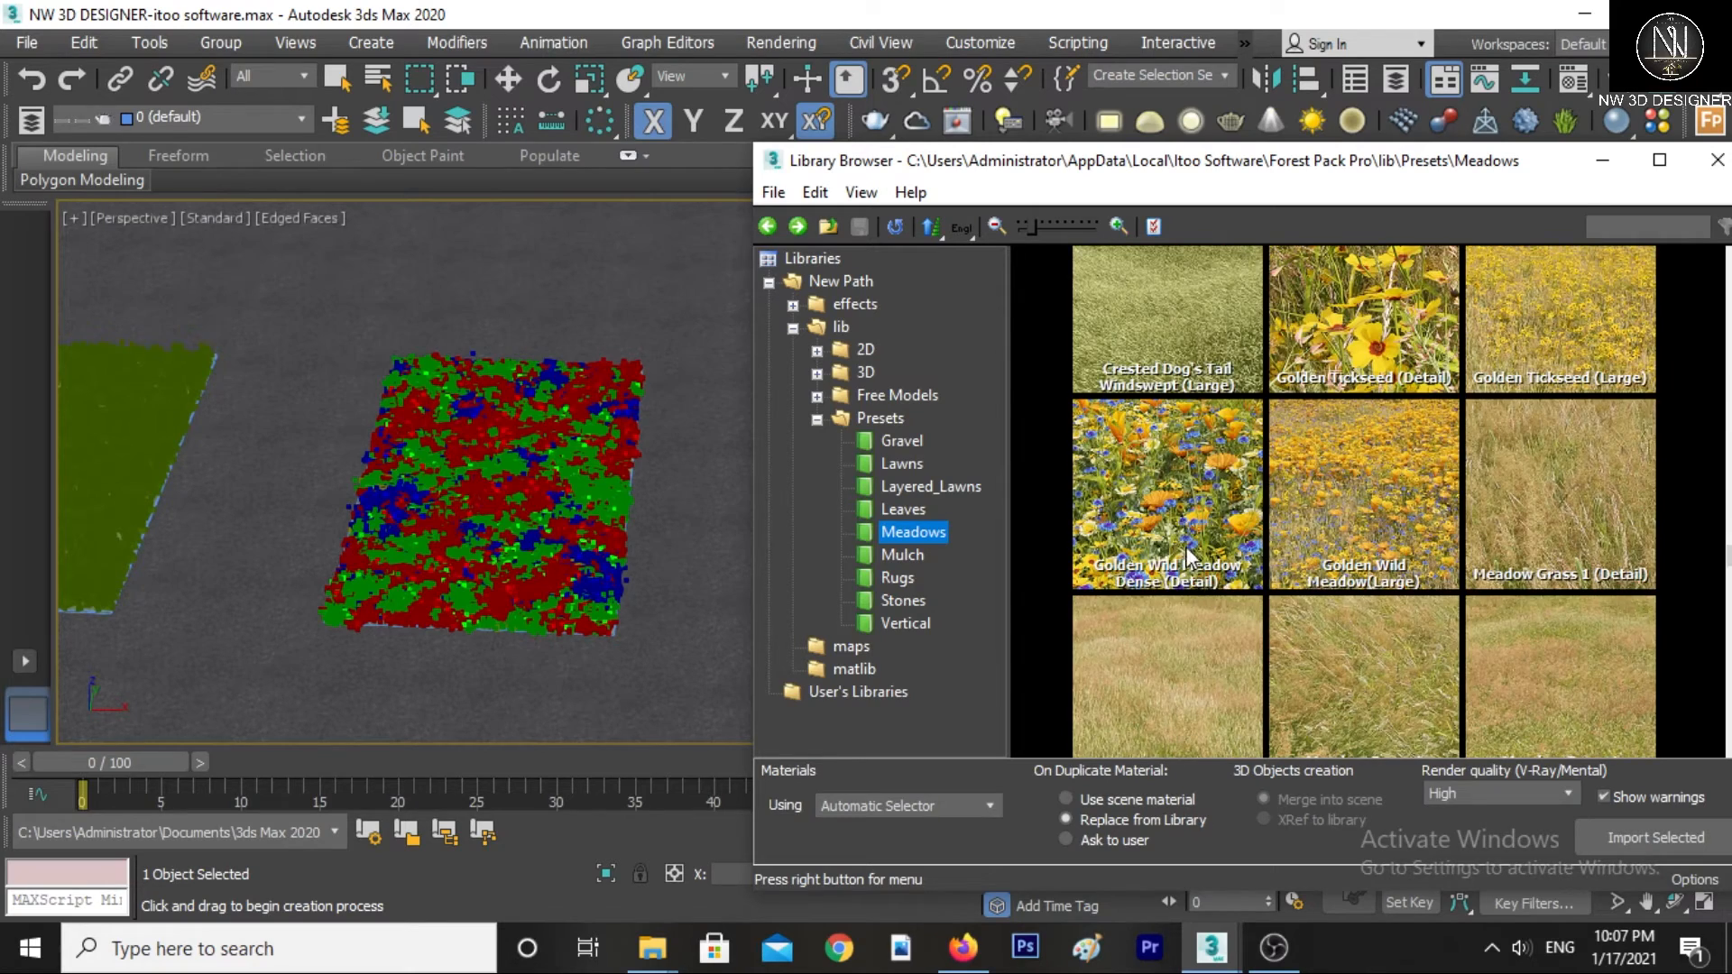
double_click(1182, 456)
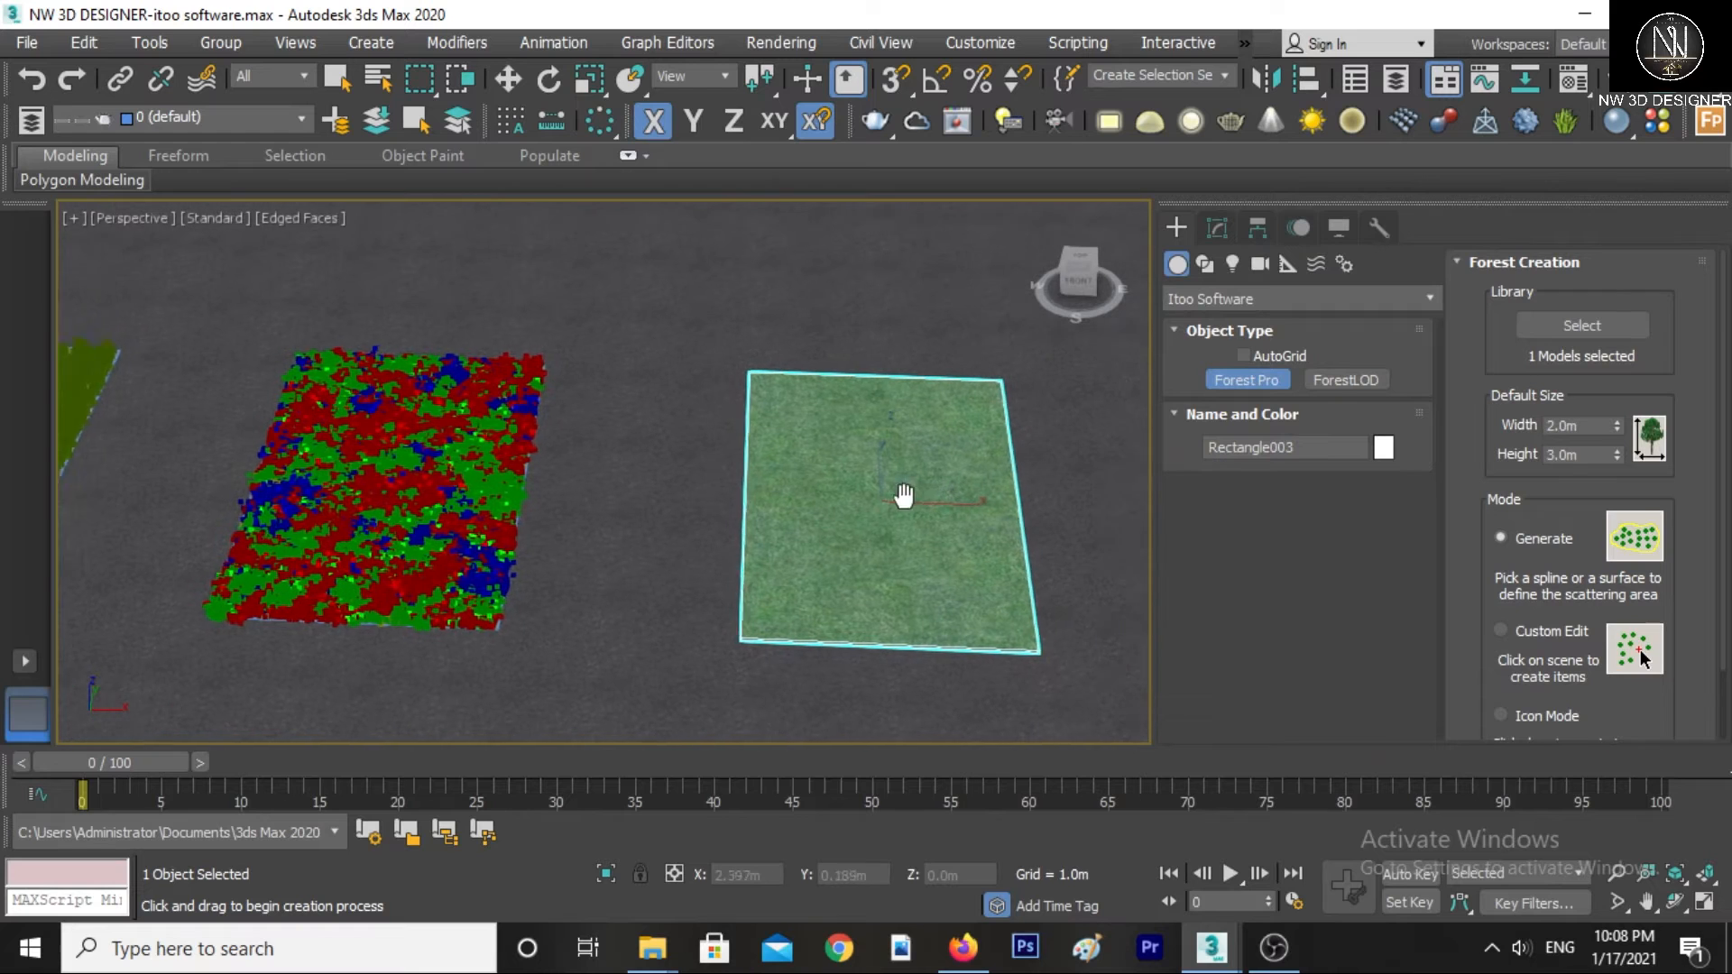
- Scatter the wildflower meadow over the third rectangle with camera clipping enabled, and activate the Move tool to view it from a lower angle
middle_click_drag(904, 495, 858, 495)
left_click(792, 507)
left_click(986, 545)
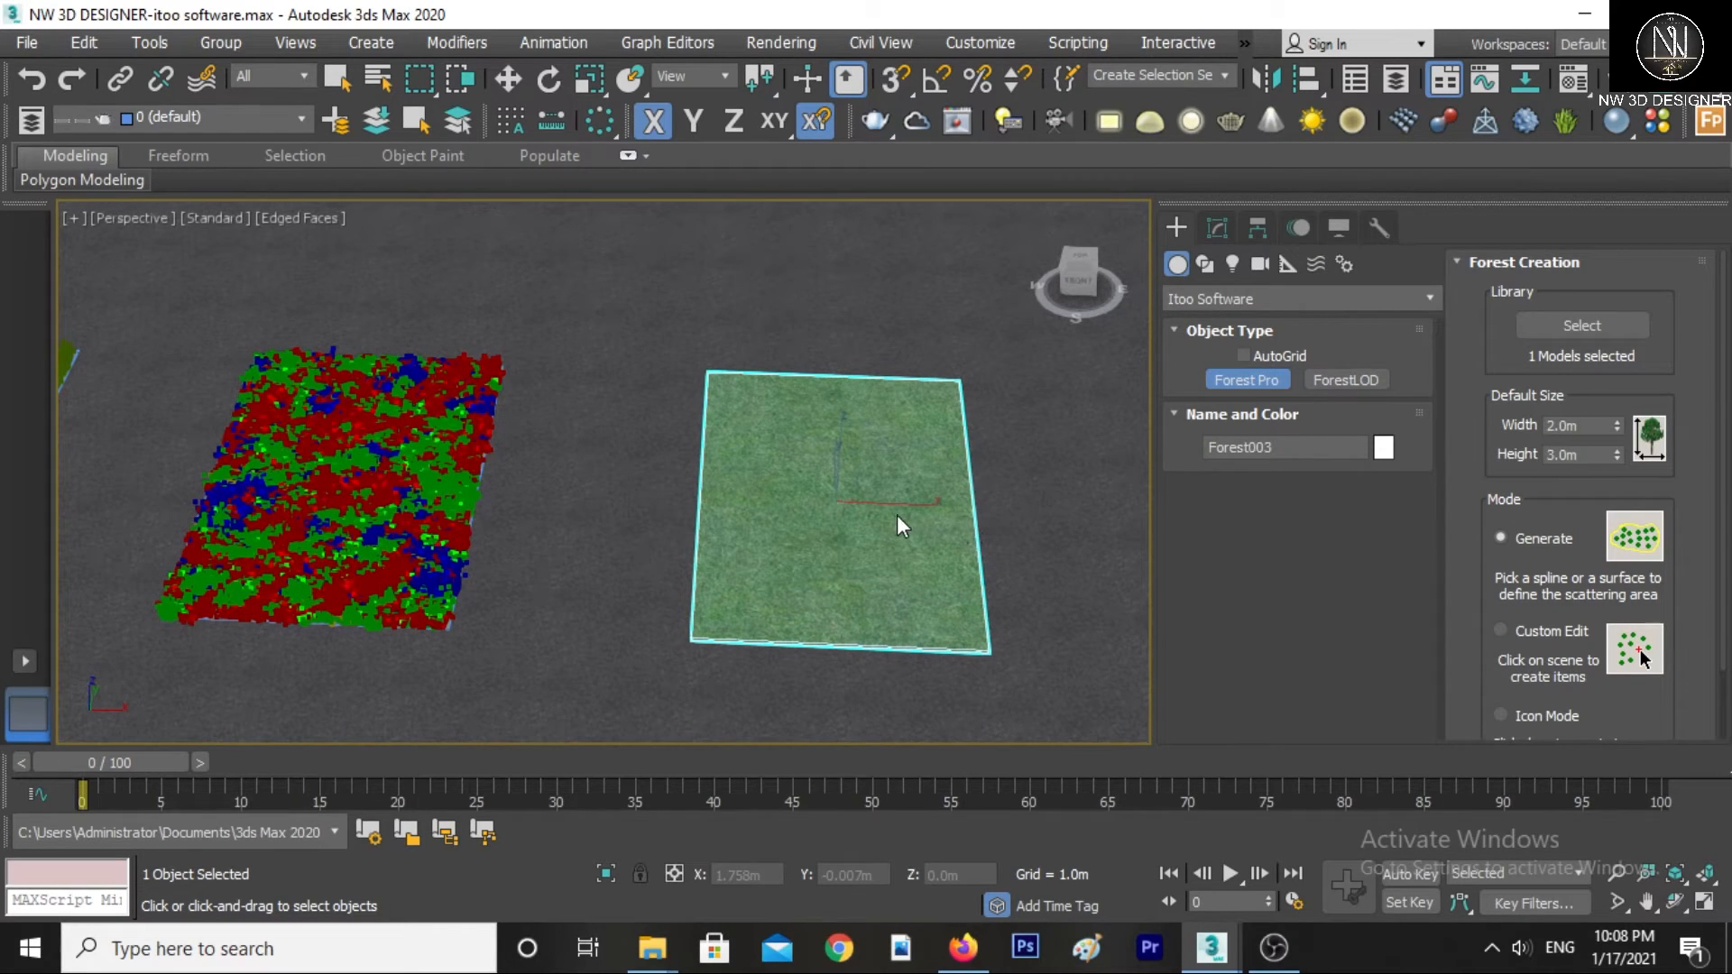
right_click(893, 478)
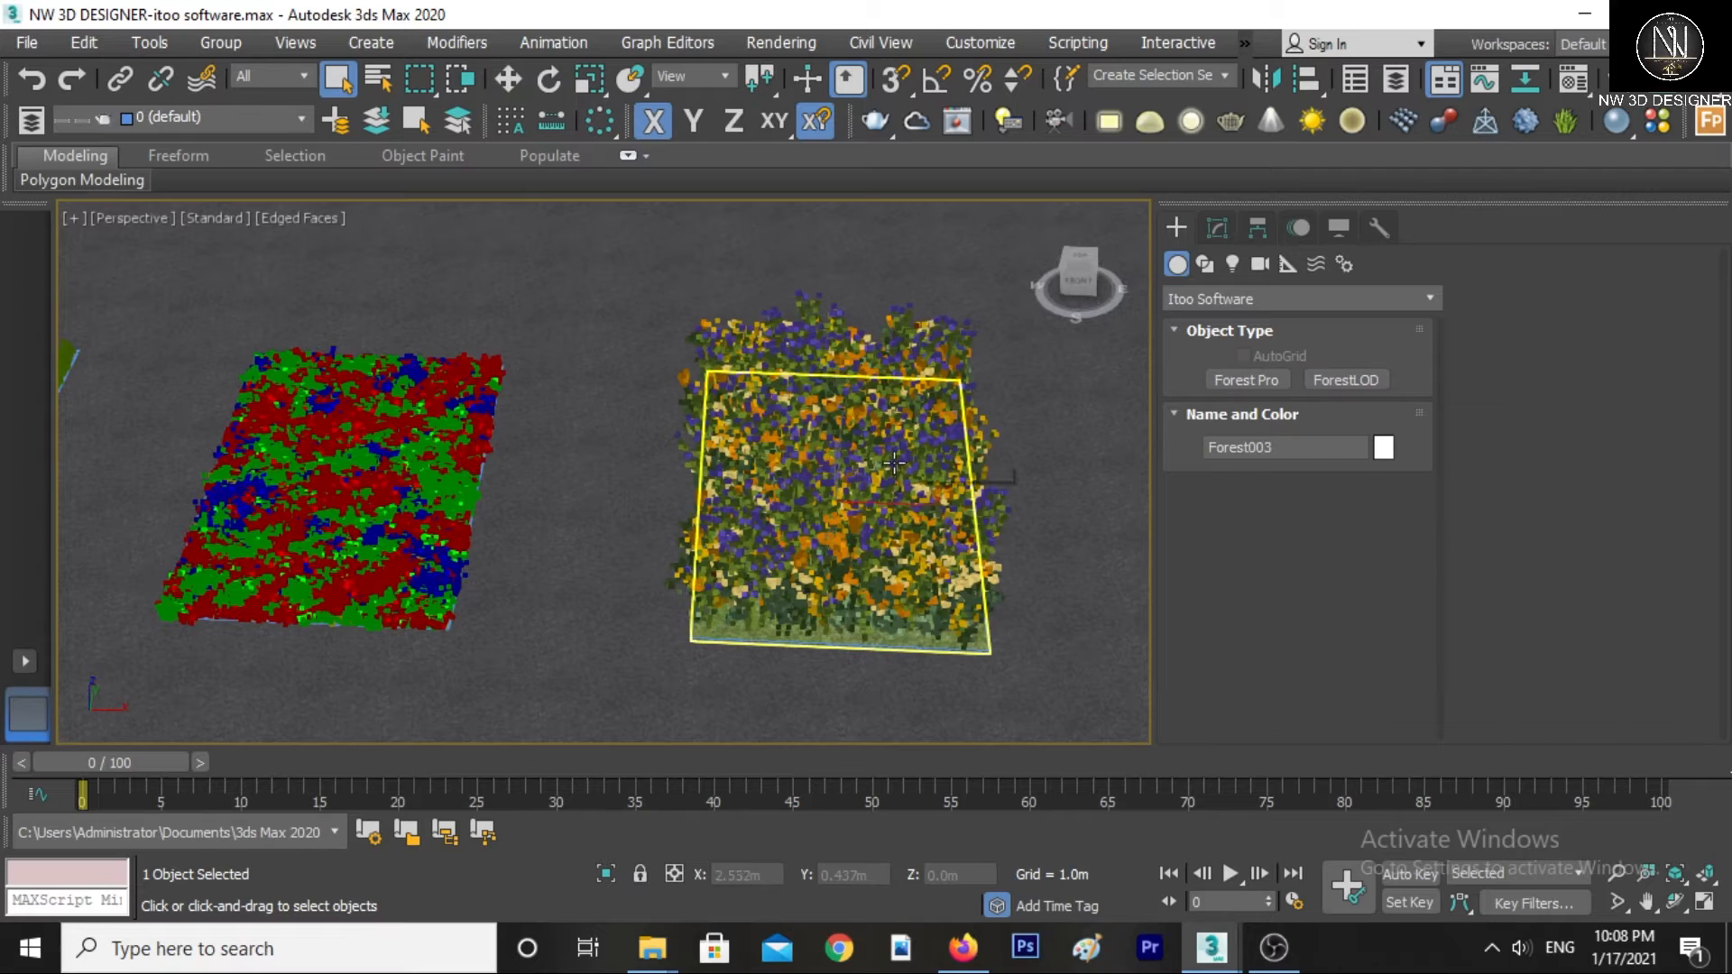
right_click(894, 464)
left_click(913, 485)
middle_click_drag(859, 534, 911, 505, "alt")
- Switch to the 7.max scene and show the last V-Ray frame buffer render from the Render Setup's frame buffer settings
mouse_move(1211, 947)
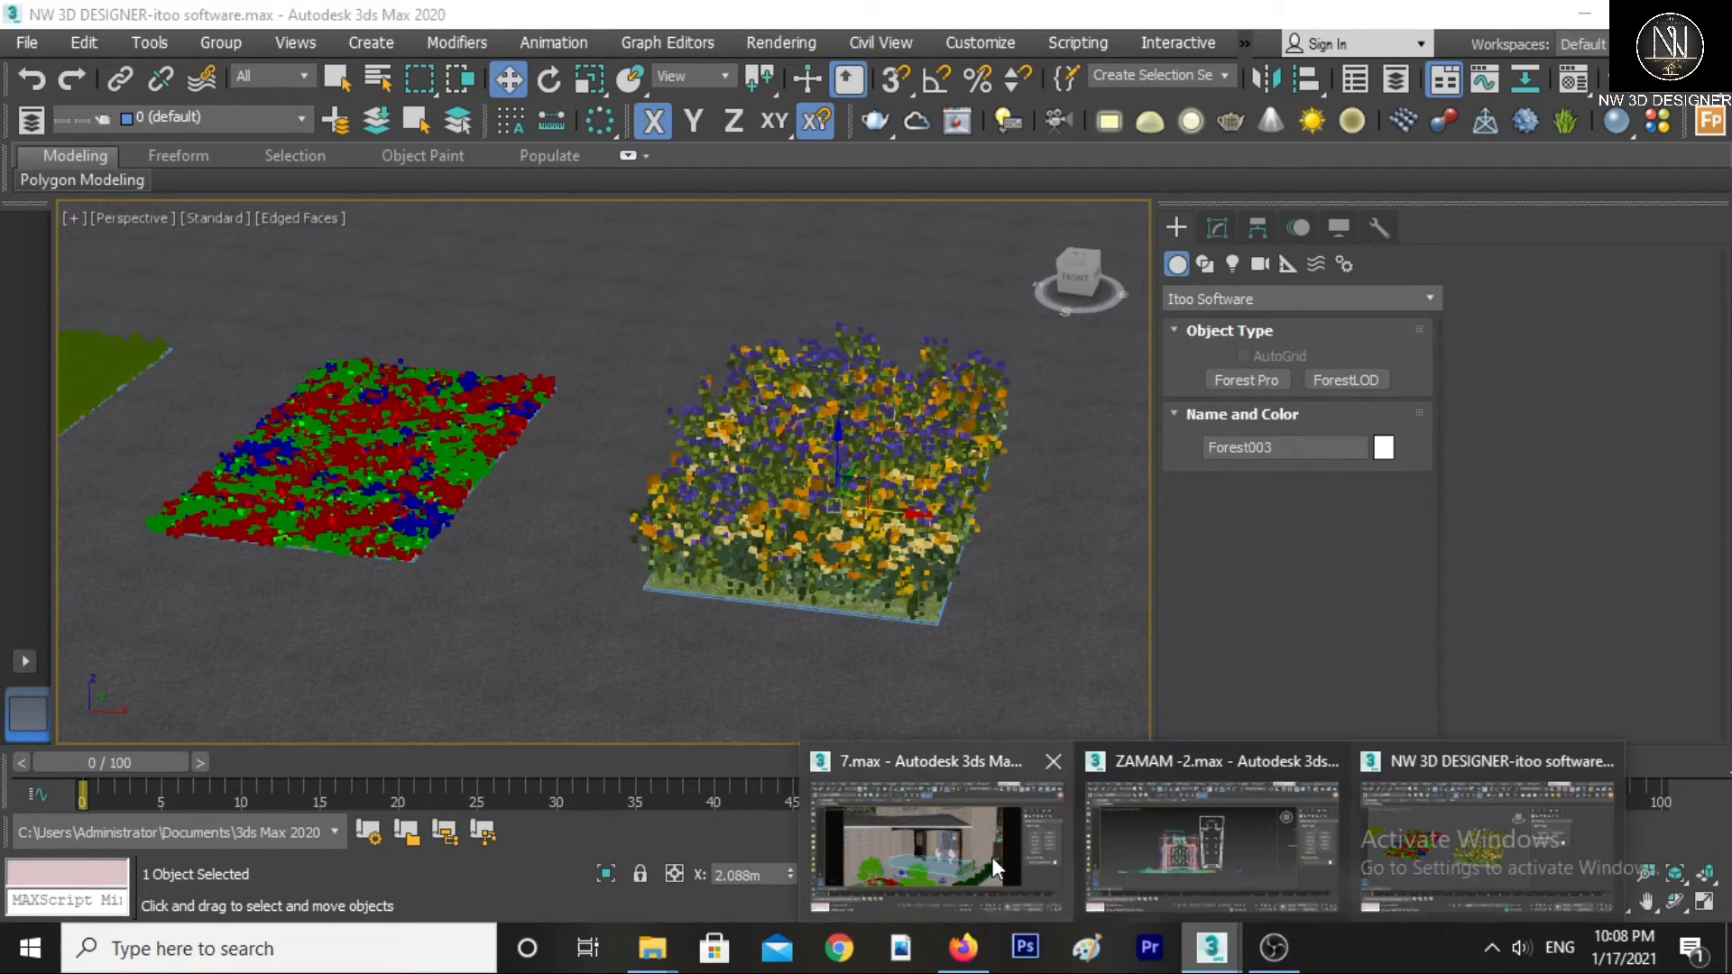
left_click(993, 857)
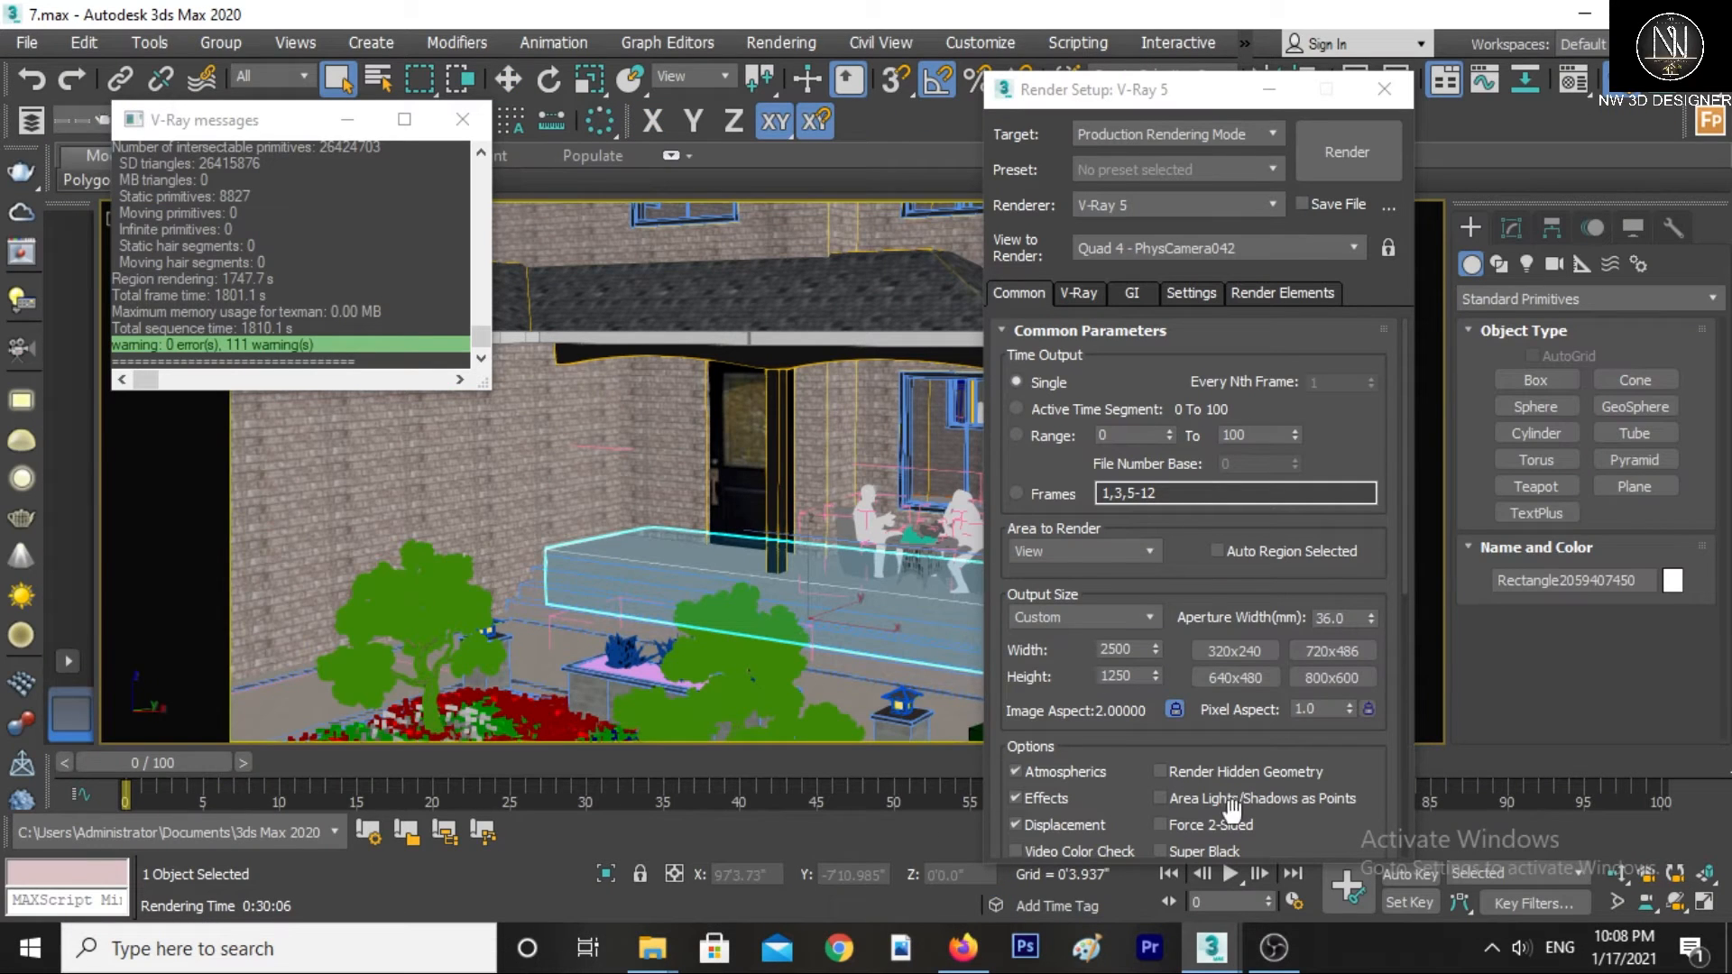
mouse_move(1226, 969)
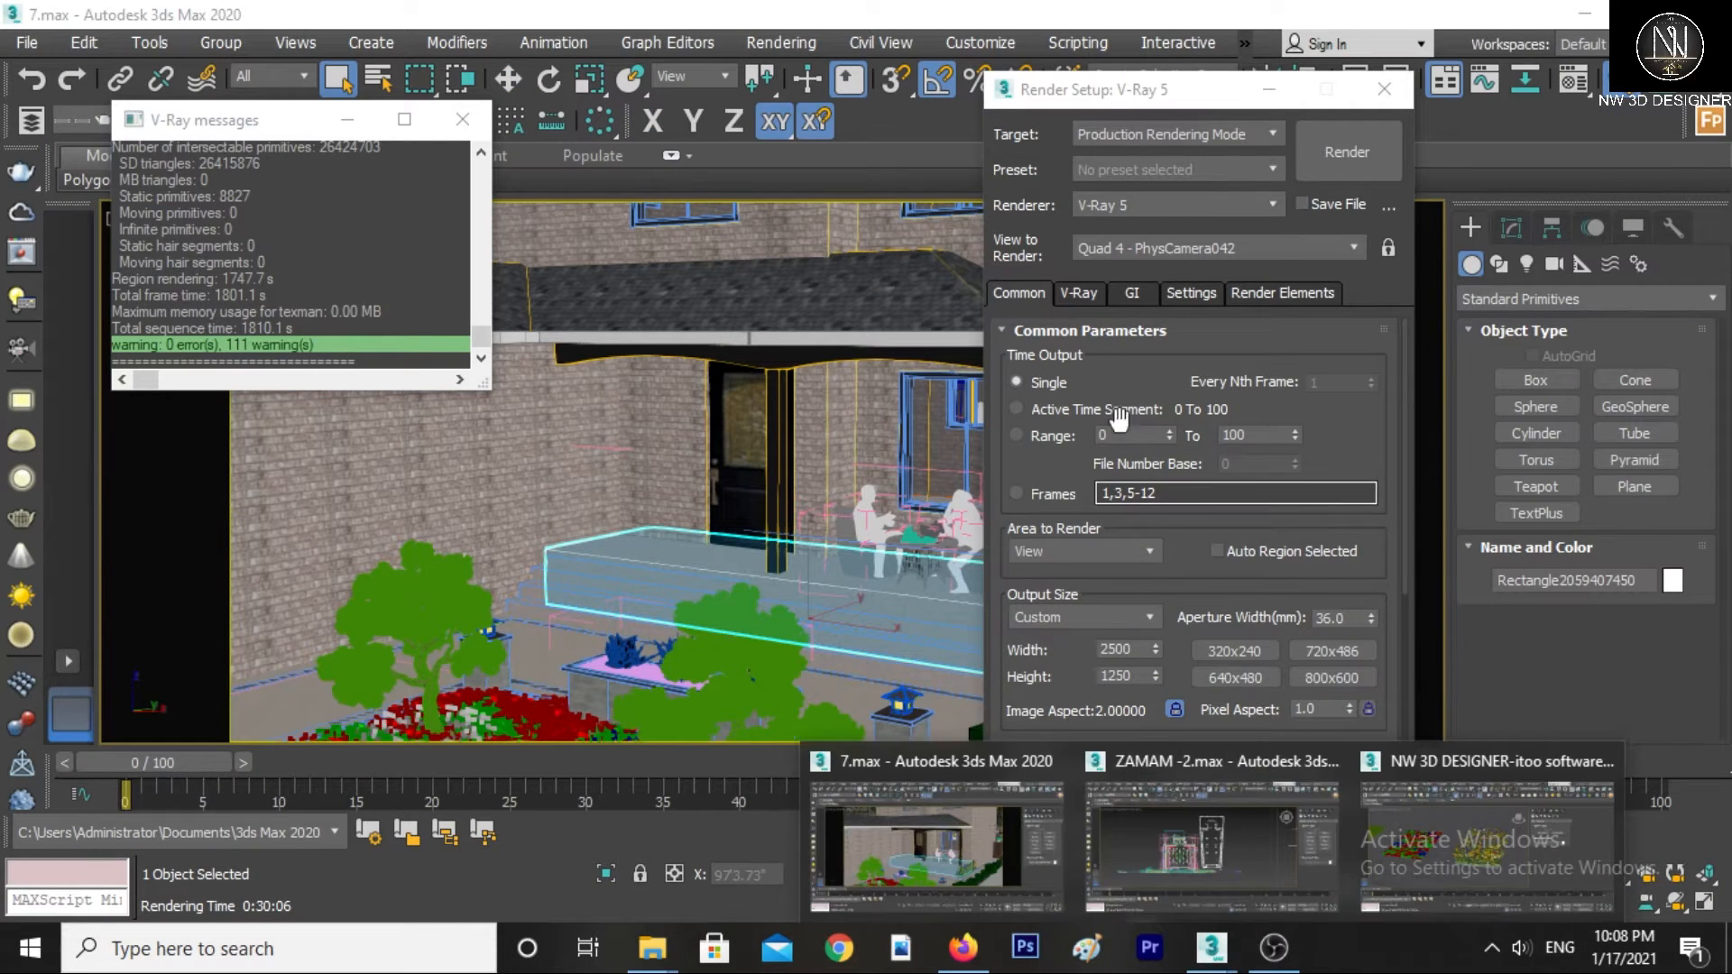
left_click(1081, 292)
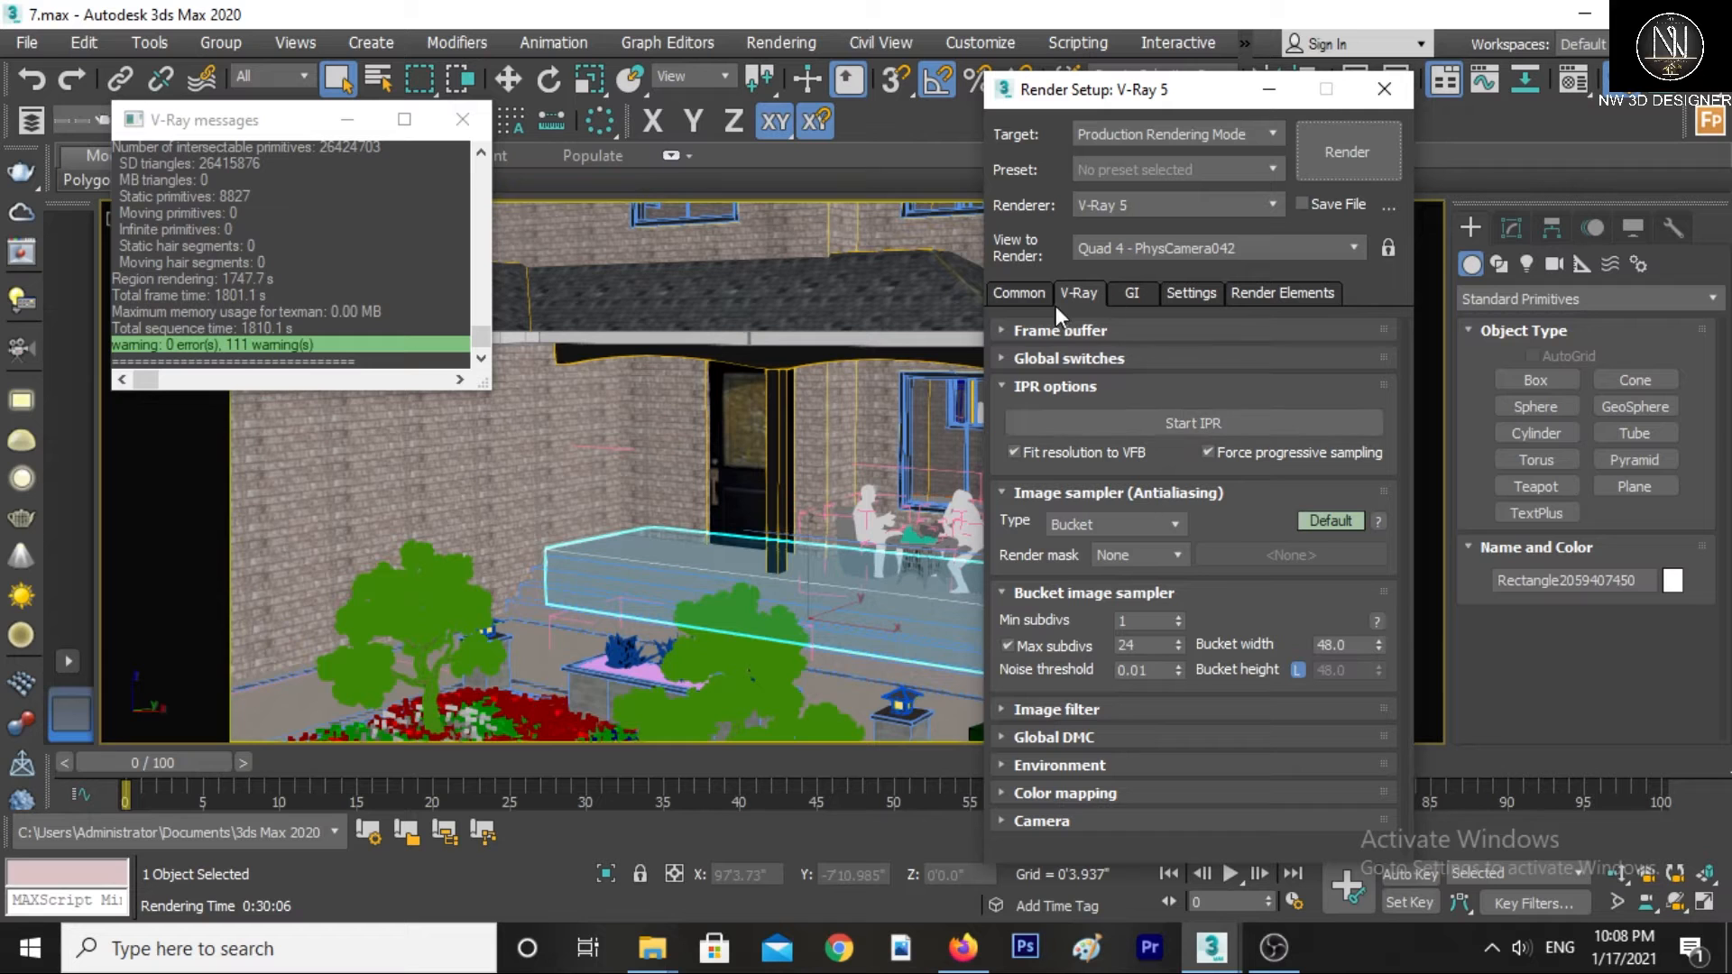
left_click(1043, 357)
left_click(1042, 357)
left_click(1046, 330)
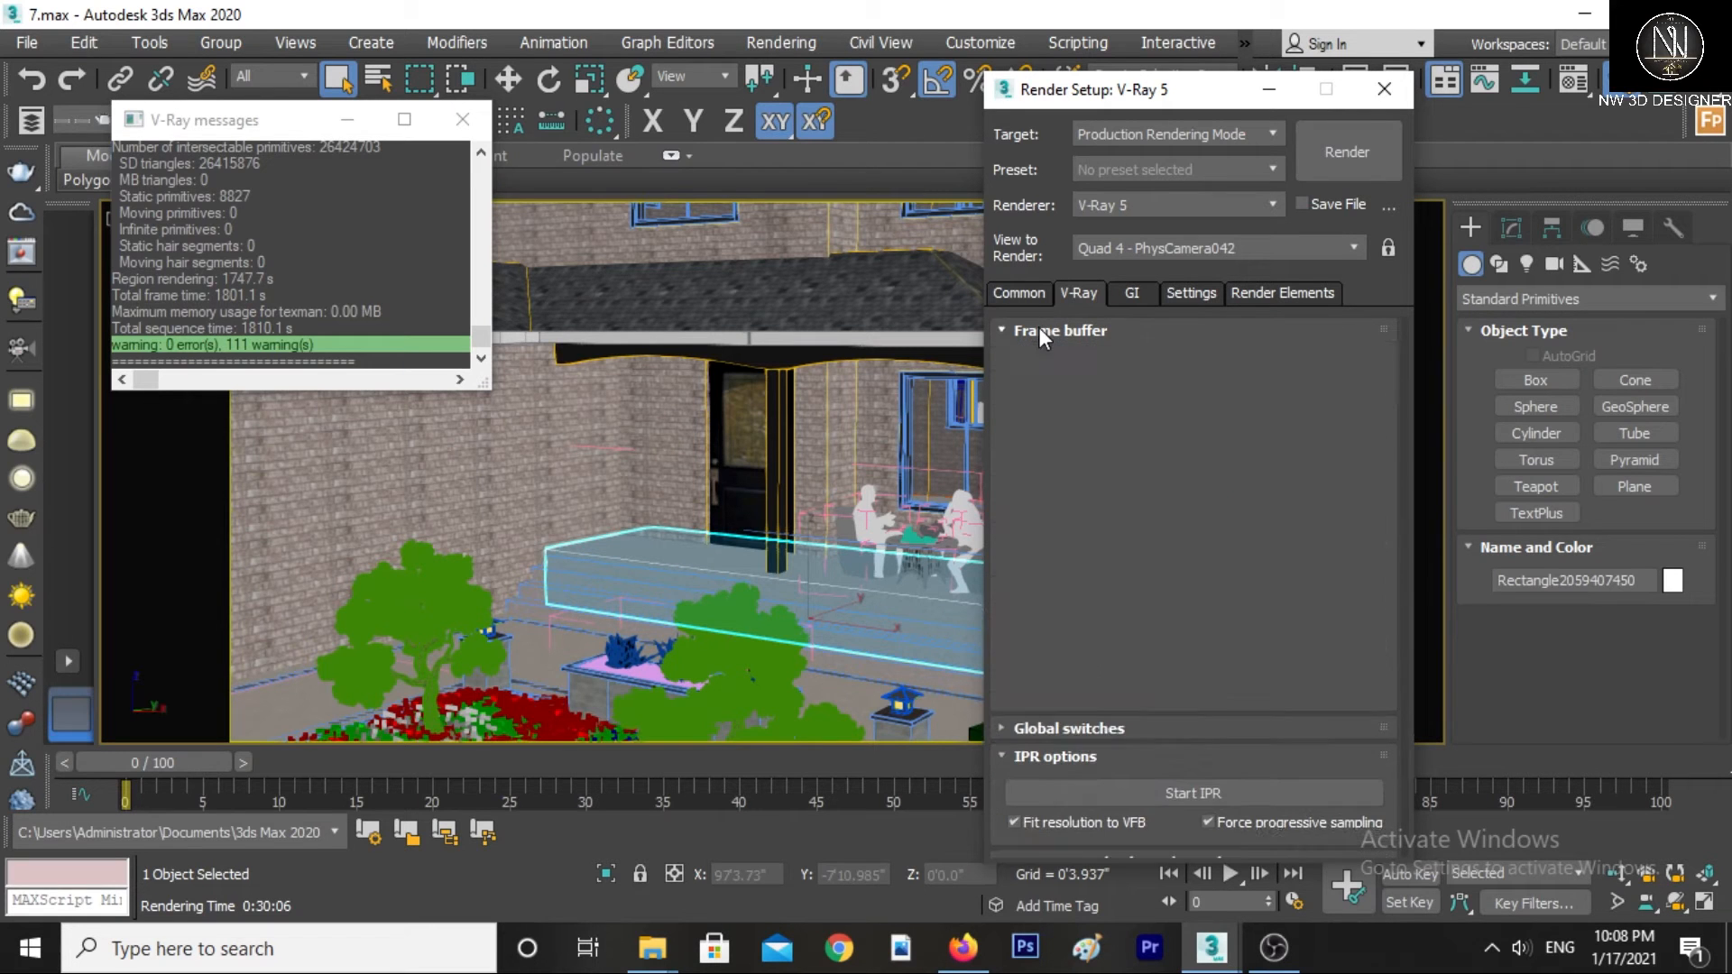
left_click(1260, 376)
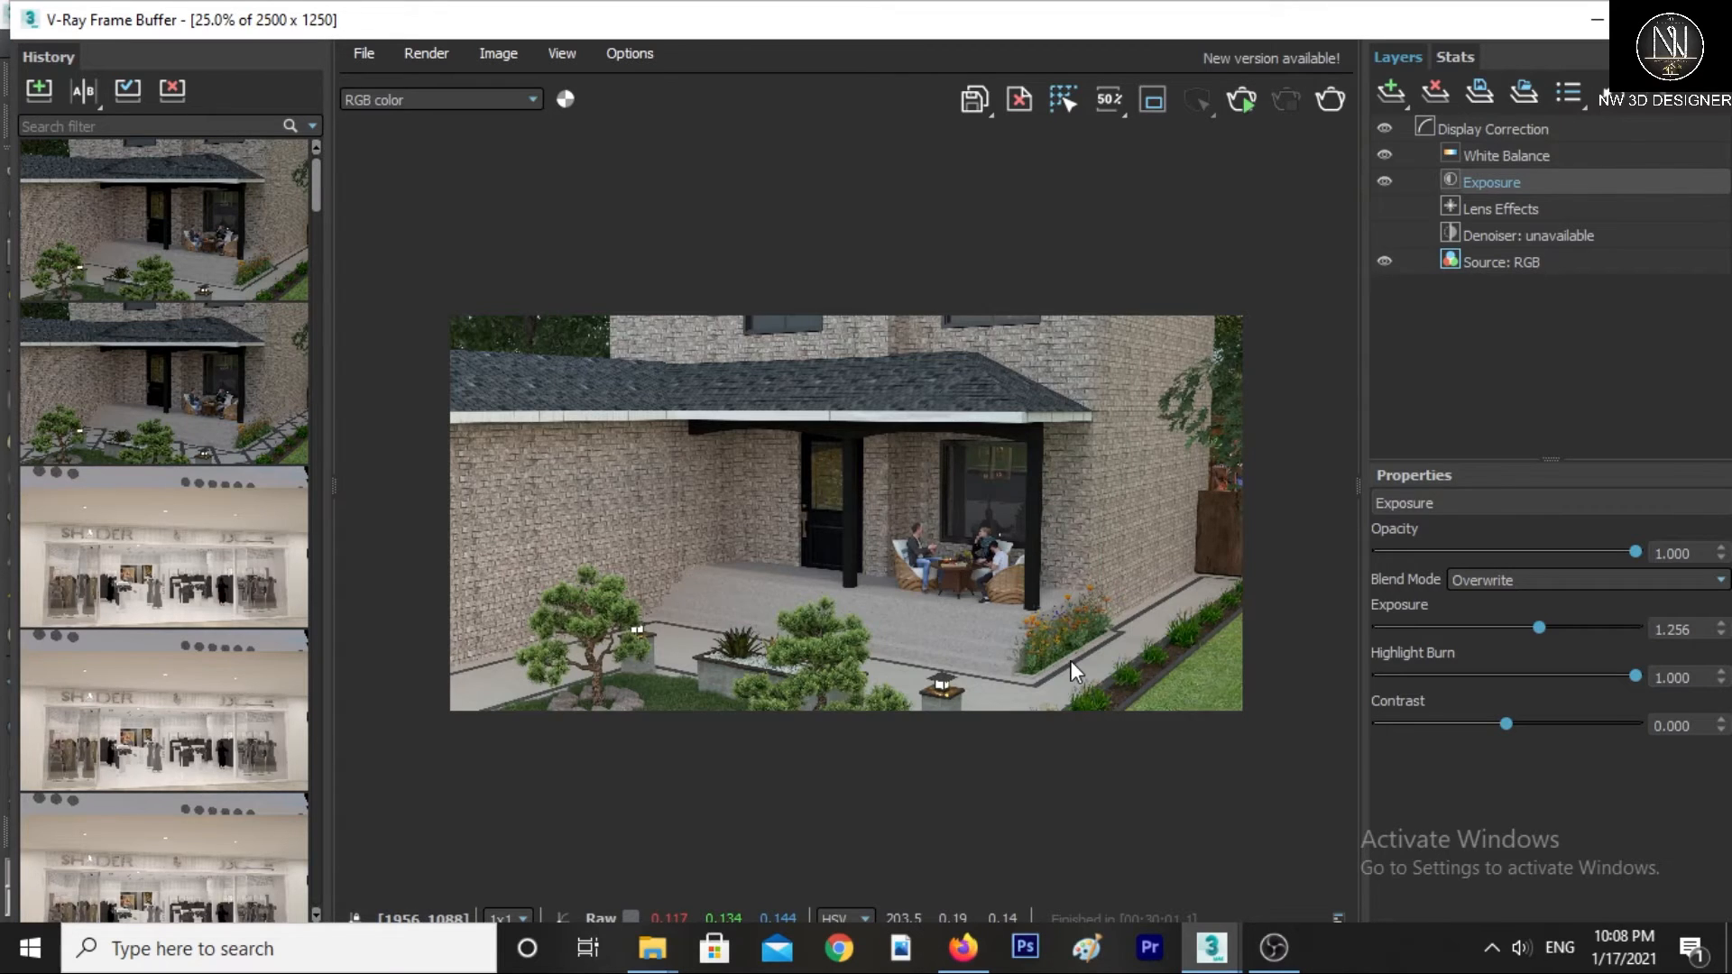
- Examine the flower bed beside the porch and the grass around the bonsai tree up close in the finished render
scroll(1084, 691, "up", 2)
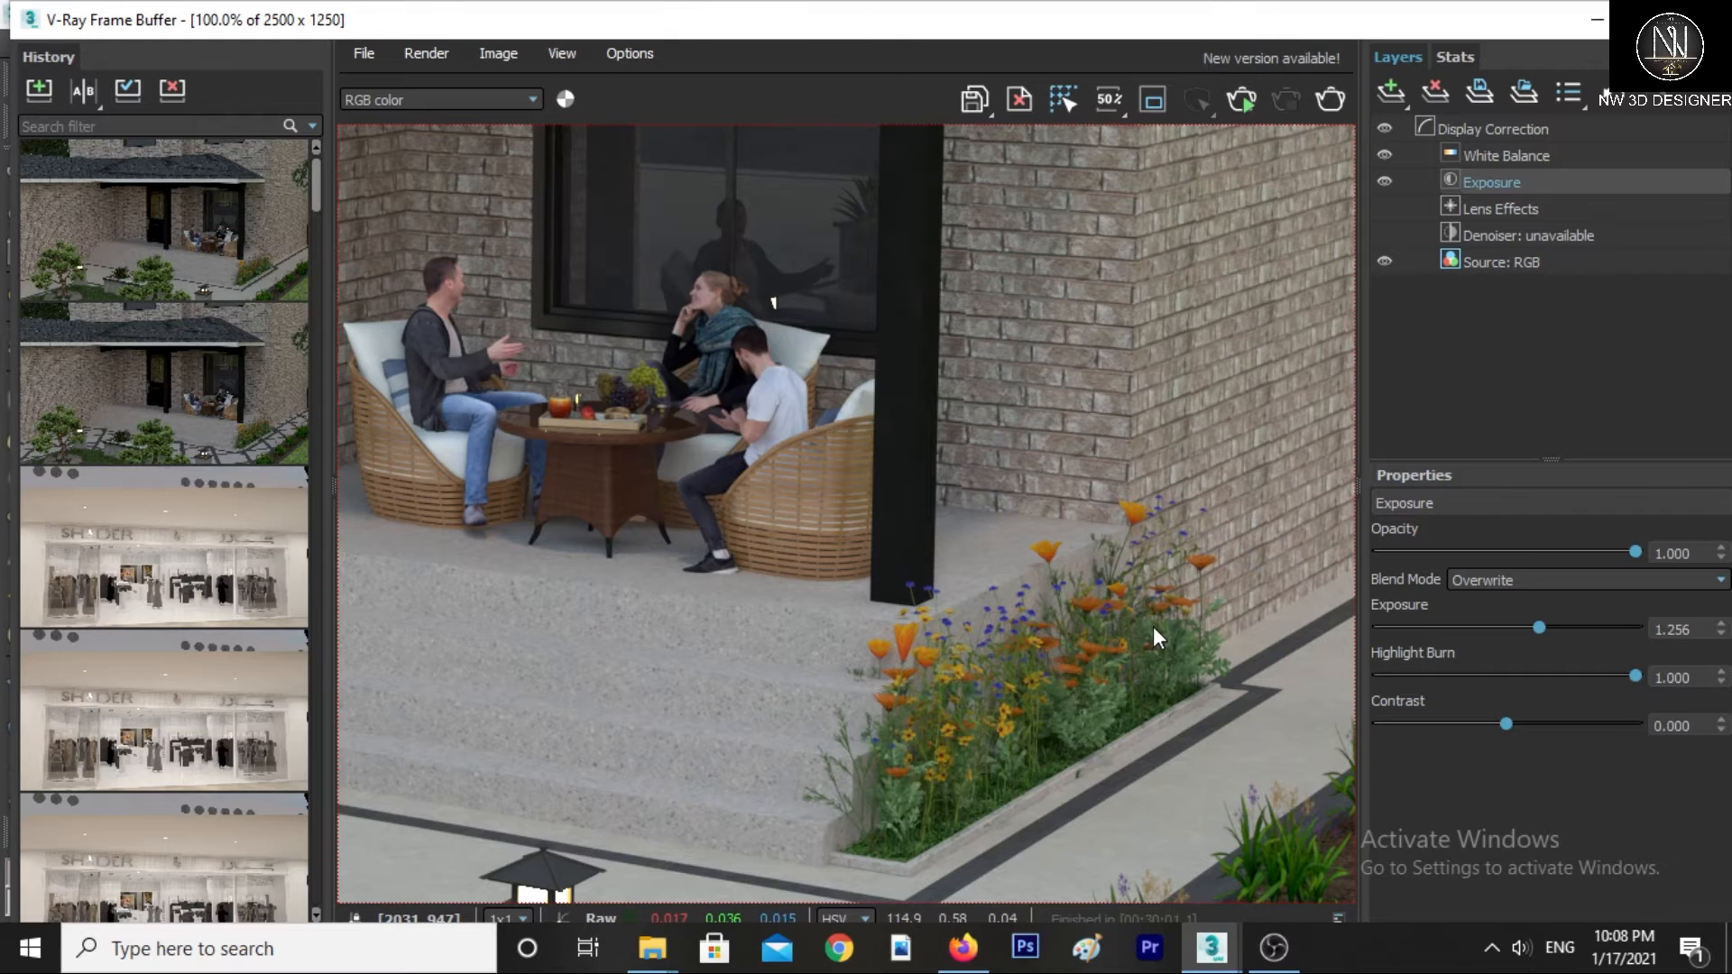
scroll(1149, 628, "down", 1)
scroll(1133, 578, "down", 1)
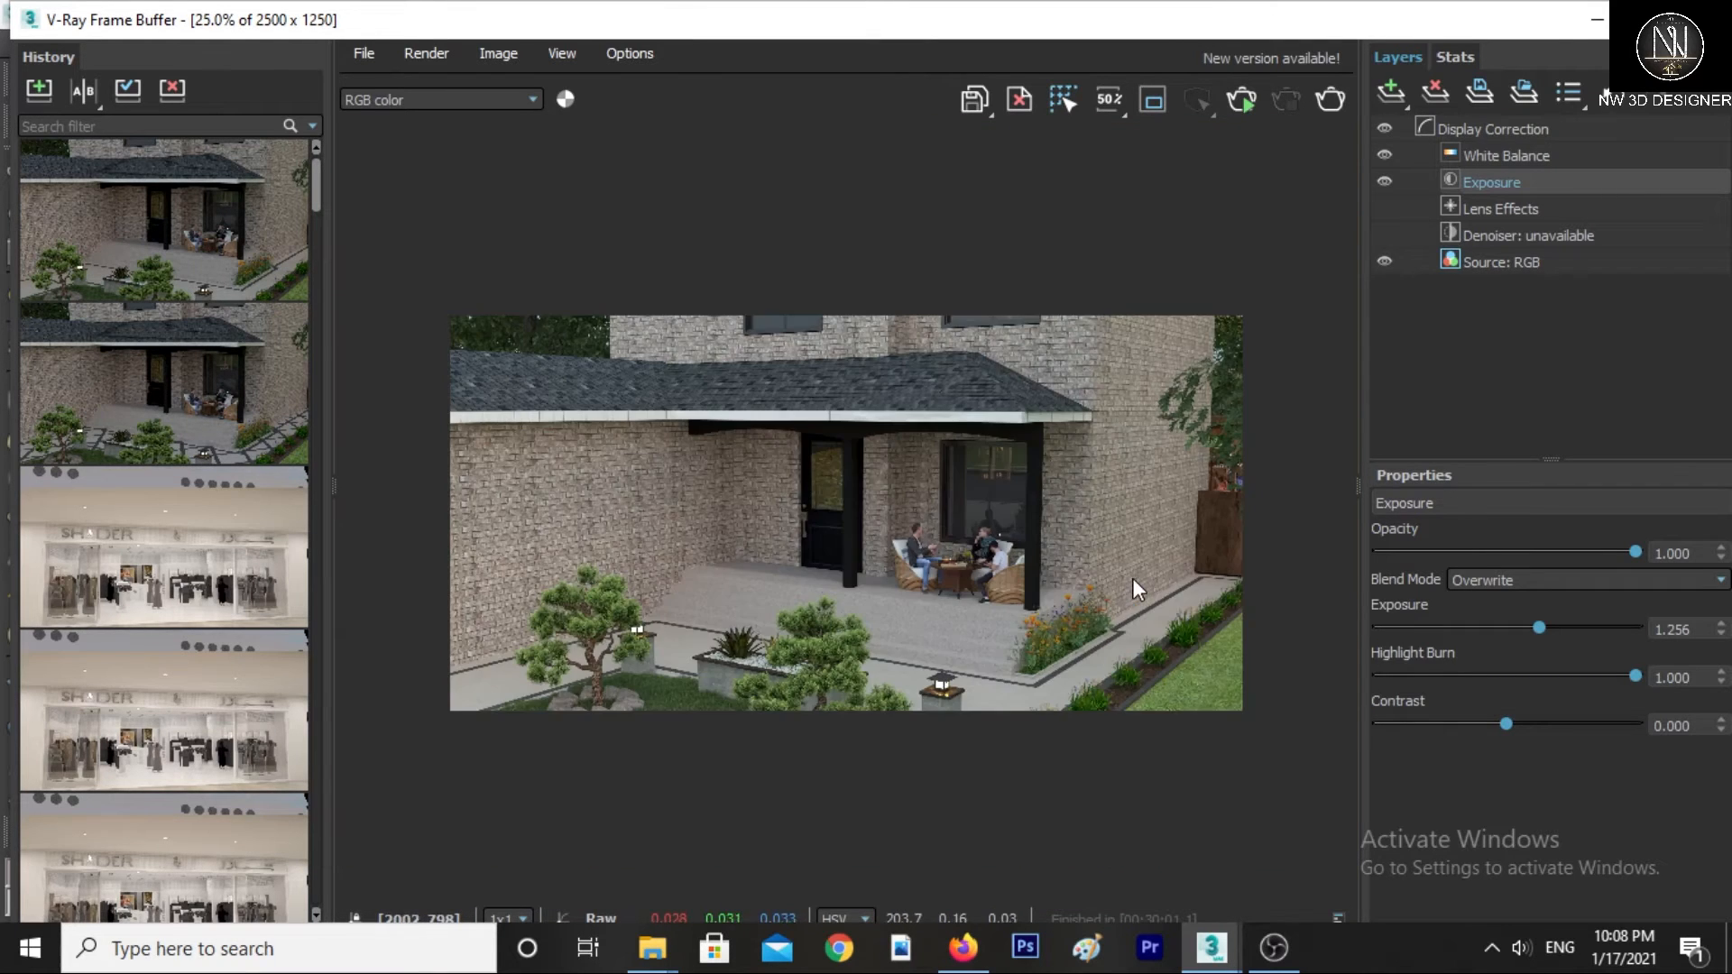
scroll(582, 674, "up", 3)
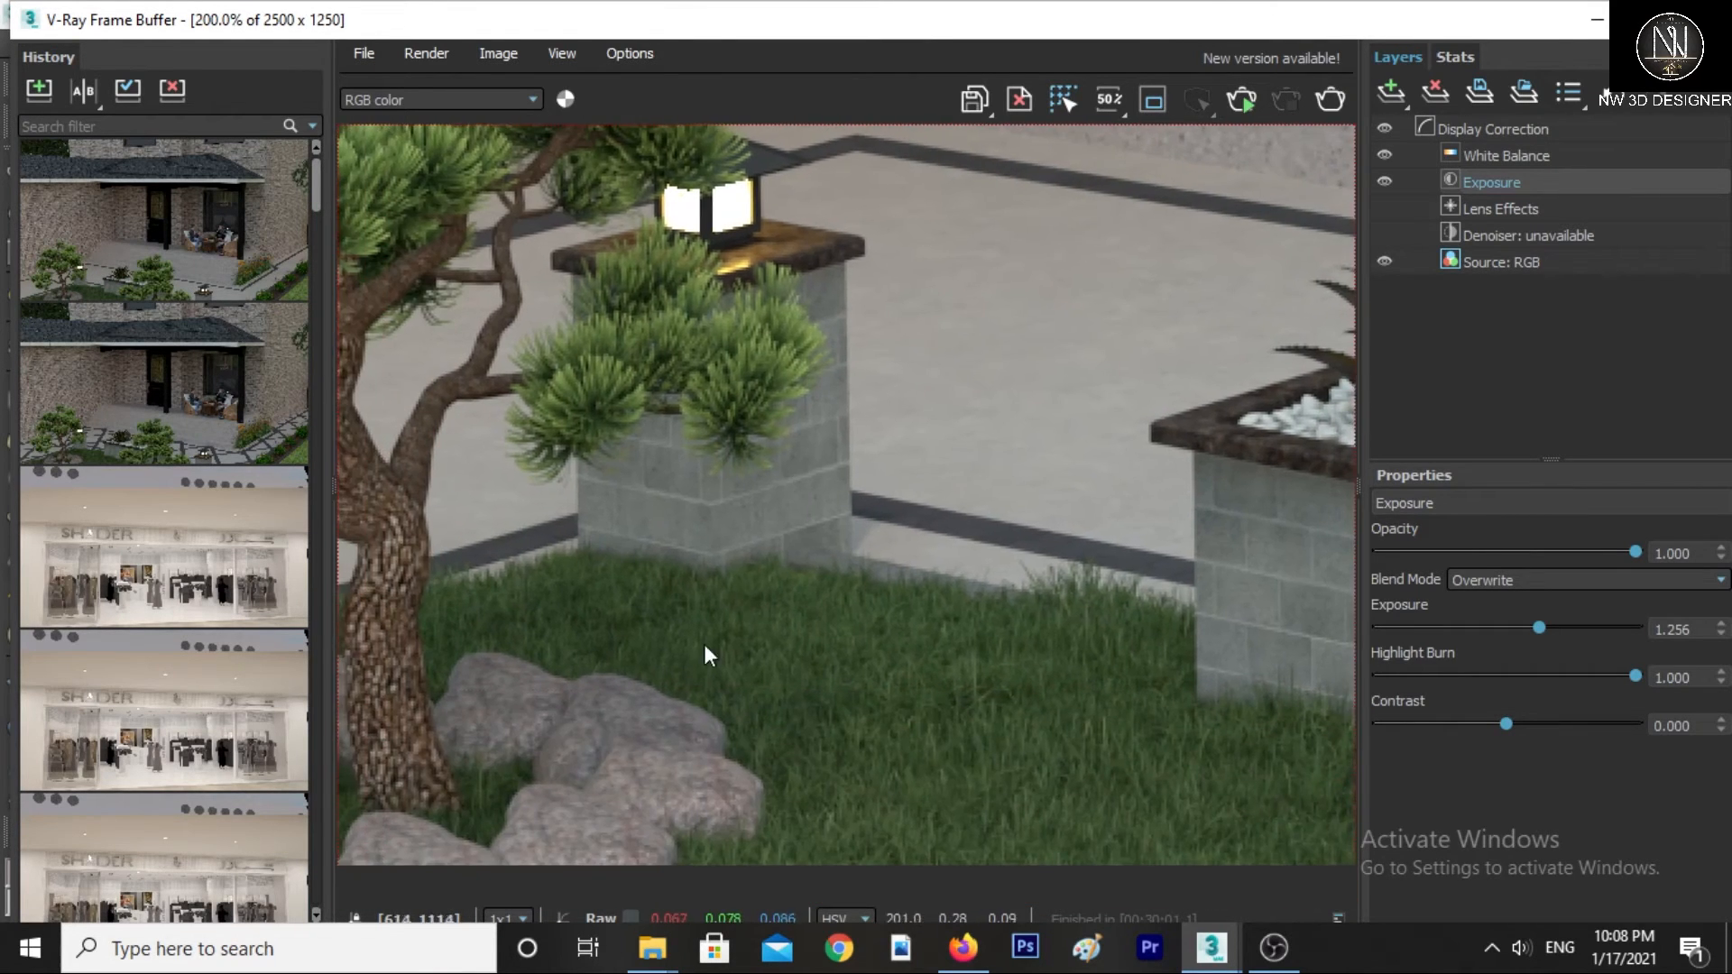
scroll(635, 685, "down", 2)
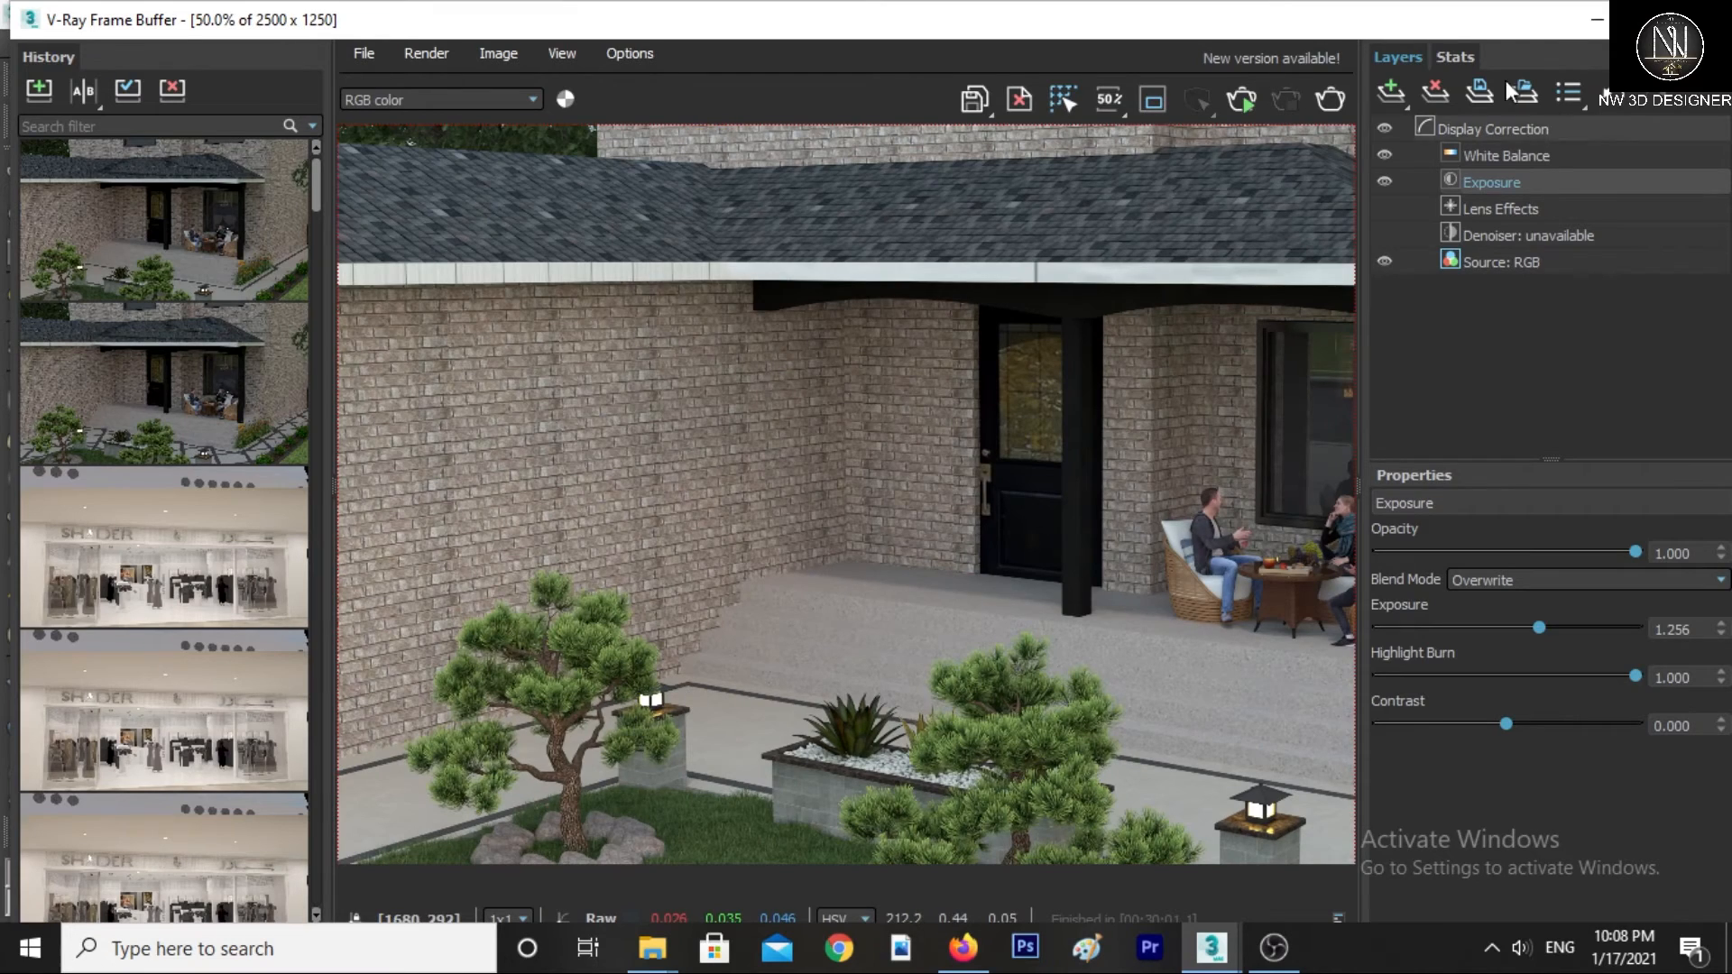
- Minimize the V-Ray frame buffer and Render Setup windows and switch back to the NW 3D DESIGNER-itoo software.max scene
left_click(1597, 19)
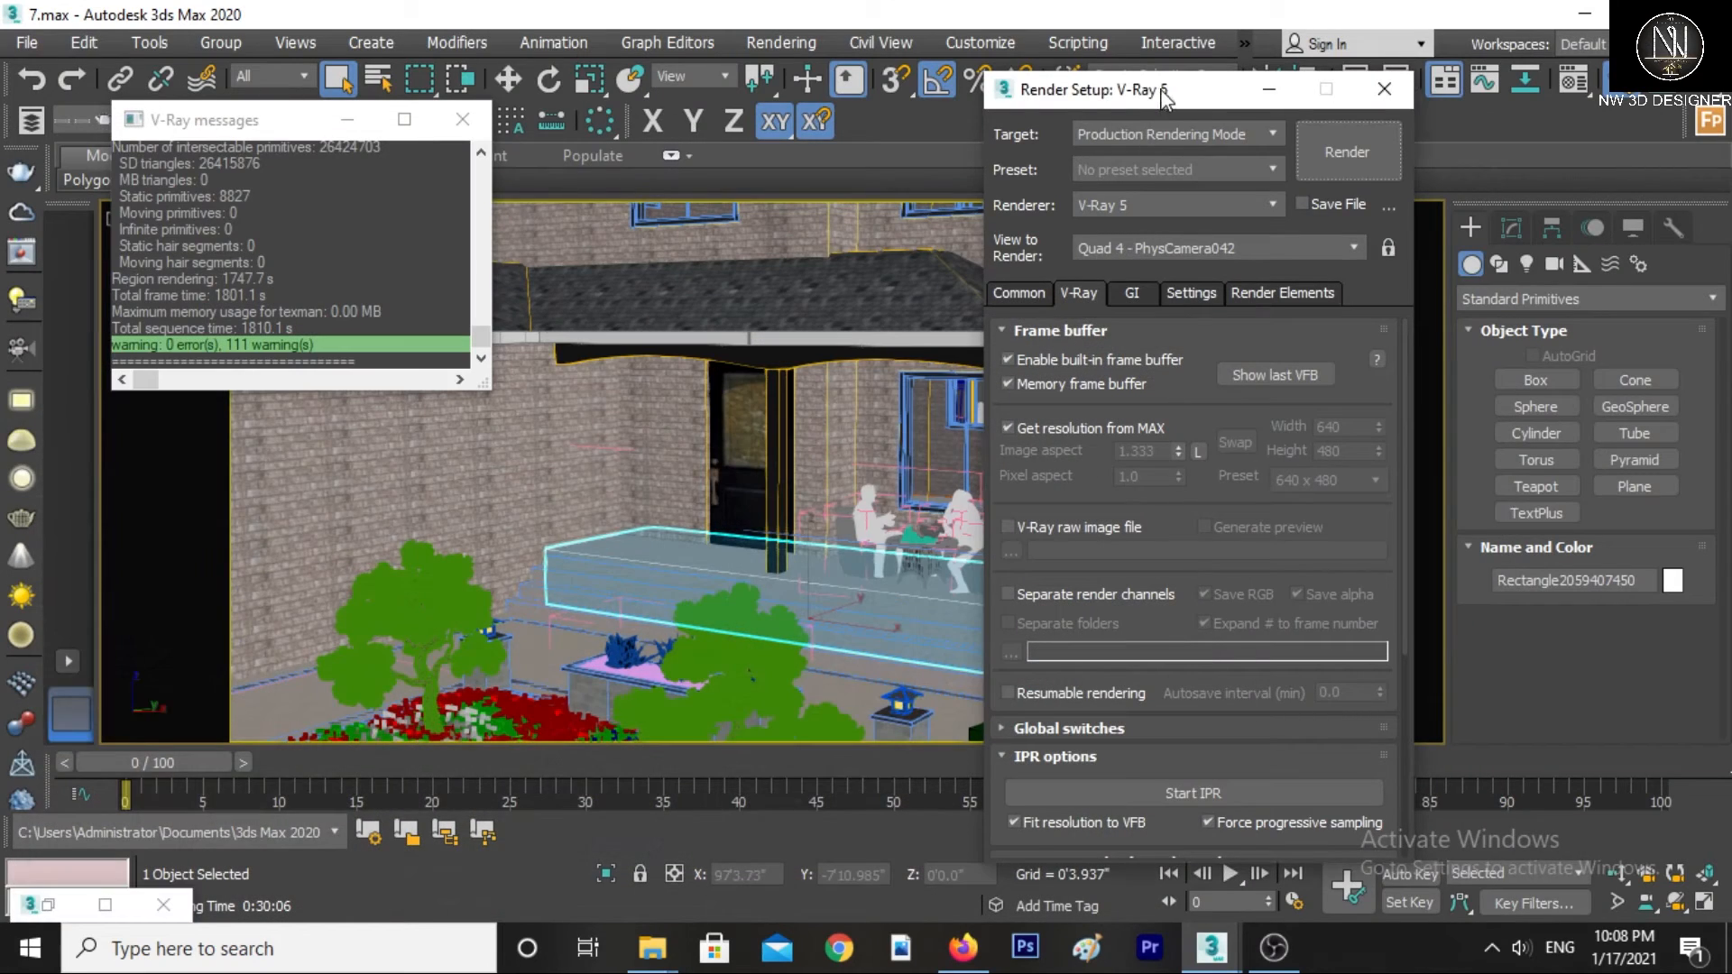
left_click(1268, 88)
mouse_move(1212, 947)
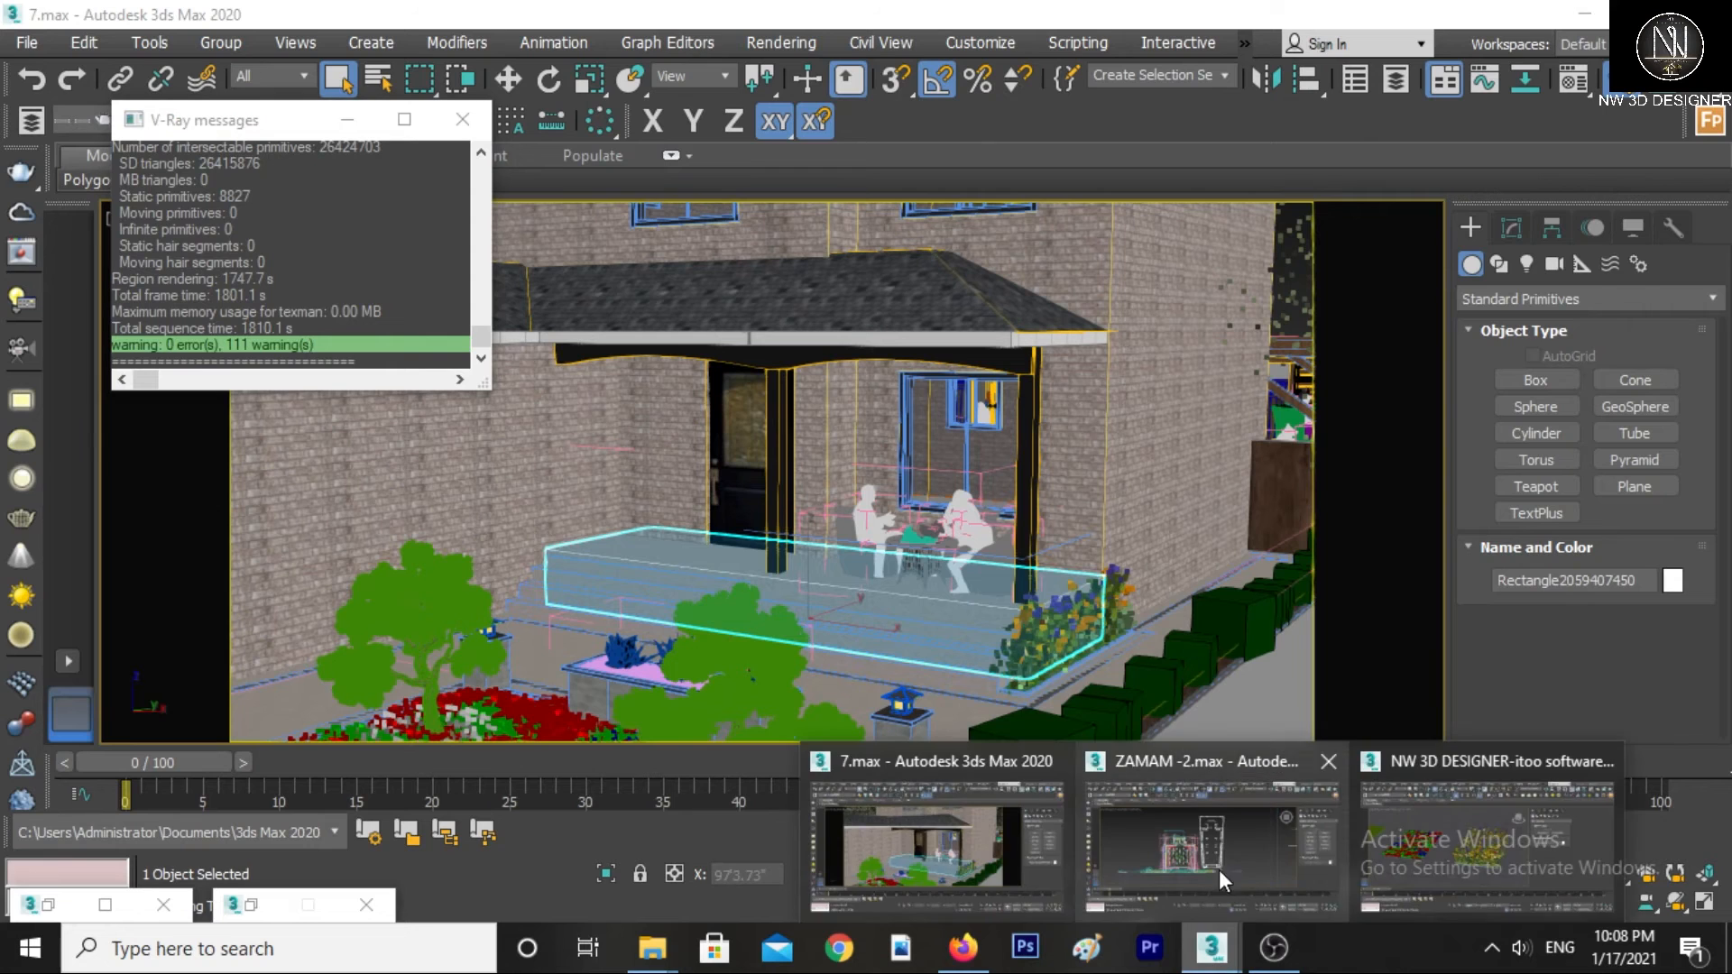
left_click(1461, 832)
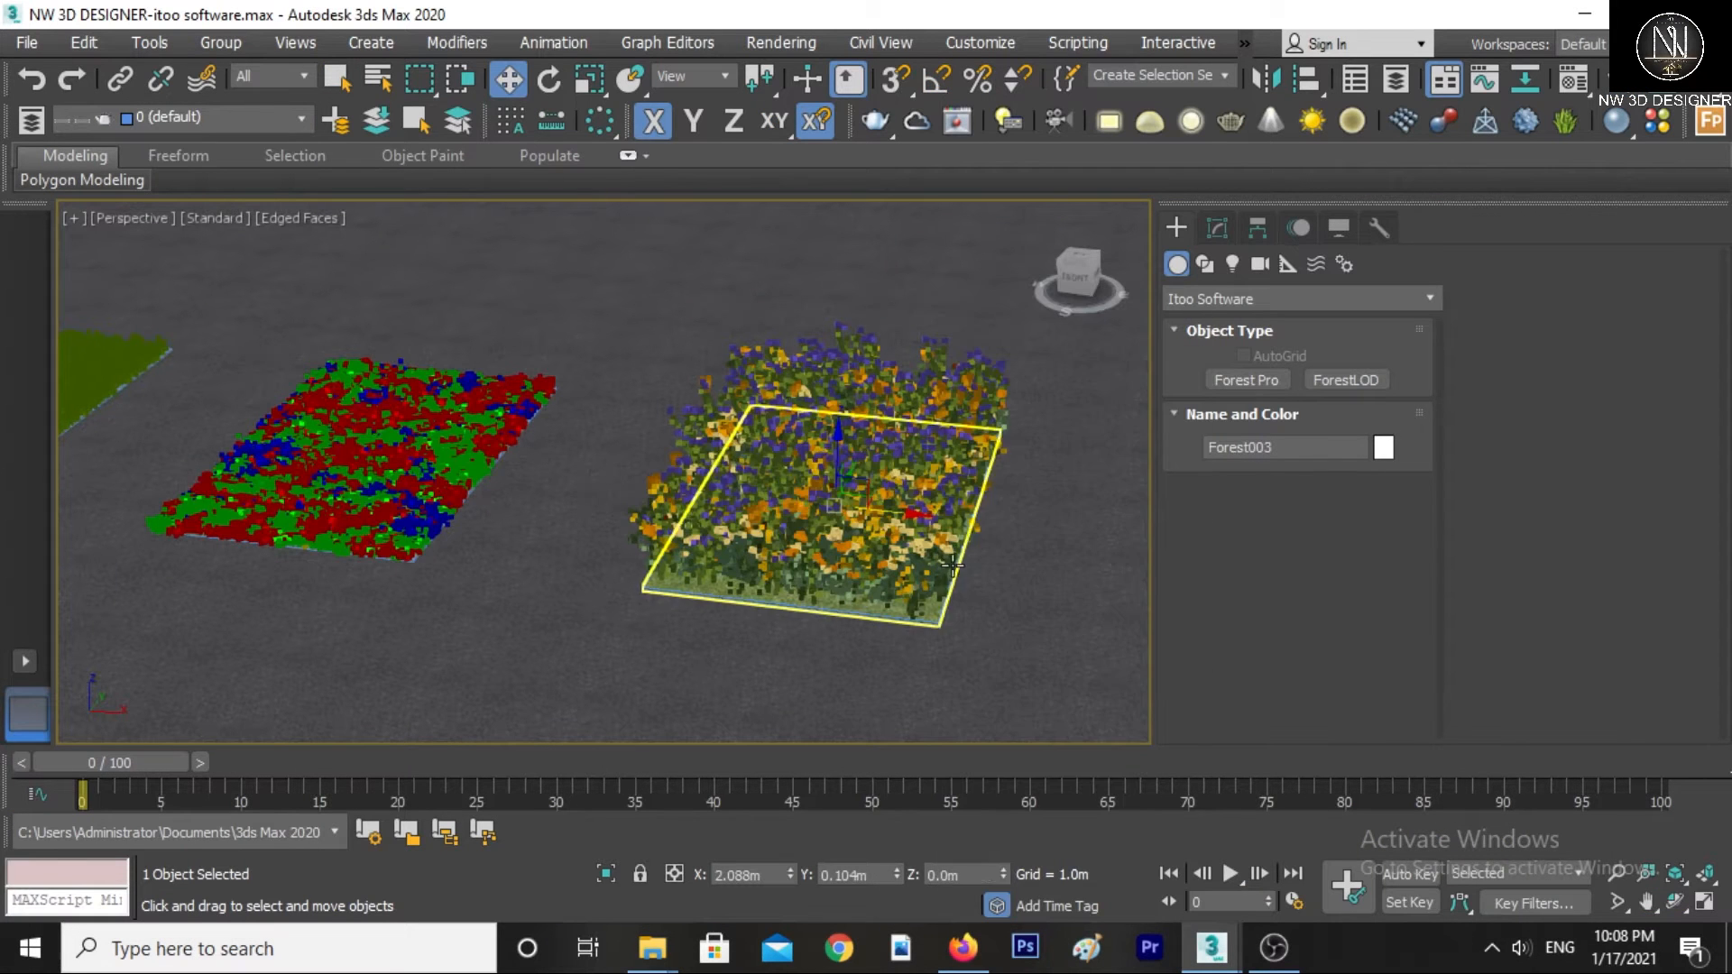
scroll(953, 565, "down", 5)
middle_click_drag(966, 572, 863, 607, "alt")
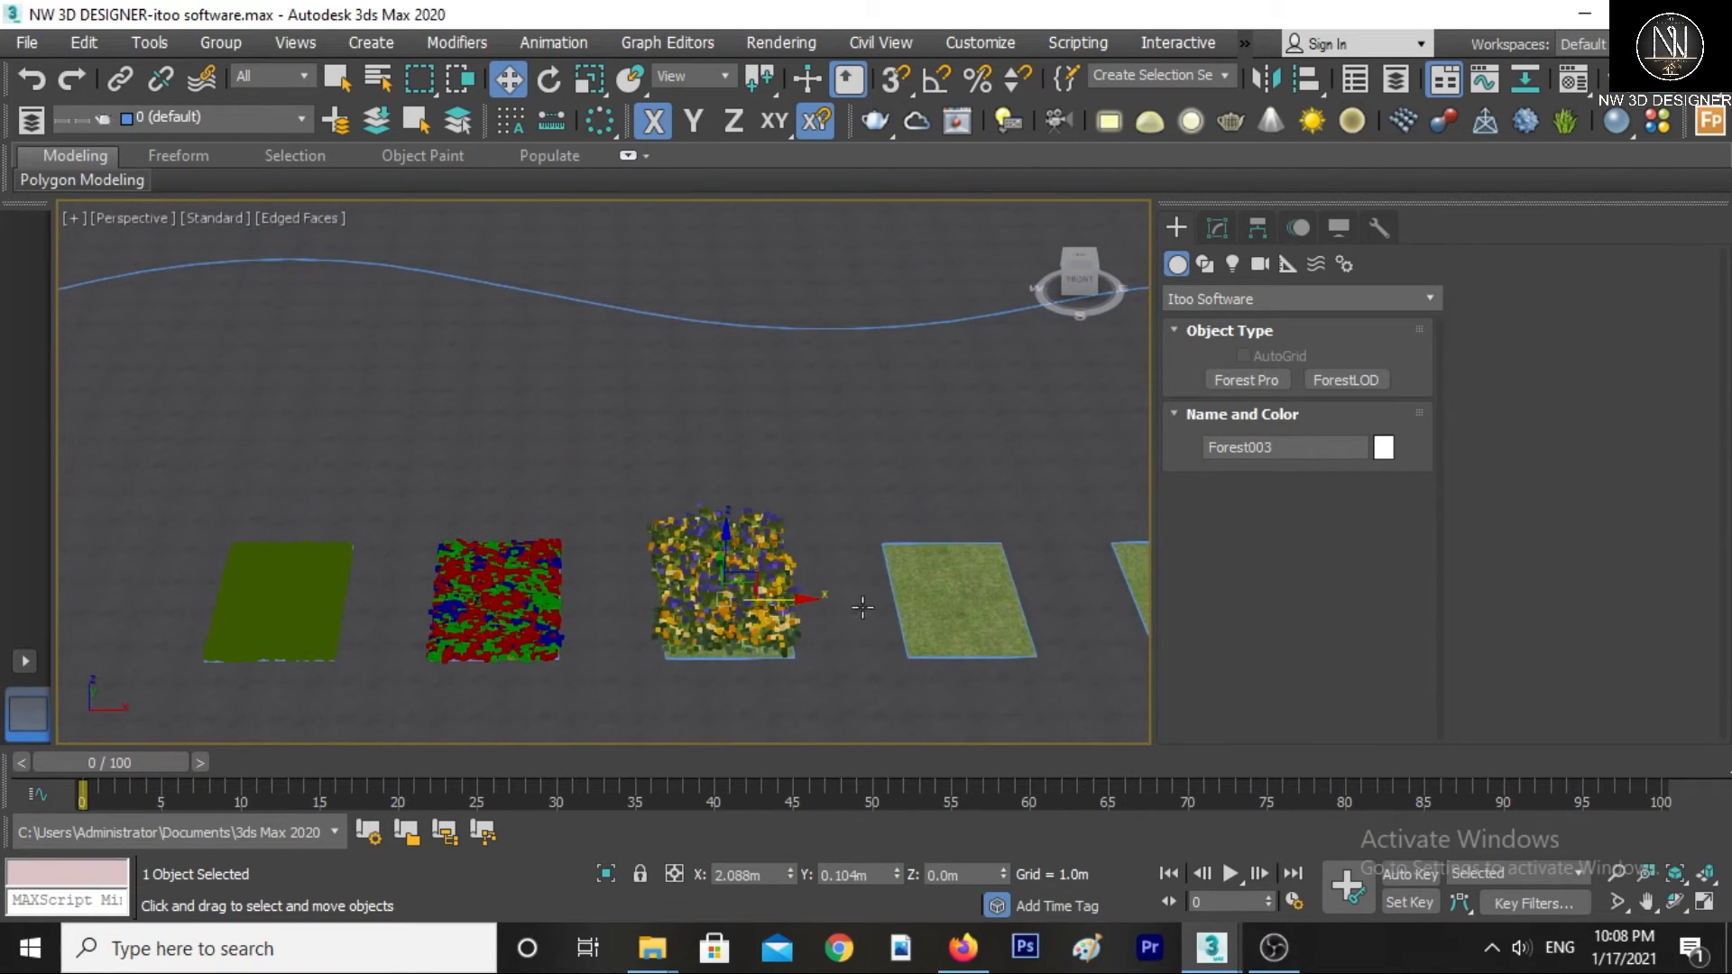
- Select the long wavy line behind the rectangles, start a Forest Pro object and open the 3D Starter Library
left_click(1250, 375)
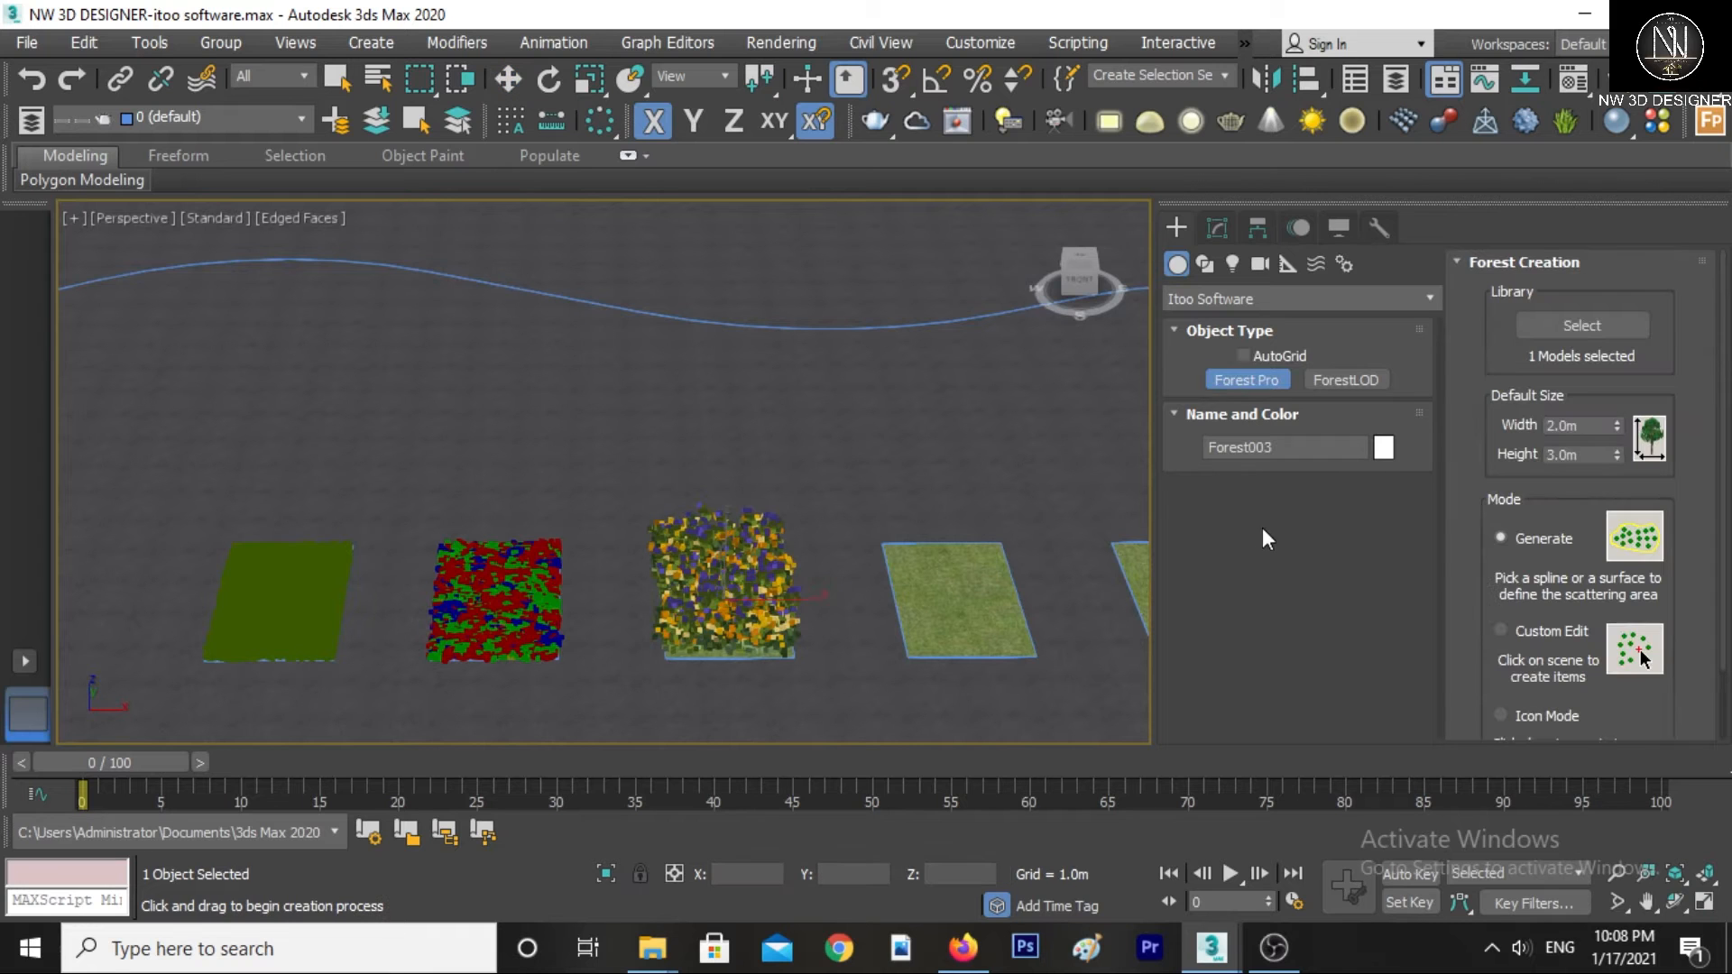
left_click(1550, 332)
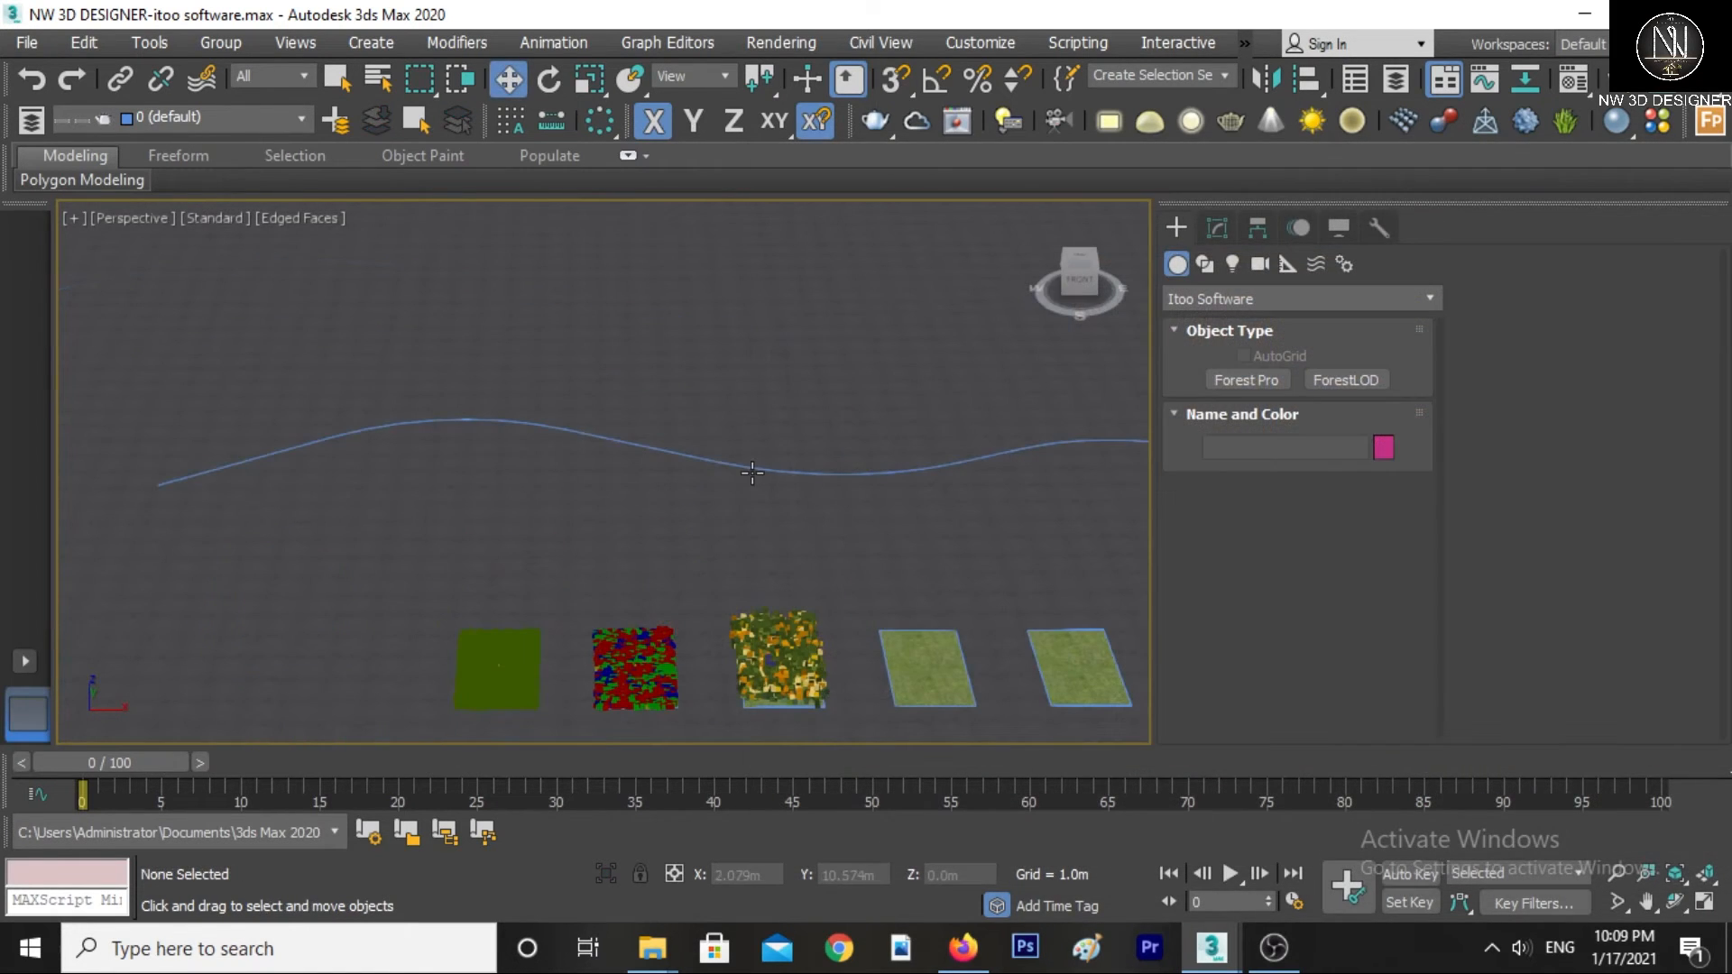
left_click(752, 472)
right_click(761, 469)
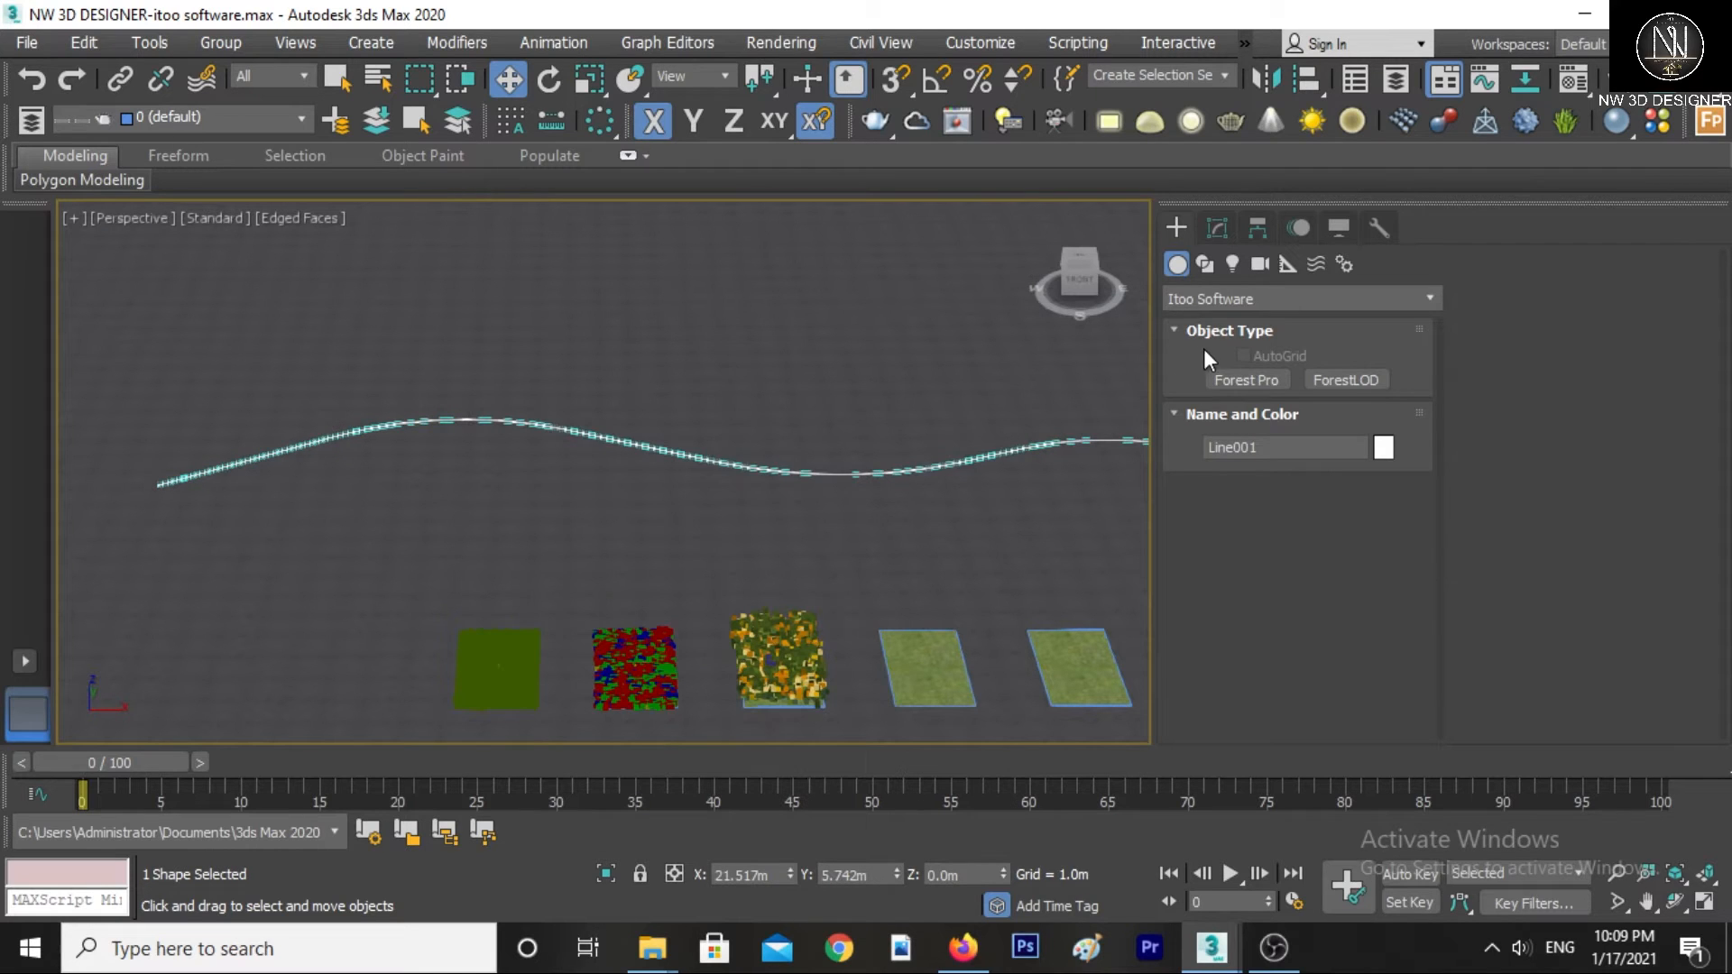
left_click(1229, 377)
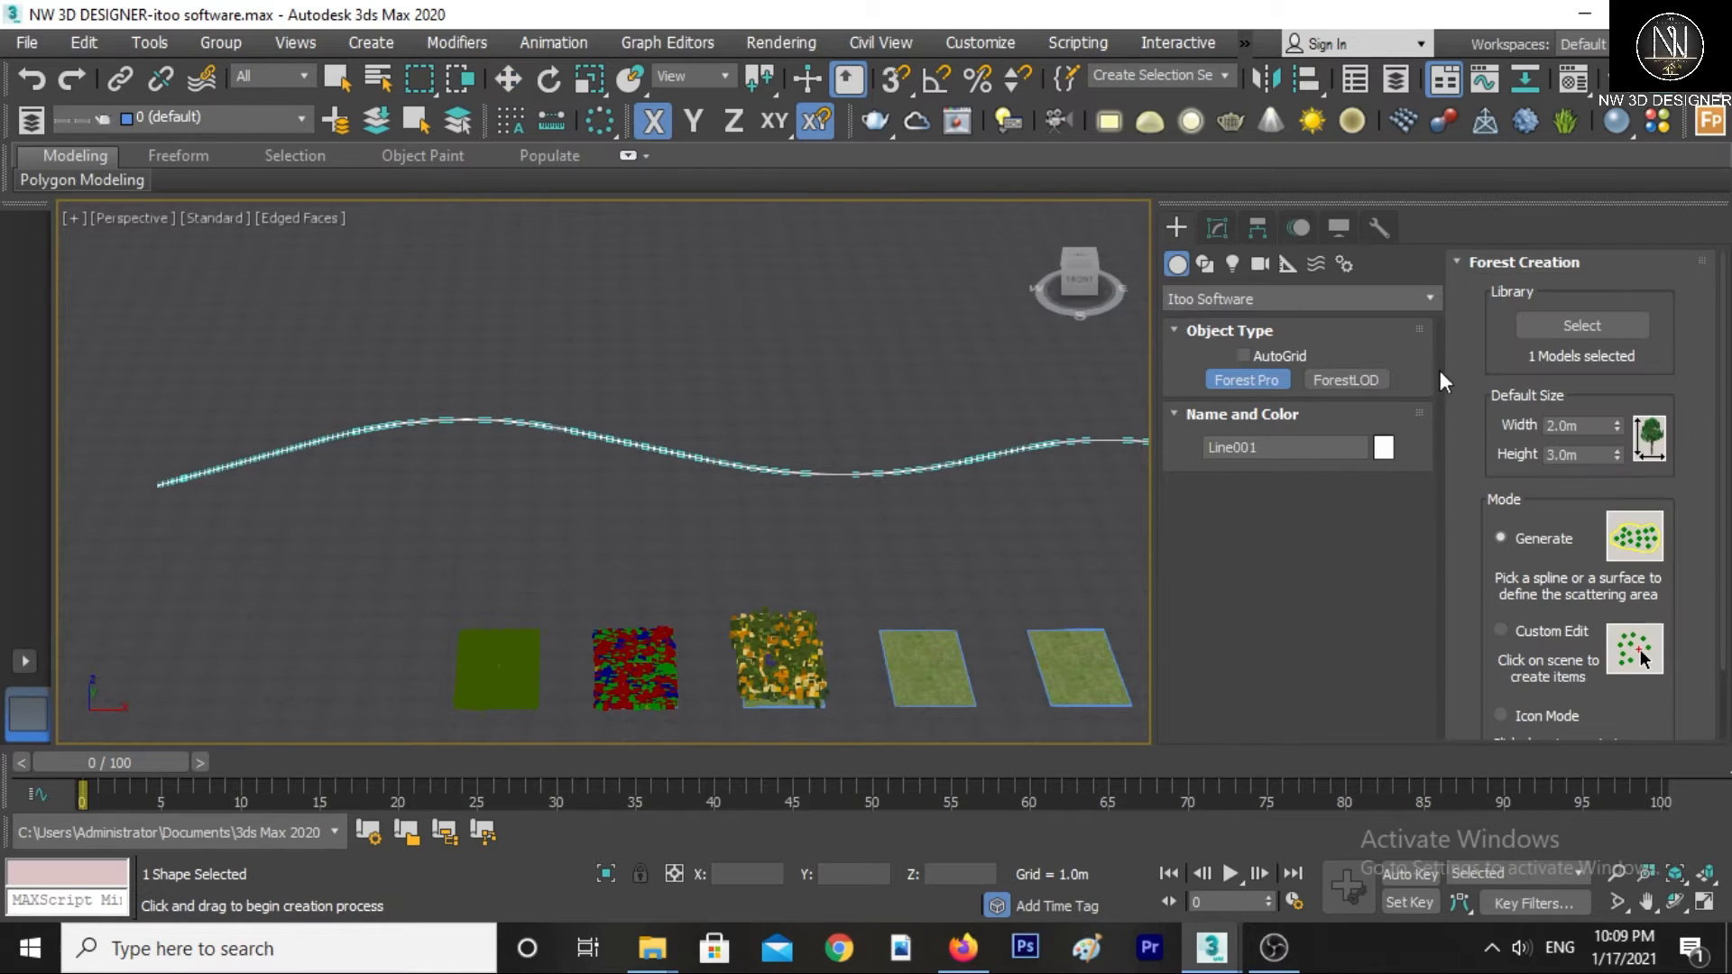
left_click(1551, 326)
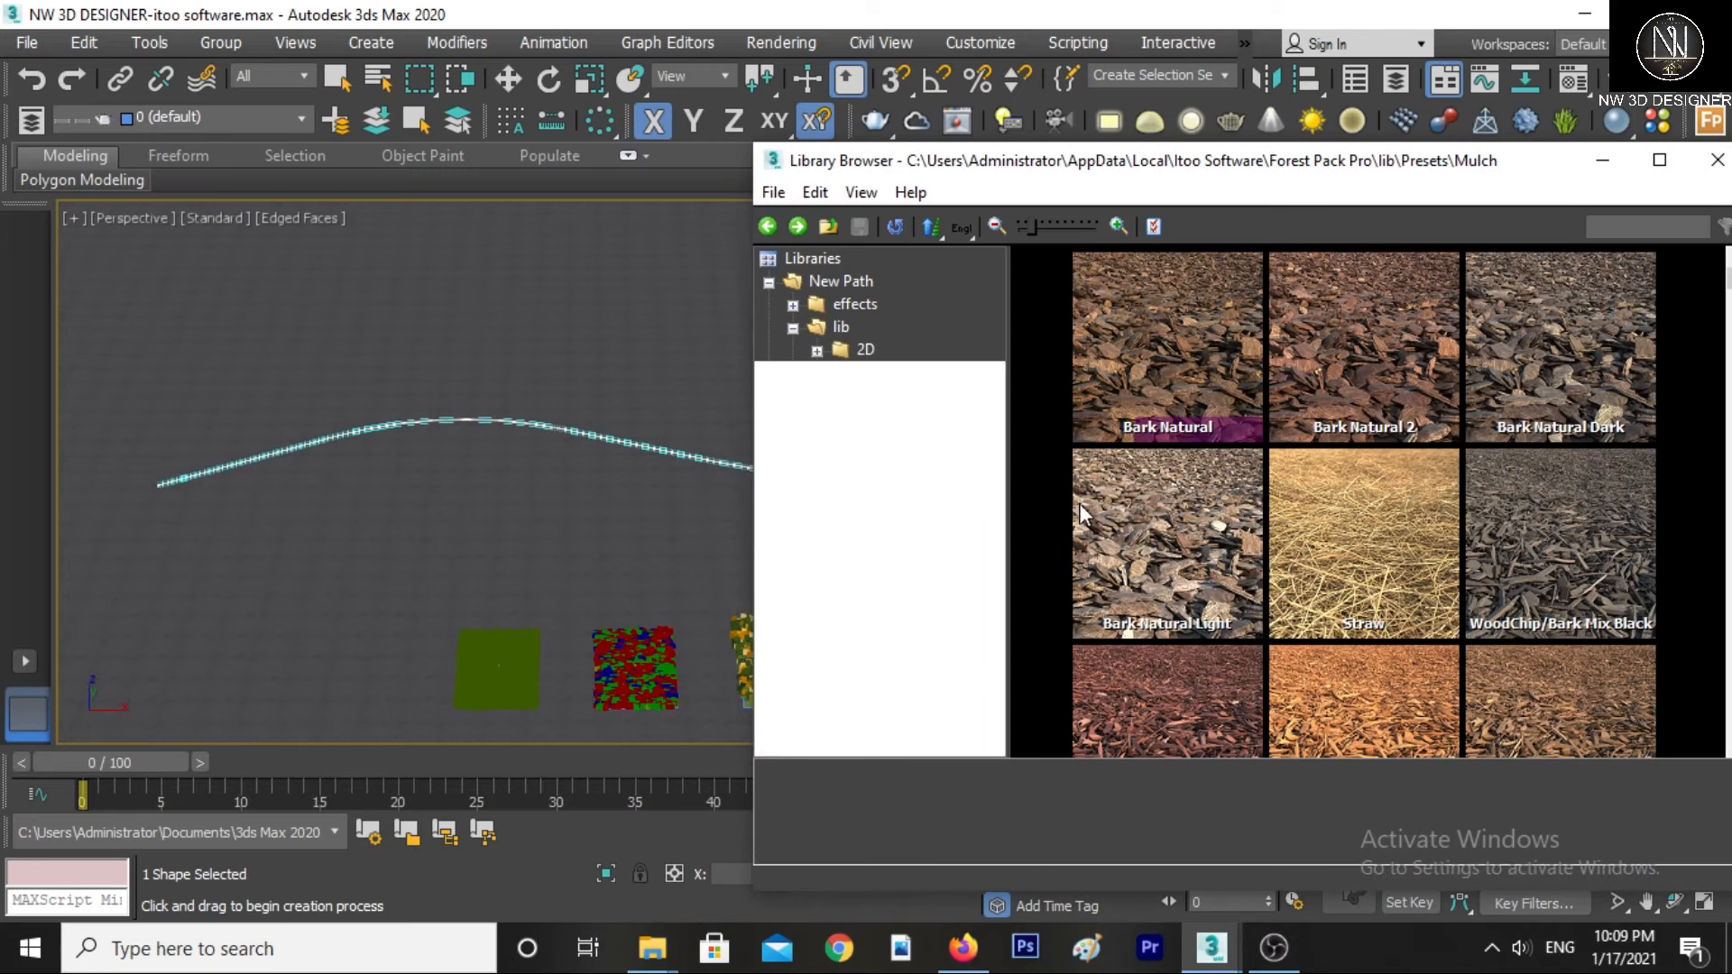
left_click(864, 371)
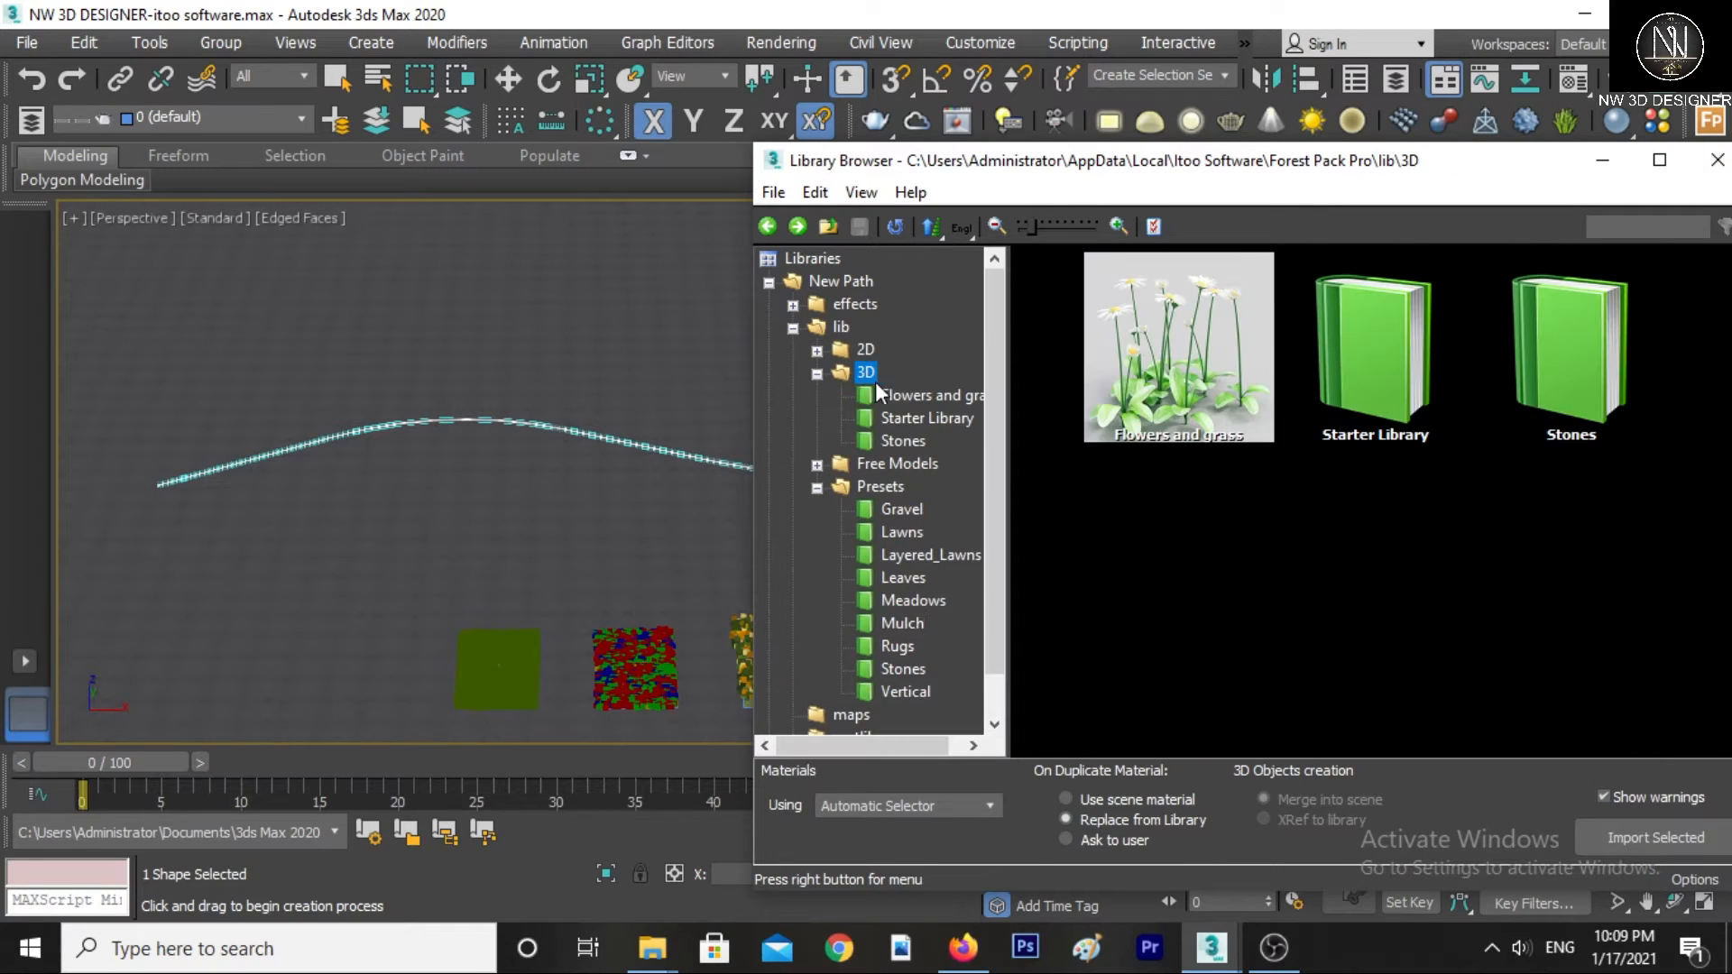
left_click(904, 415)
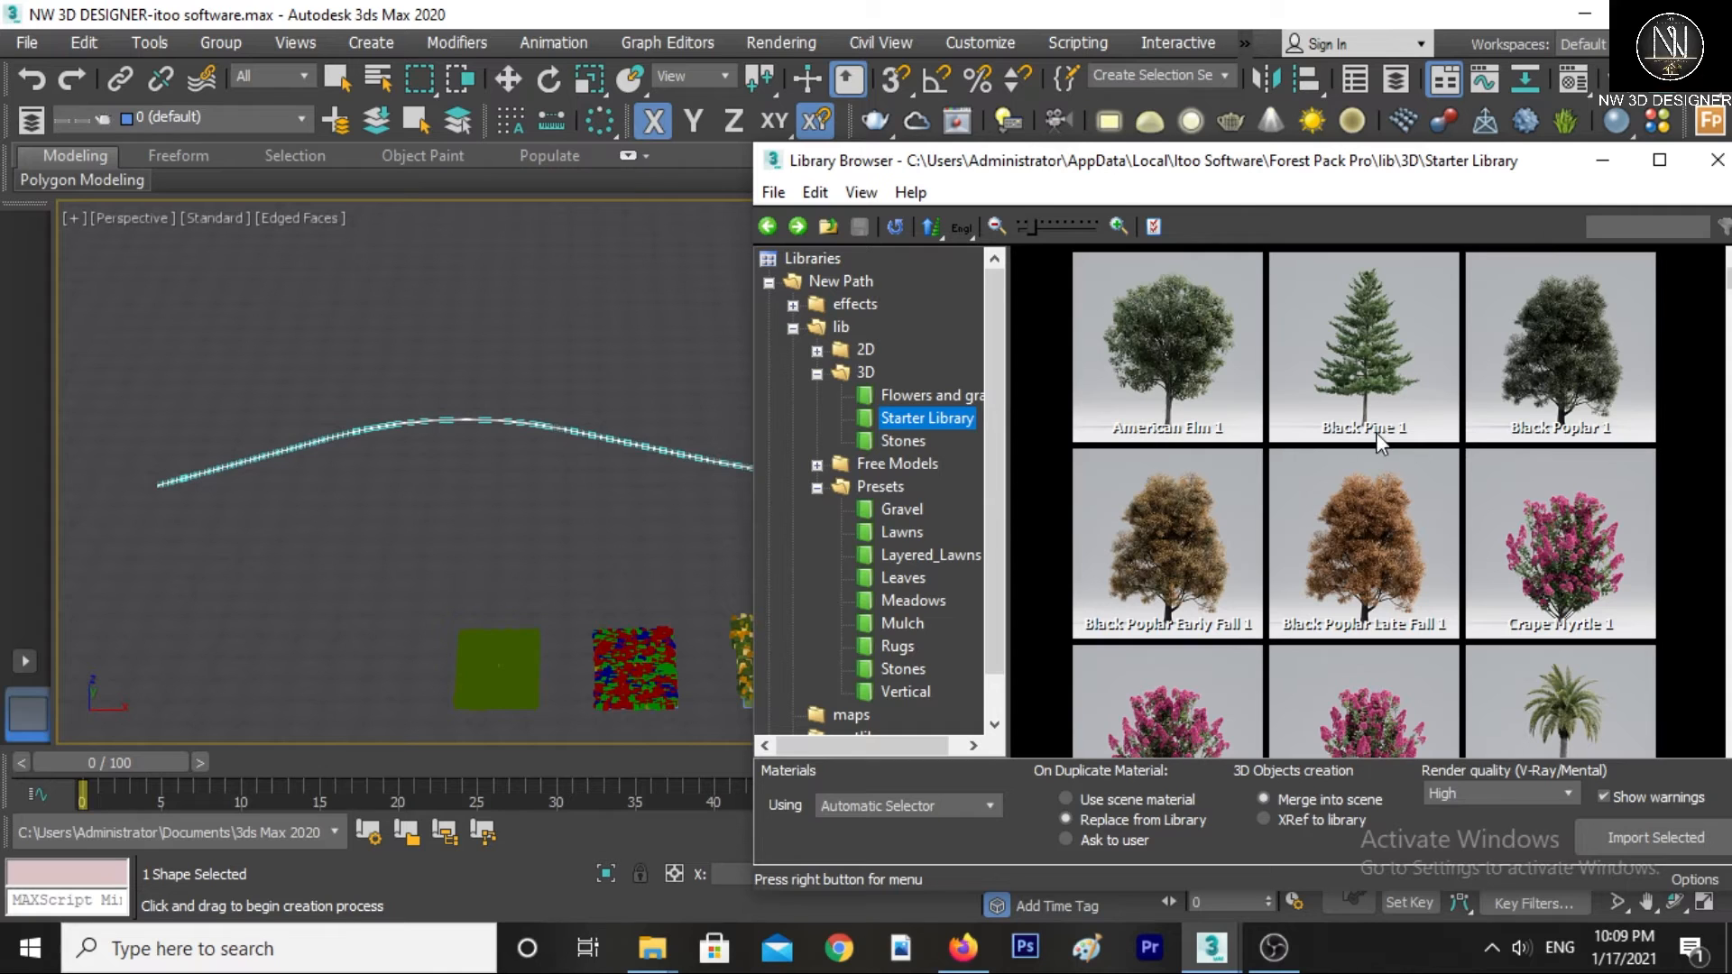
- Load the Date Palm 1 model from the Starter Library for the new forest
left_click(1398, 391)
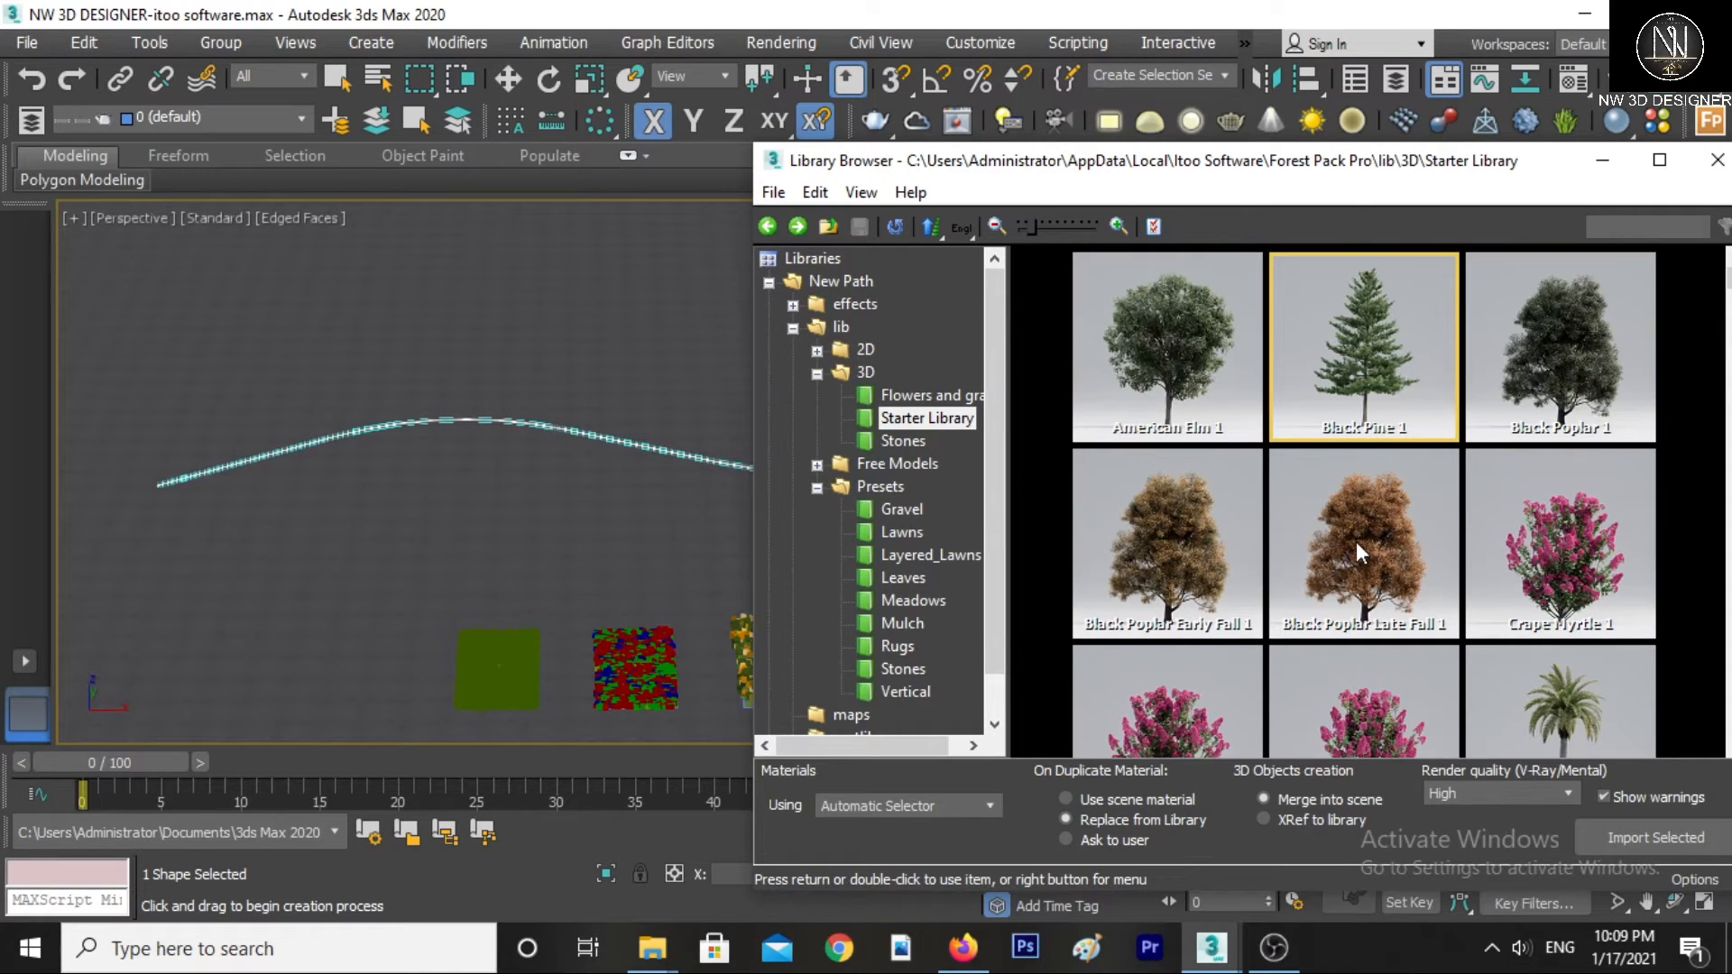
scroll(1356, 541, "down", 3)
scroll(1421, 447, "up", 2)
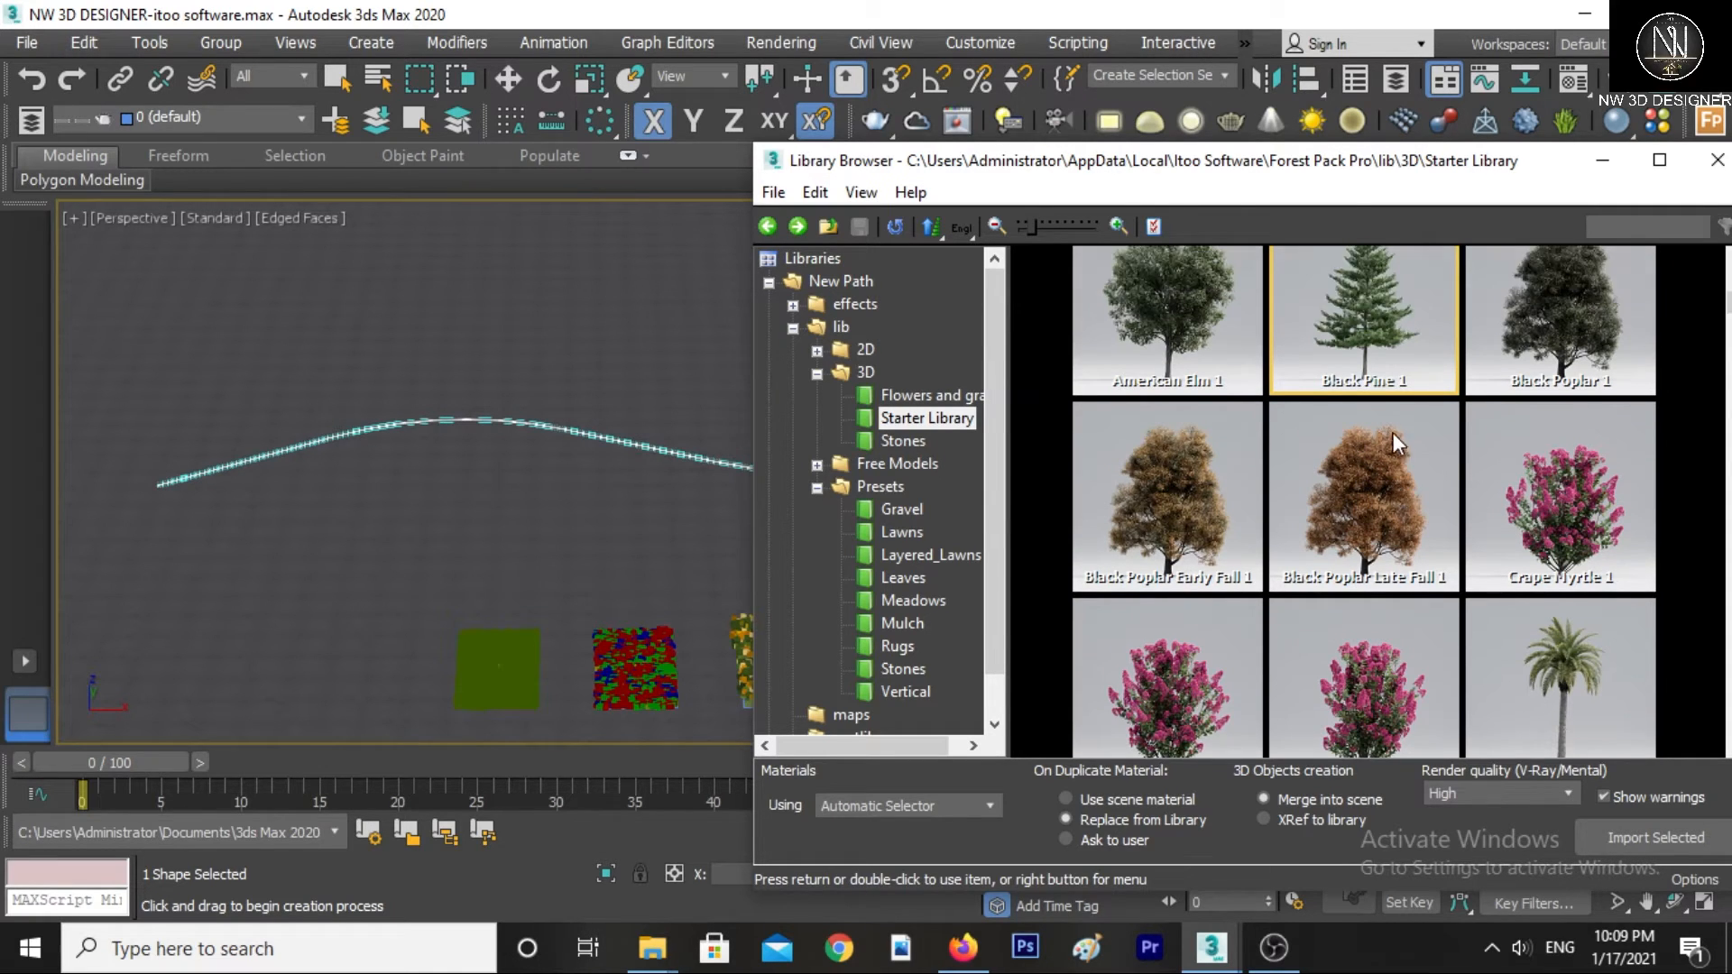
double_click(1544, 682)
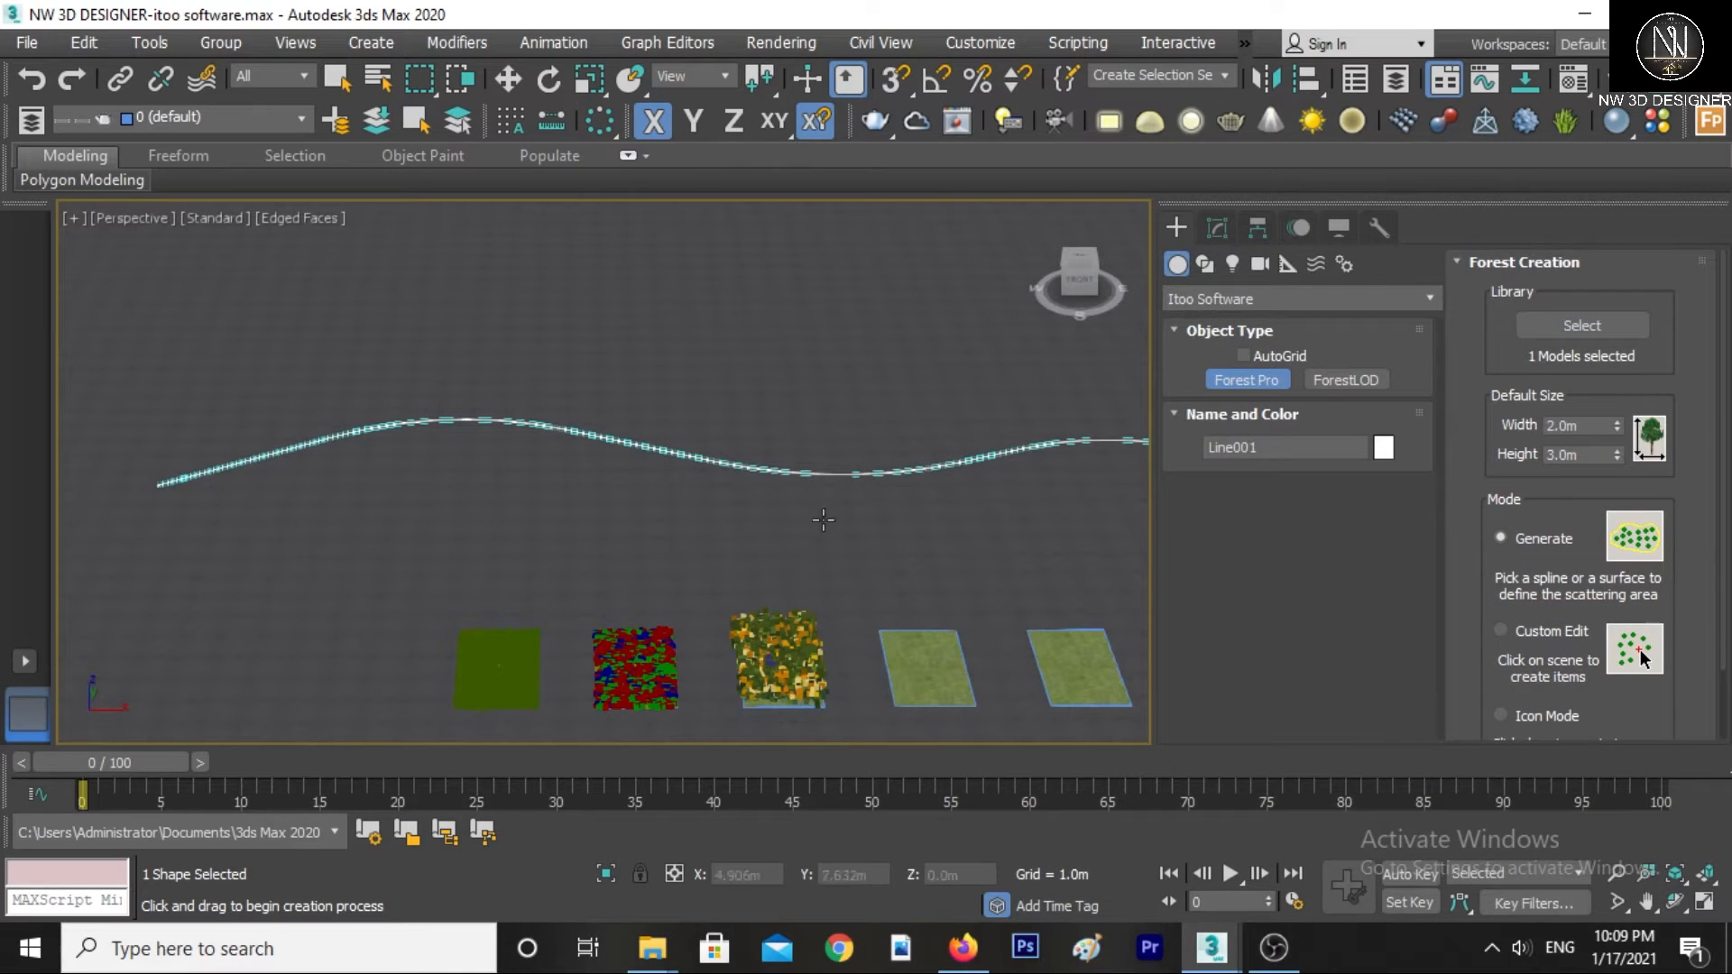
- Scatter the date palms along the wavy line and activate the Move tool with the whole line in view
scroll(1488, 578, "down", 1)
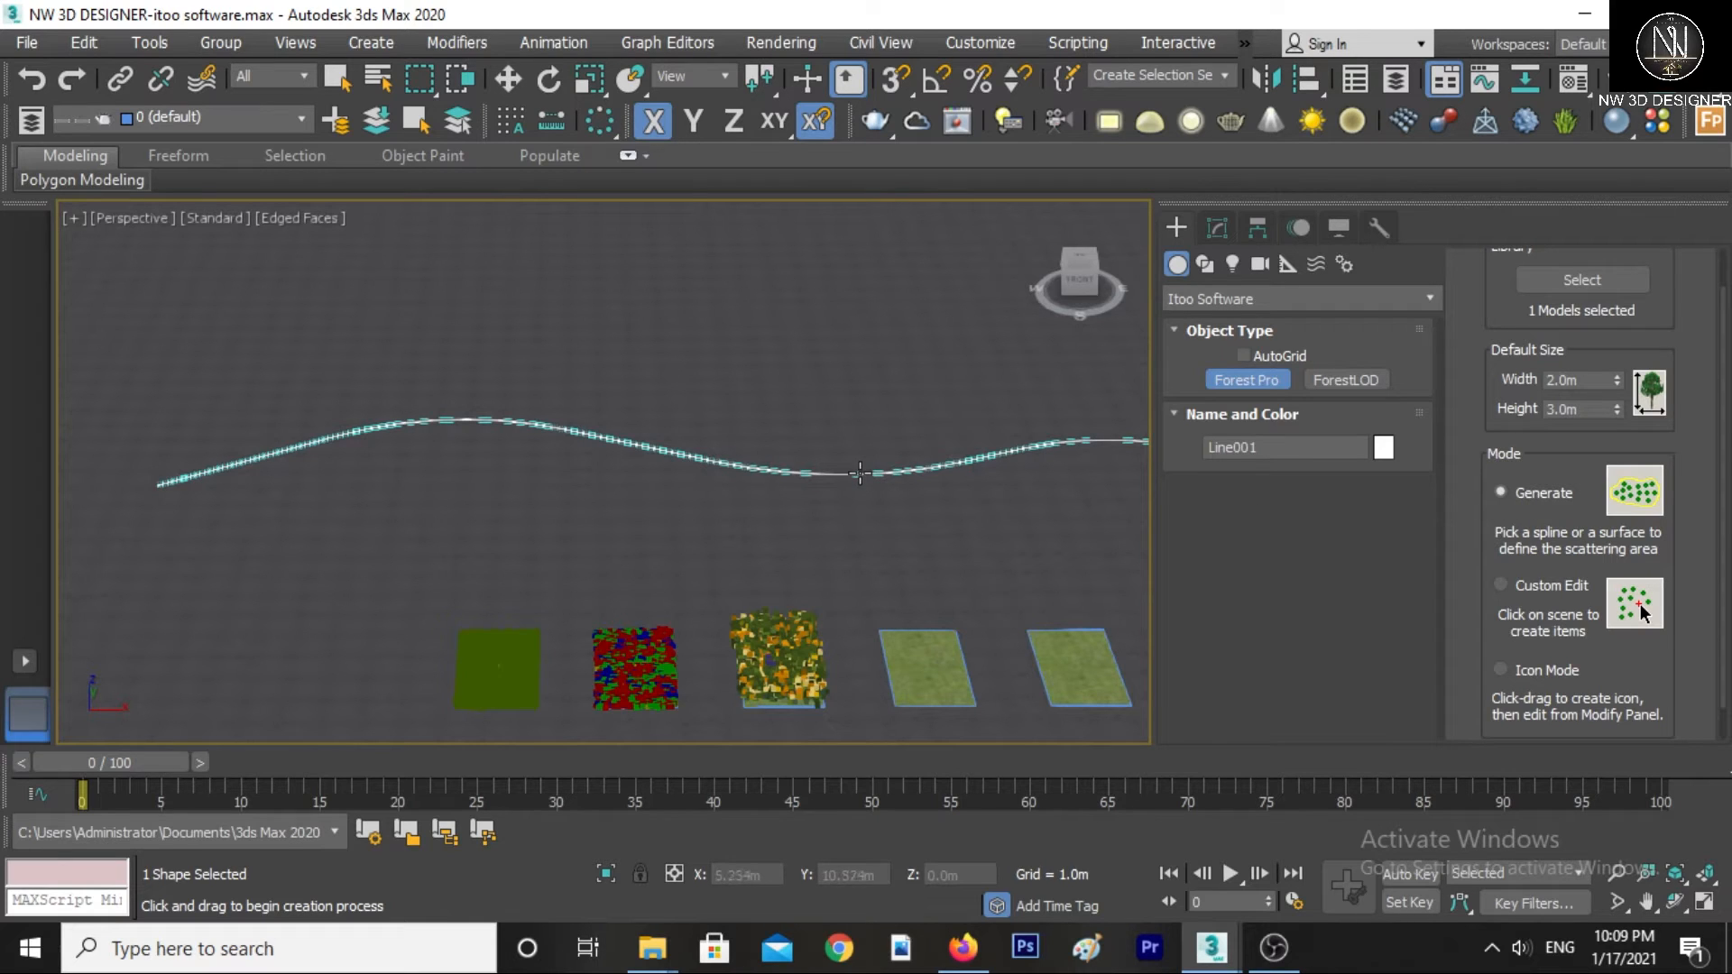
left_click(853, 473)
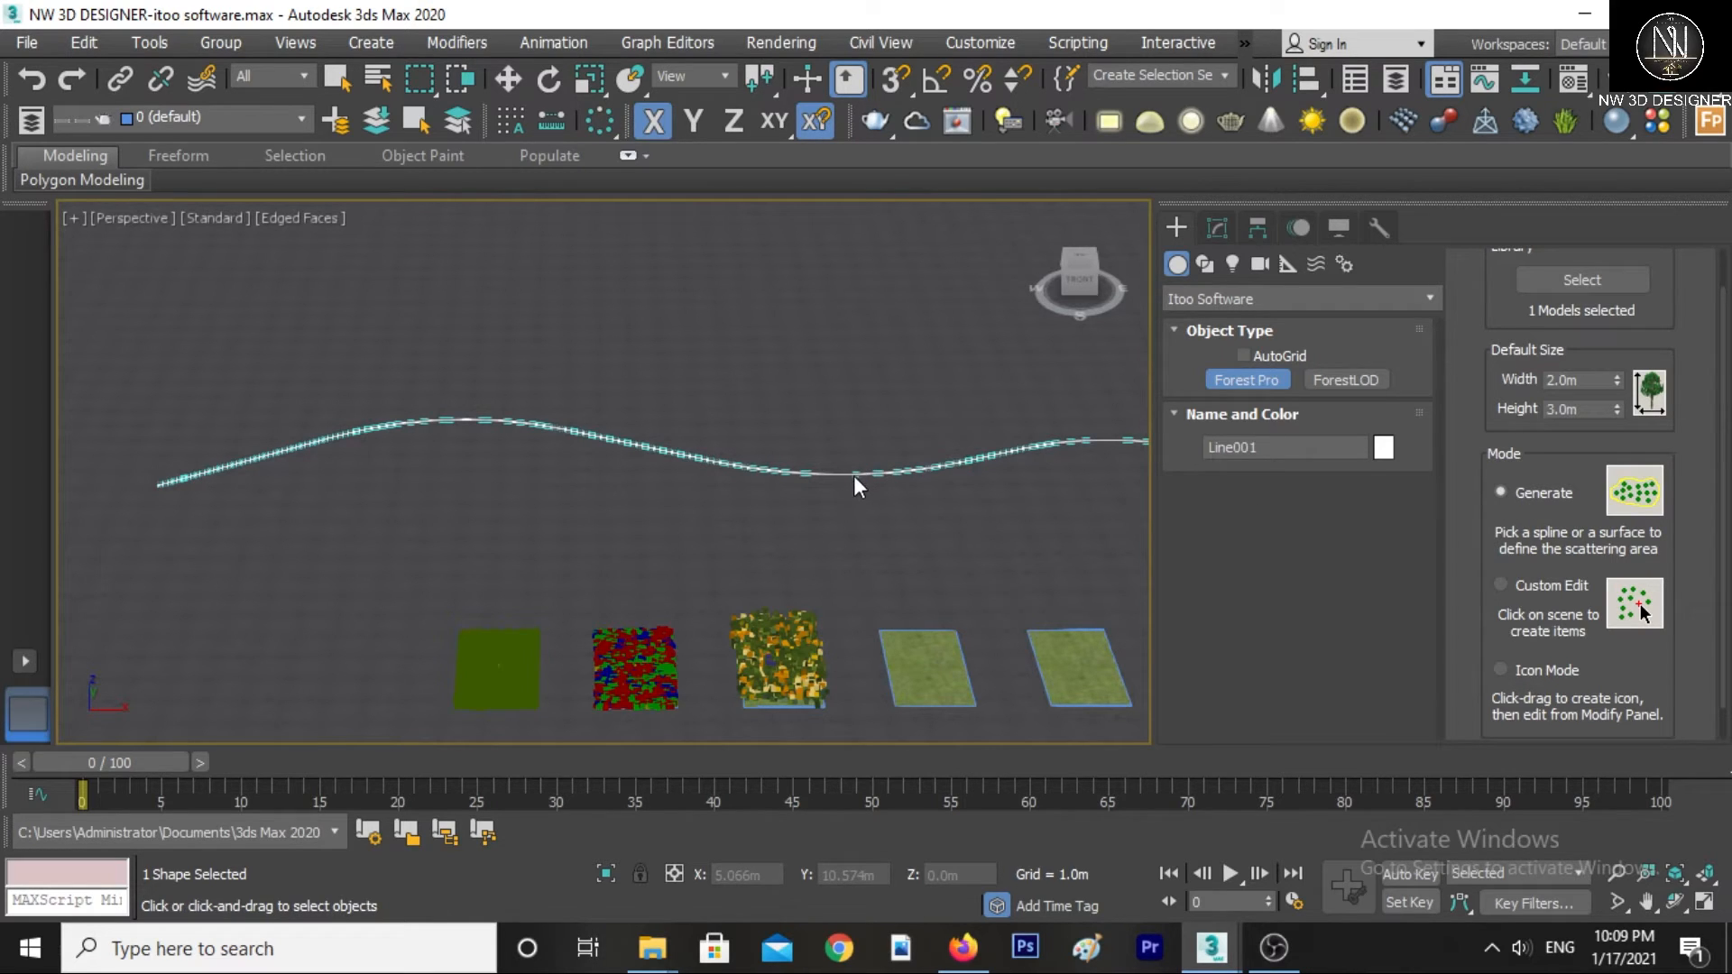
scroll(825, 463, "down", 5)
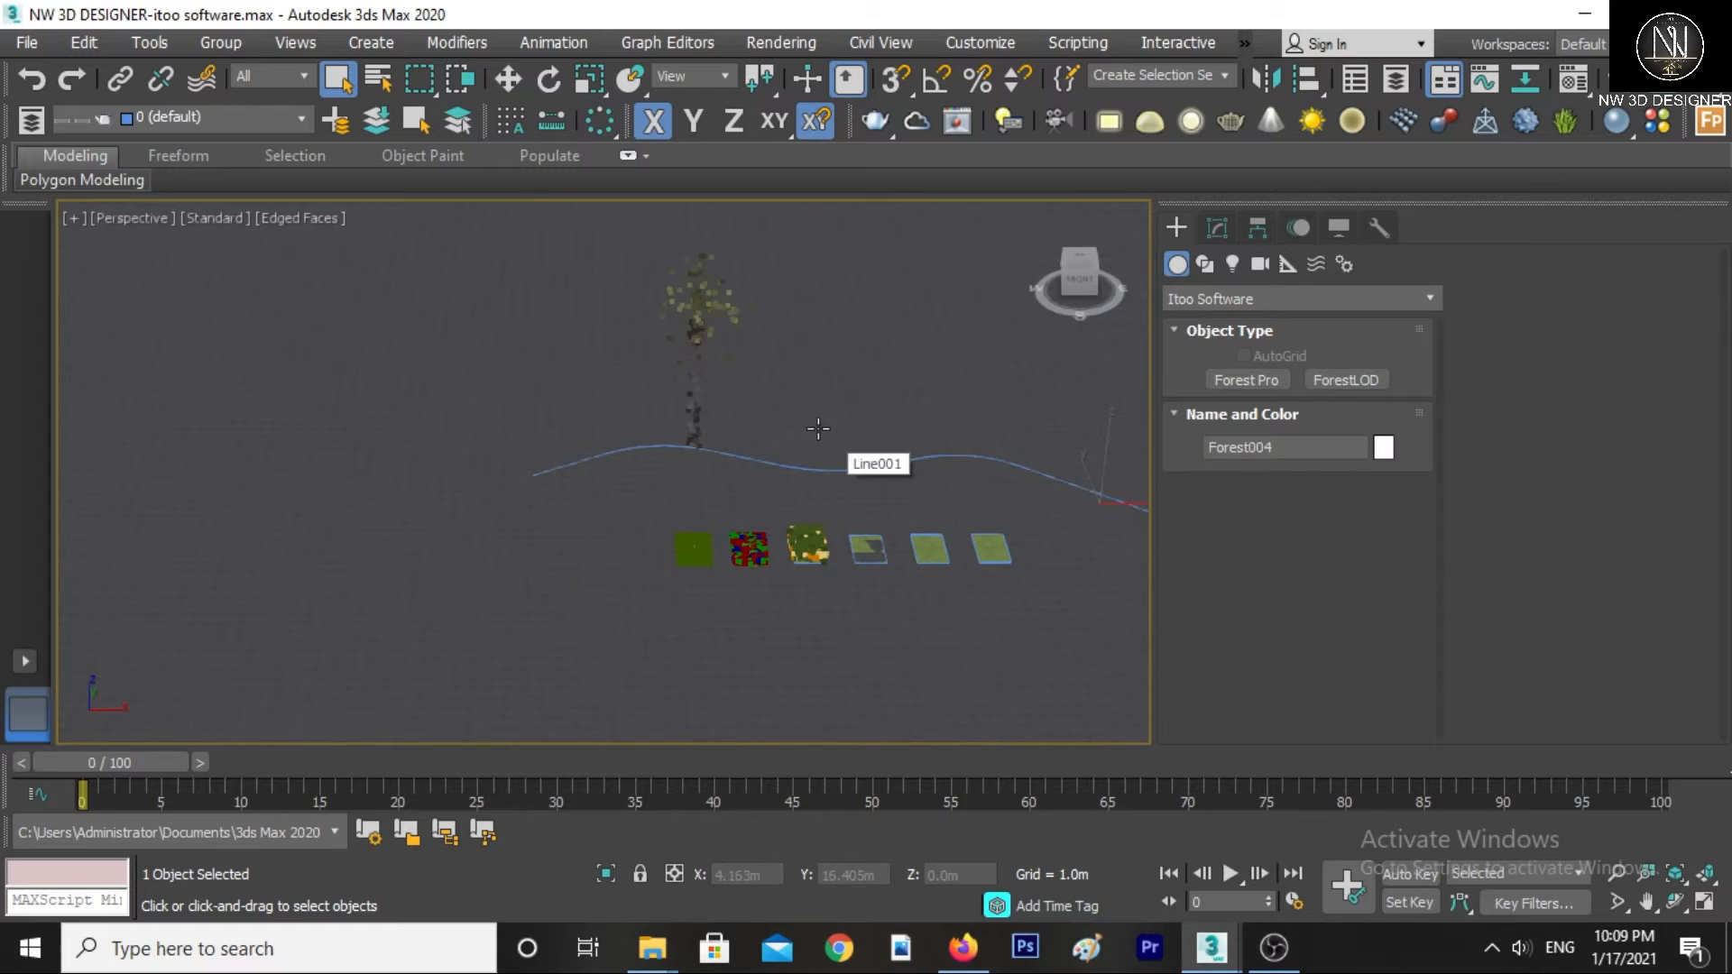
middle_click_drag(751, 435, 587, 478)
scroll(565, 453, "down", 3)
right_click(570, 439)
left_click(596, 447)
scroll(575, 519, "down", 2)
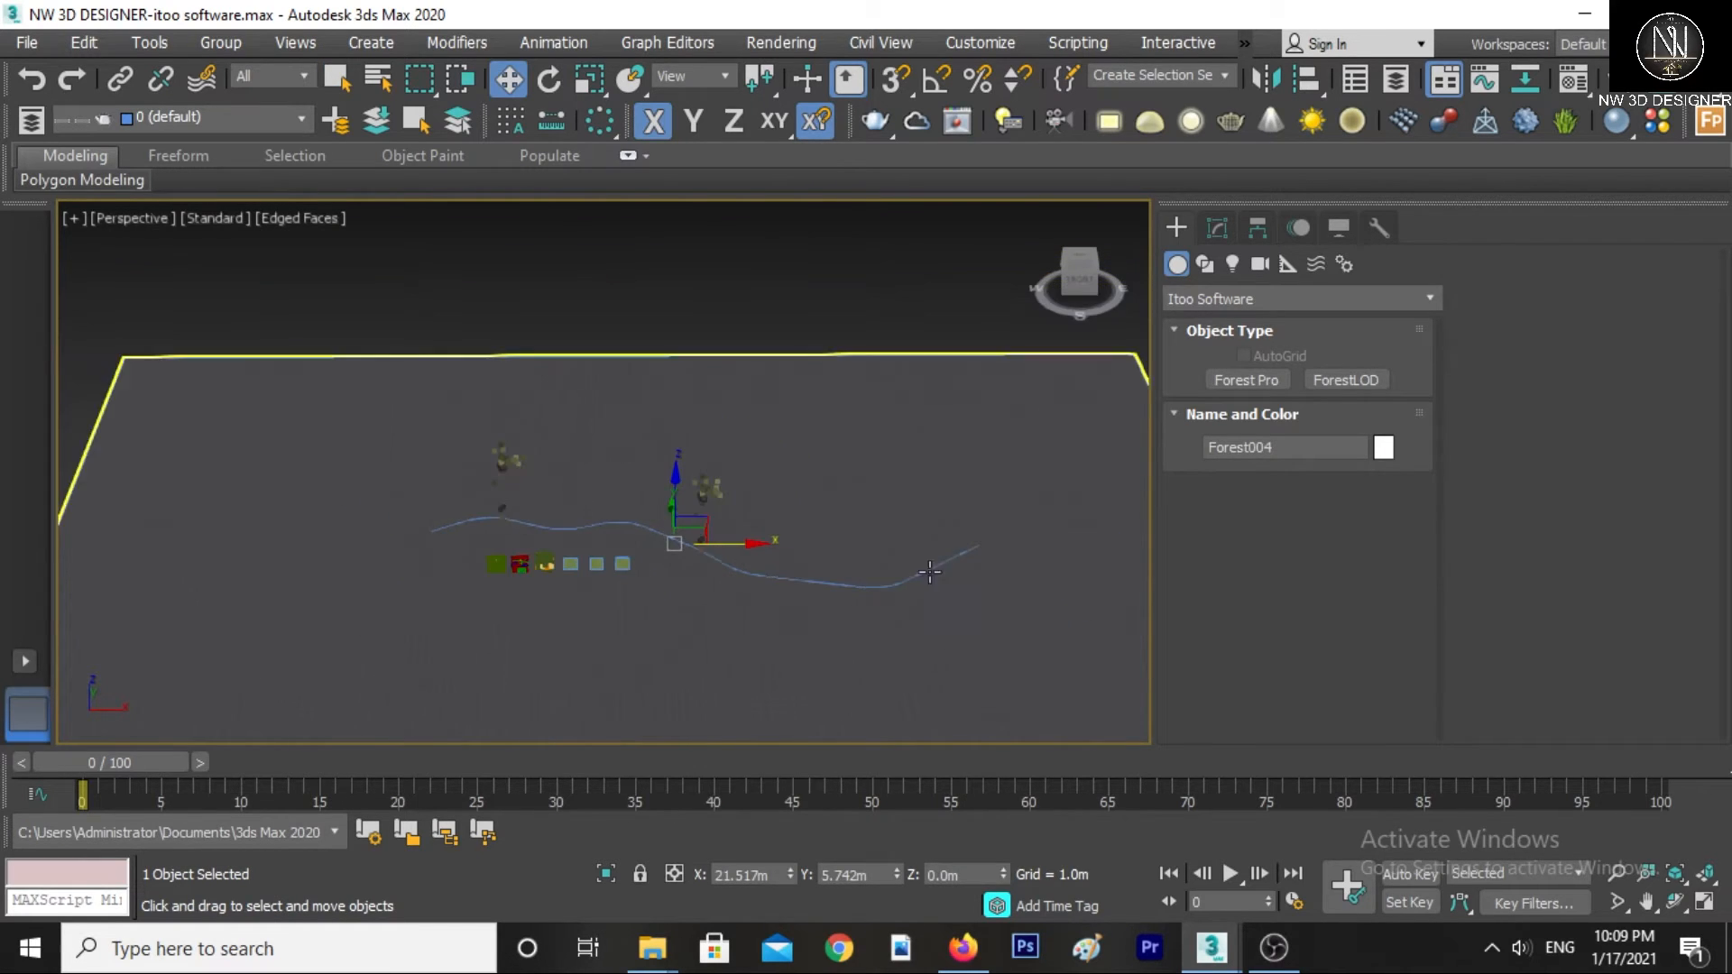
- Reduce the palm forest's distribution map scale to 67% in its area settings, and check the palm spacing along the line
left_click(1205, 263)
left_click(1214, 231)
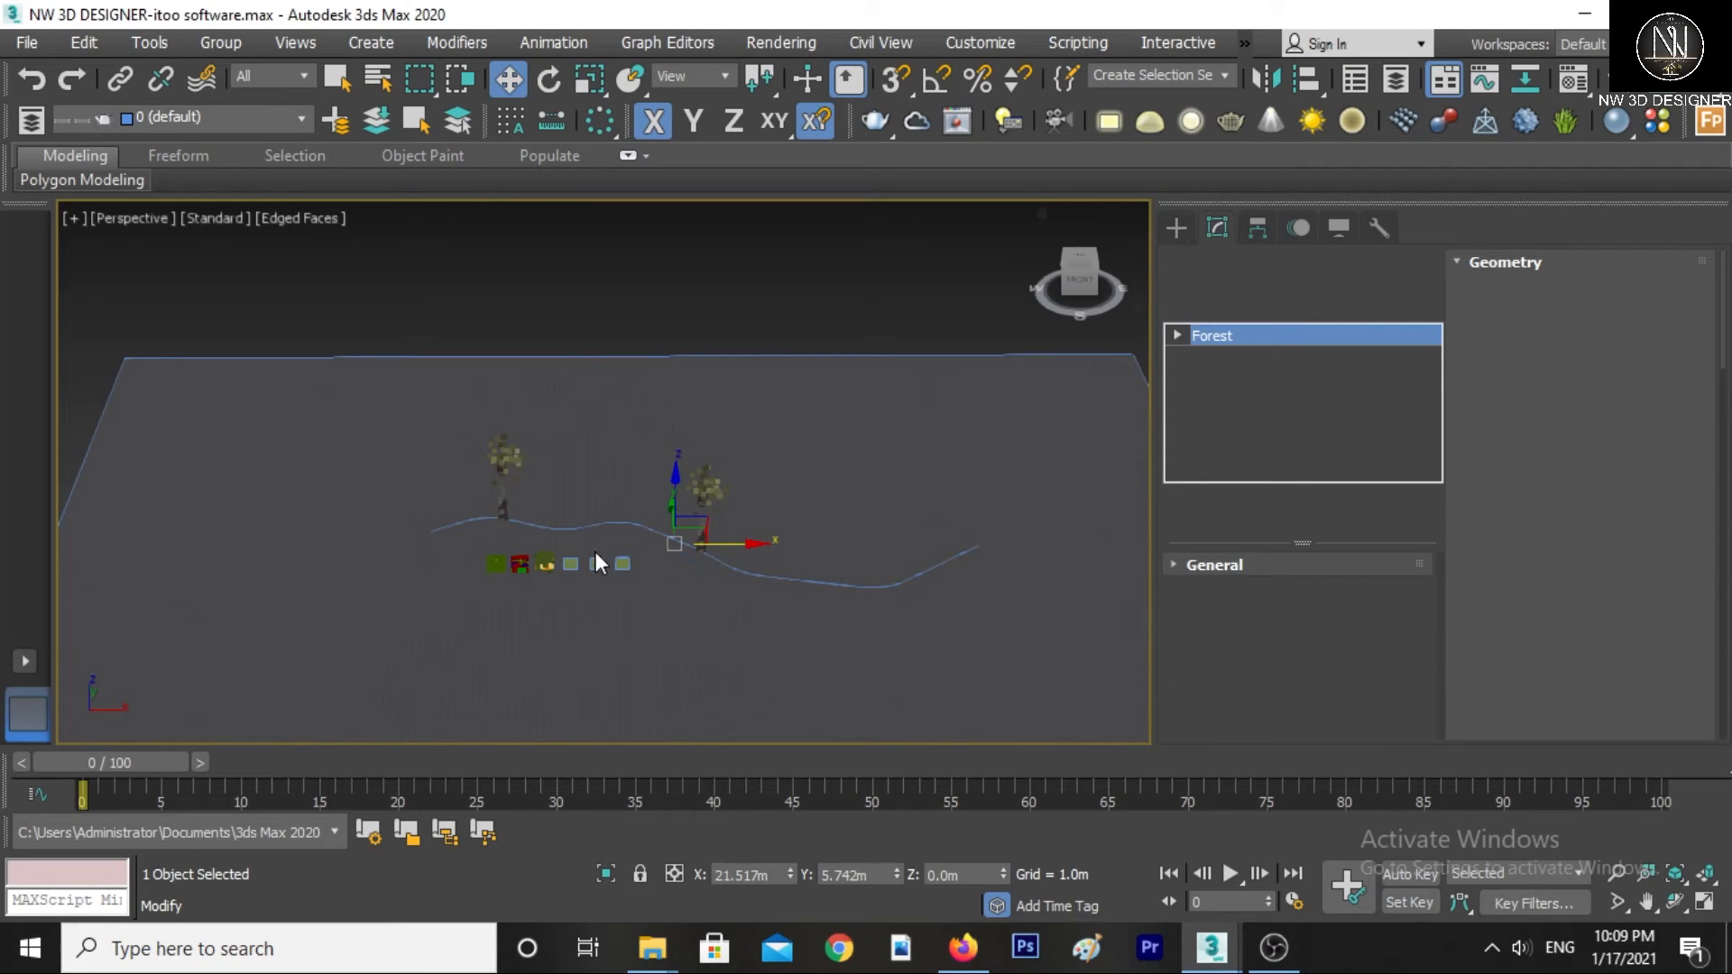
left_click_drag(1502, 649, 1517, 434)
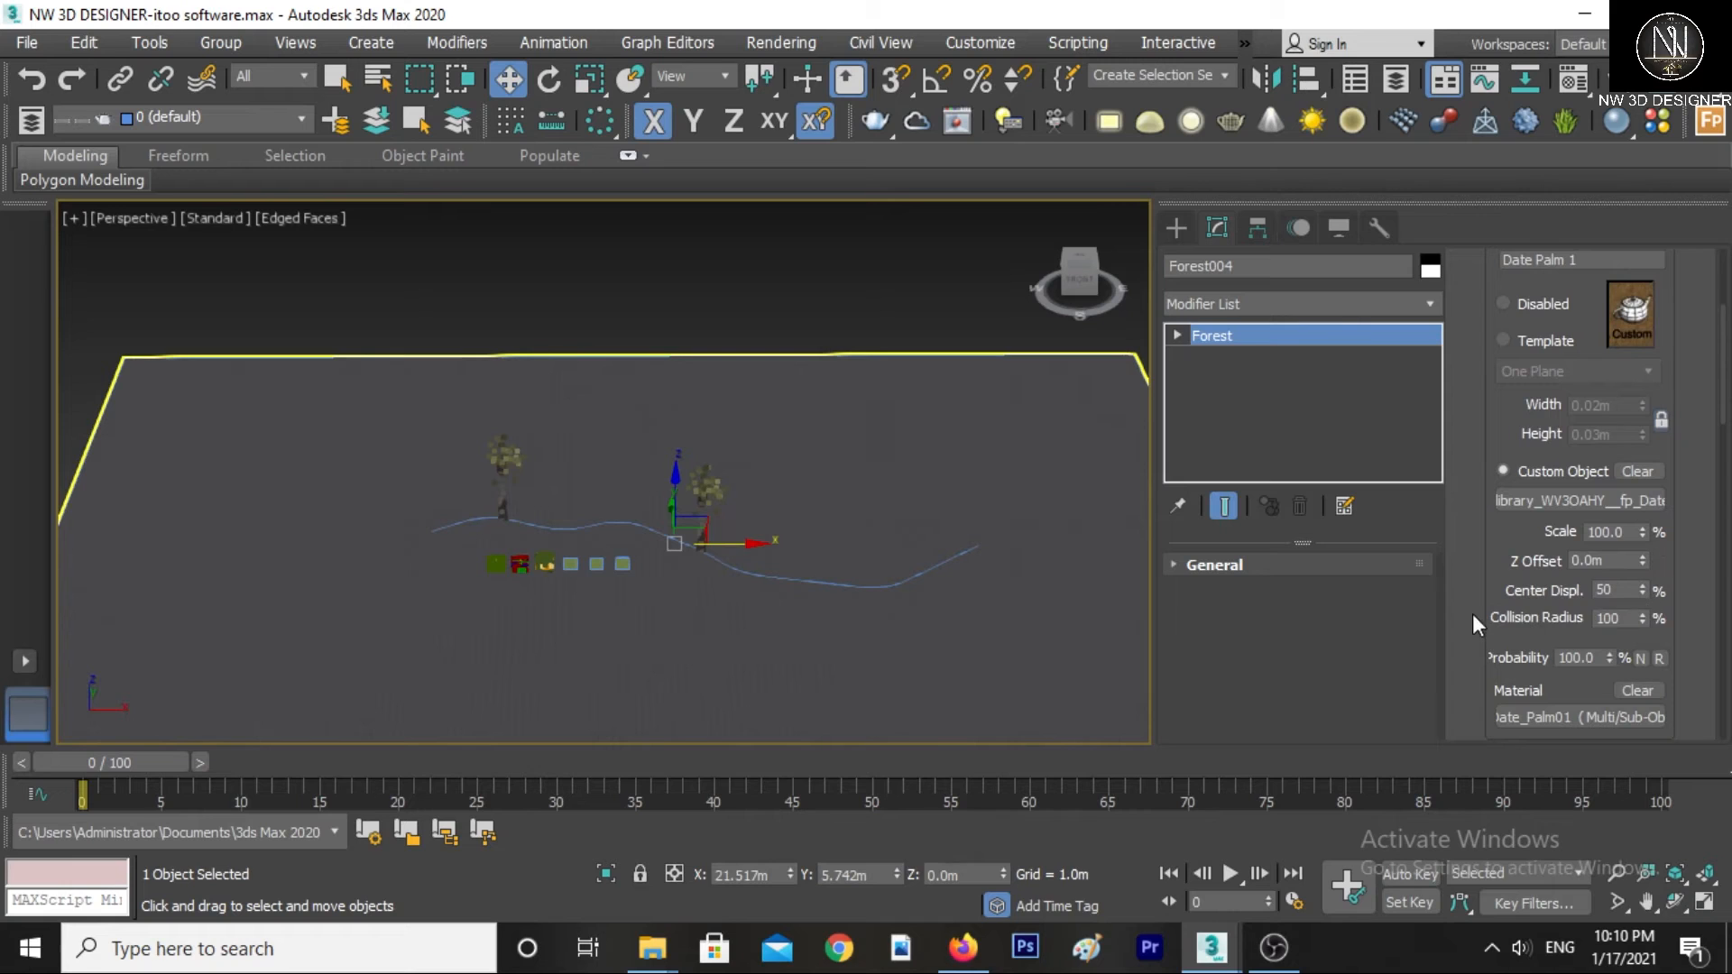
left_click_drag(1477, 619, 1524, 233)
left_click_drag(1471, 610, 1486, 250)
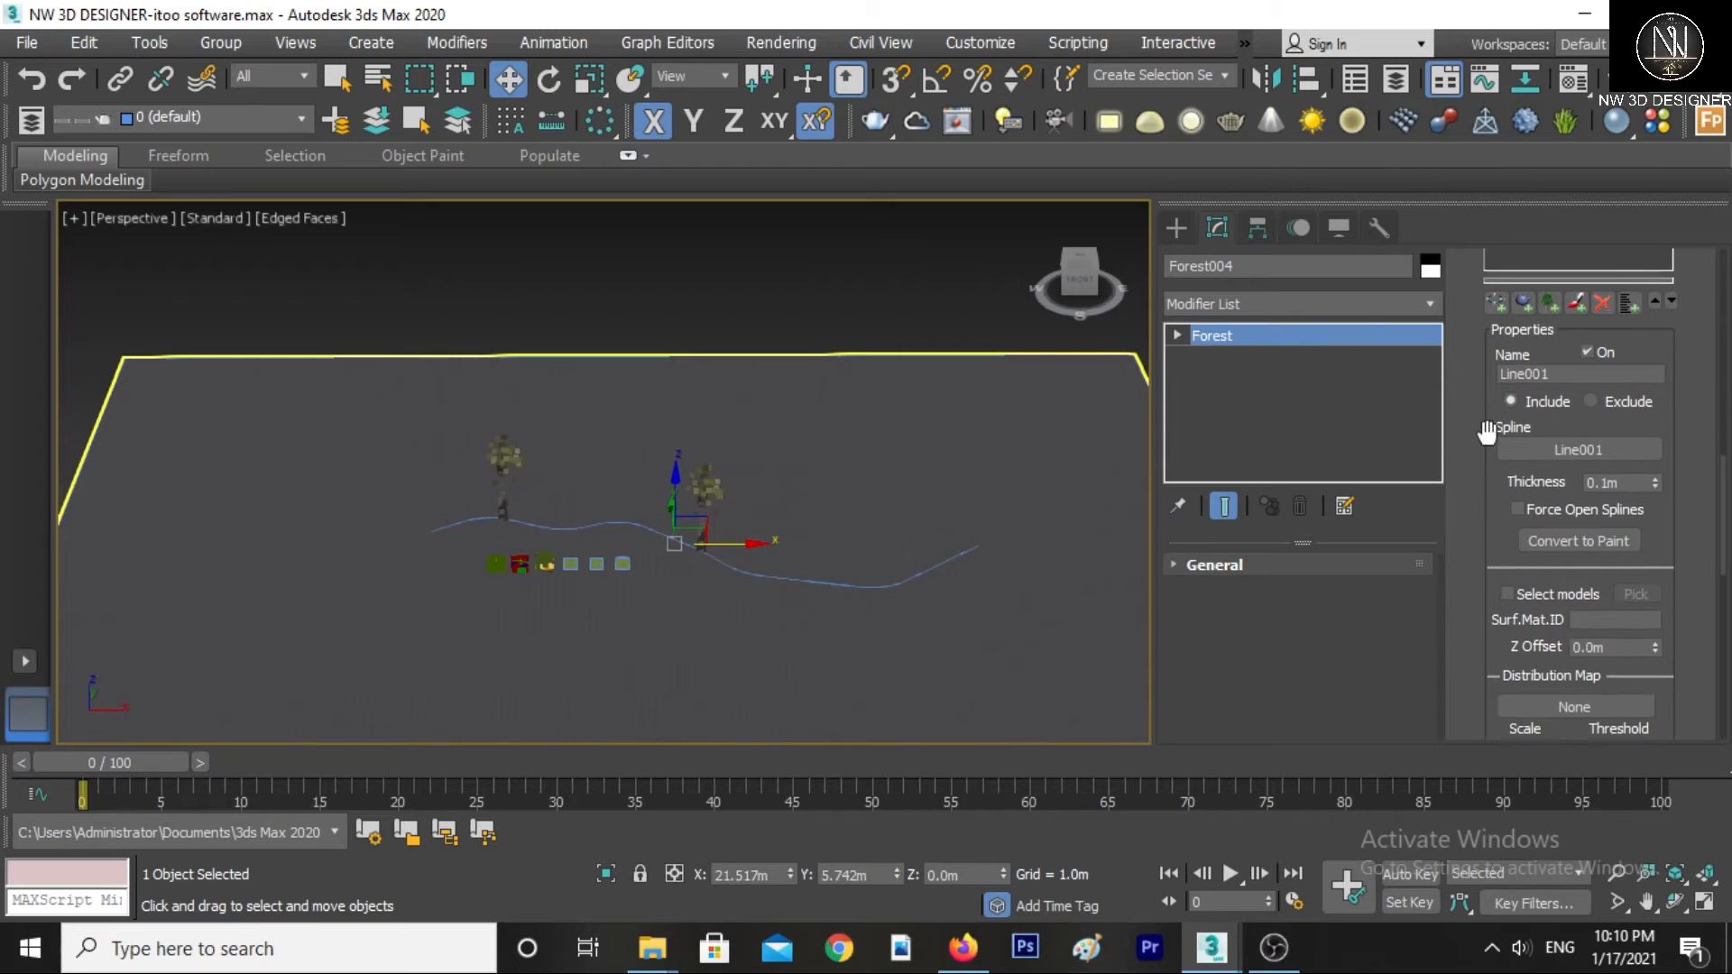
scroll(1480, 442, "down", 4)
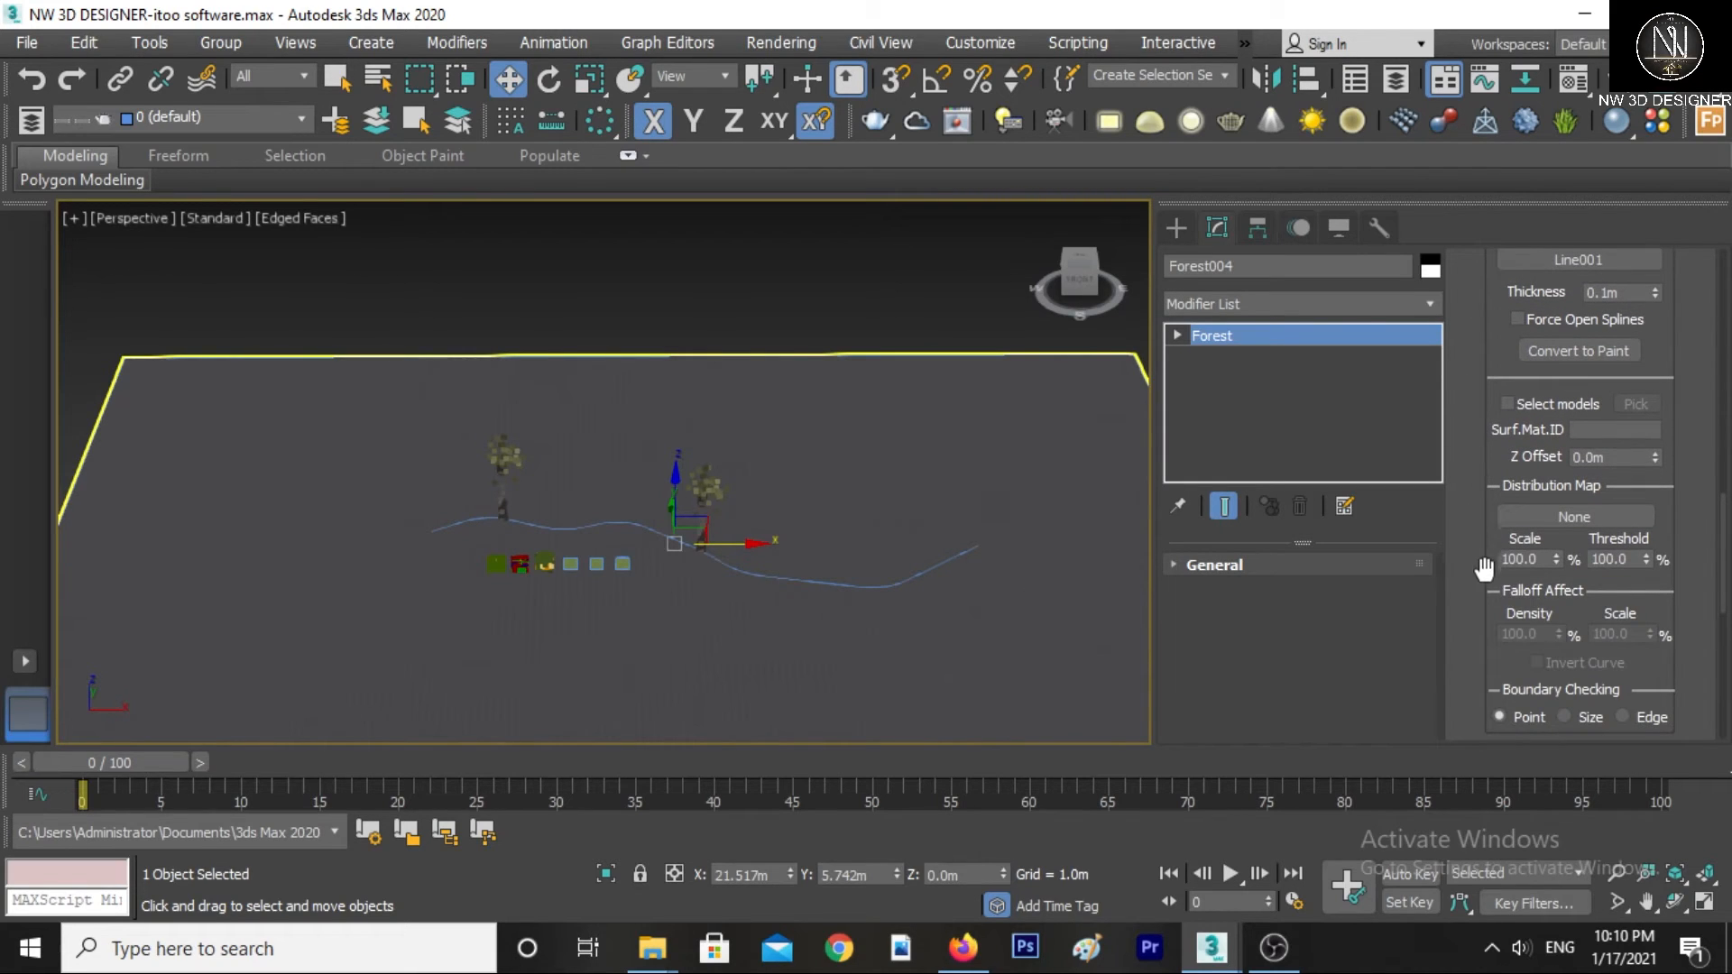
left_click_drag(1557, 561, 1552, 603)
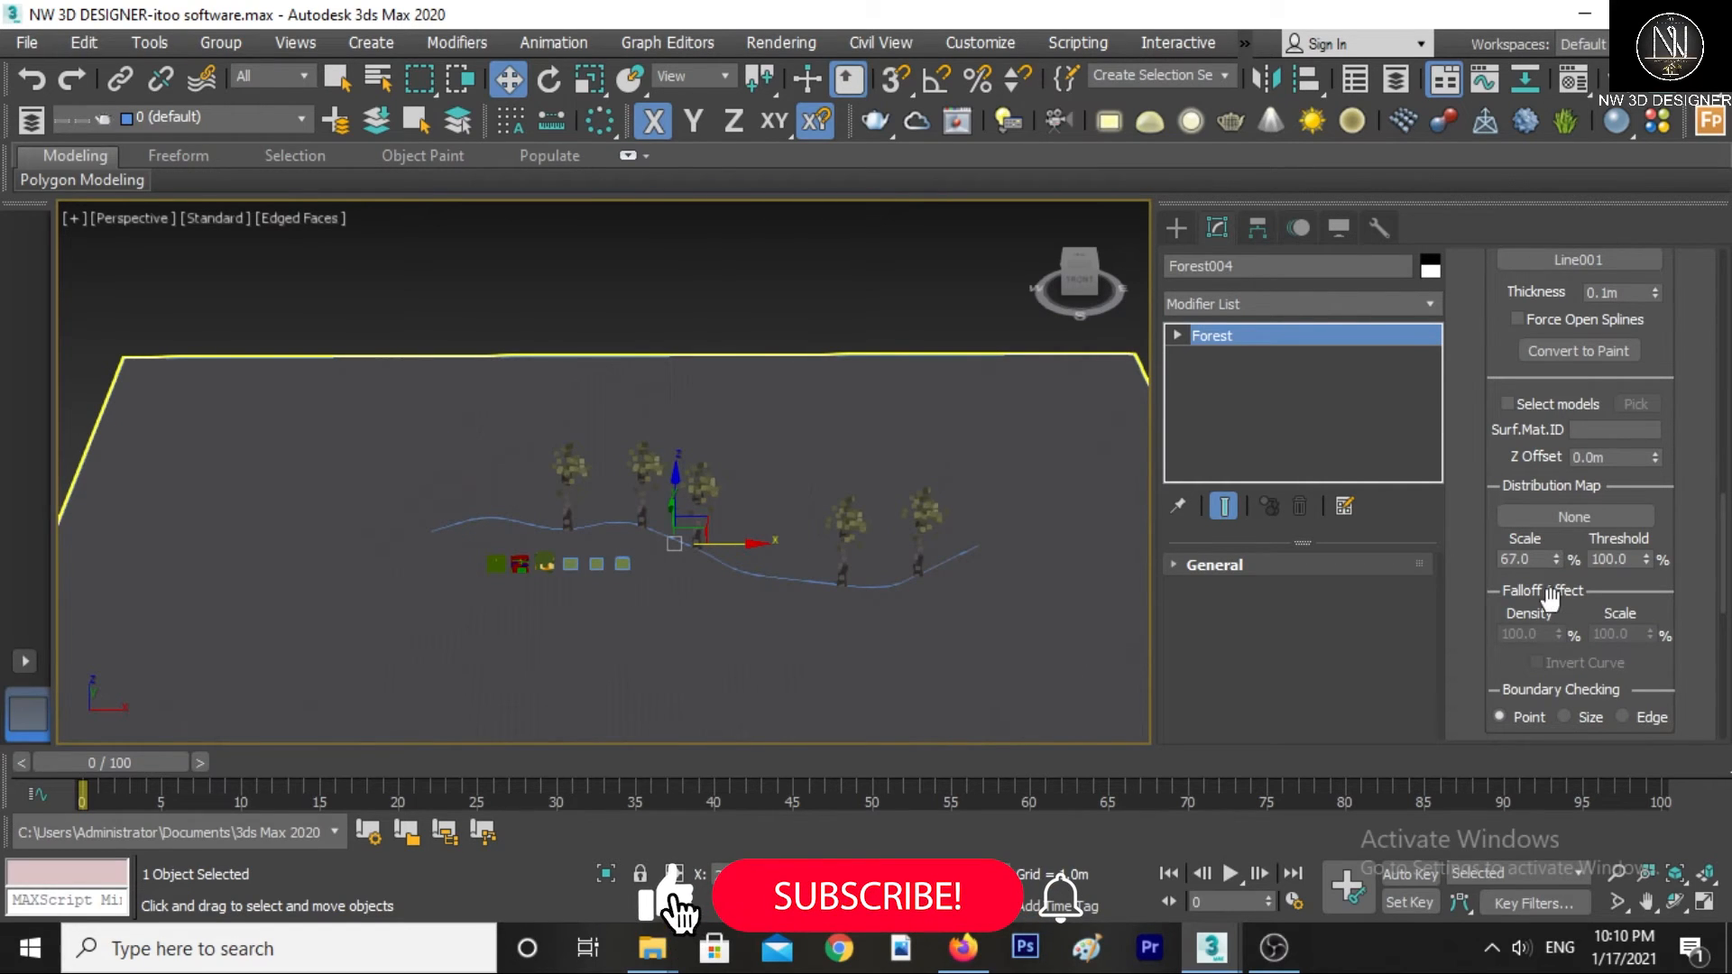
right_click(673, 489)
scroll(727, 549, "up", 5)
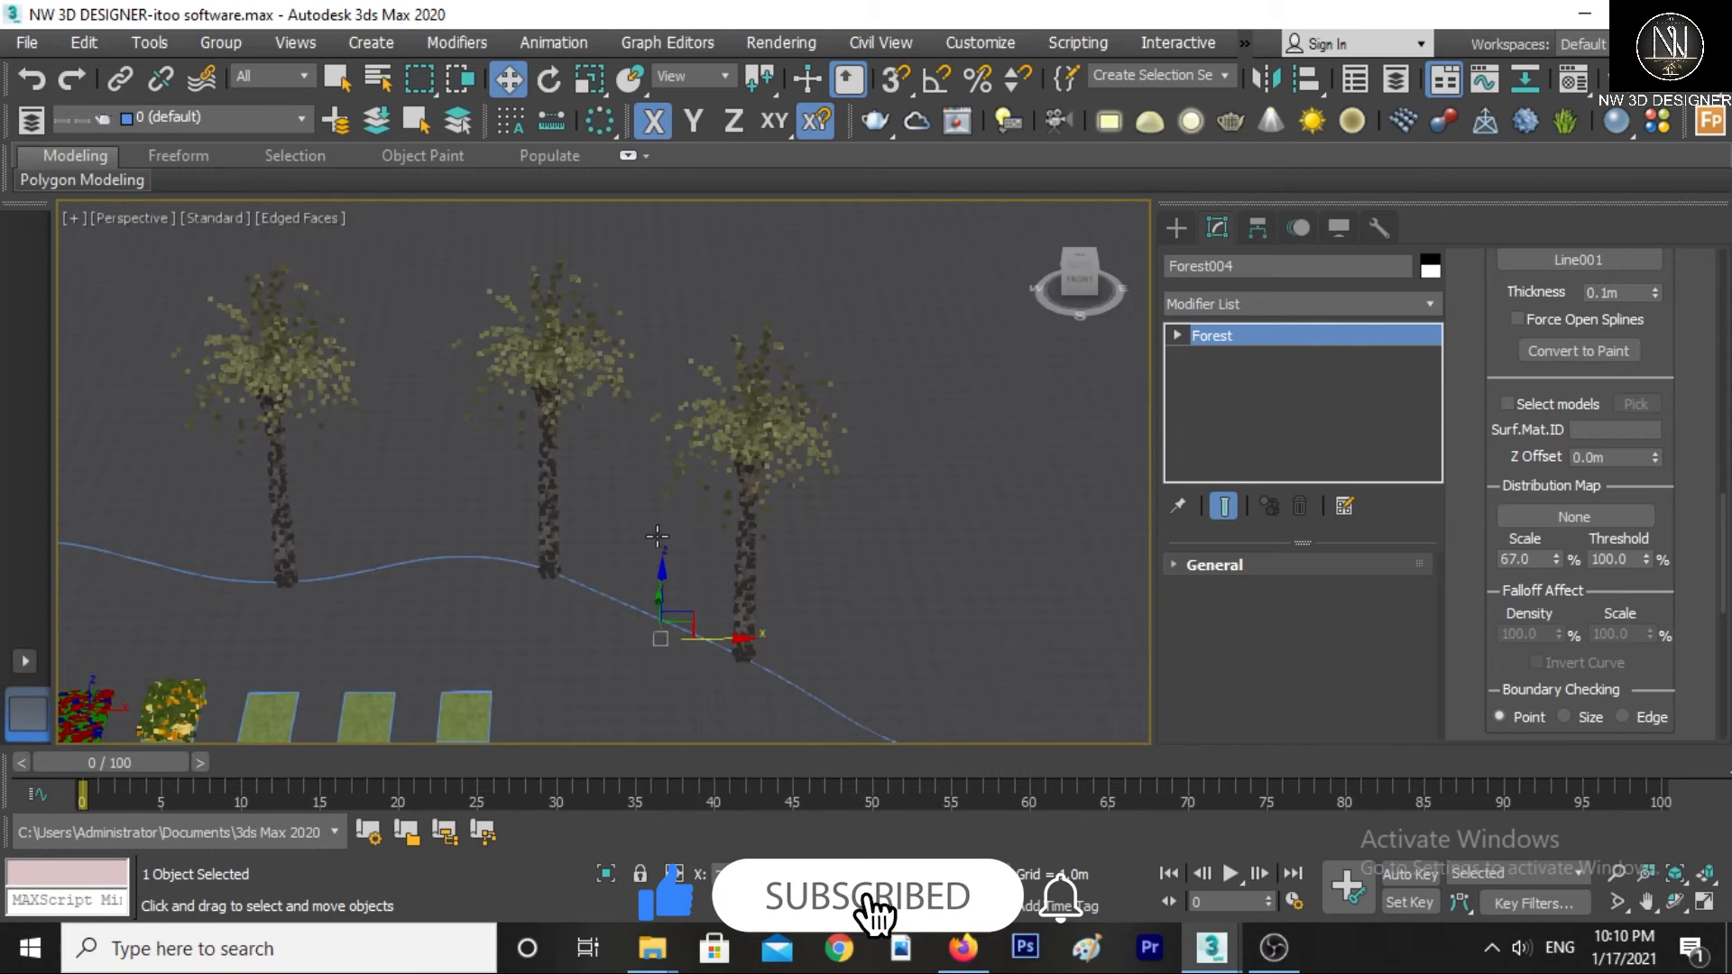
middle_click_drag(728, 550, 769, 496, "alt")
scroll(773, 547, "down", 5)
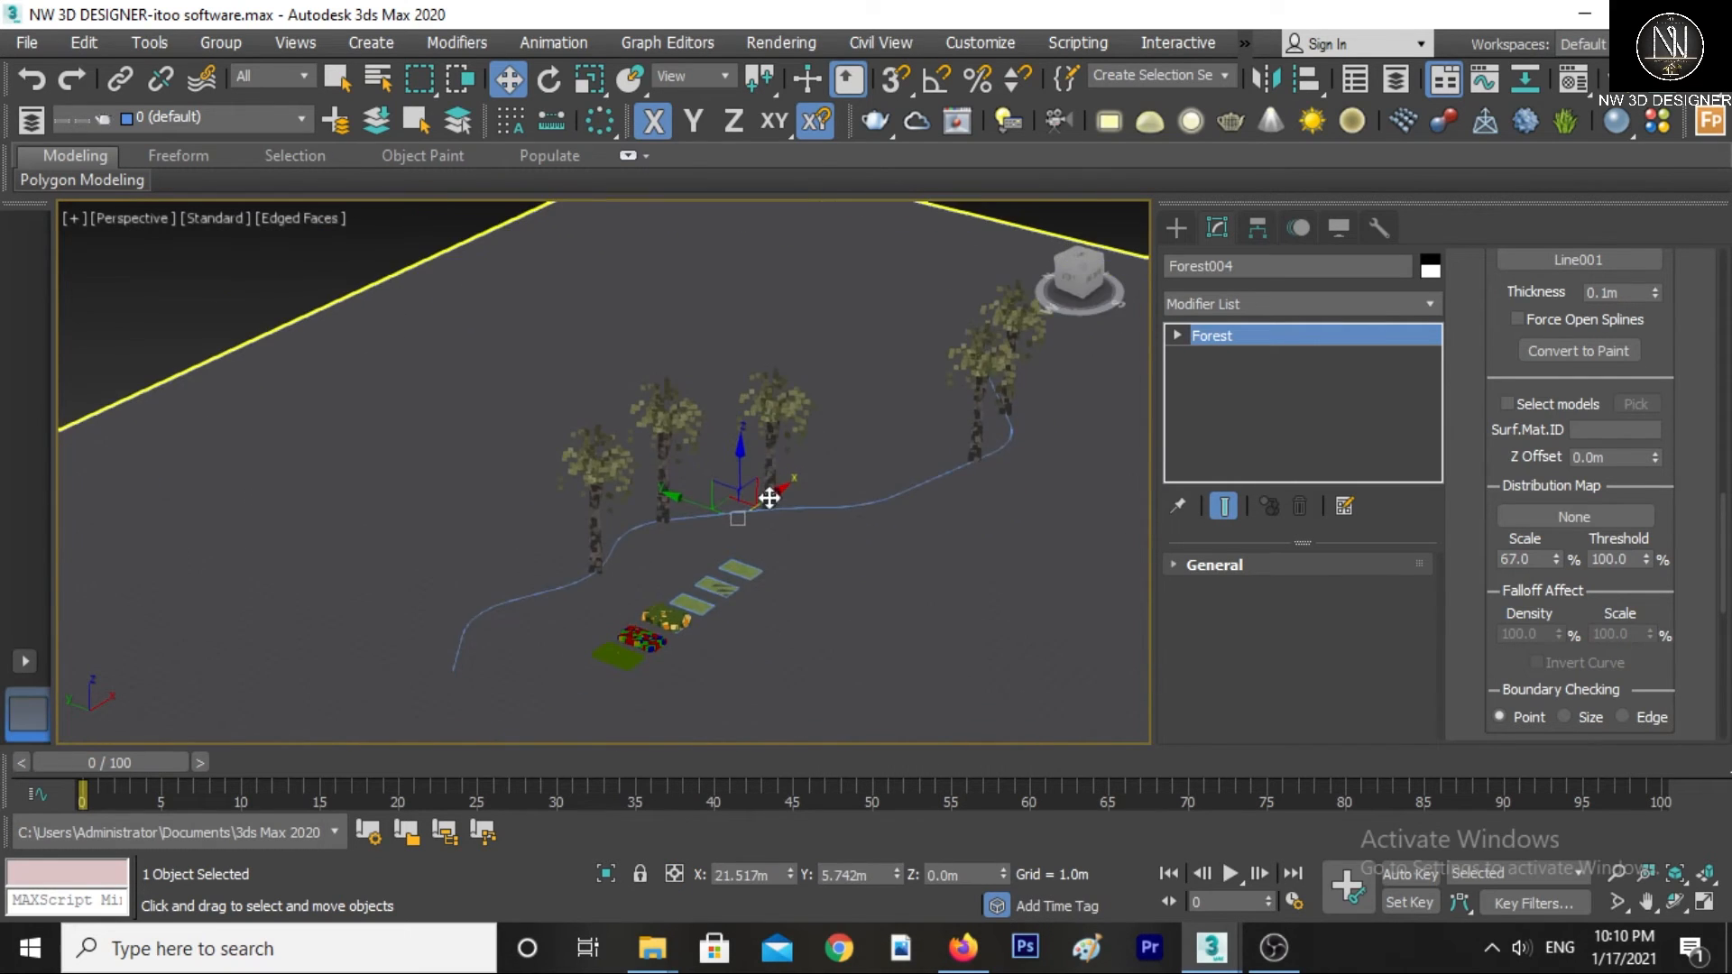
- For the fourth rectangle, start a Forest Pro object and load the Crape Myrtle 3 model from the Starter Library
scroll(843, 560, "up", 10)
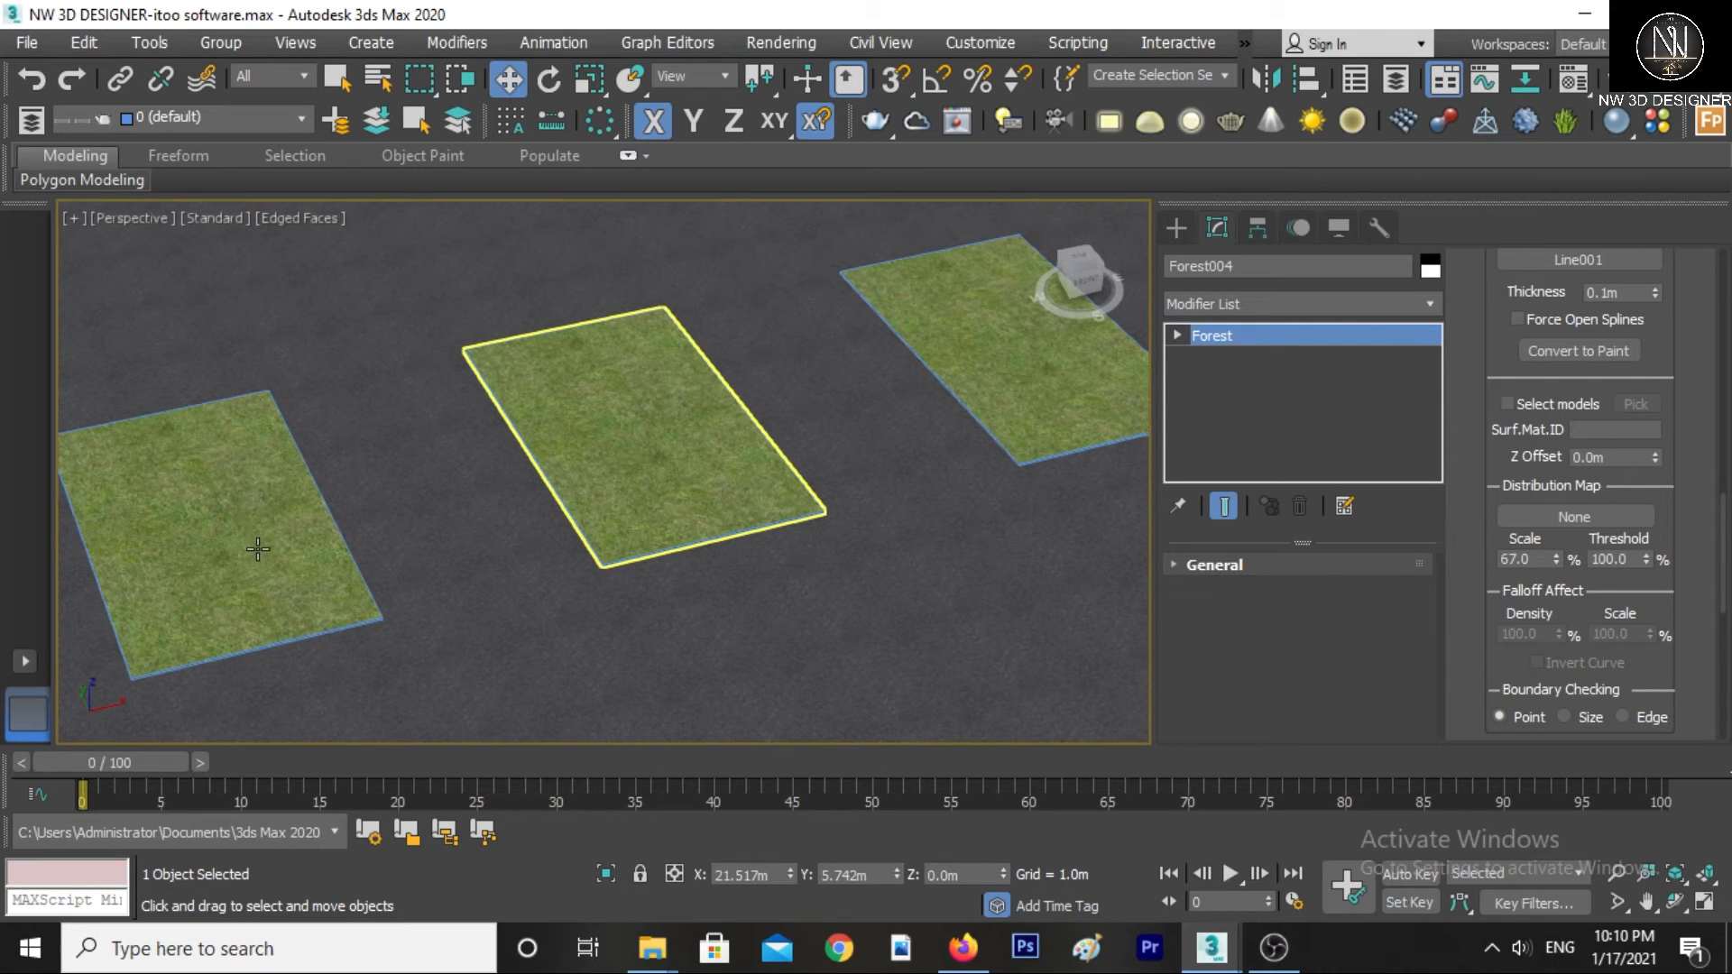
left_click(316, 565)
left_click(1176, 233)
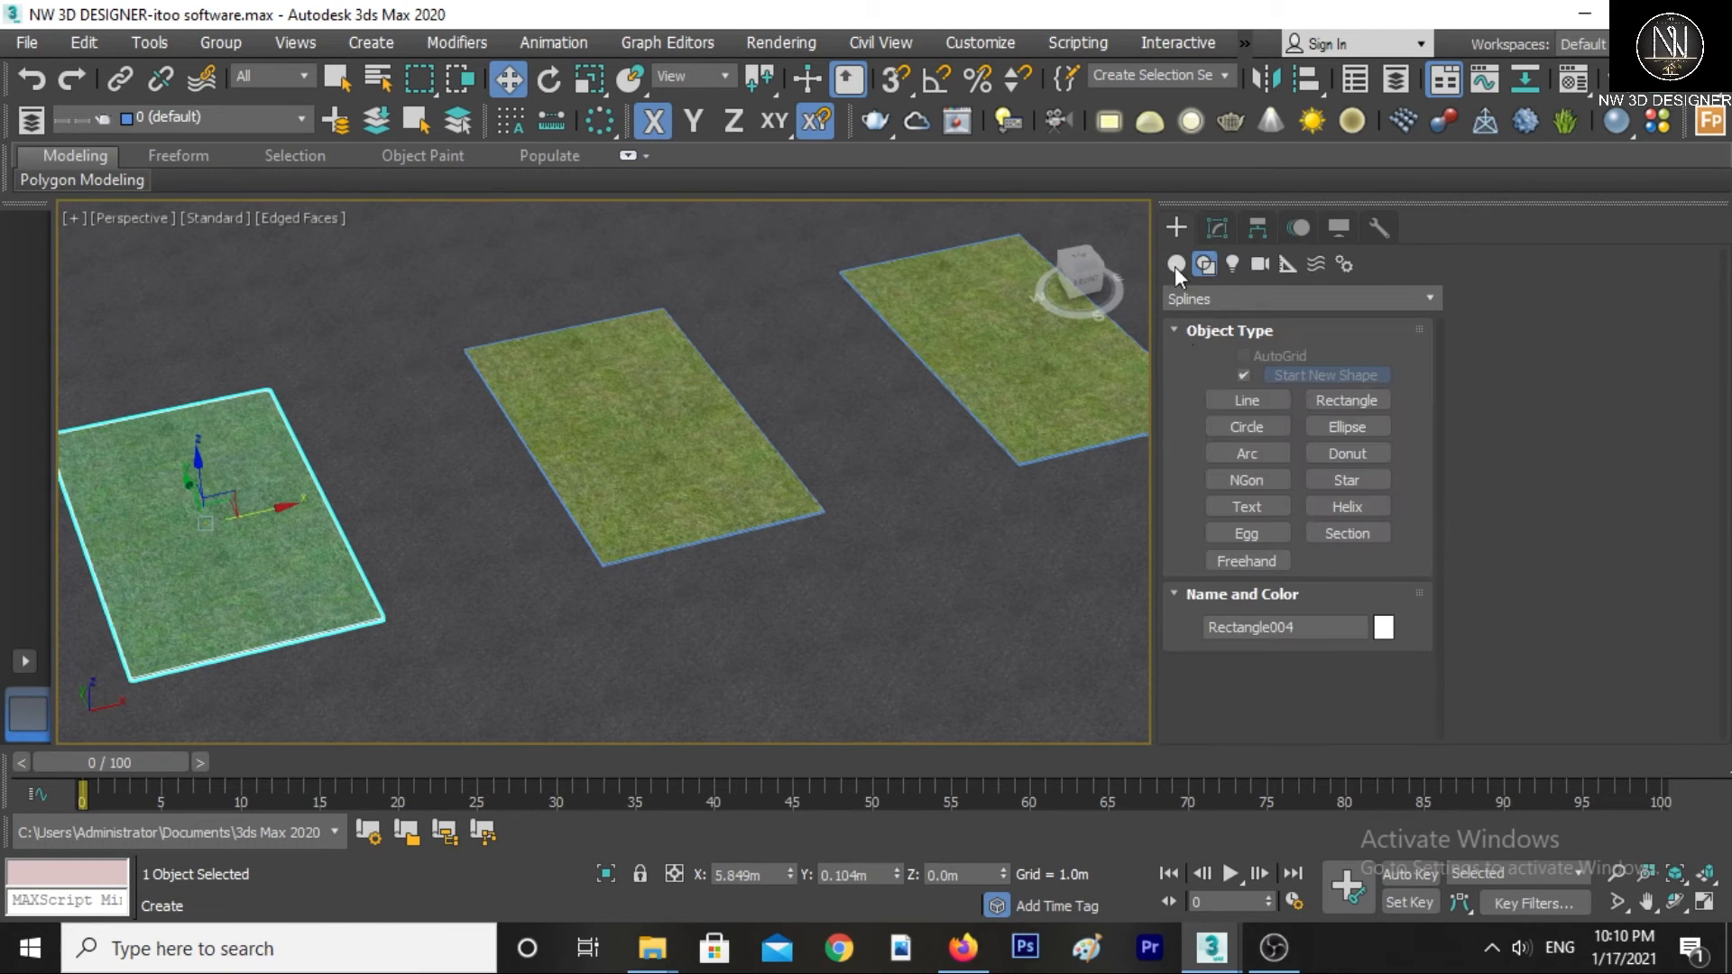
left_click(1176, 263)
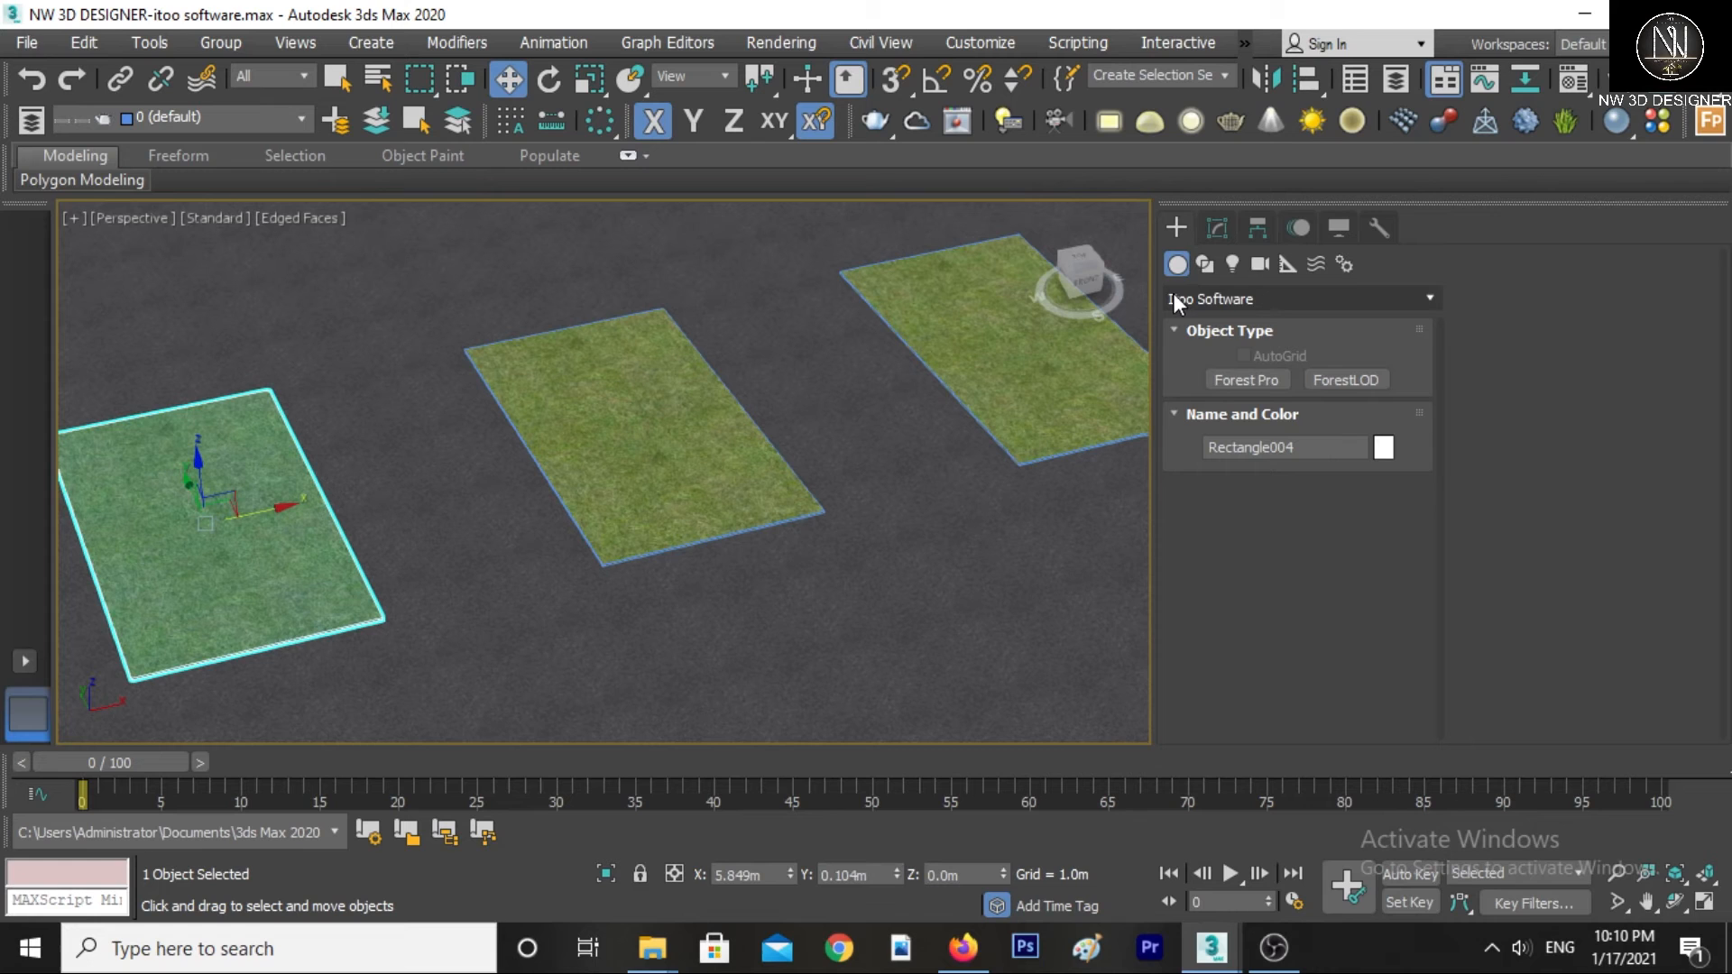
left_click(1234, 380)
left_click(1573, 332)
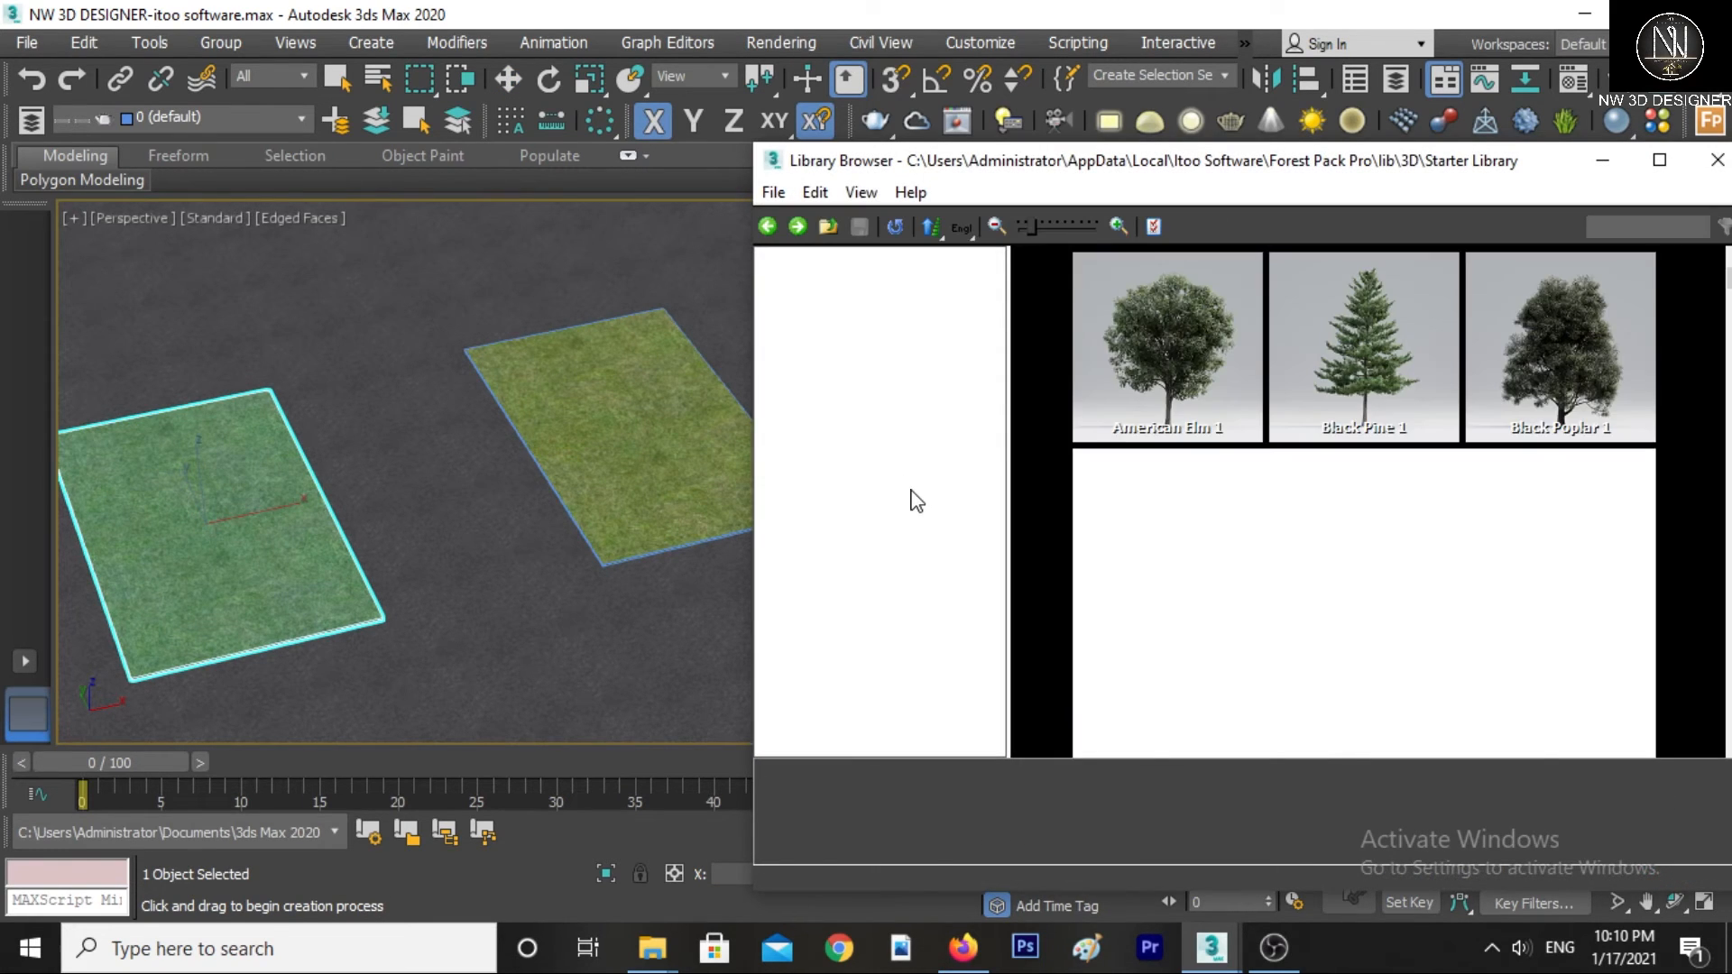
scroll(1157, 592, "down", 3)
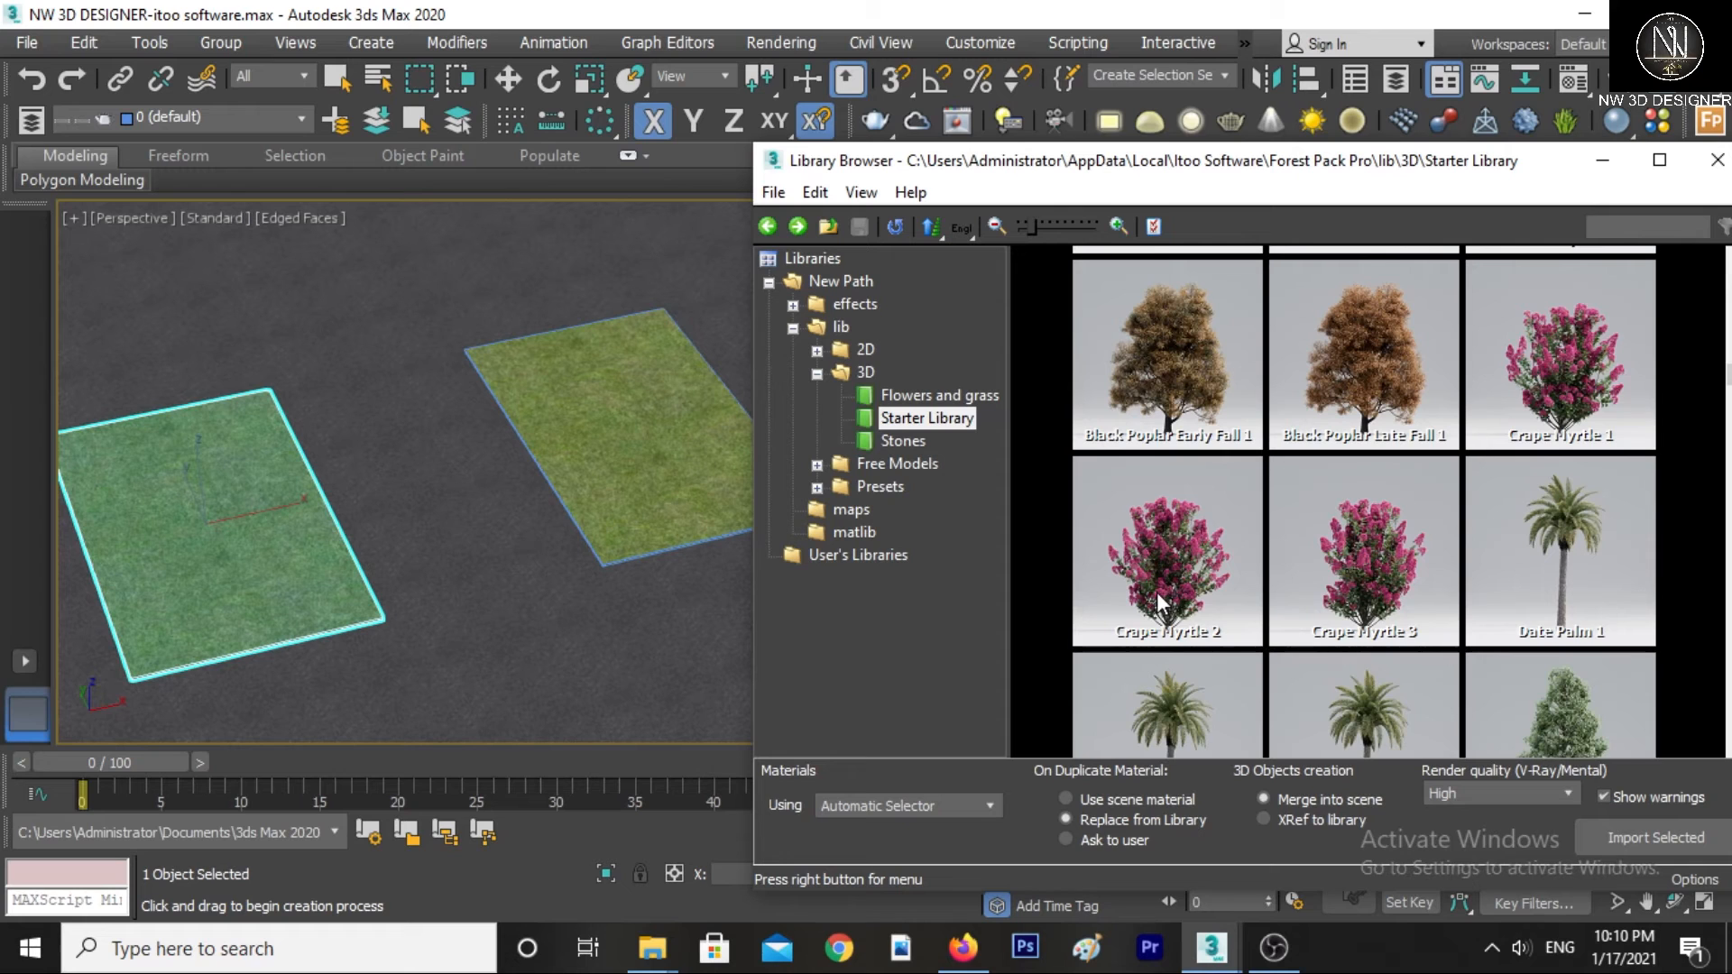
double_click(1328, 588)
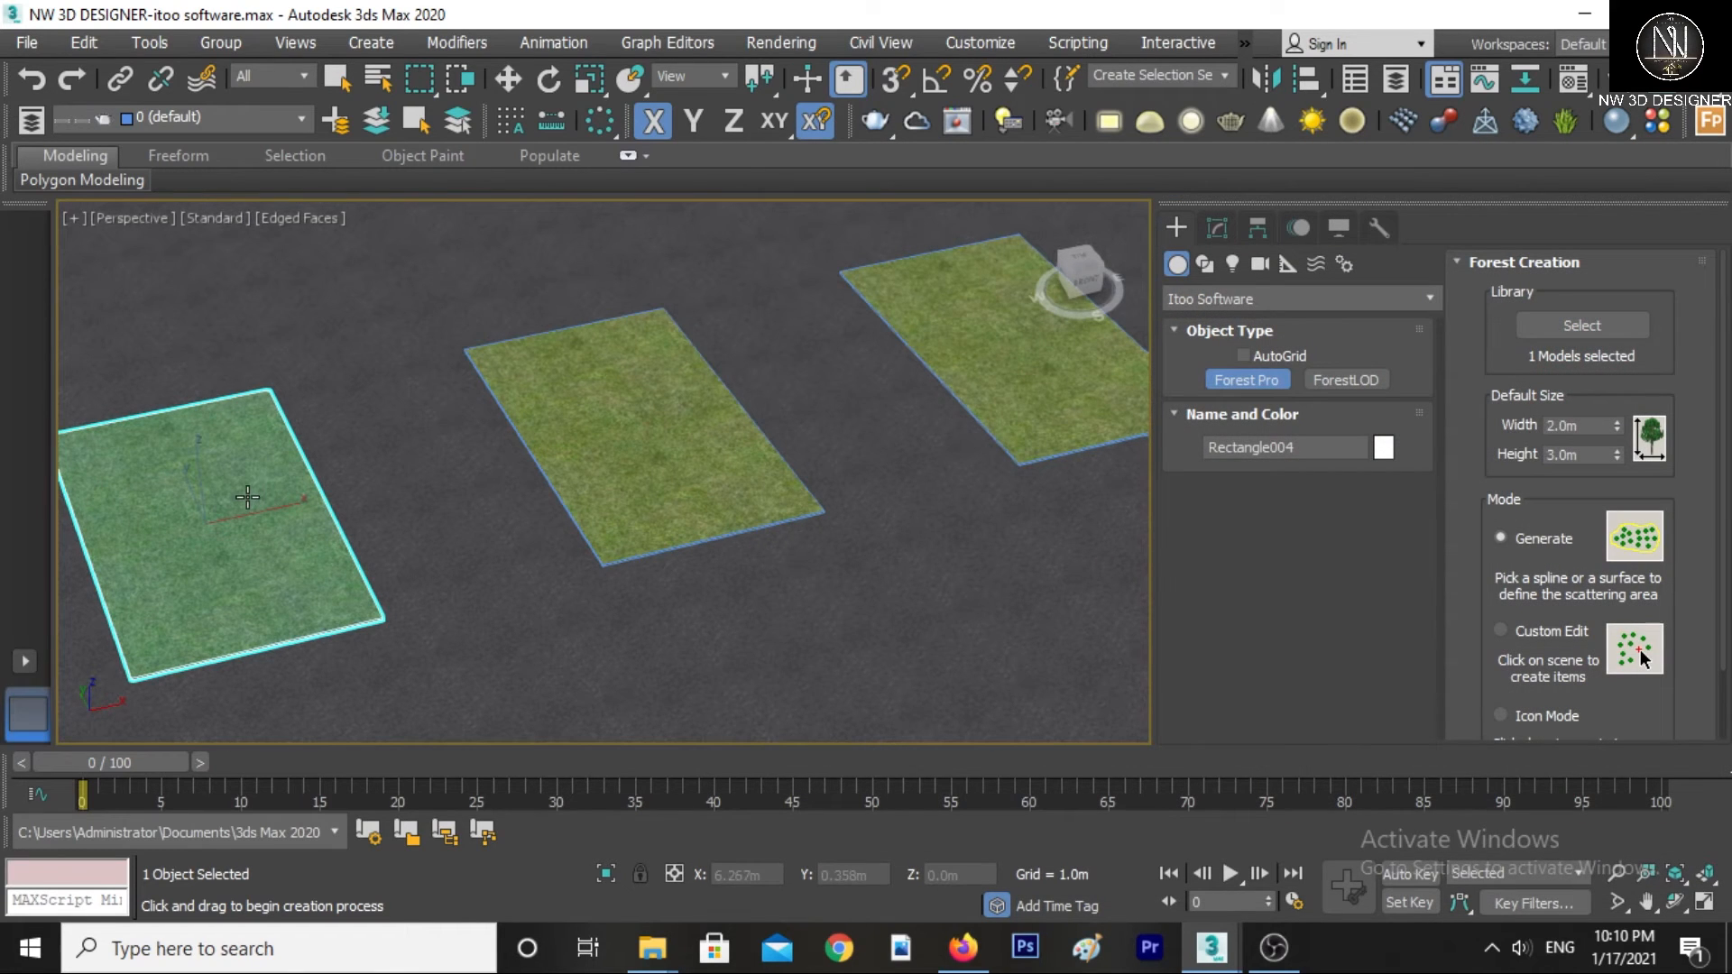
- Scatter the crape myrtle over the fourth rectangle and activate the Move tool to view it up close
left_click(246, 591)
left_click(965, 557)
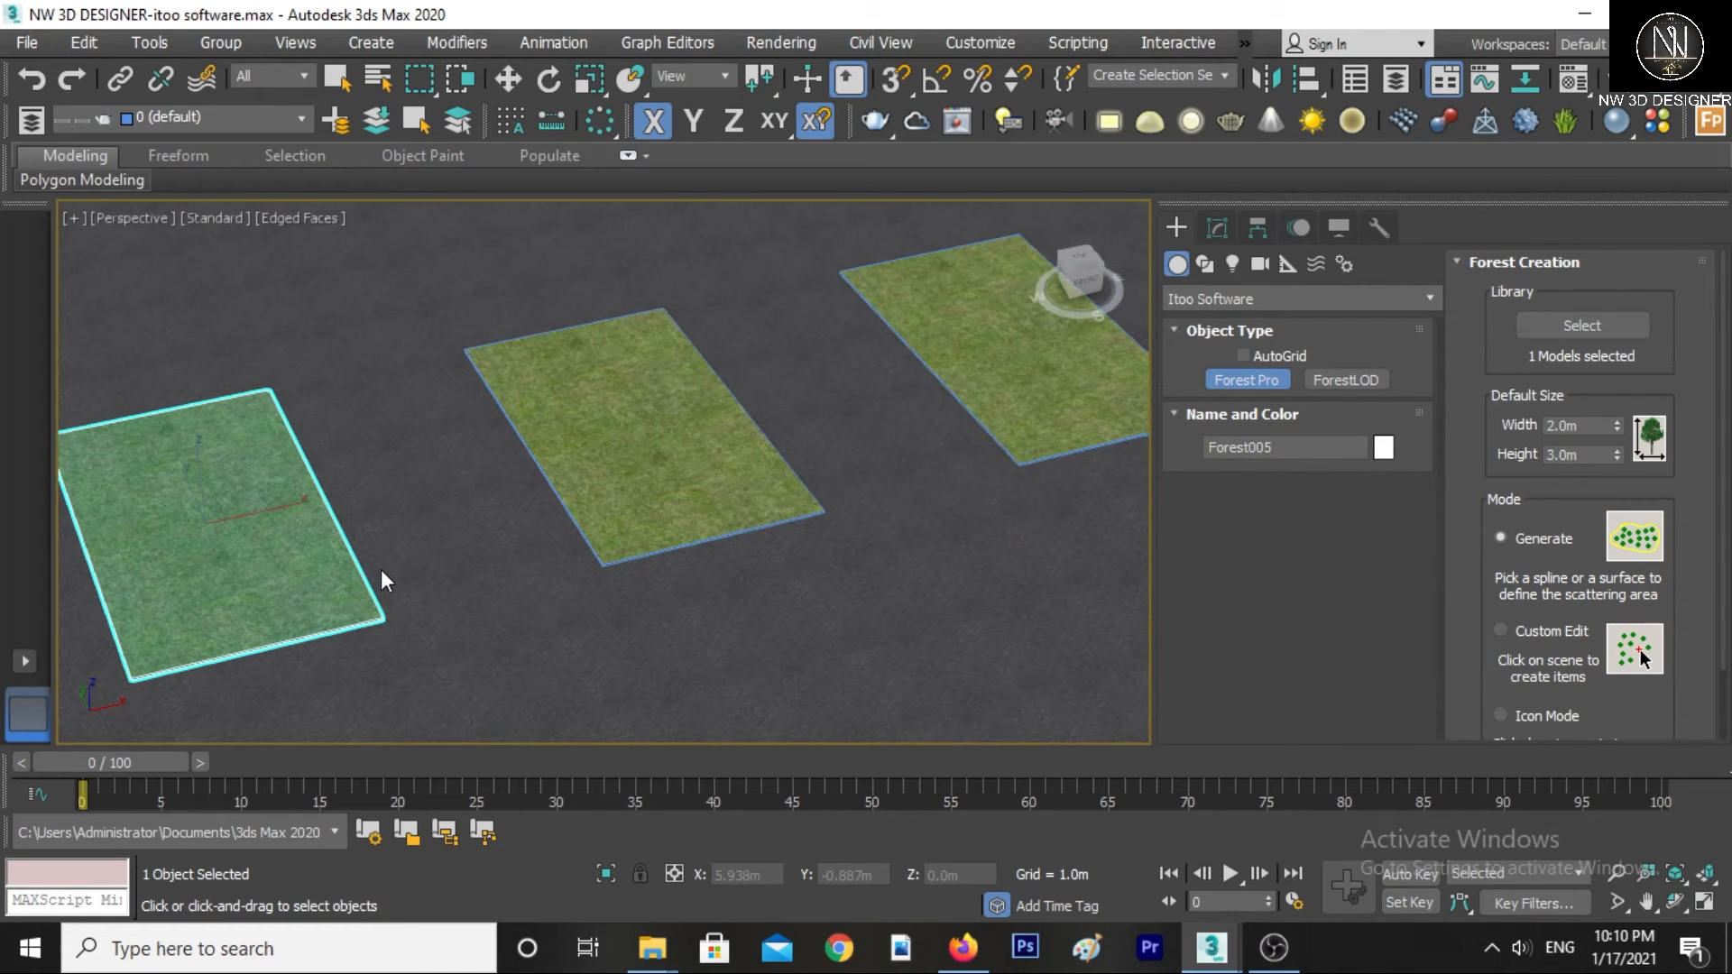
middle_click_drag(255, 557, 504, 523)
right_click(514, 472)
left_click(536, 497)
scroll(503, 522, "up", 3)
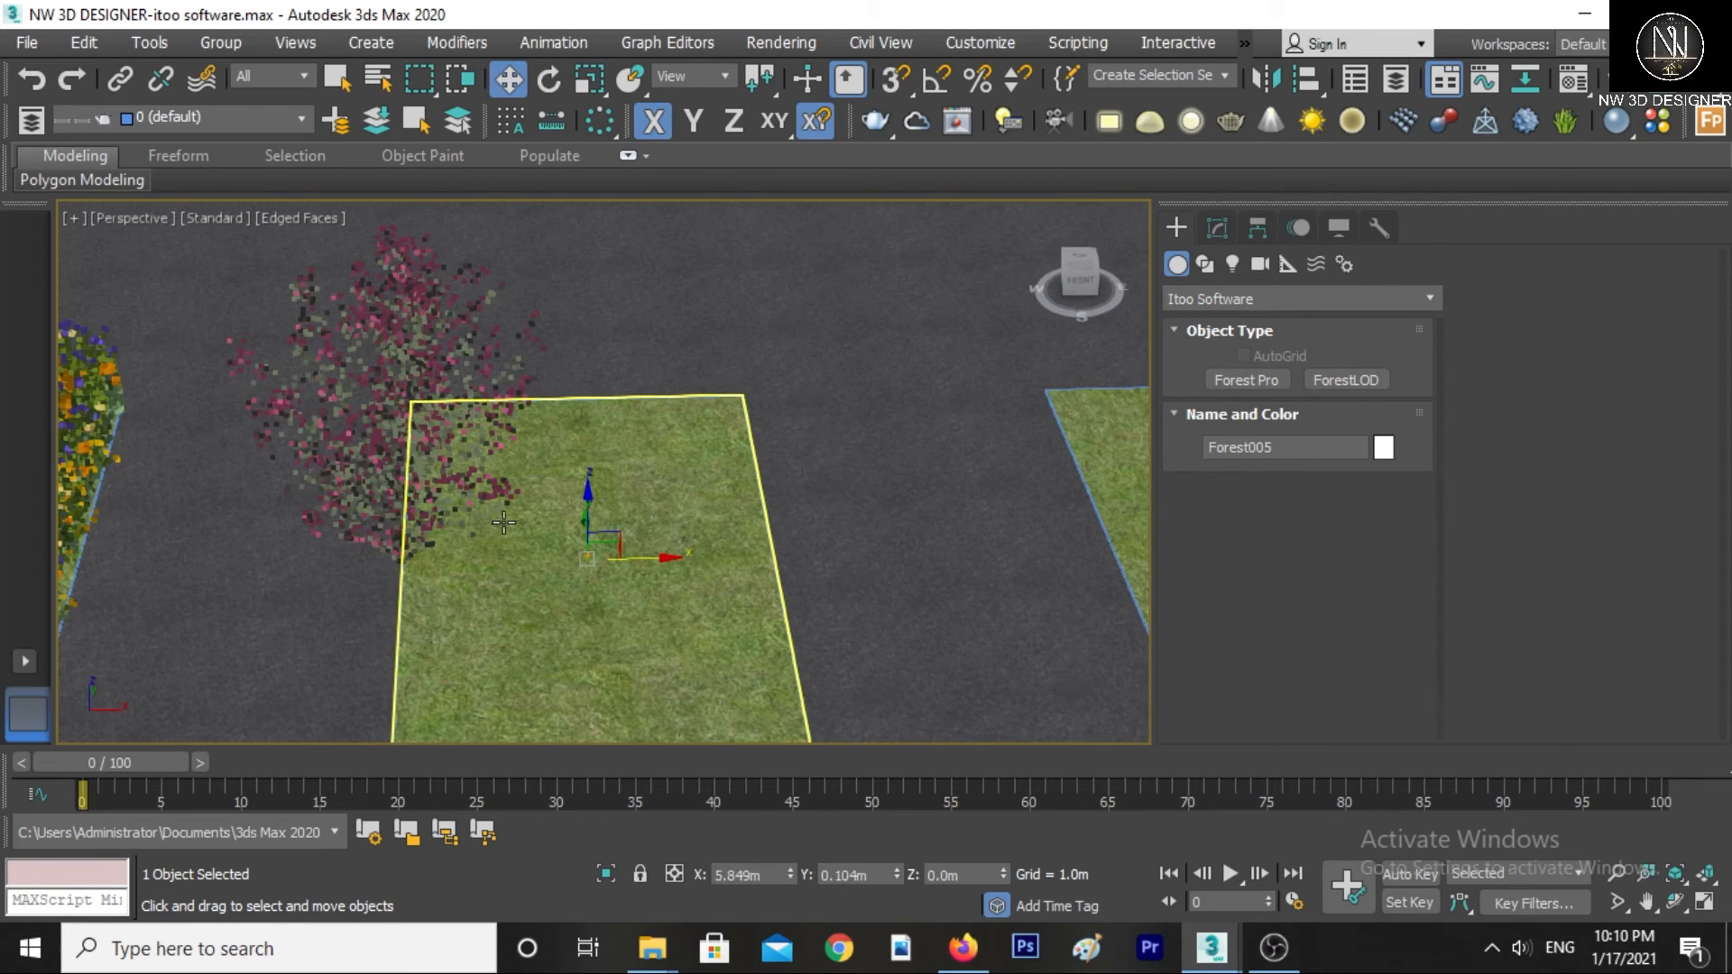
- Start another Forest Pro object in Custom Edit mode and place a single crape myrtle near the right edge of the fifth rectangle
scroll(503, 522, "down", 5)
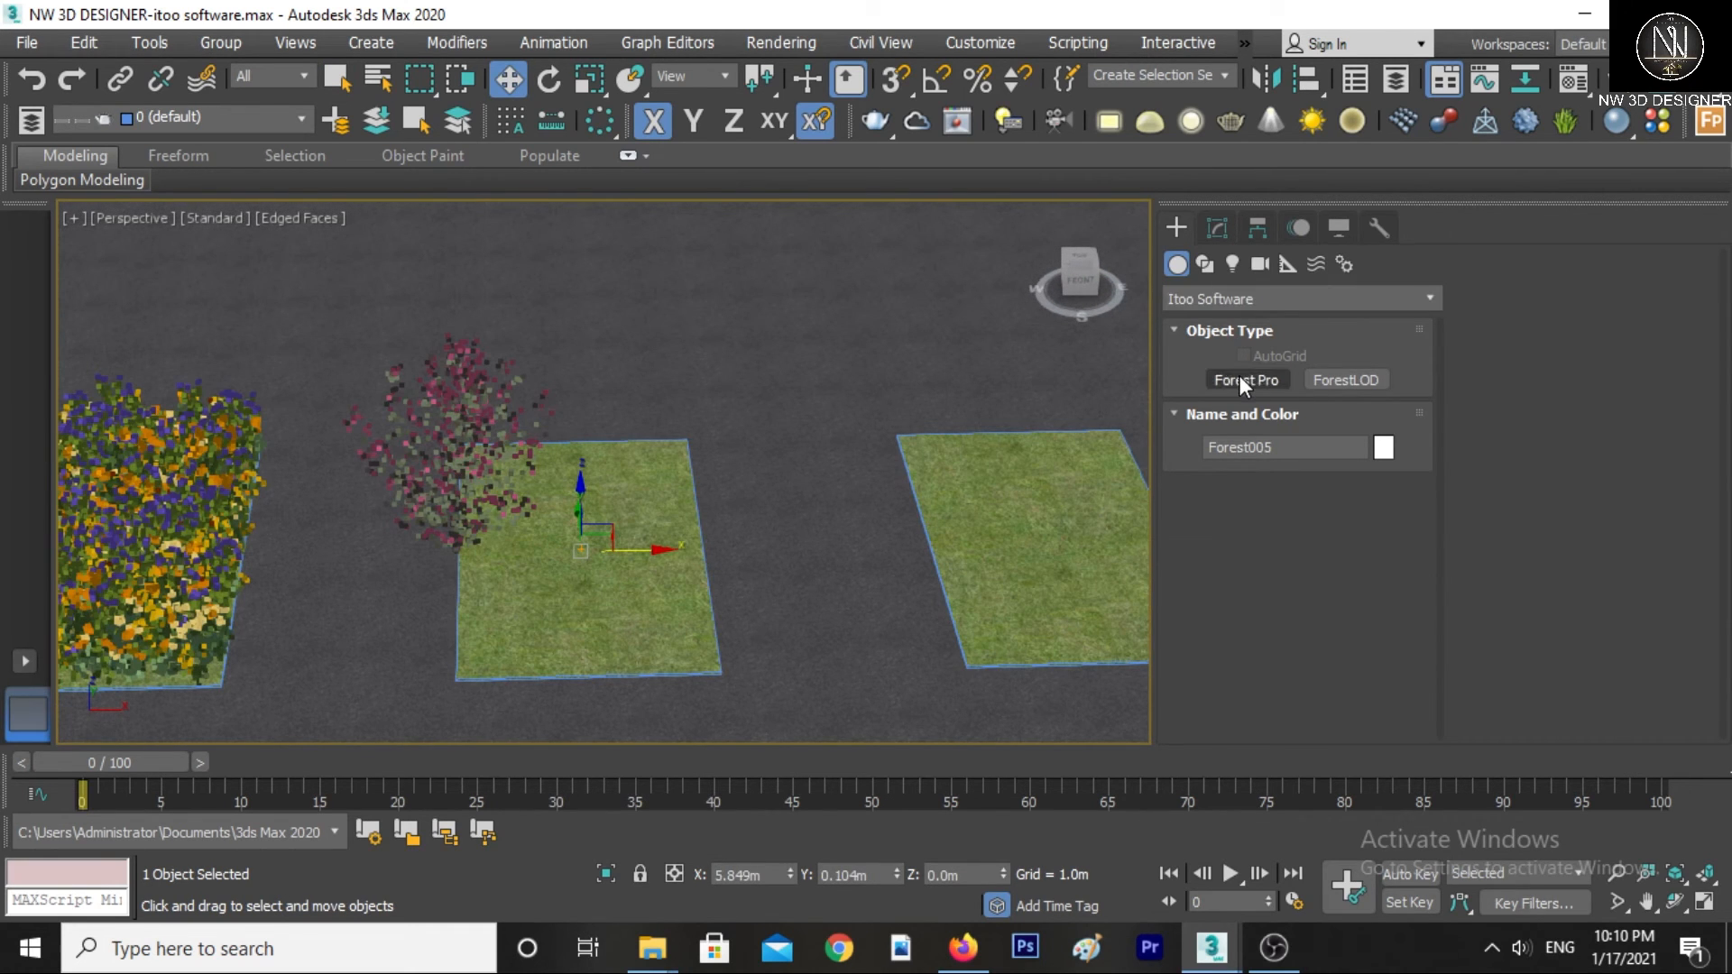
left_click(1241, 381)
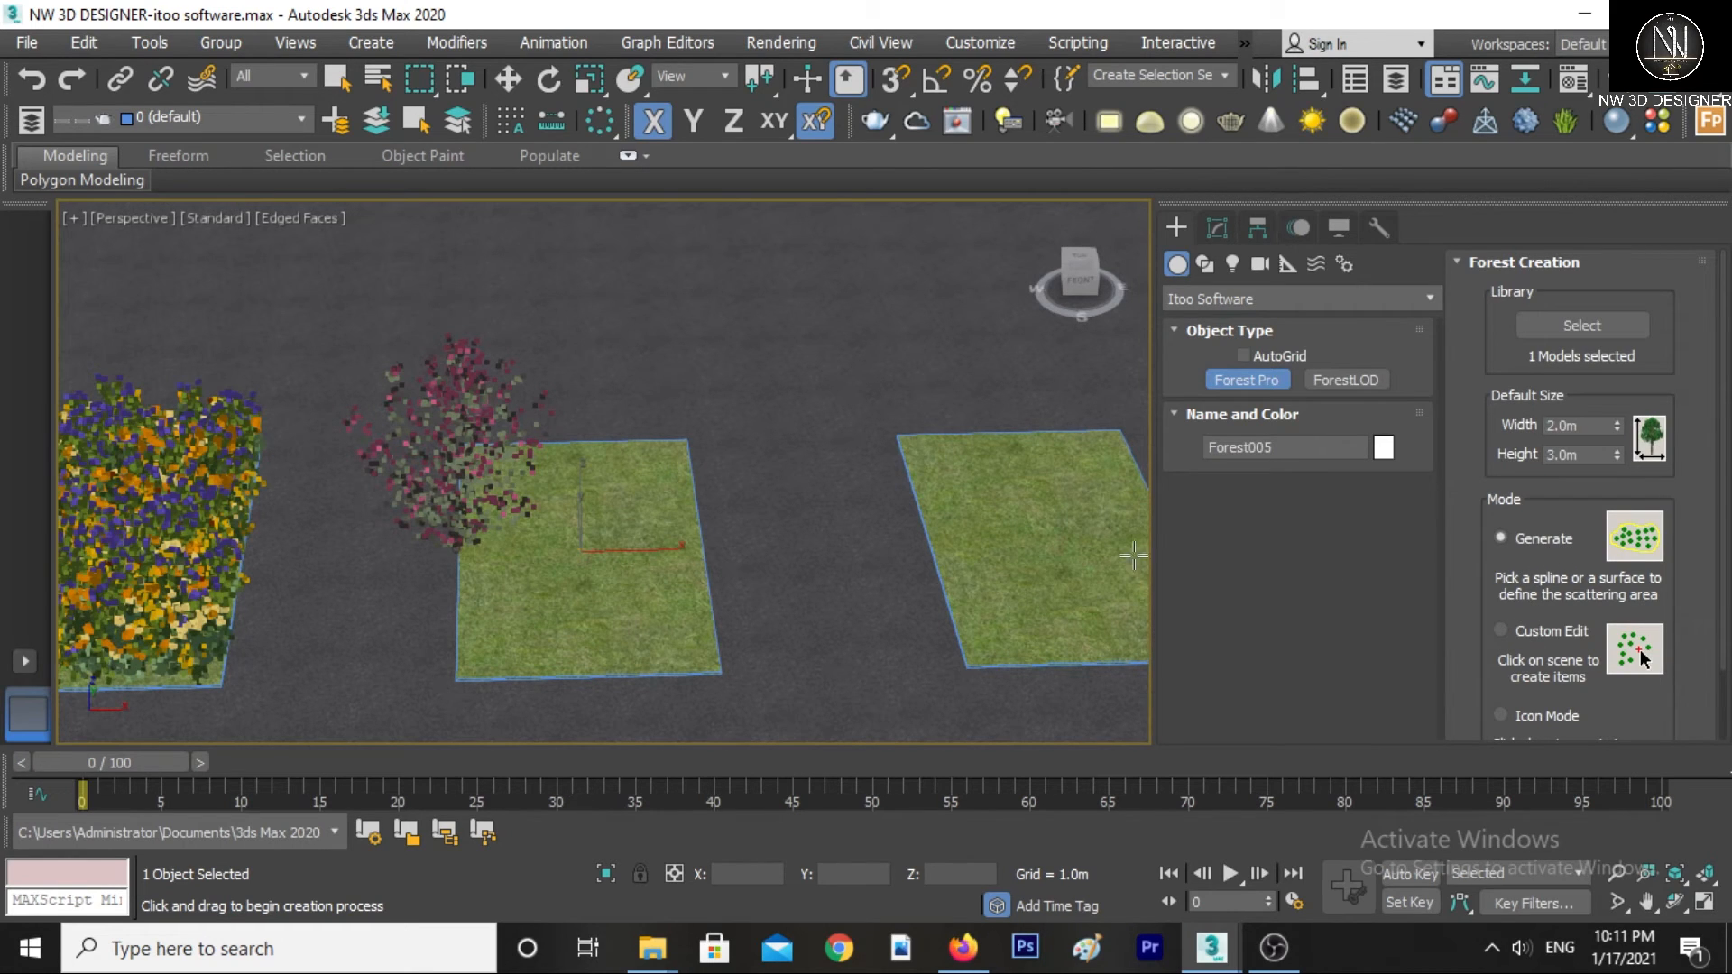
left_click(635, 521)
middle_click_drag(635, 521, 572, 506)
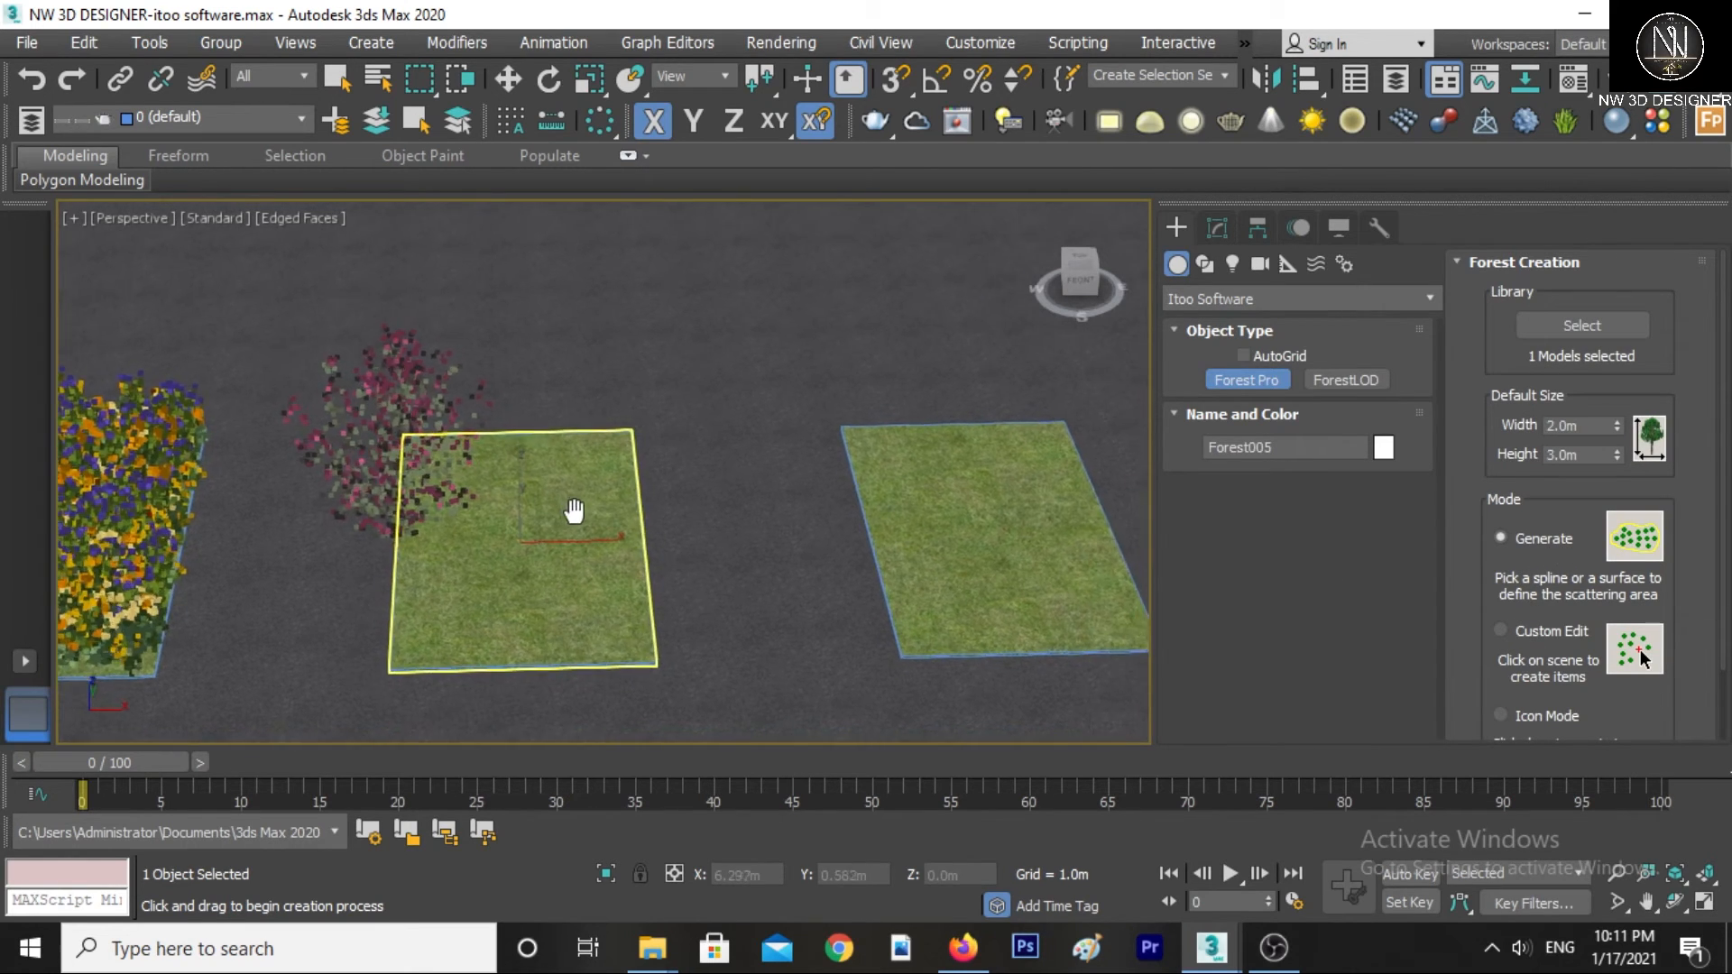
left_click(1525, 629)
middle_click_drag(1105, 620, 862, 611)
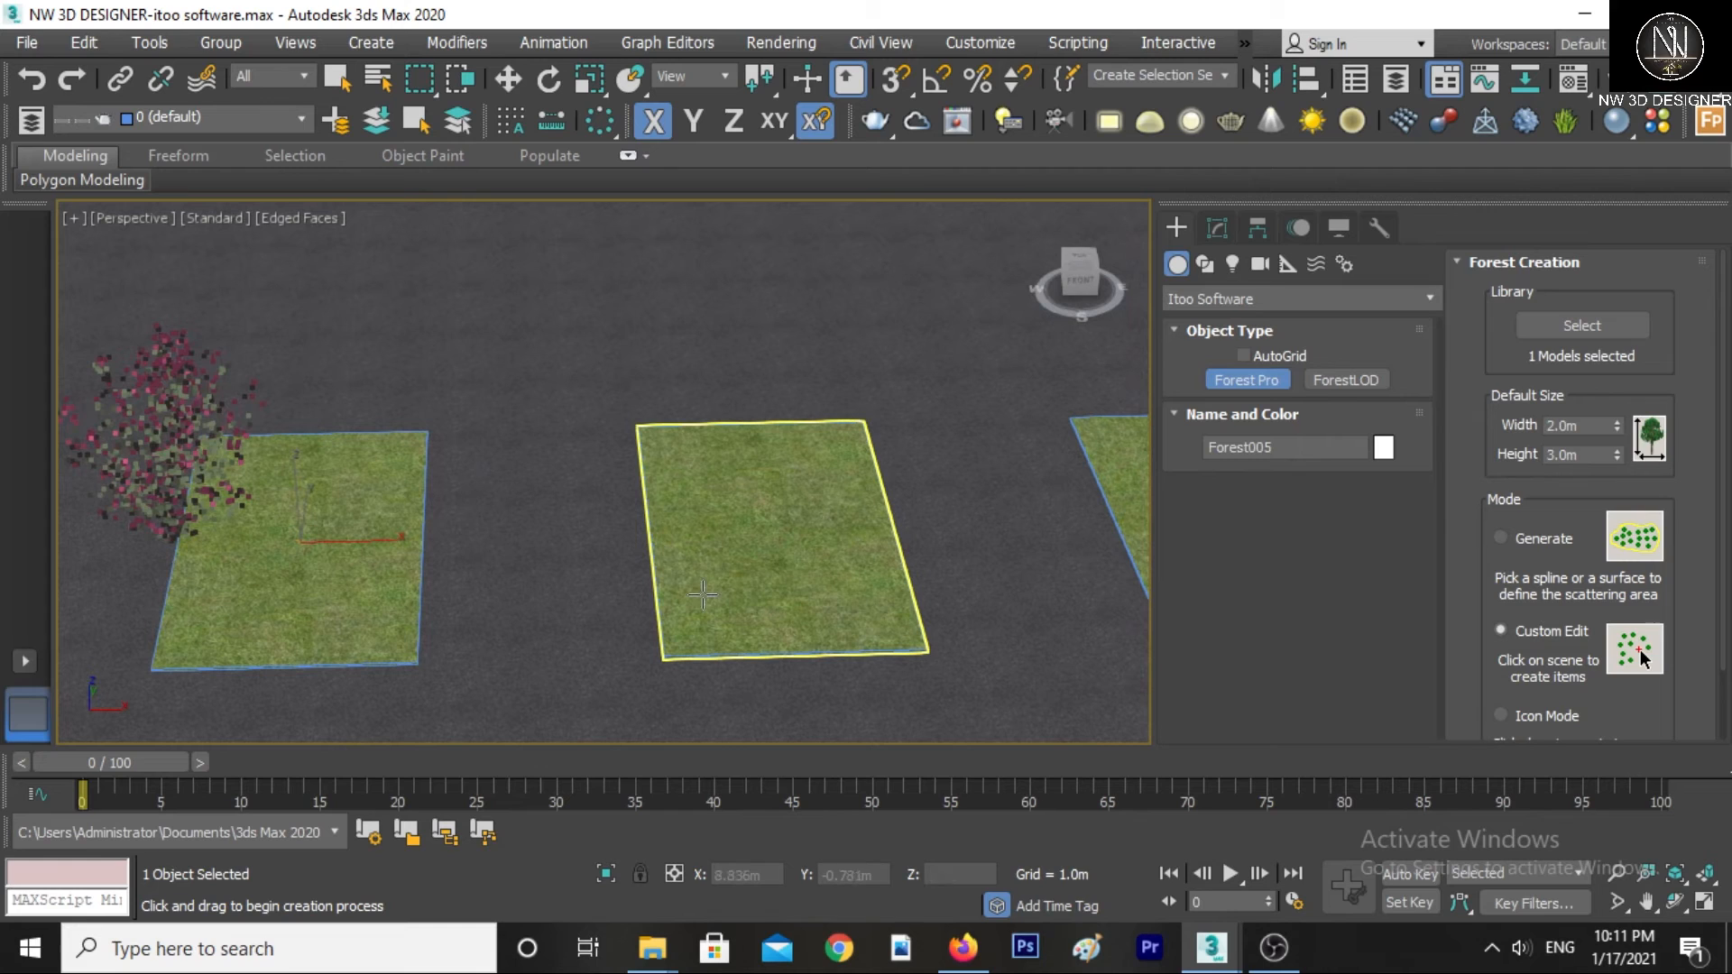
left_click(844, 586)
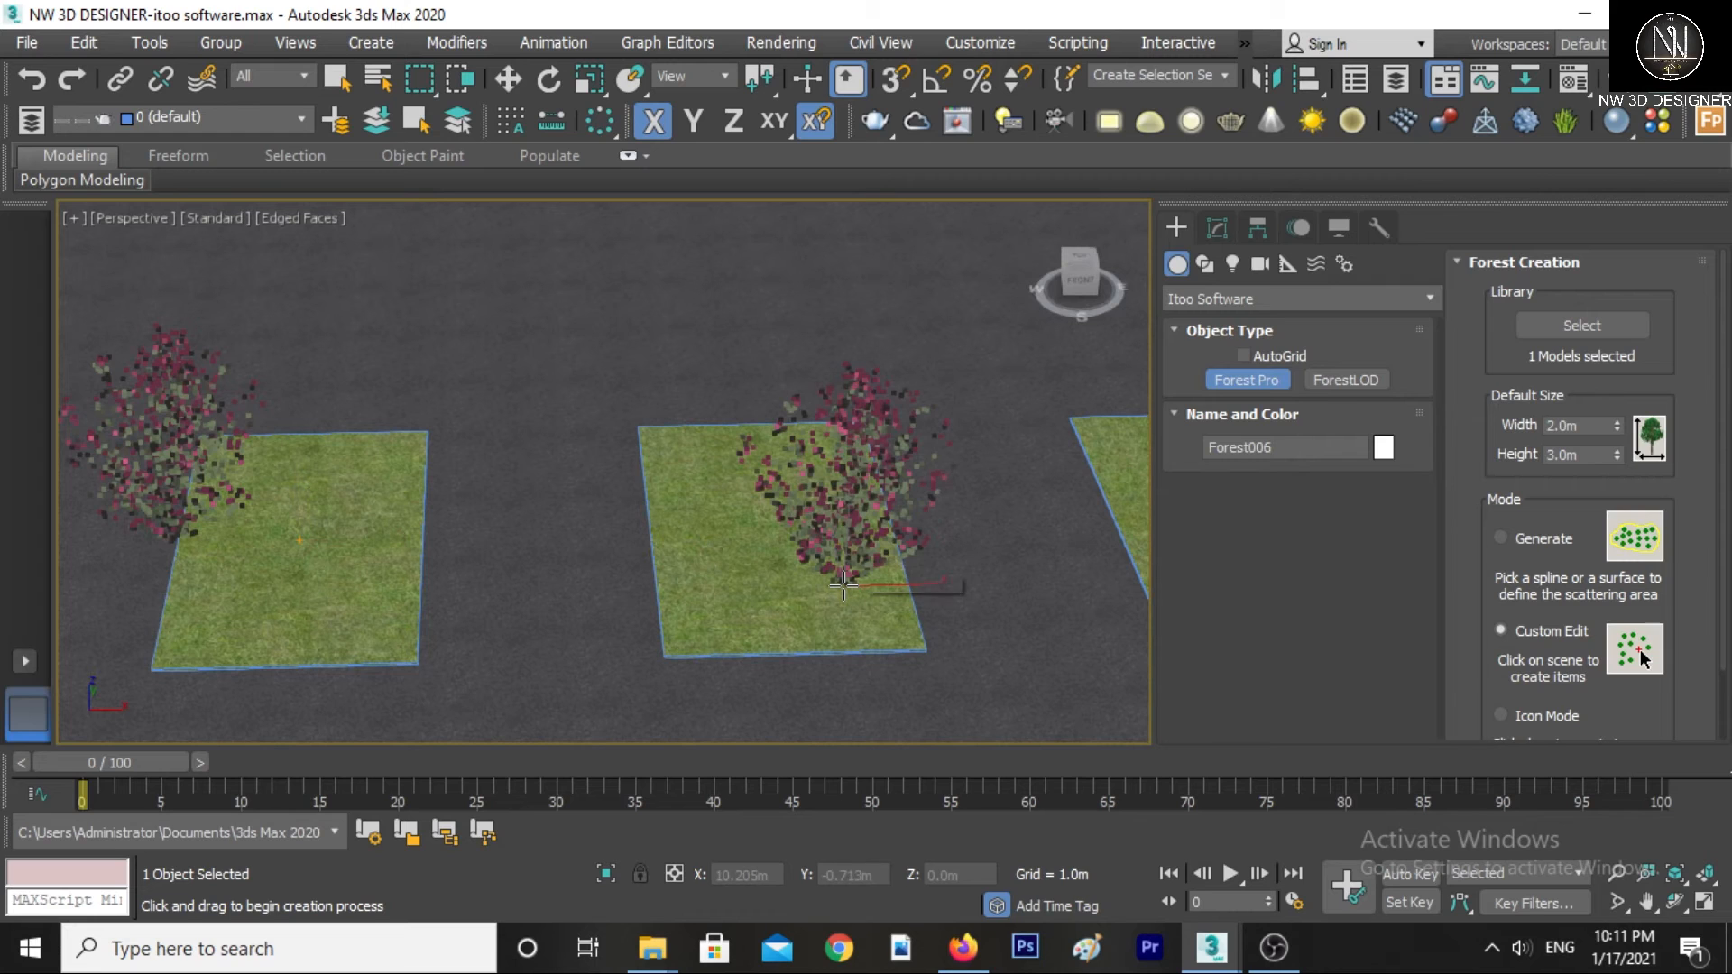
- Place three individual crape myrtles at the sixth rectangle's back-left corner, right edge and front-left corner, and activate the Move tool
scroll(828, 611, "down", 2)
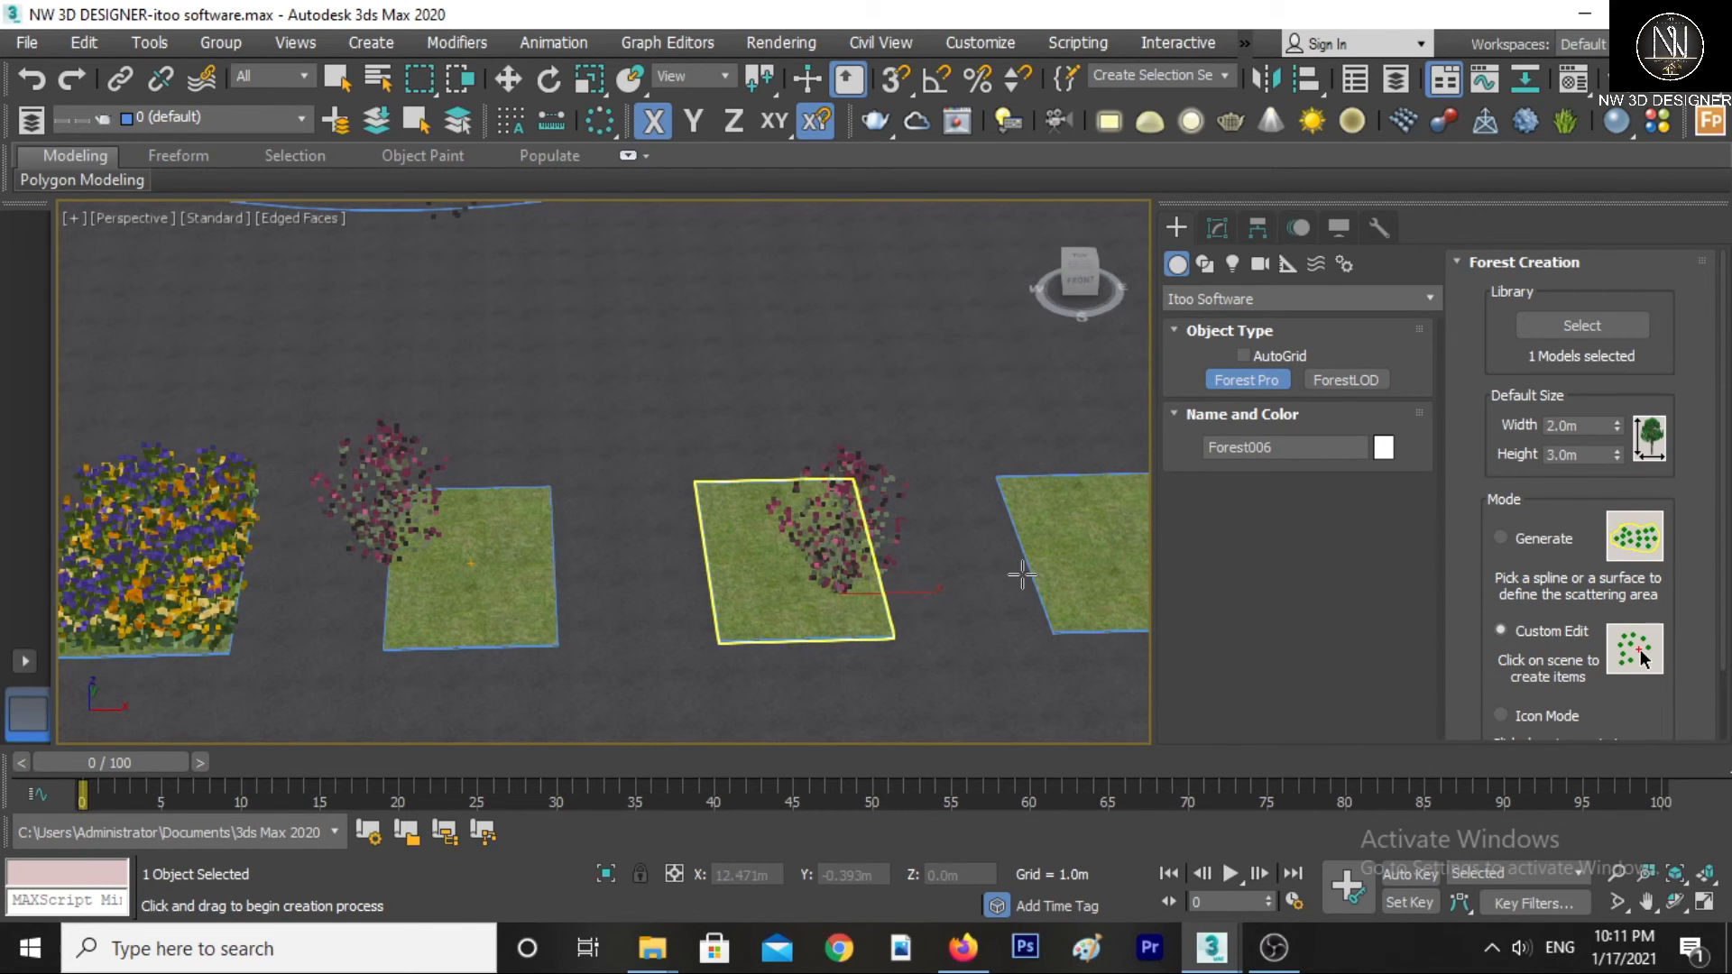
middle_click_drag(1018, 573, 708, 631)
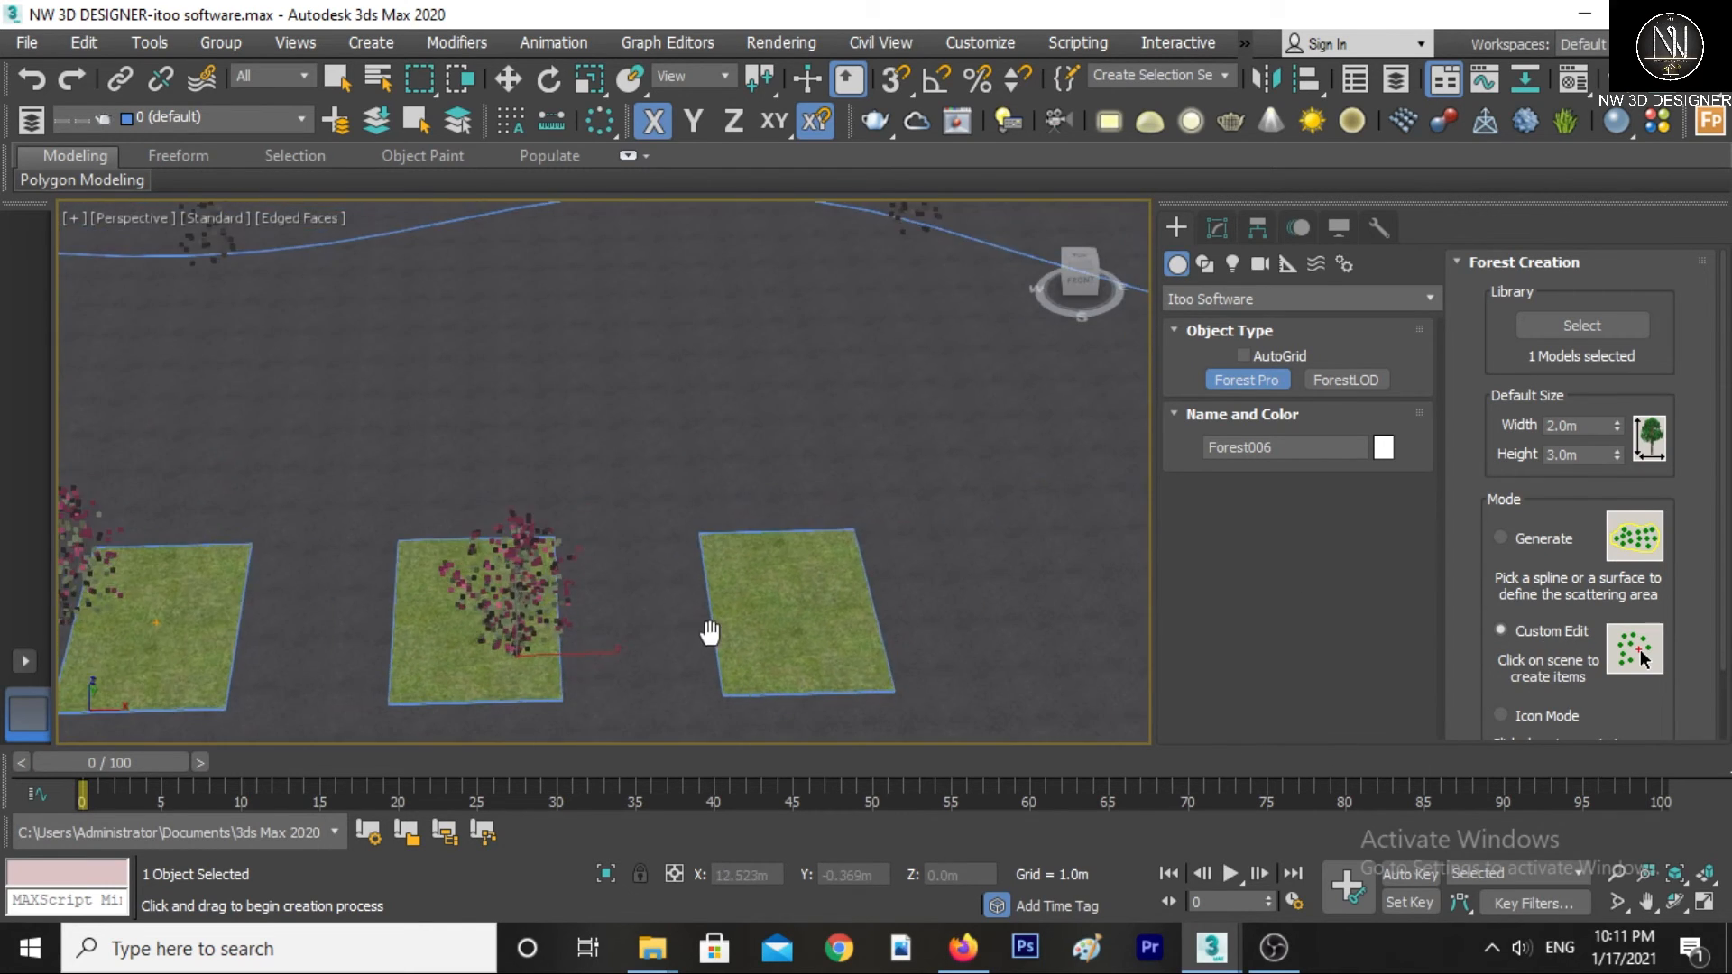
left_click(718, 552)
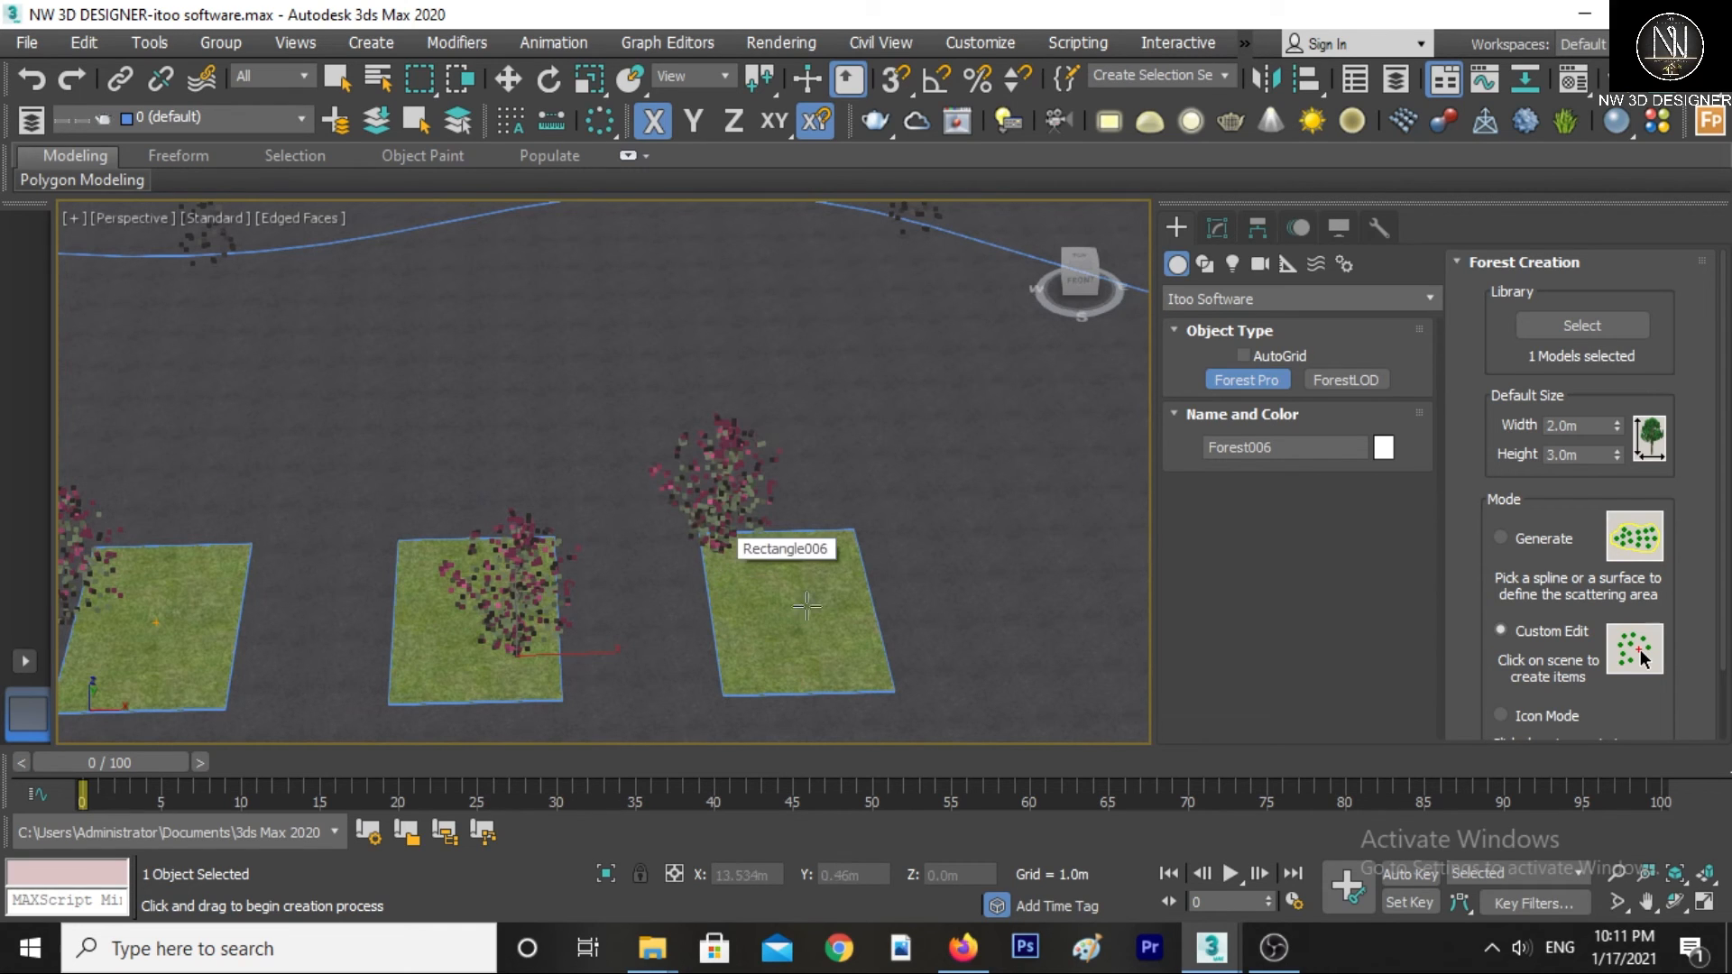
left_click(861, 599)
left_click(733, 675)
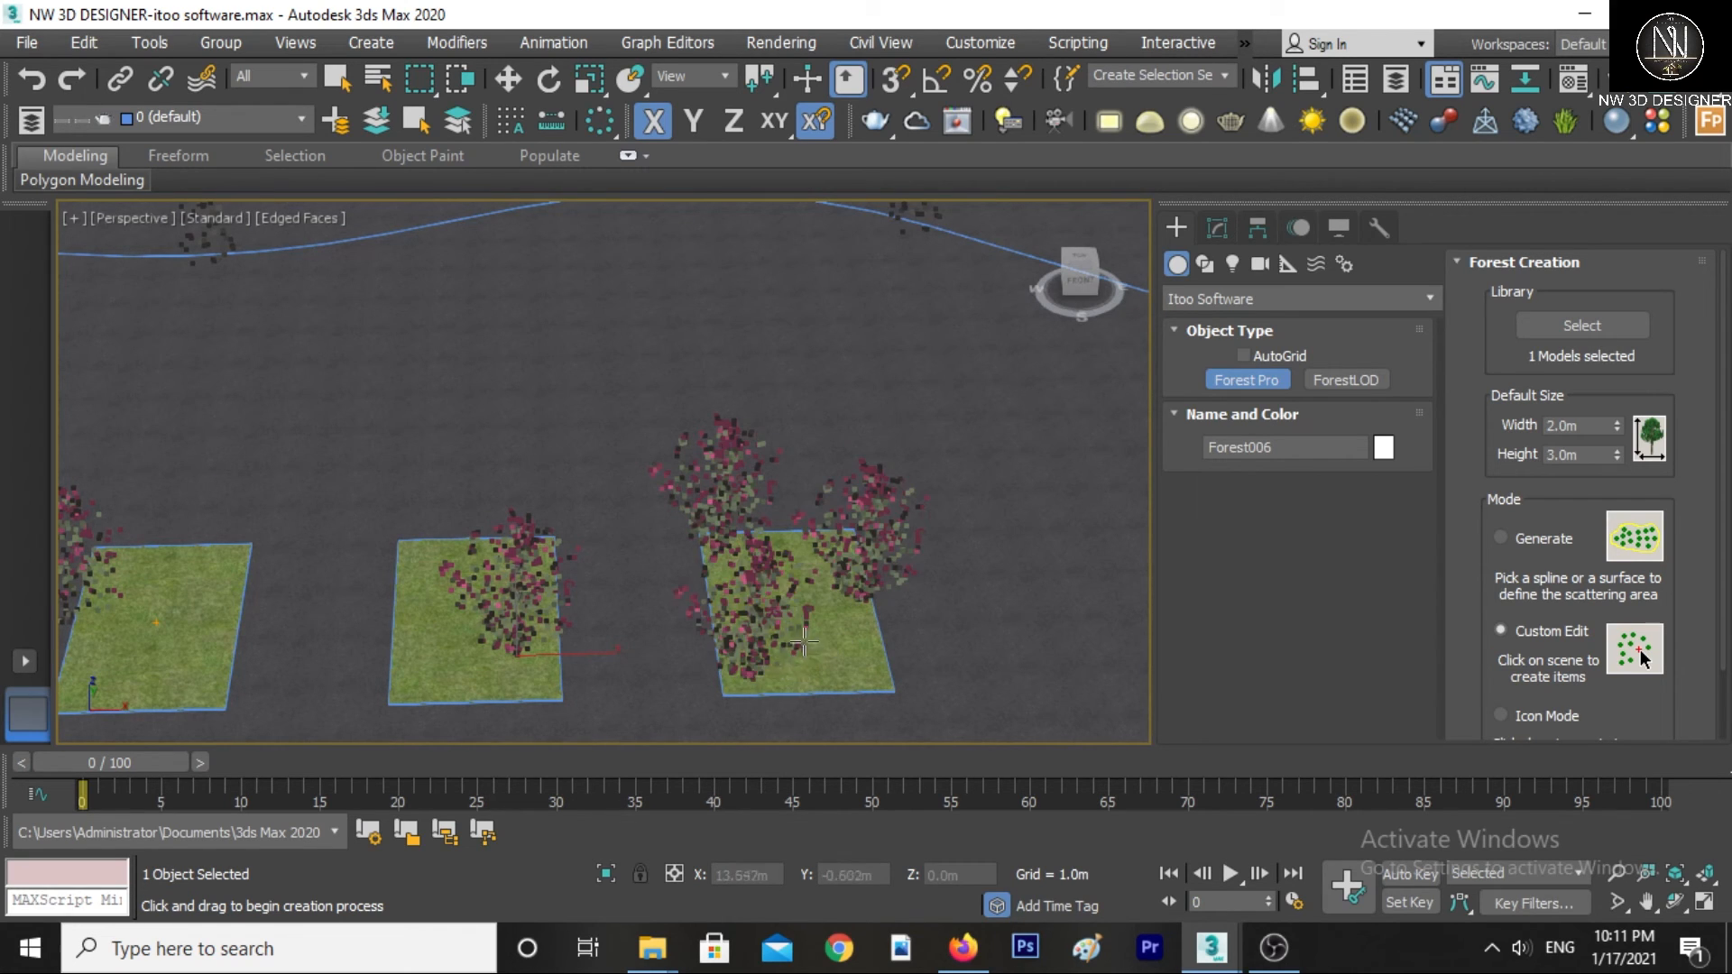
scroll(804, 641, "down", 3)
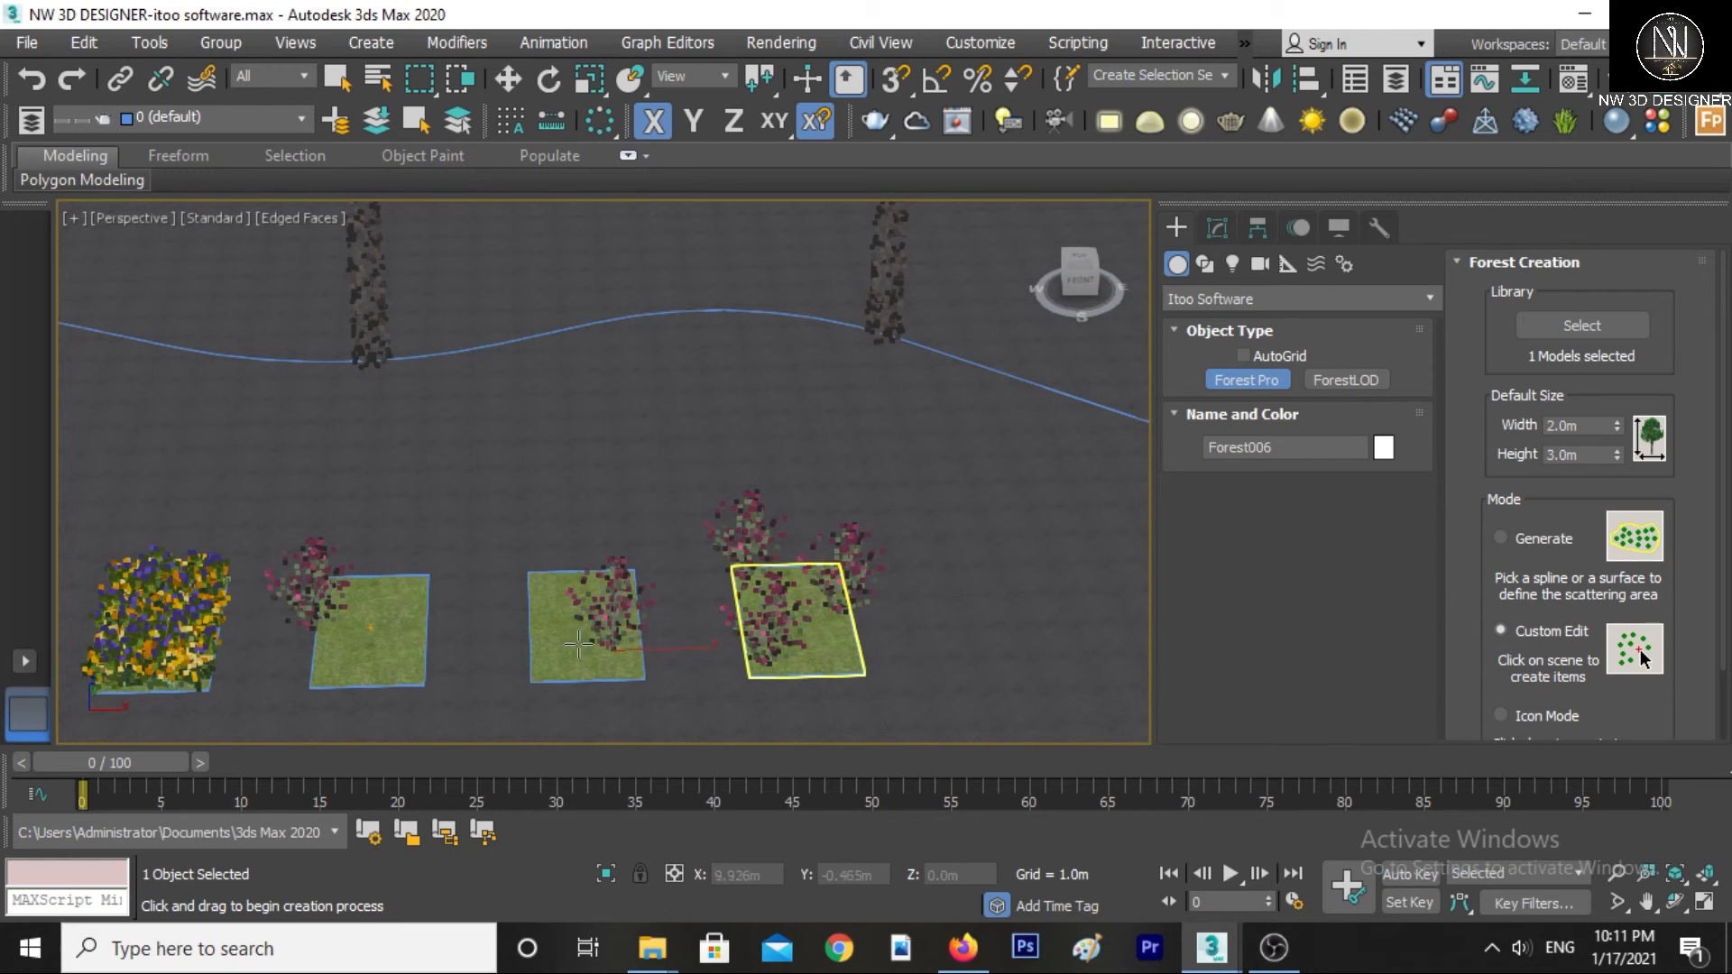
middle_click_drag(447, 644, 631, 647)
scroll(564, 661, "up", 3)
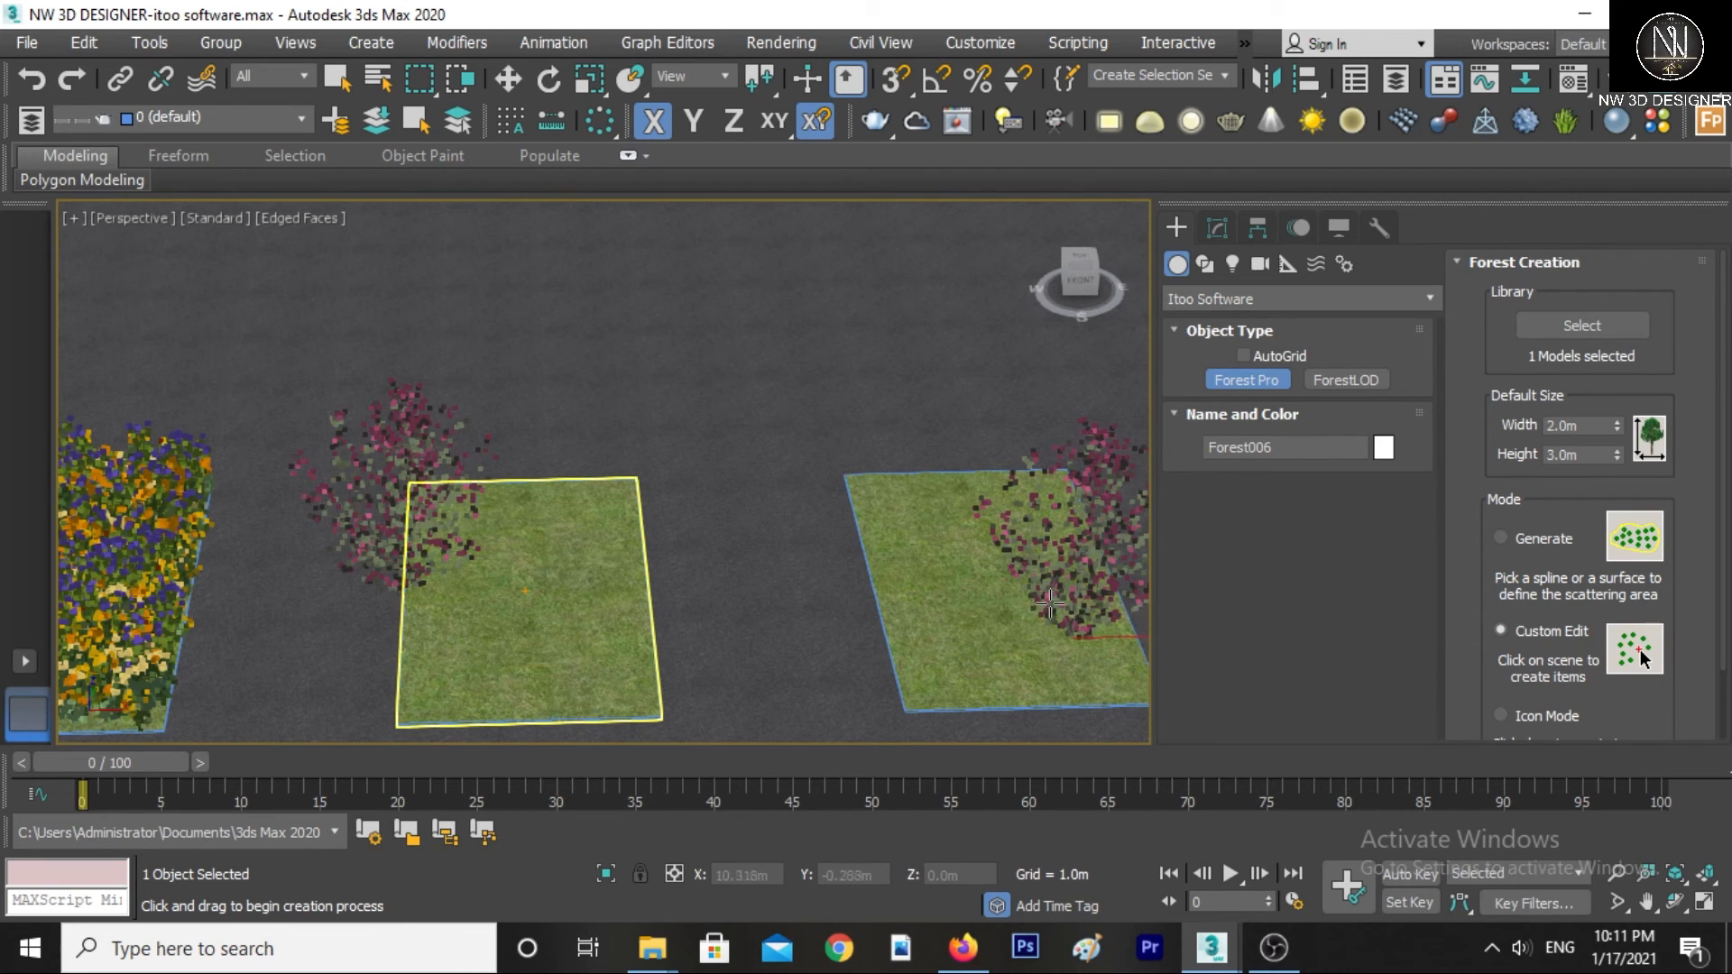
scroll(766, 607, "down", 6)
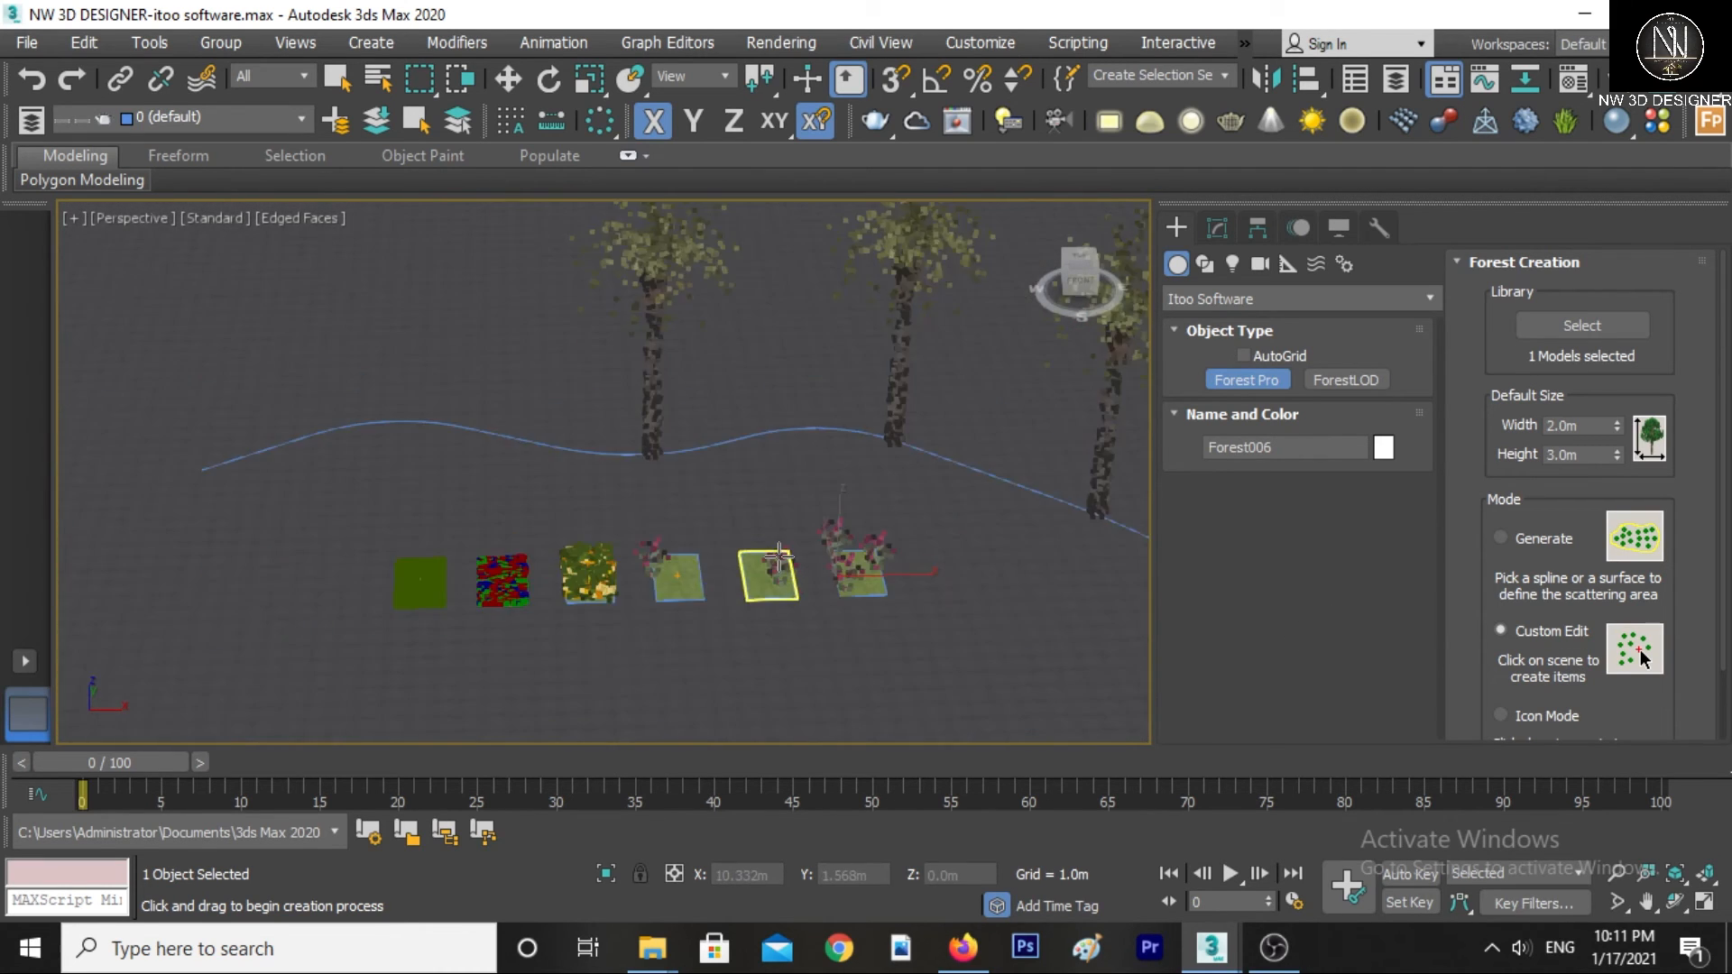
middle_click_drag(689, 619, 778, 620, "alt")
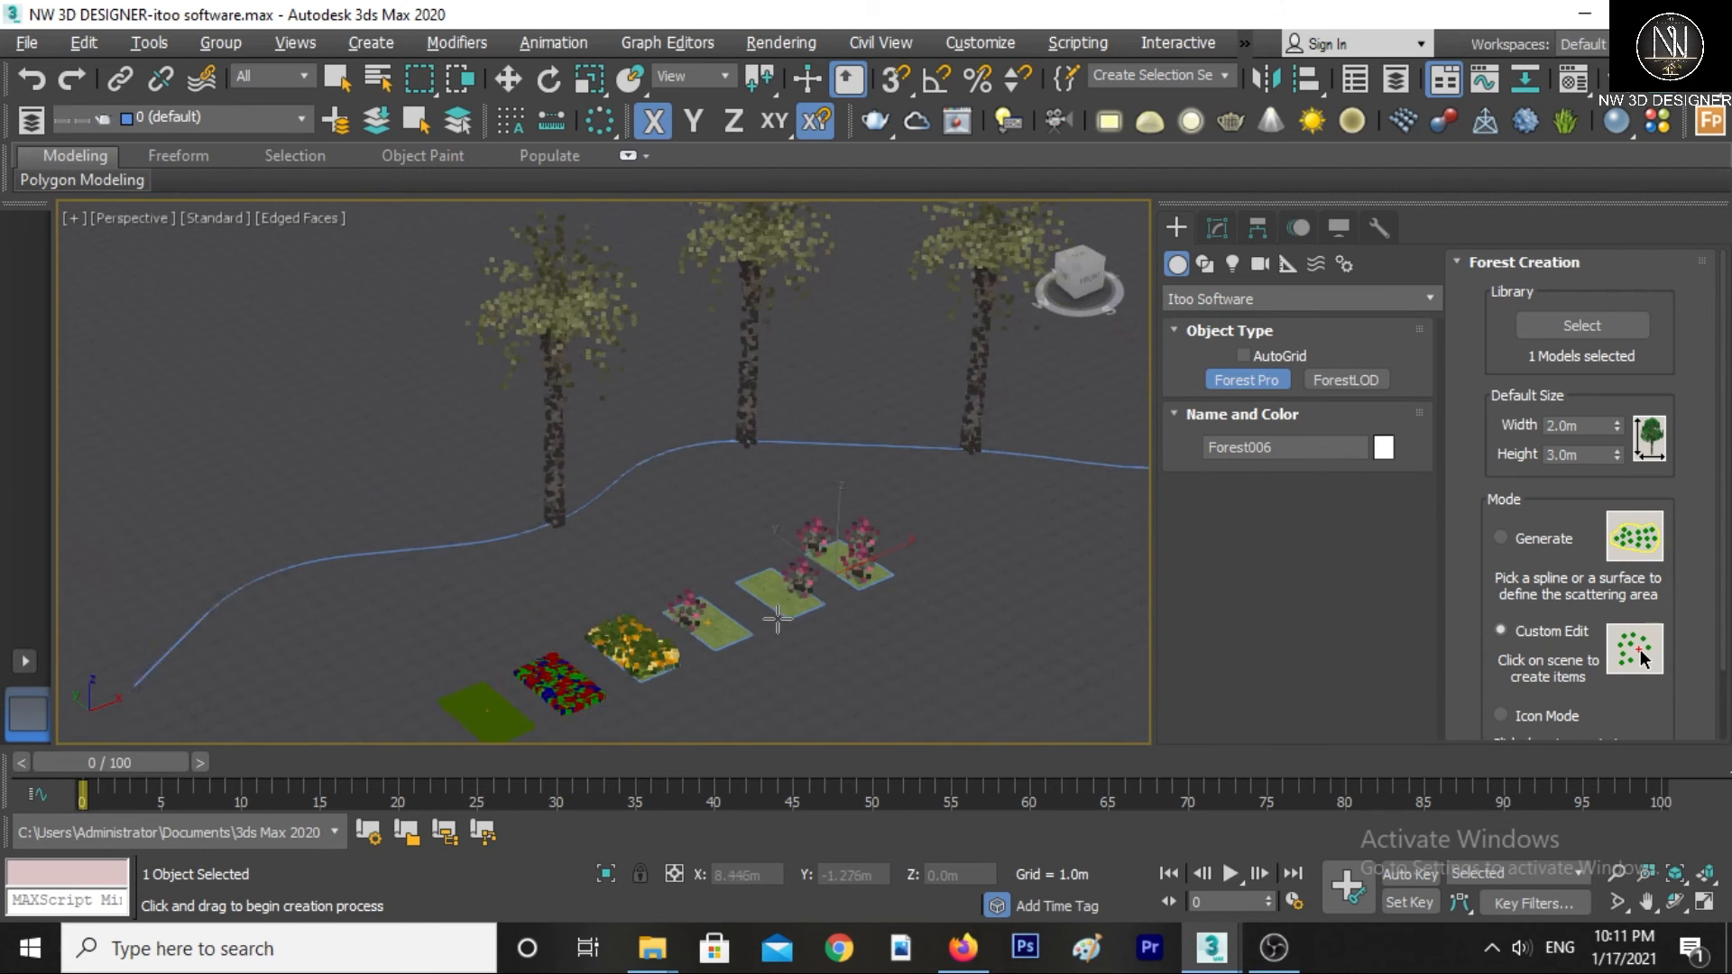
key("w")
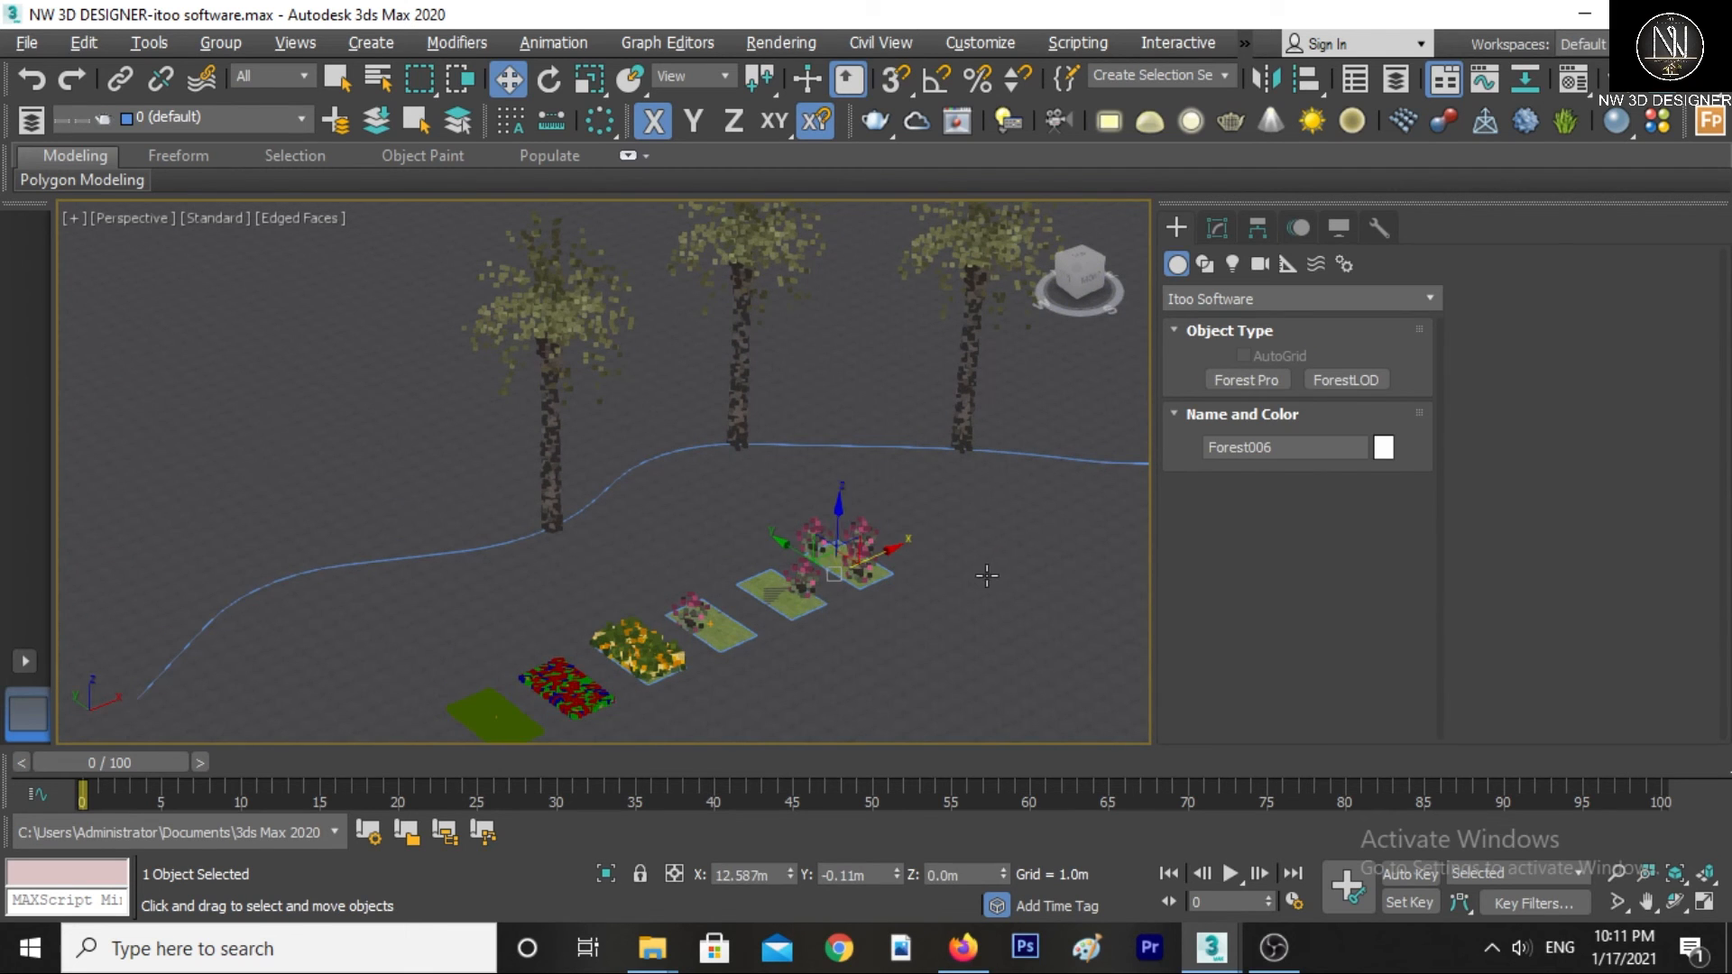
- Review all the planted rectangles and the palm line, and narrow the command panel to a single column to widen the viewport
middle_click_drag(987, 576, 758, 613, "alt")
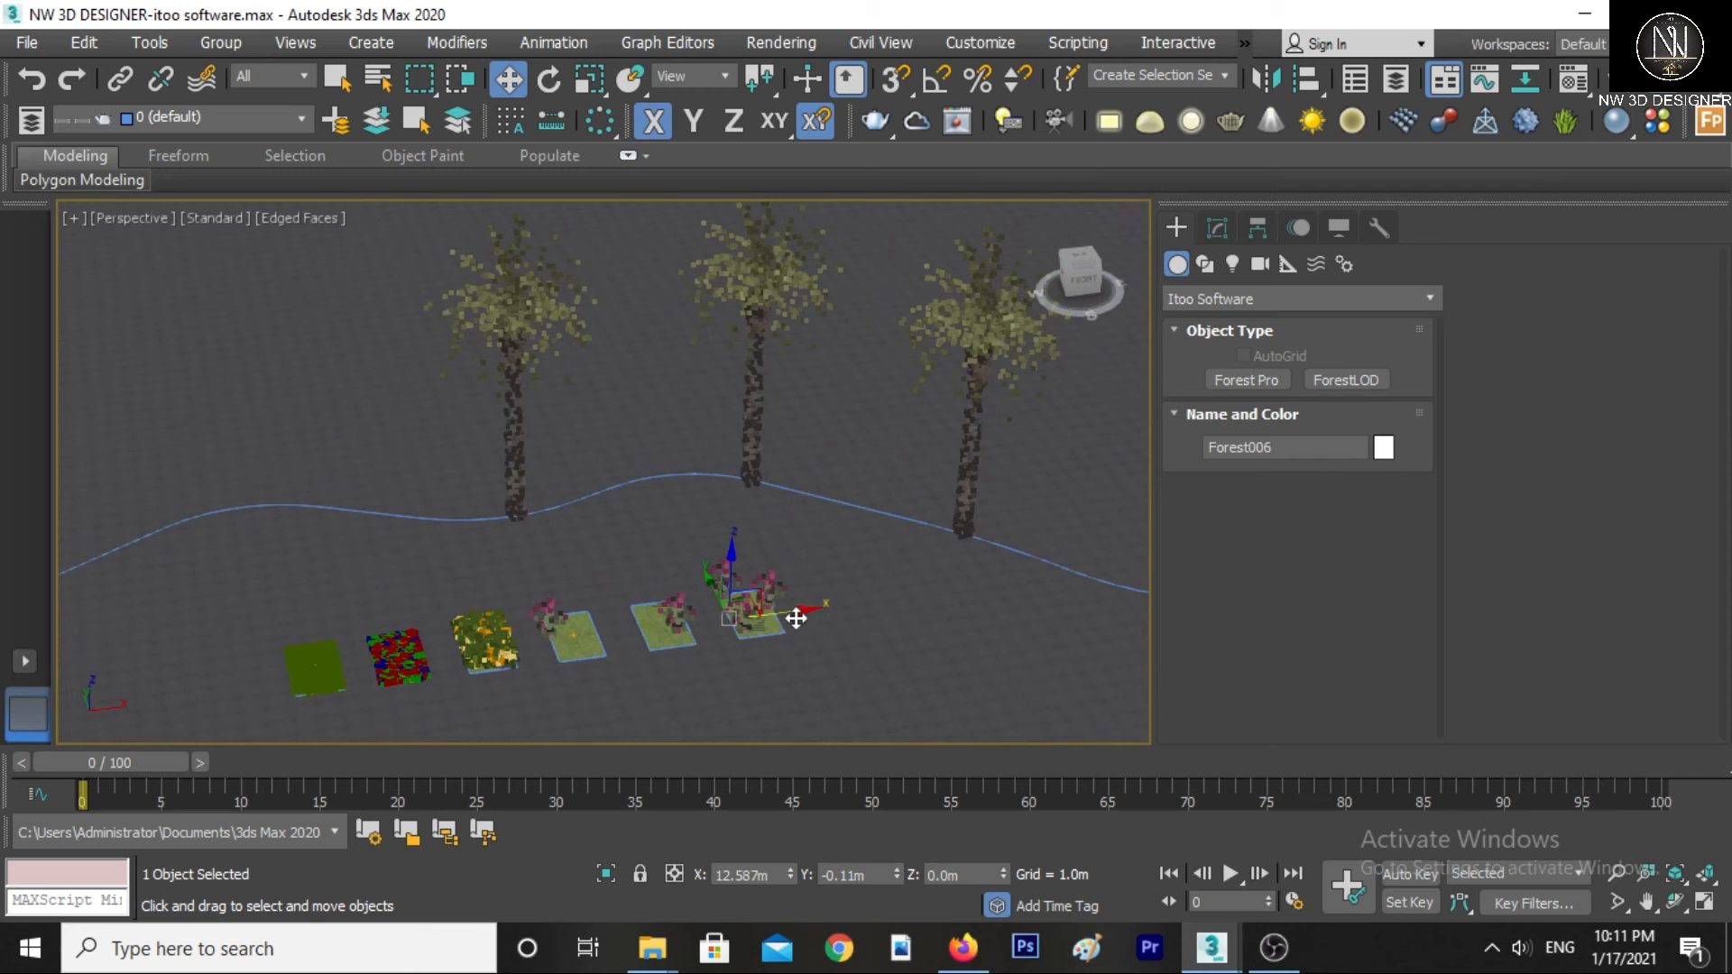
scroll(719, 630, "up", 4)
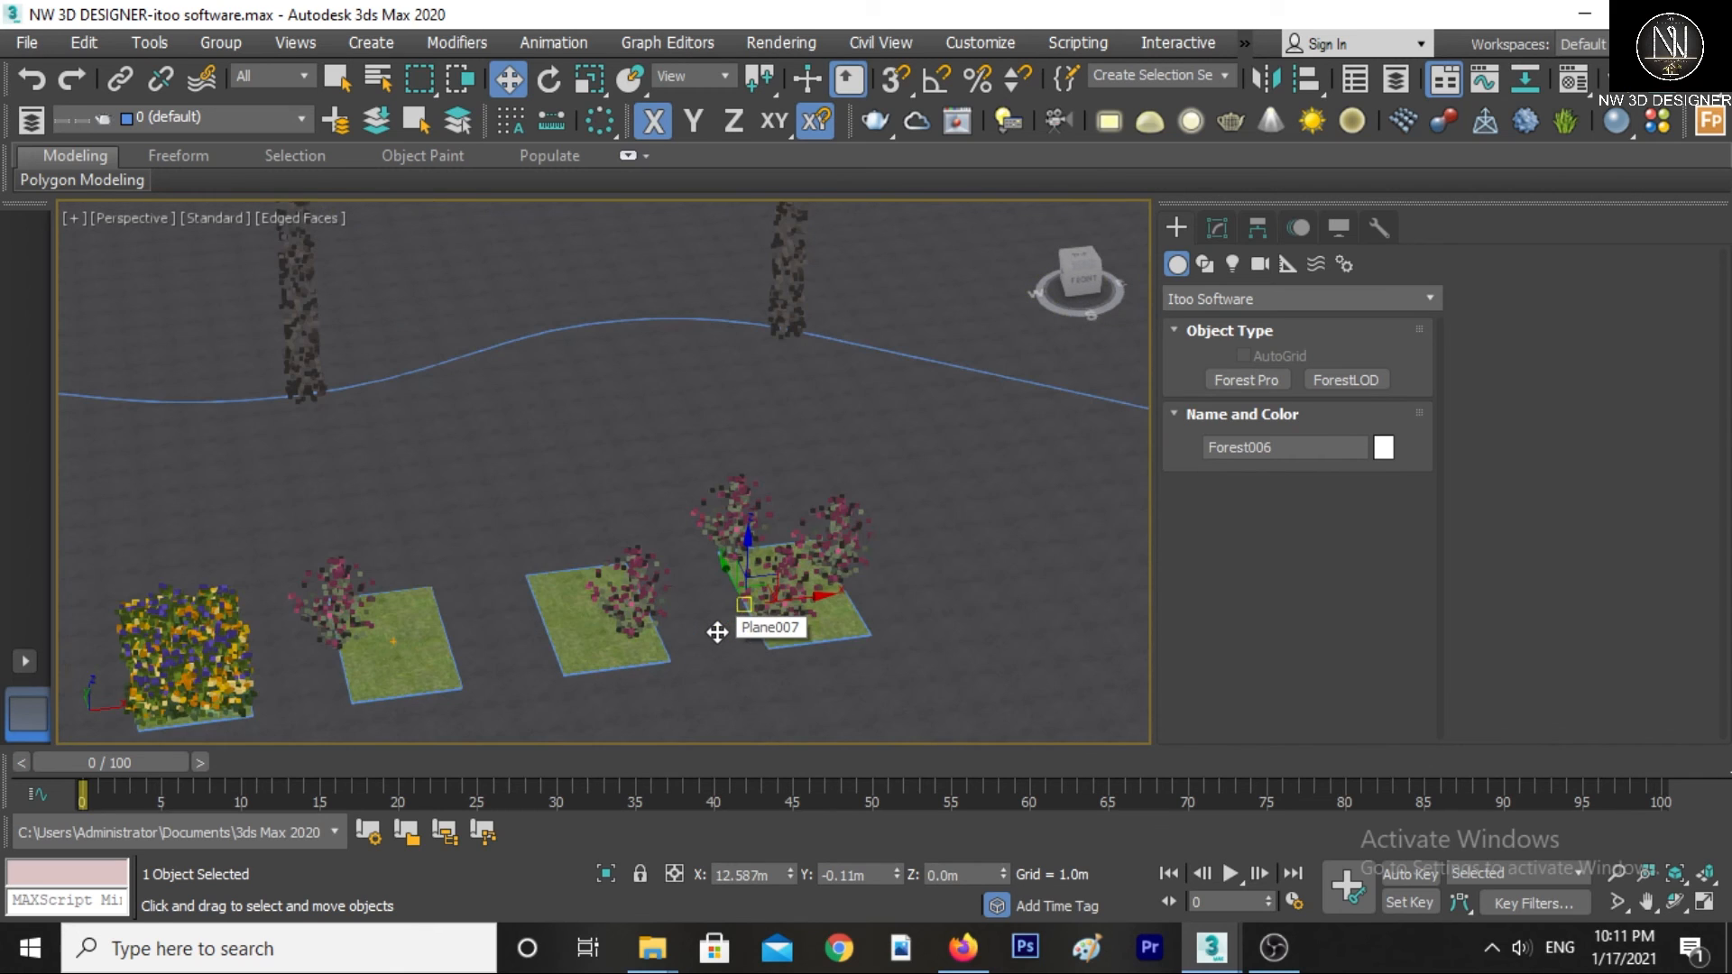
scroll(722, 623, "down", 5)
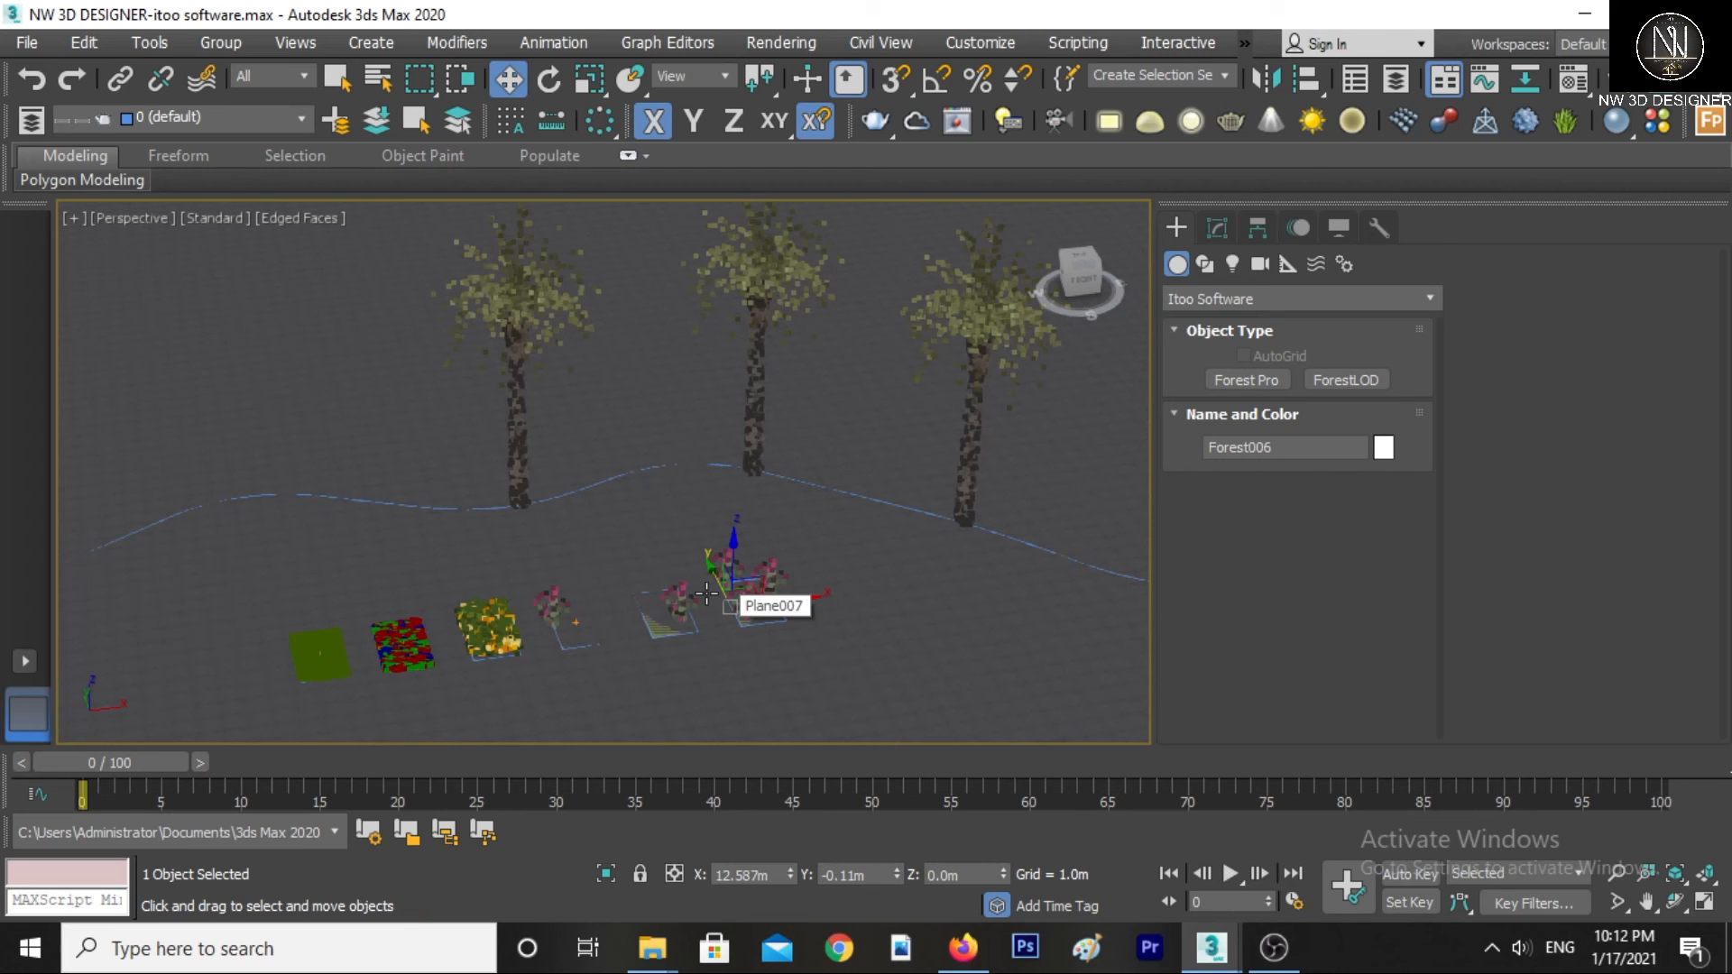
scroll(700, 589, "down", 5)
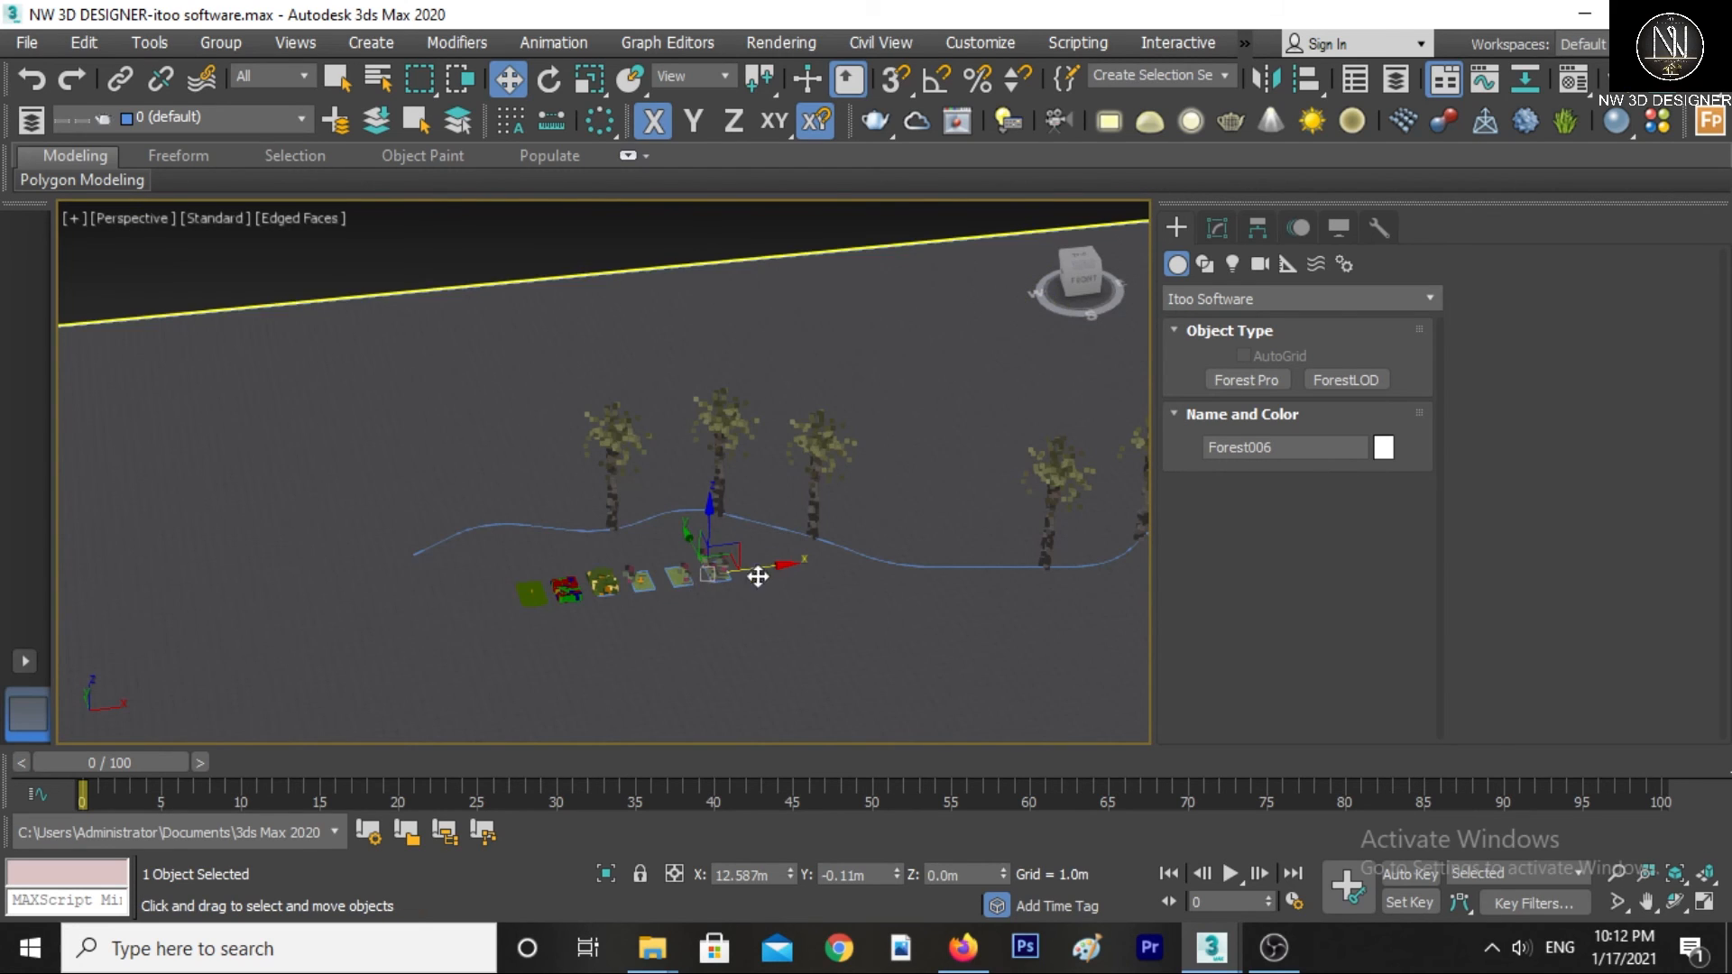
middle_click_drag(772, 569, 655, 595)
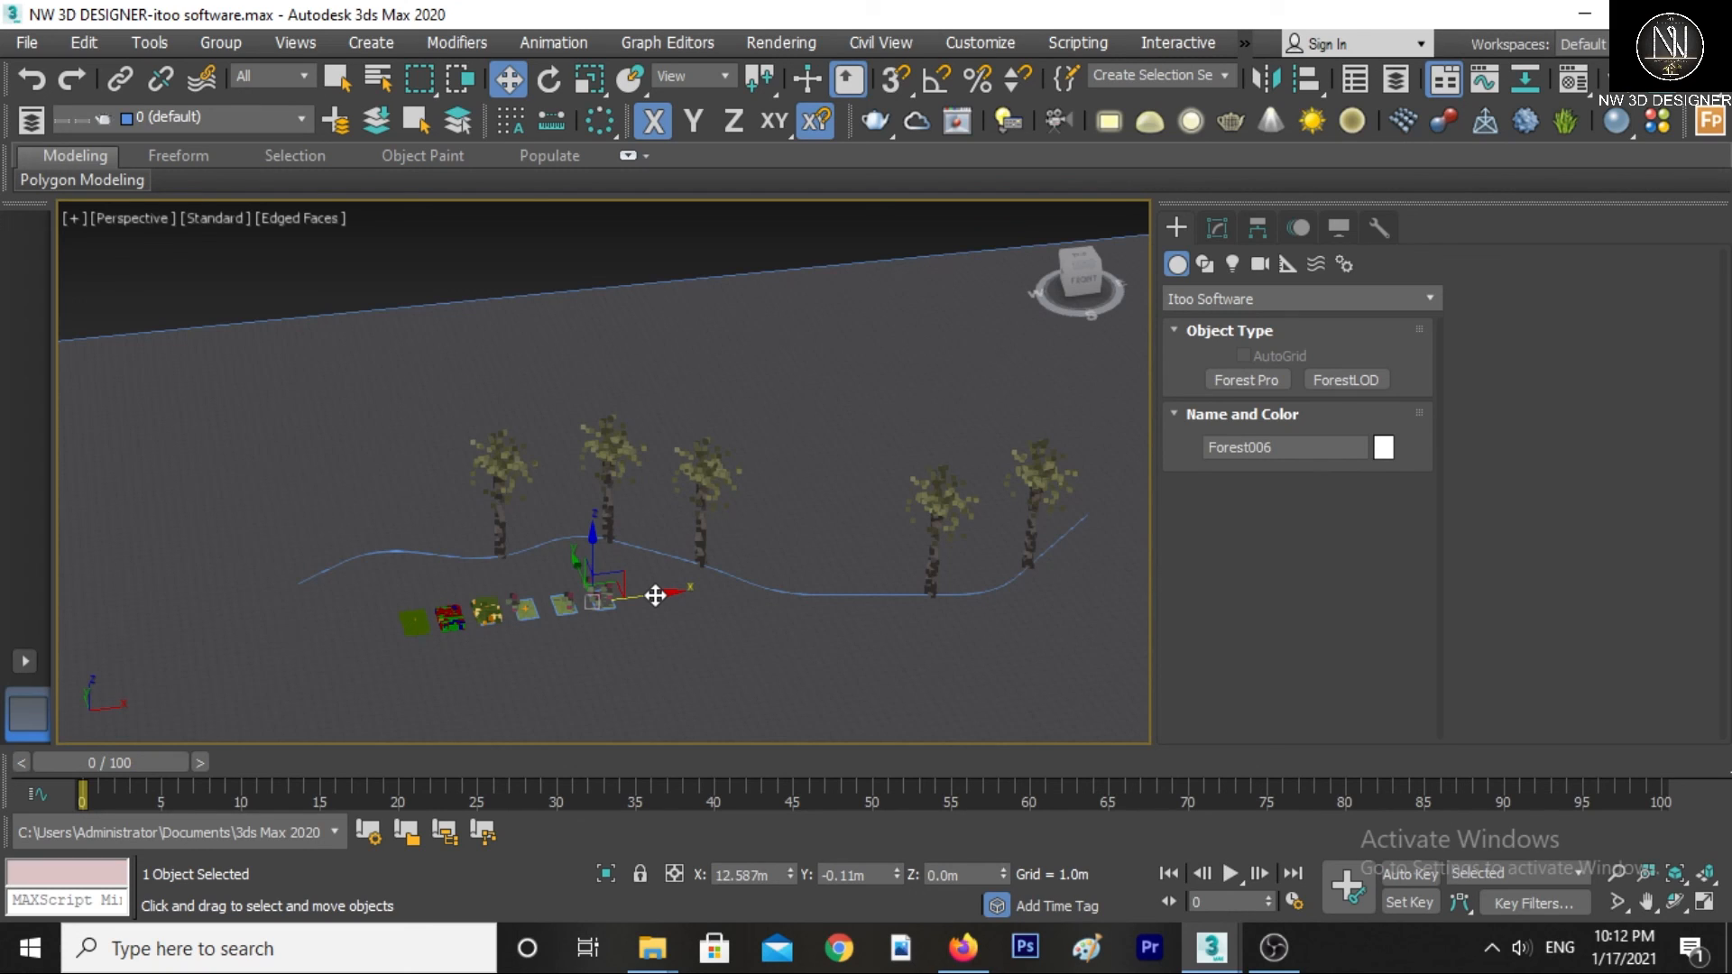
scroll(656, 596, "up", 5)
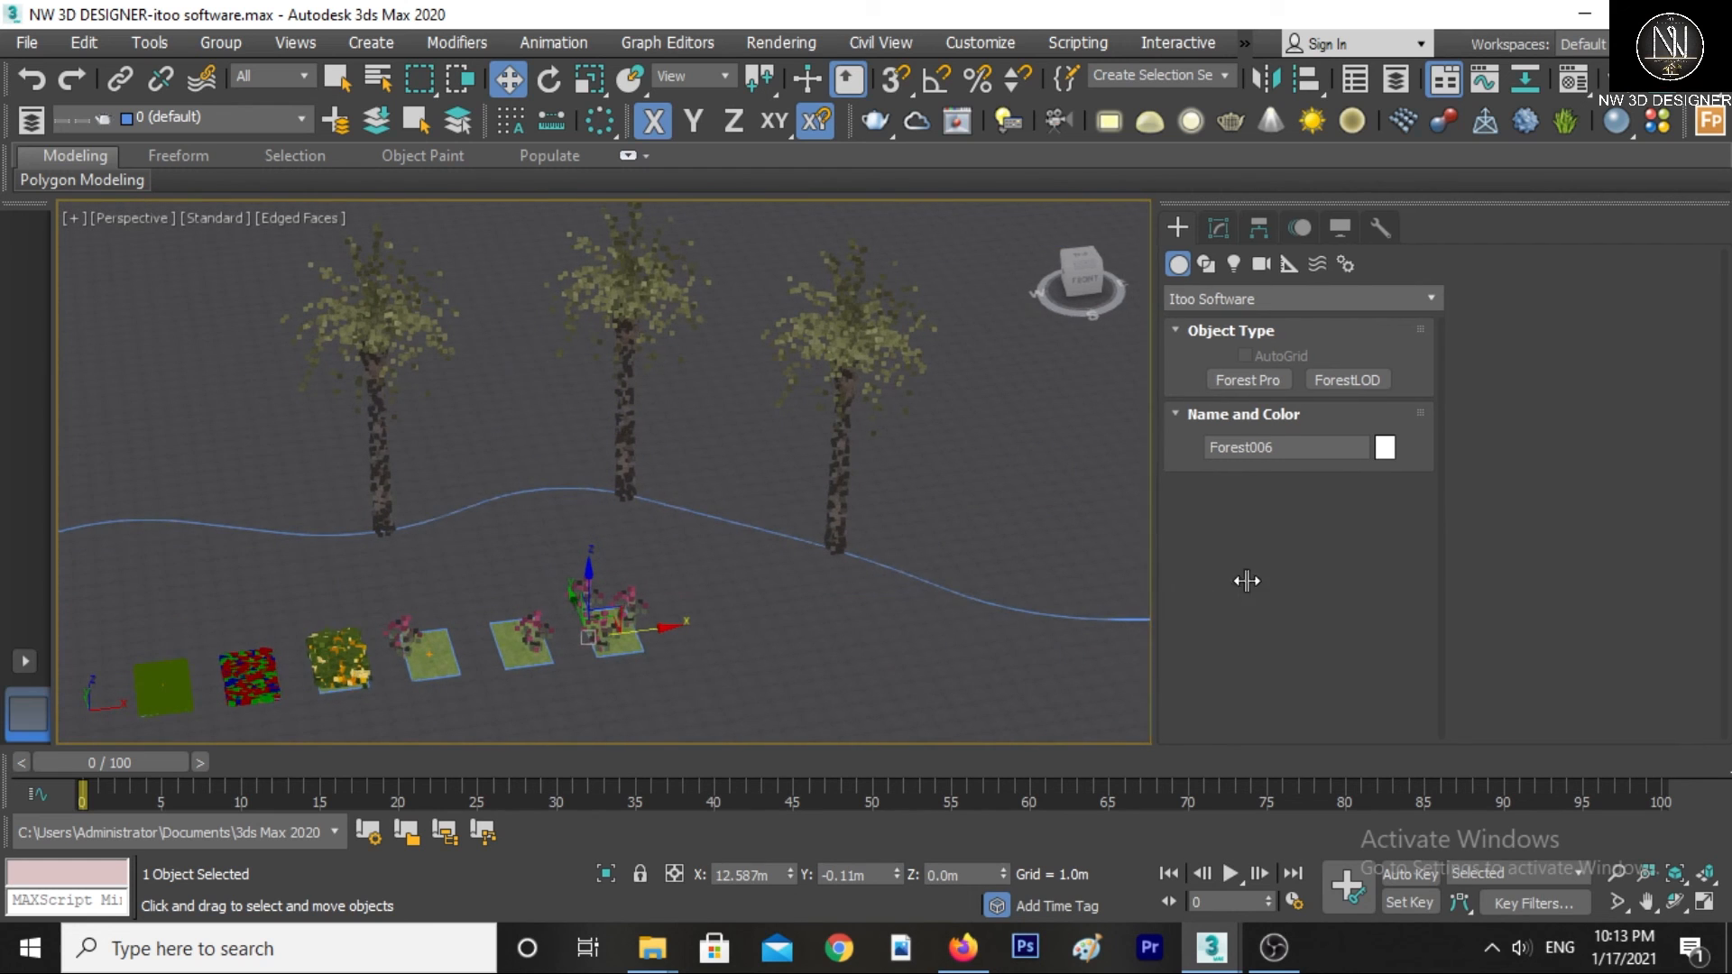
left_click_drag(1247, 581, 1491, 571)
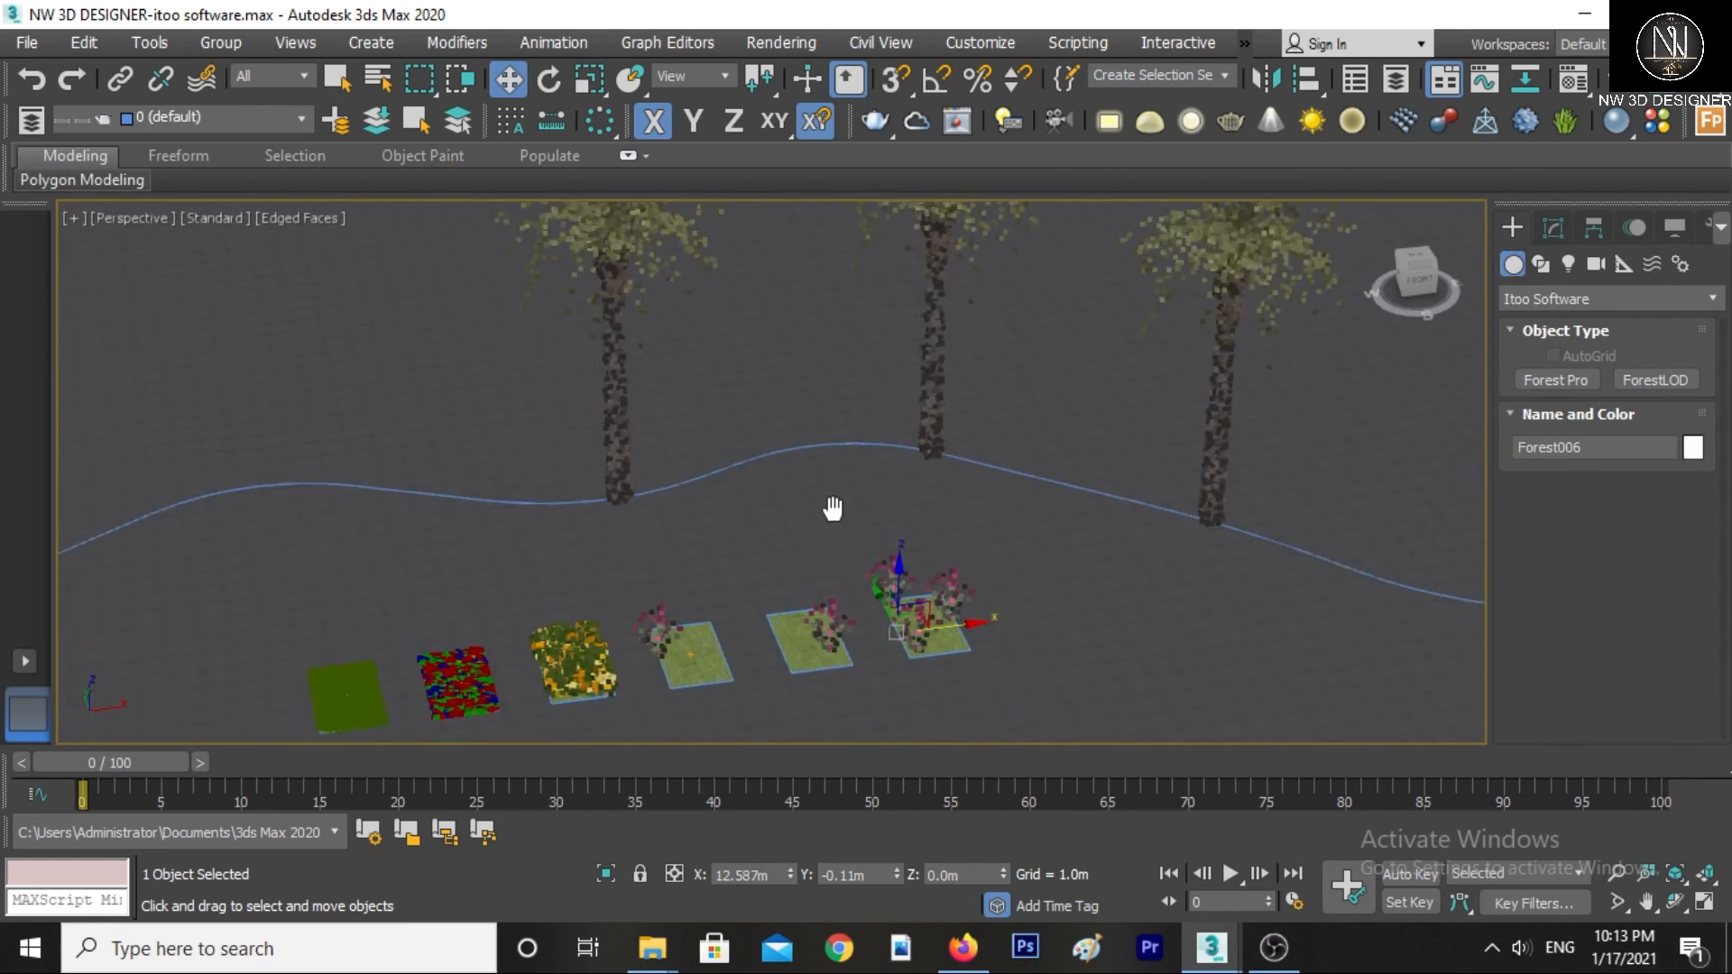